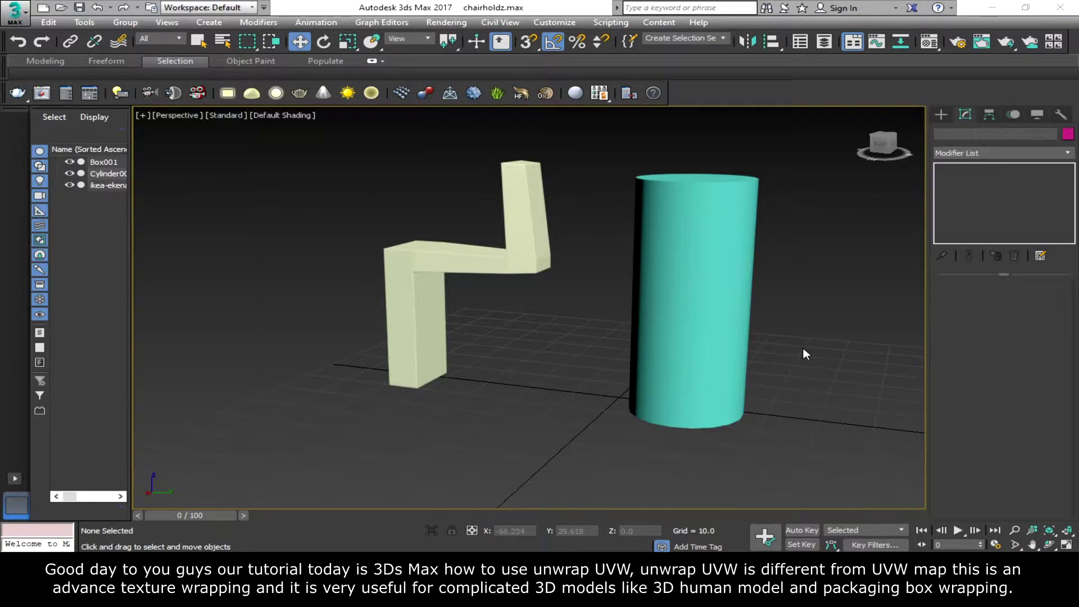
# Step: Select the chair model Box001 and frame it in the Perspective viewport
pyautogui.moveTo(814, 353); pyautogui.dragTo(789, 372, button='middle')
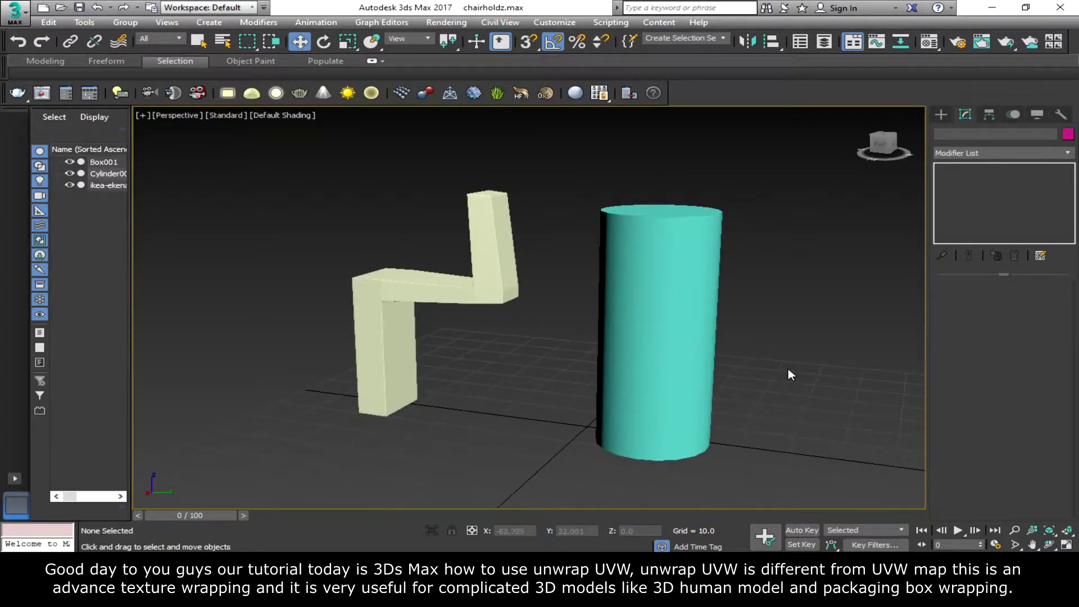
pyautogui.click(458, 289)
pyautogui.moveTo(470, 332); pyautogui.dragTo(492, 343, button='middle')
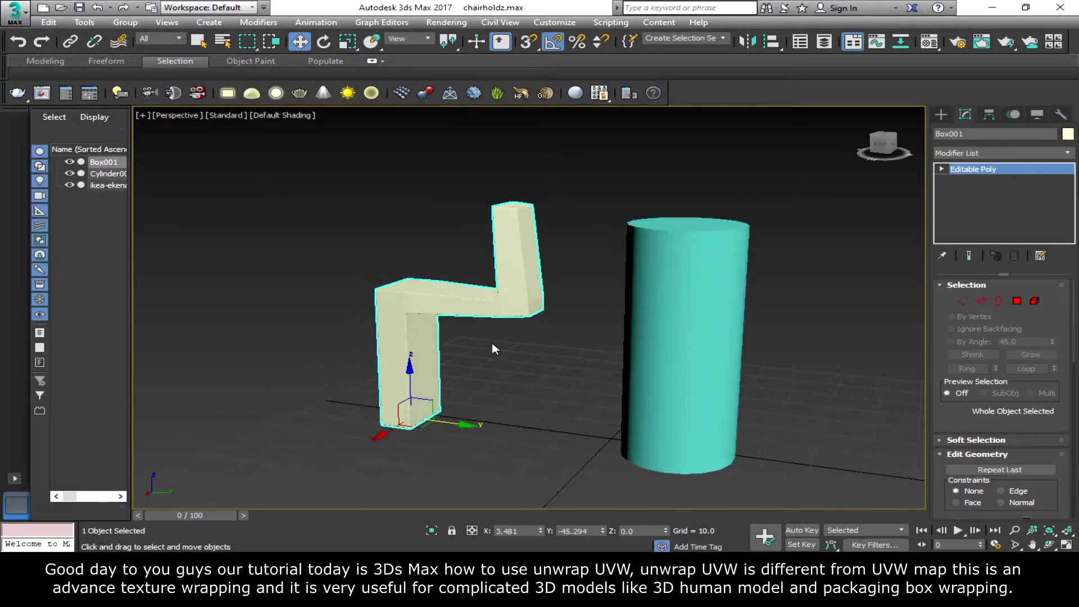
pyautogui.scroll(3, 463, 341)
pyautogui.scroll(1, 474, 320)
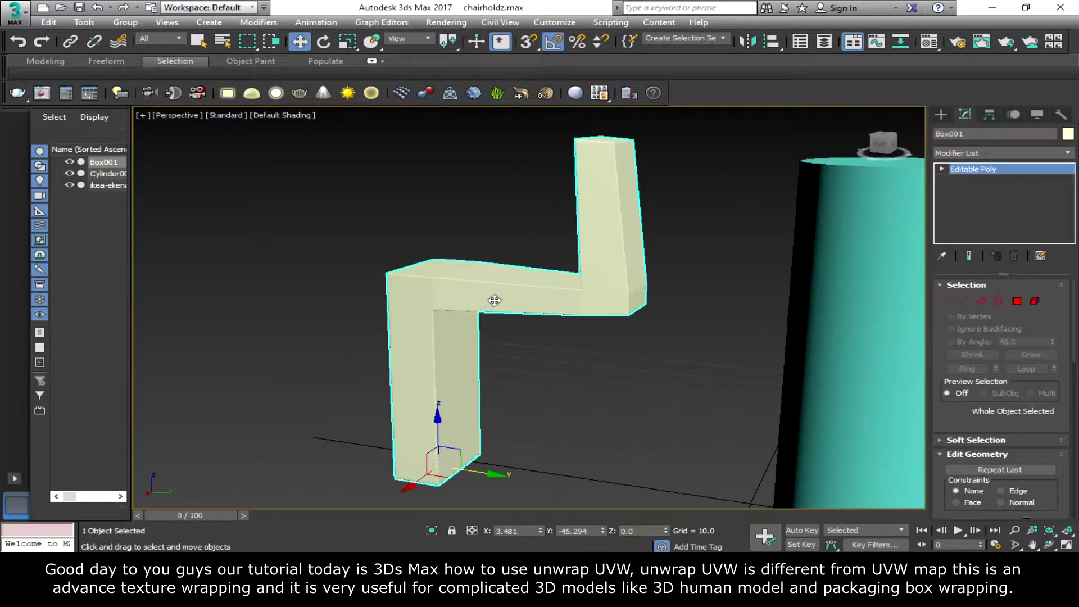
pyautogui.moveTo(510, 339)
pyautogui.mouseDown(button='middle')
pyautogui.moveTo(482, 301)
pyautogui.moveTo(393, 274)
pyautogui.mouseUp(button='middle')
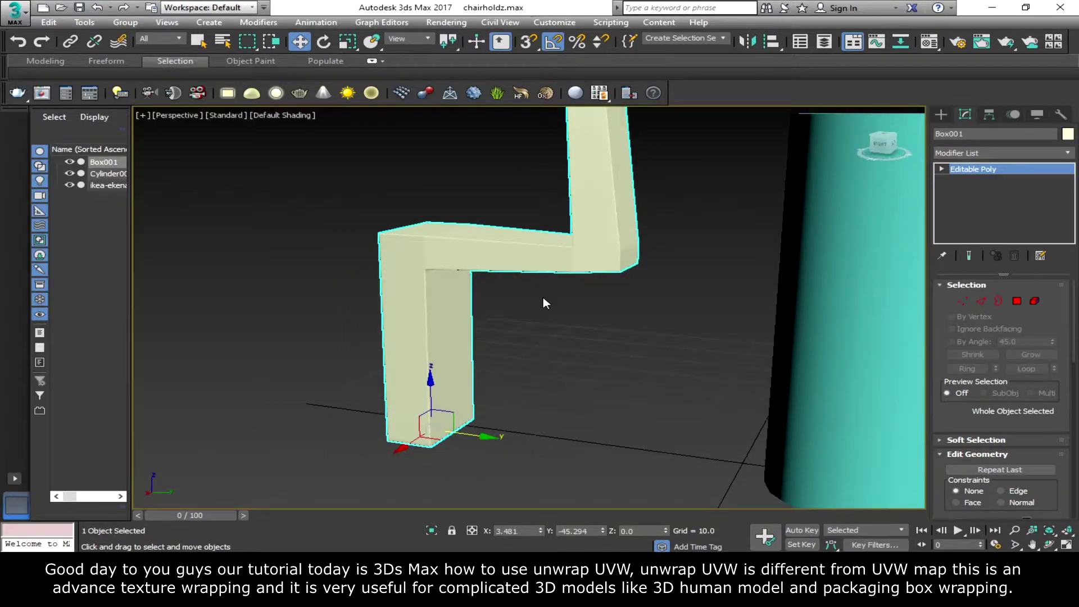
pyautogui.moveTo(543, 298); pyautogui.dragTo(535, 319, button='middle')
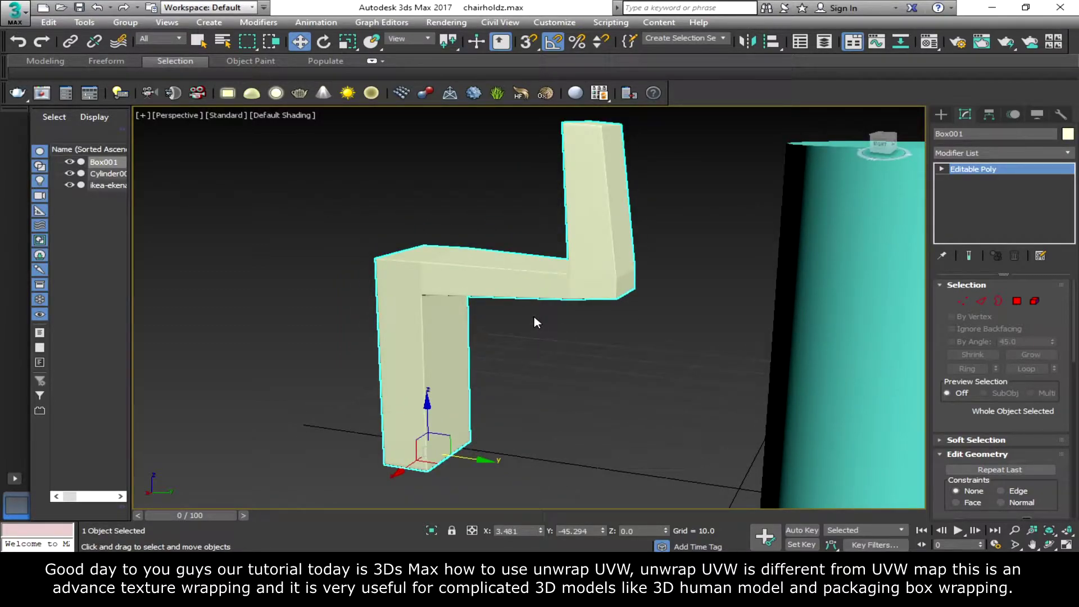
pyautogui.scroll(-1, 572, 297)
pyautogui.scroll(-1, 544, 337)
pyautogui.scroll(-2, 571, 342)
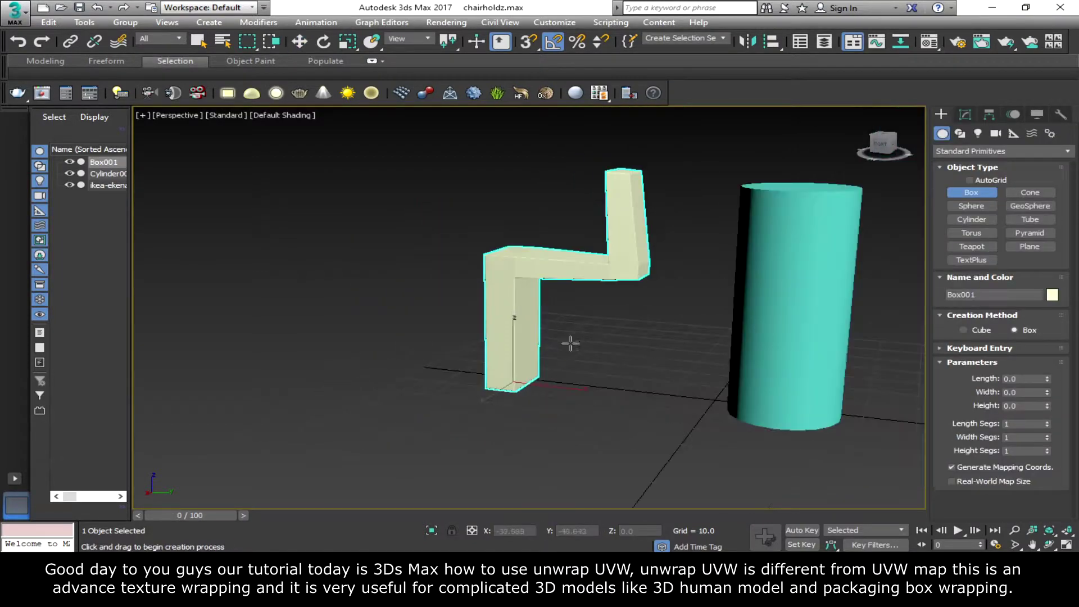
pyautogui.moveTo(364, 372); pyautogui.dragTo(405, 426)
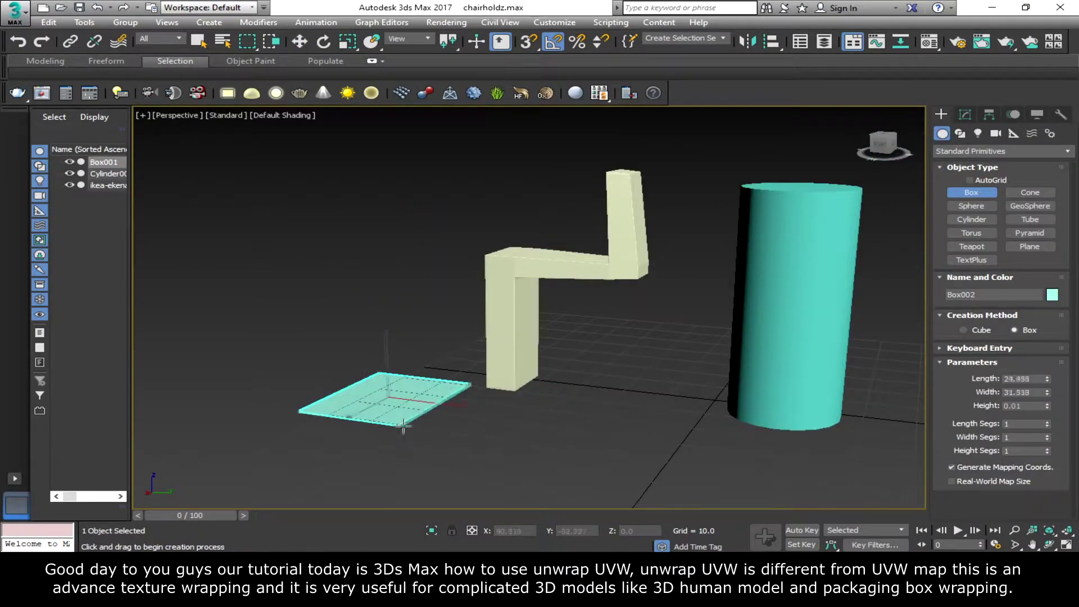
pyautogui.click(966, 114)
pyautogui.click(967, 152)
pyautogui.write('uvw')
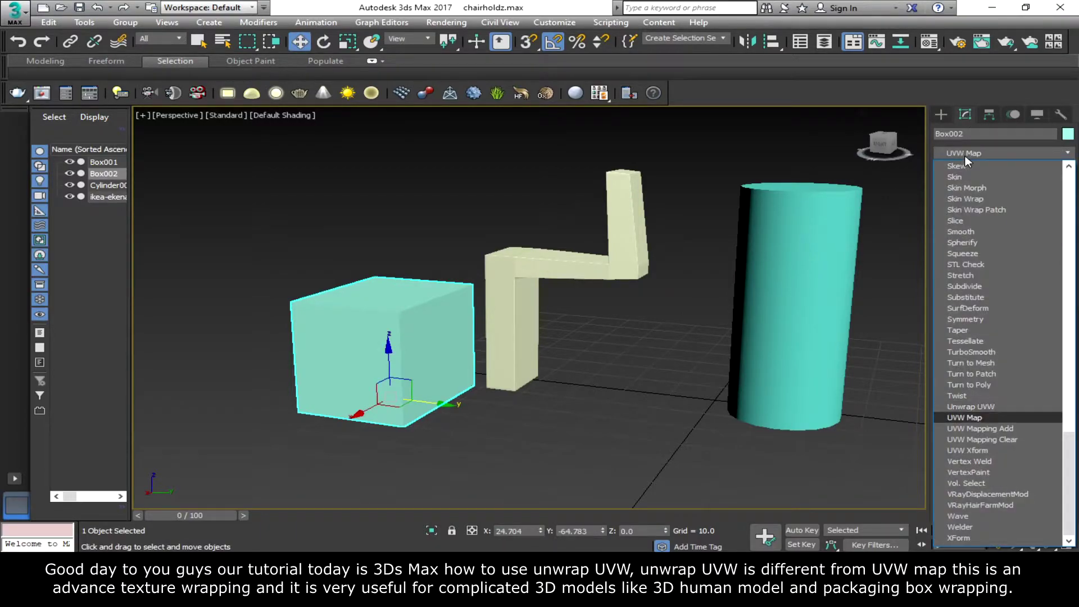
pyautogui.press('Return')
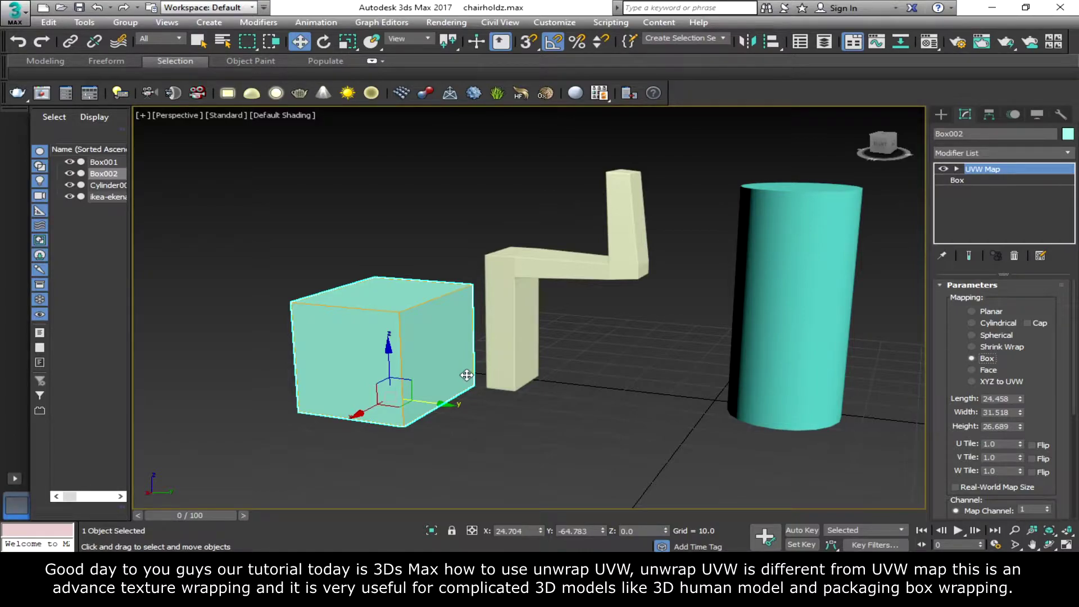
pyautogui.click(511, 308)
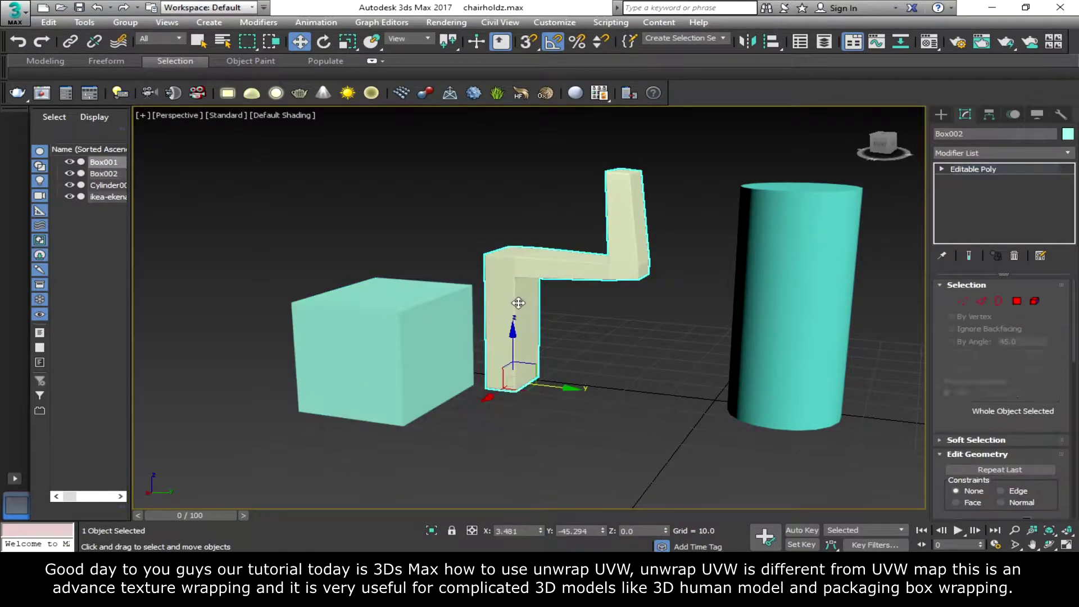
pyautogui.click(429, 320)
pyautogui.click(508, 314)
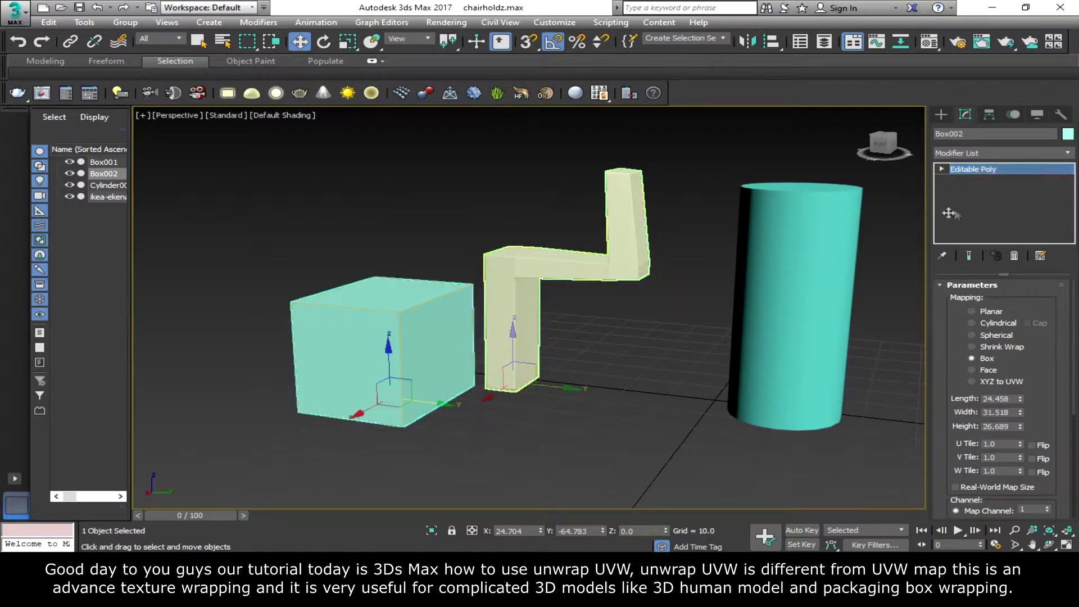
pyautogui.click(970, 157)
pyautogui.write('uvw')
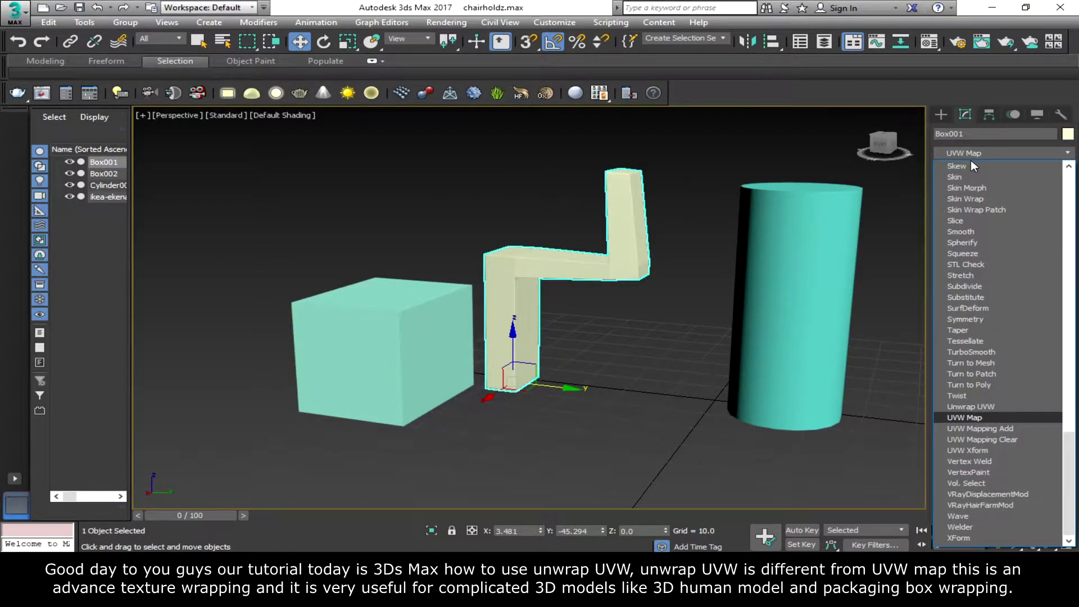
pyautogui.press('Return')
pyautogui.click(990, 360)
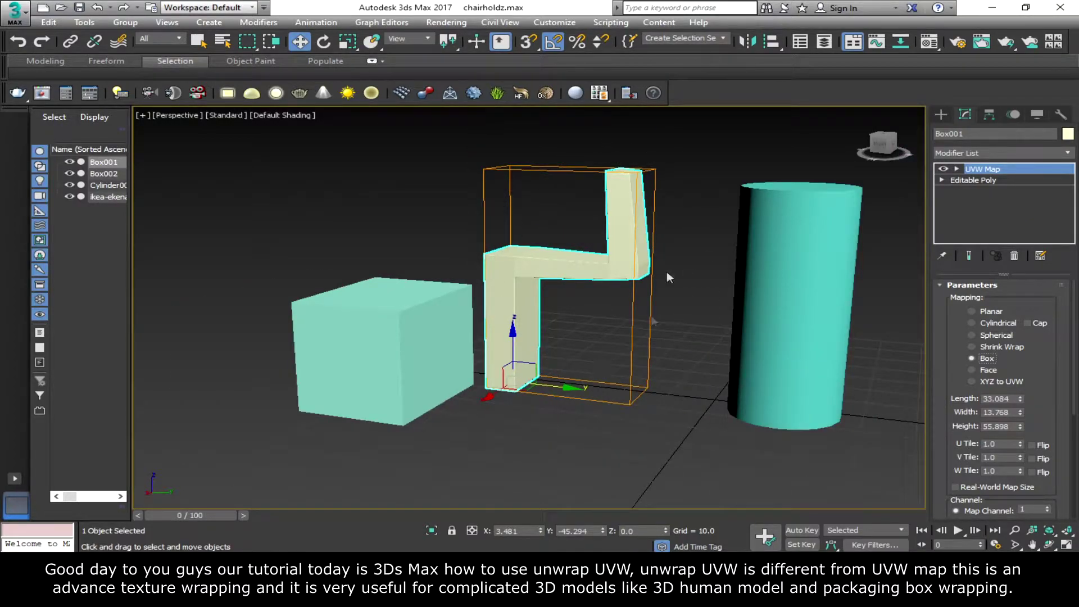
pyautogui.moveTo(591, 291); pyautogui.dragTo(618, 310, button='middle')
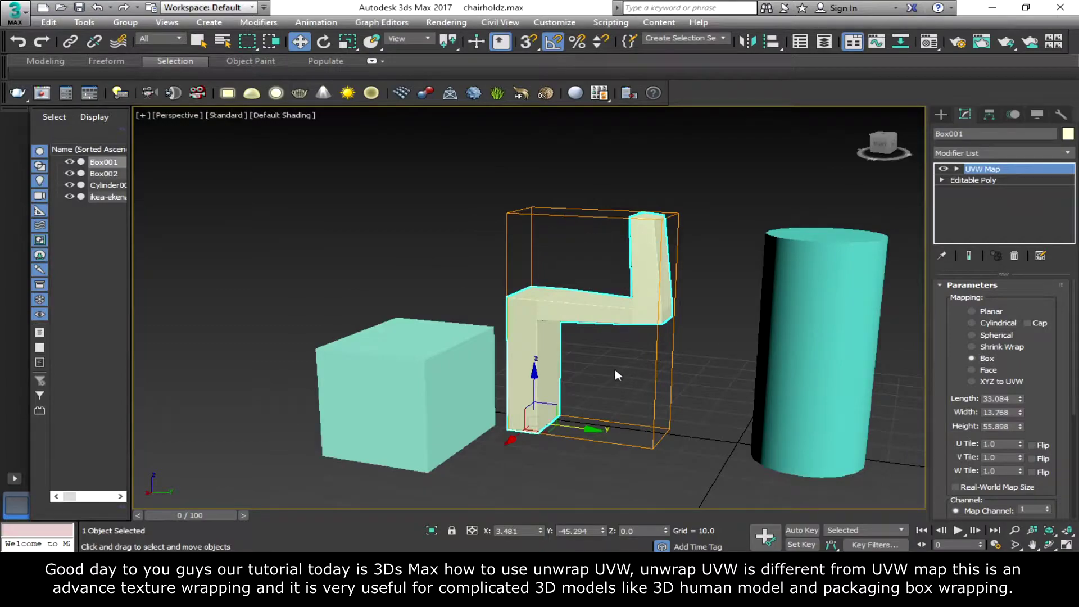
pyautogui.scroll(1, 670, 299)
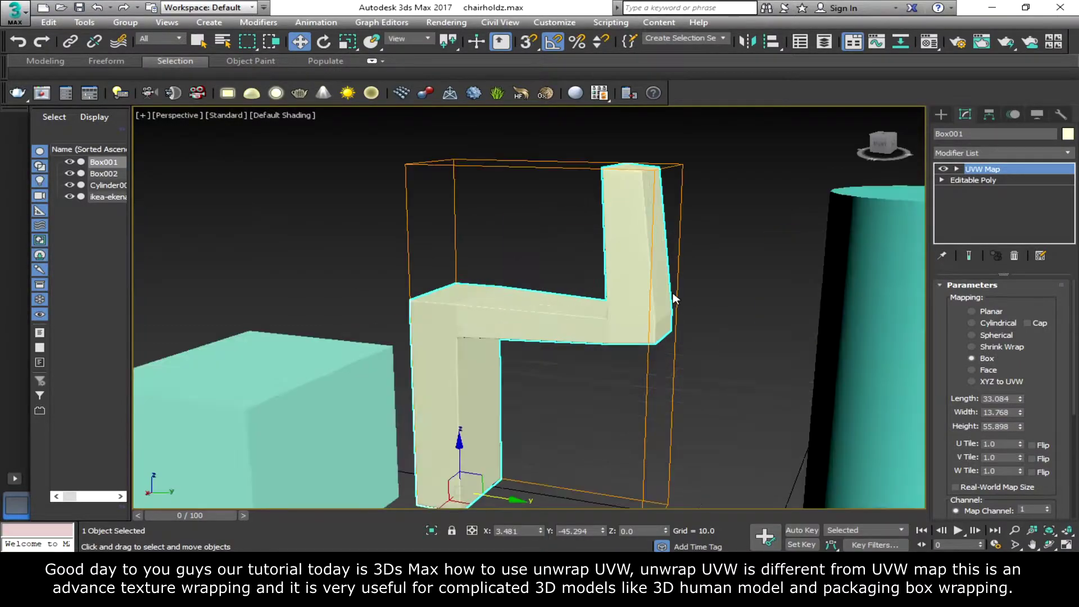
pyautogui.scroll(1, 641, 315)
pyautogui.scroll(2, 665, 294)
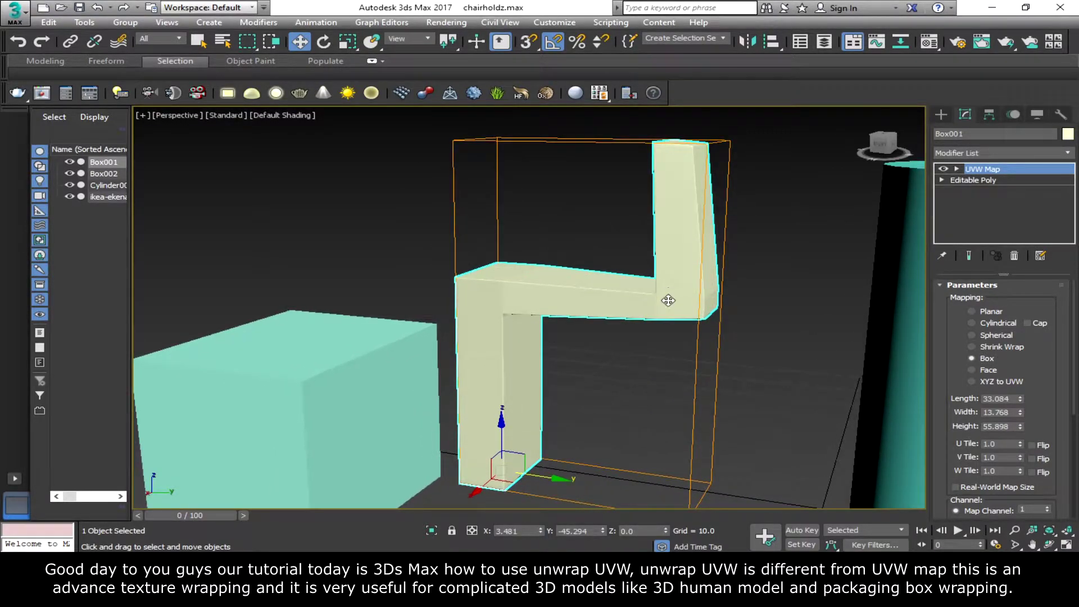
pyautogui.scroll(-2, 596, 340)
pyautogui.scroll(1, 584, 327)
pyautogui.scroll(1, 574, 313)
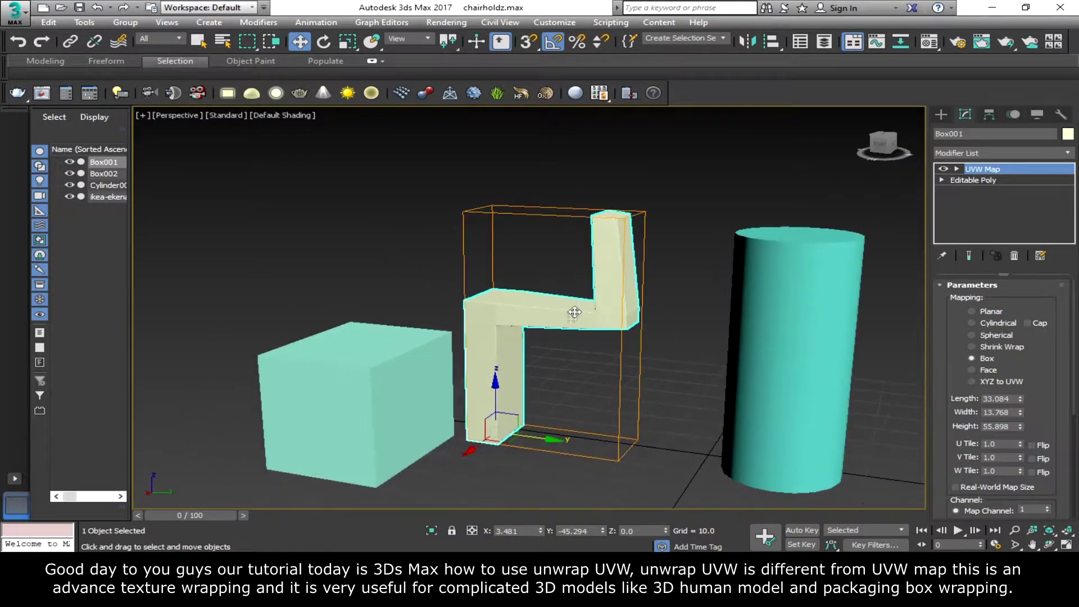
pyautogui.click(1015, 256)
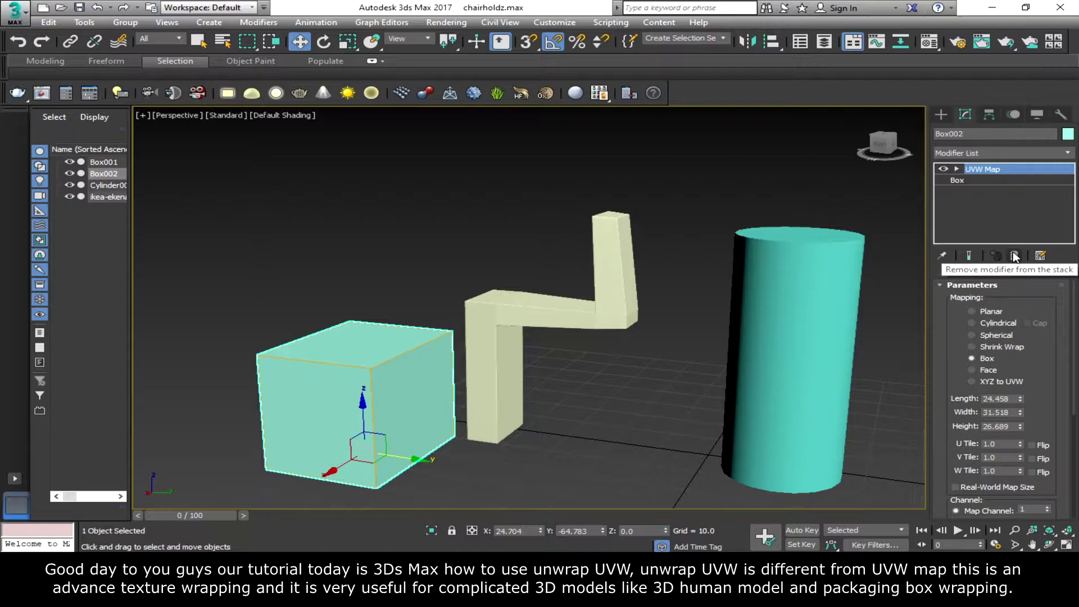
pyautogui.click(1015, 256)
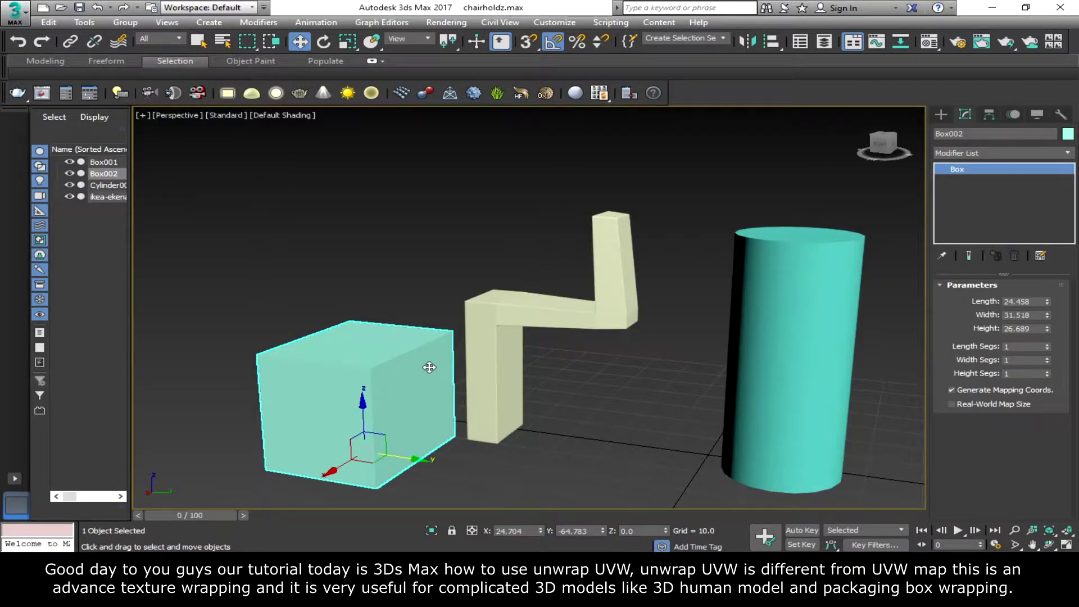
pyautogui.press('Delete')
pyautogui.click(525, 321)
pyautogui.scroll(4, 526, 317)
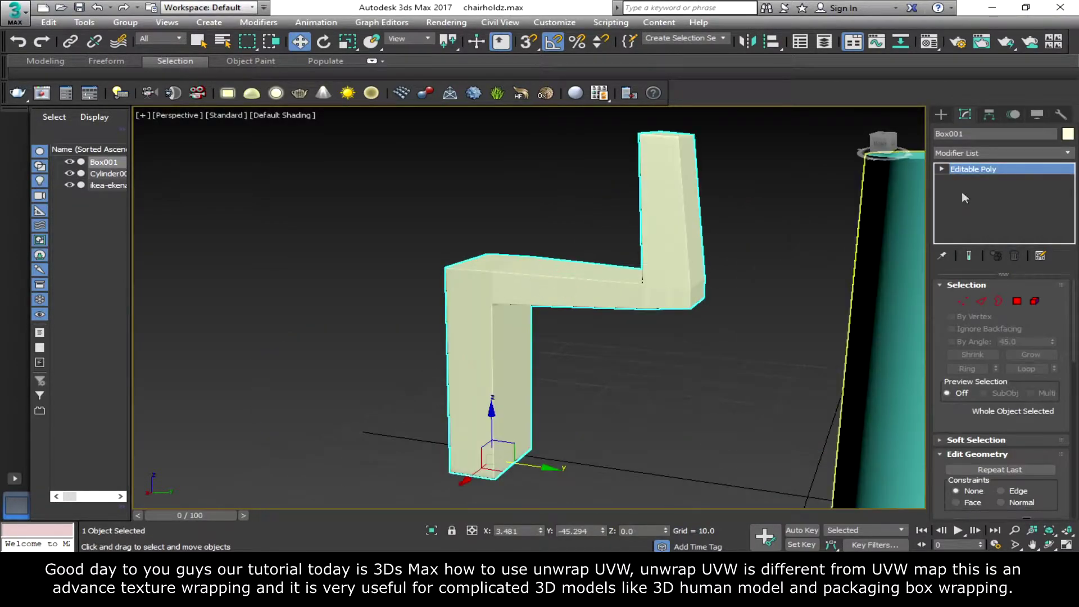
pyautogui.click(995, 153)
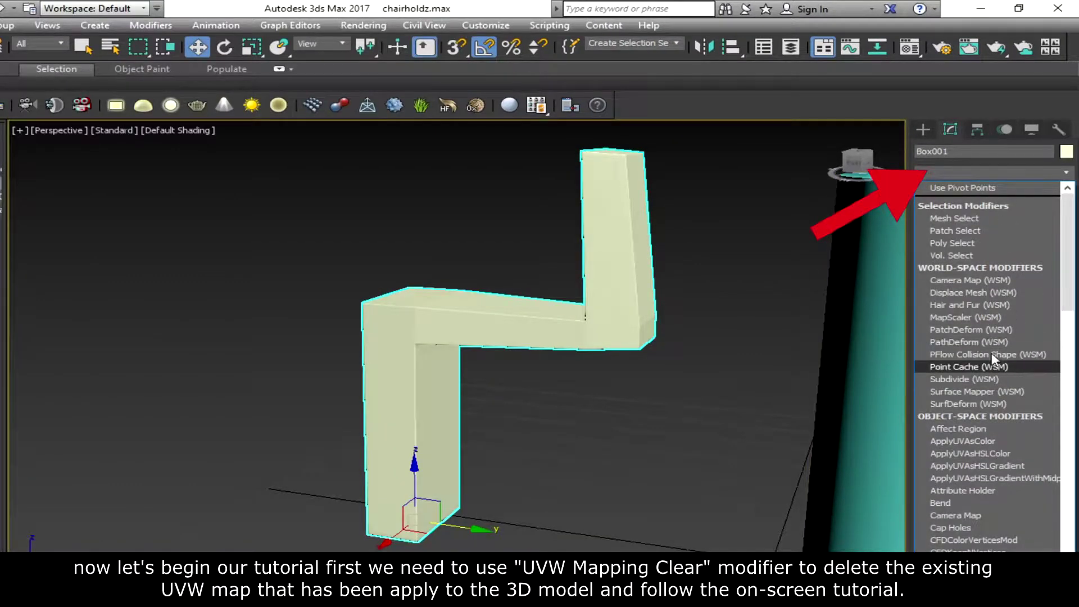
# Step: Try an Unwrap UVW modifier on Box001, then delete it again
pyautogui.scroll(-1, 995, 465)
pyautogui.scroll(-2, 995, 465)
pyautogui.scroll(-2, 995, 465)
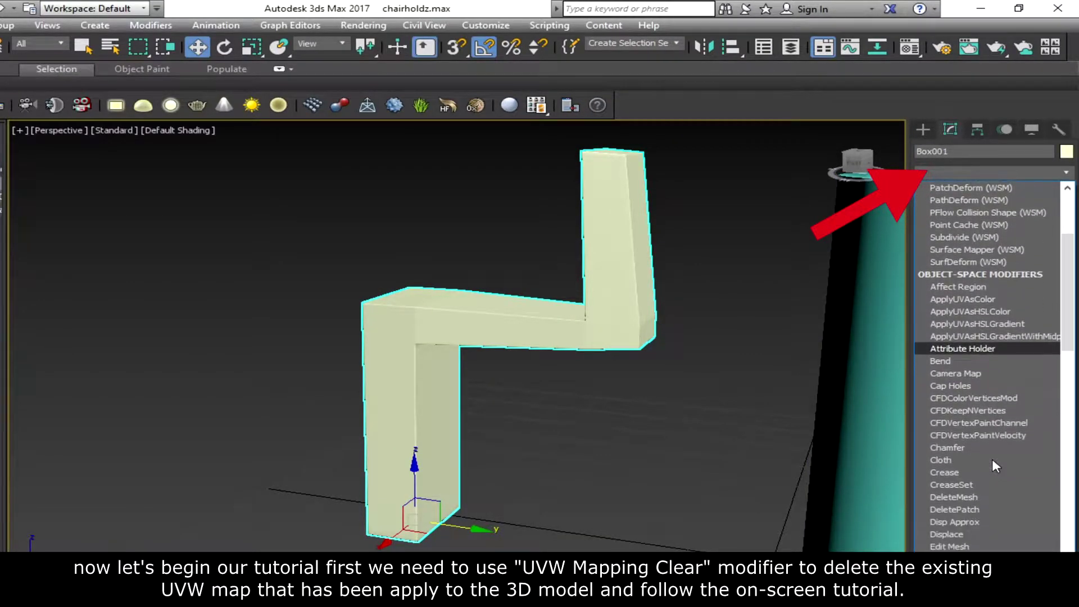
pyautogui.scroll(-2, 995, 465)
pyautogui.scroll(-20, 995, 459)
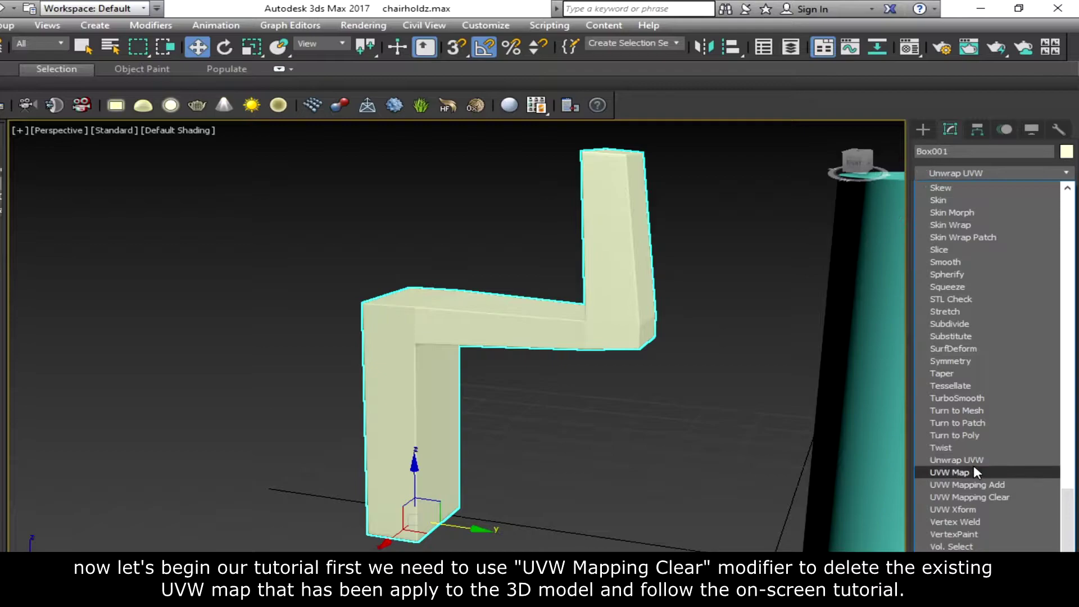
pyautogui.click(995, 459)
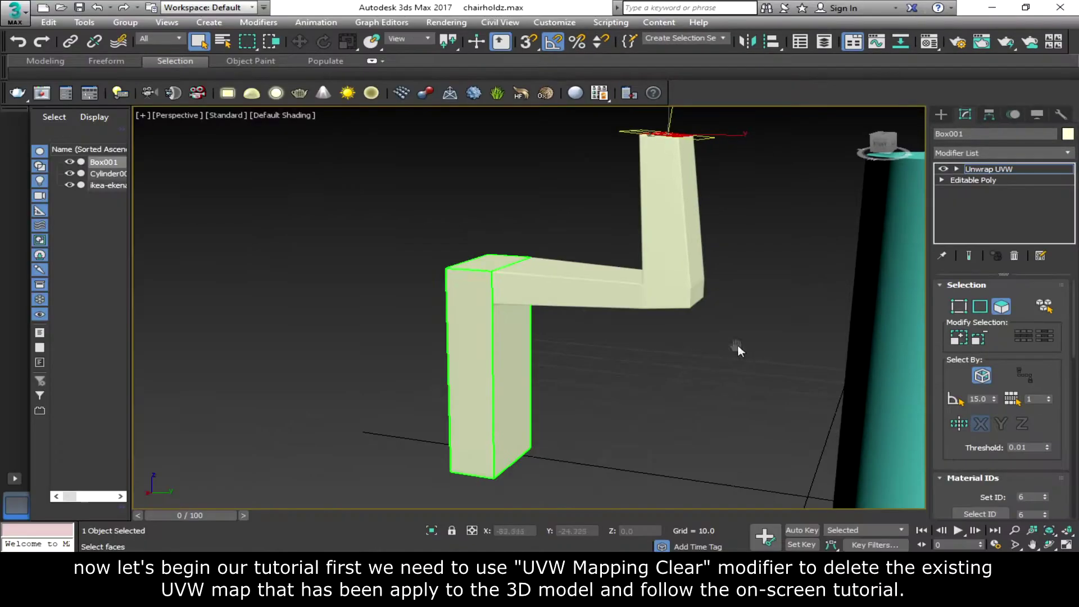
pyautogui.moveTo(739, 351); pyautogui.dragTo(679, 351, button='middle')
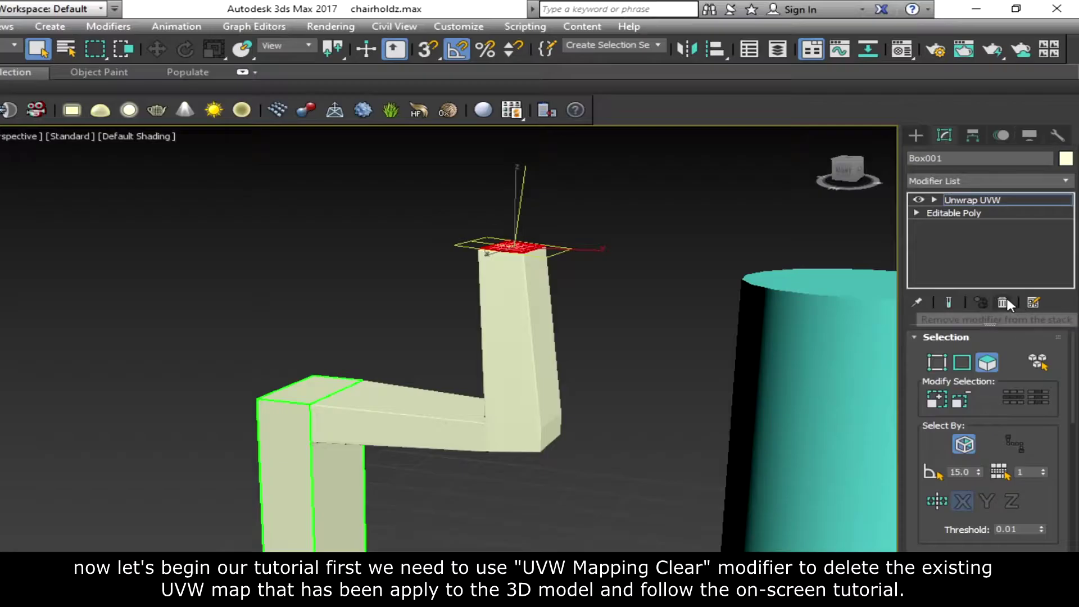
pyautogui.click(1014, 256)
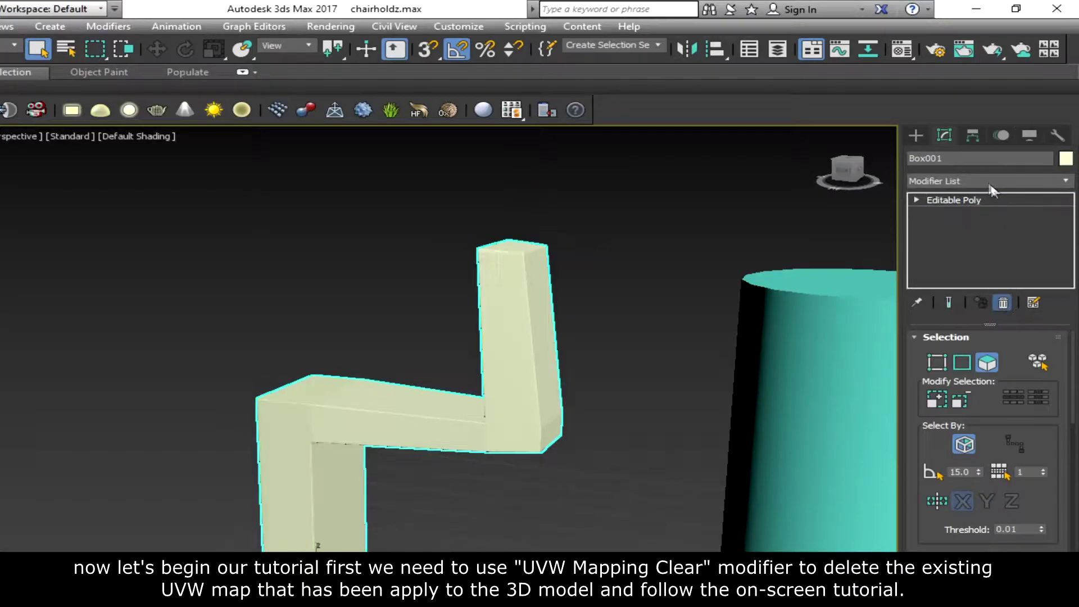
# Step: Add UVW Mapping Clear to Box001, with an Edit Poly modifier above it
pyautogui.click(987, 181)
pyautogui.press('u')
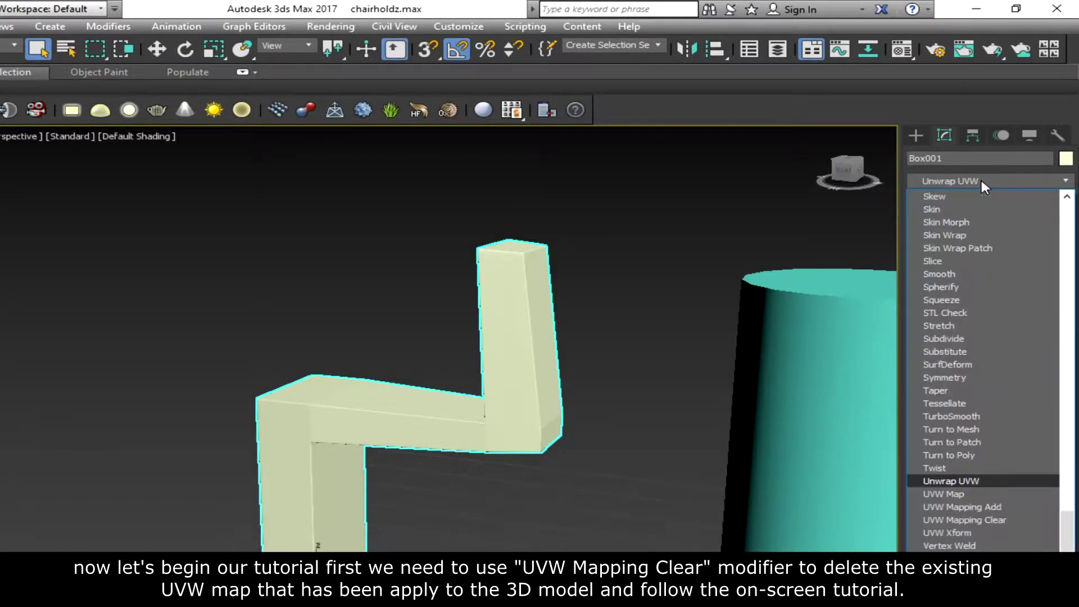
pyautogui.click(998, 526)
pyautogui.click(966, 147)
pyautogui.press('e')
pyautogui.click(979, 198)
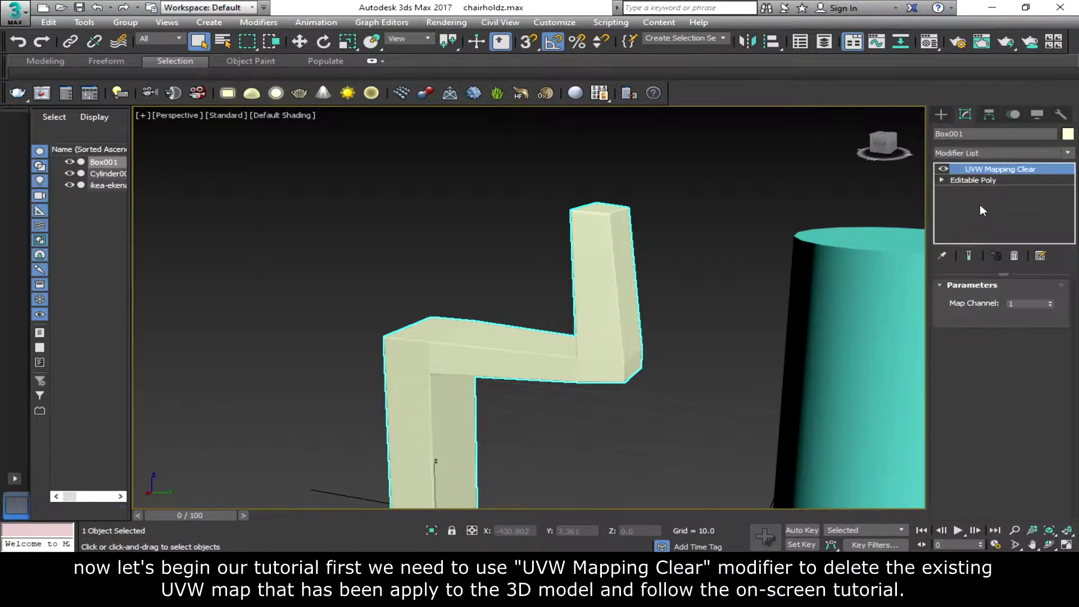
# Step: Collapse Box001's whole modifier stack down to an Editable Poly
pyautogui.rightClick(980, 206)
pyautogui.click(949, 341)
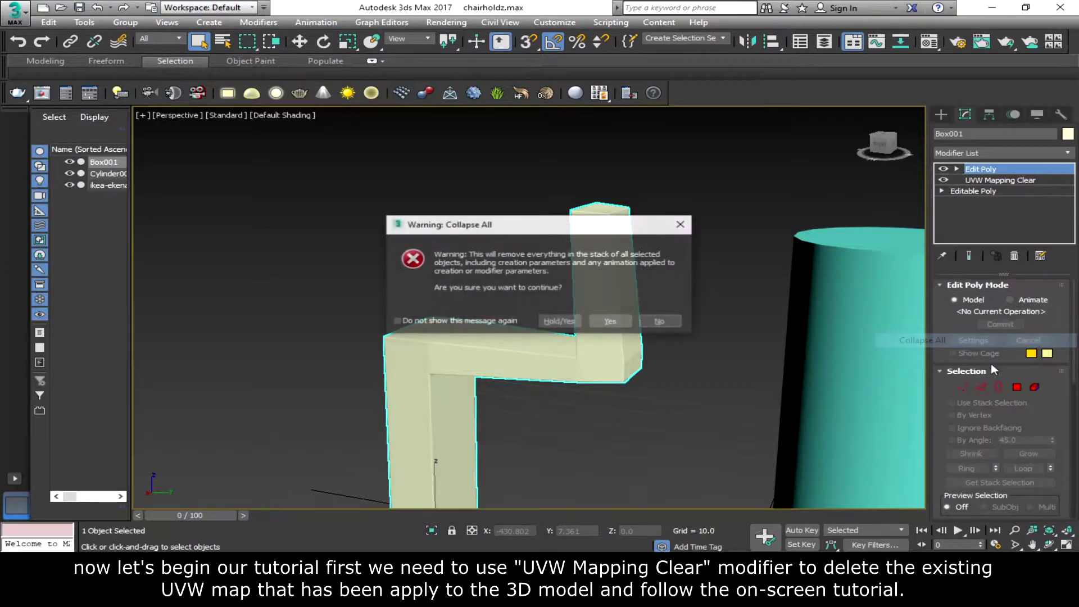
pyautogui.click(613, 325)
# Step: Add a fresh Unwrap UVW modifier to Box001
pyautogui.click(978, 155)
pyautogui.press('u')
pyautogui.click(982, 405)
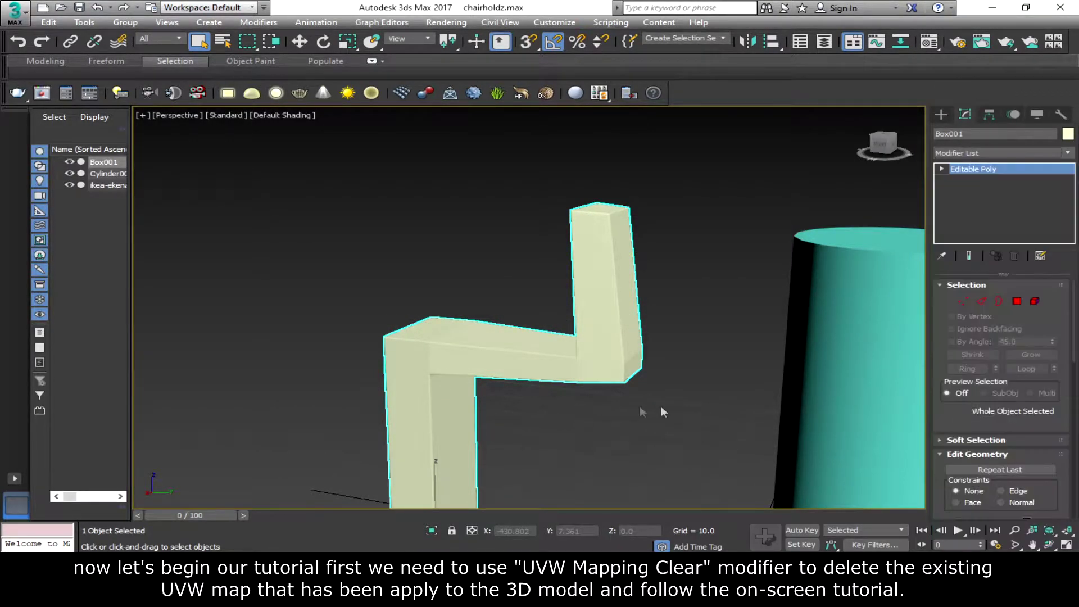
pyautogui.moveTo(506, 391)
pyautogui.mouseDown(button='middle')
pyautogui.moveTo(508, 314)
pyautogui.moveTo(554, 390)
pyautogui.moveTo(524, 365)
pyautogui.mouseUp(button='middle')
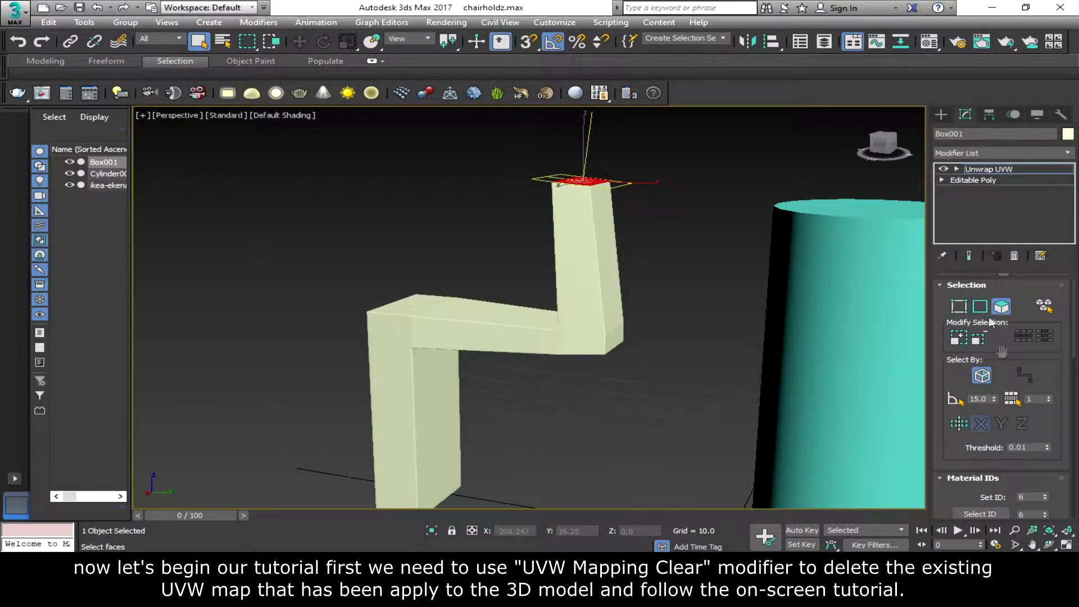
# Step: Open Box001's UV Editor, expand Unwrap UVW's sub-levels, and show the viewport in wireframe (F3)
pyautogui.scroll(-3, 1042, 405)
pyautogui.click(998, 477)
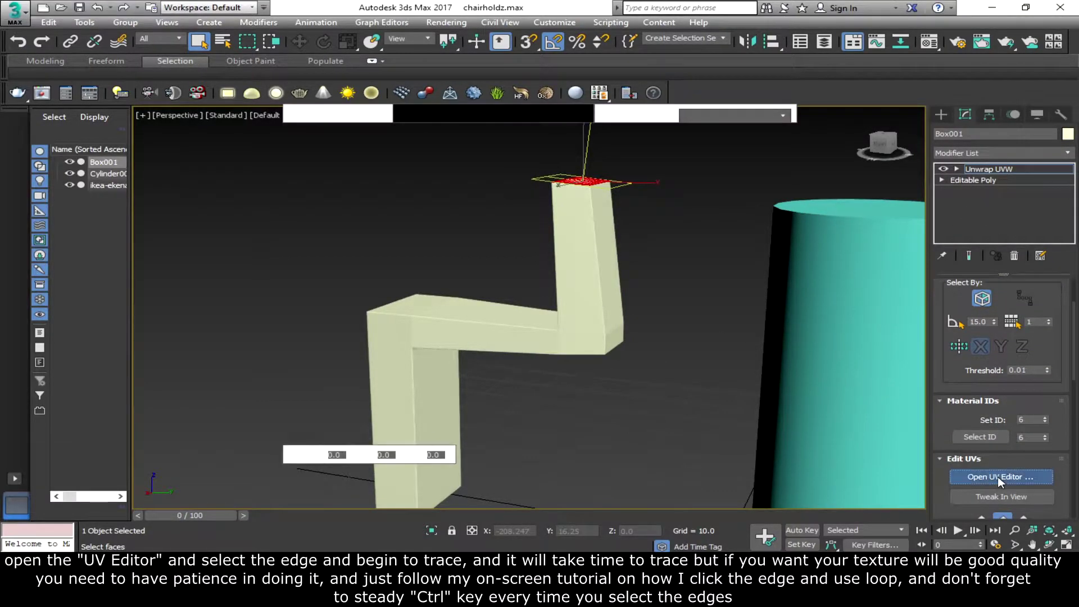
pyautogui.moveTo(582, 318); pyautogui.dragTo(651, 343, button='middle')
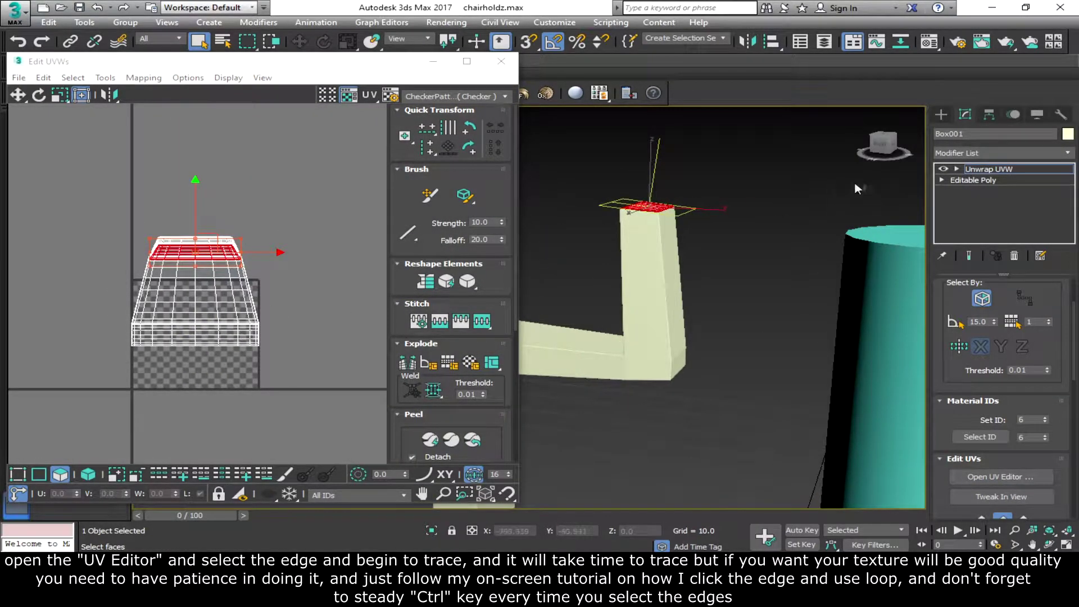
pyautogui.click(956, 169)
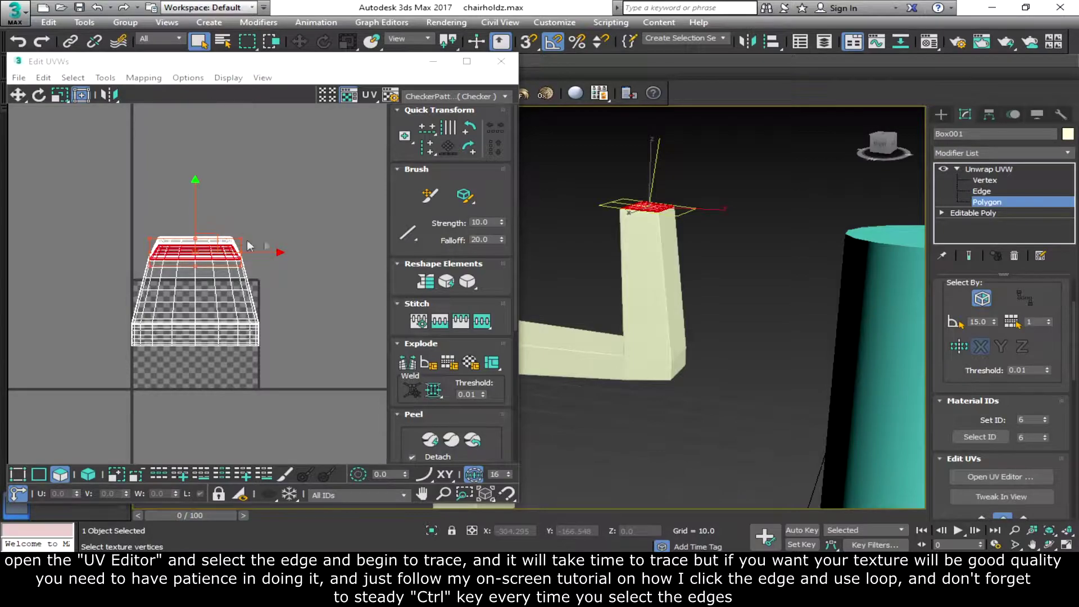
pyautogui.keyDown('alt'); pyautogui.moveTo(559, 273); pyautogui.dragTo(804, 257, button='middle'); pyautogui.keyUp('alt')
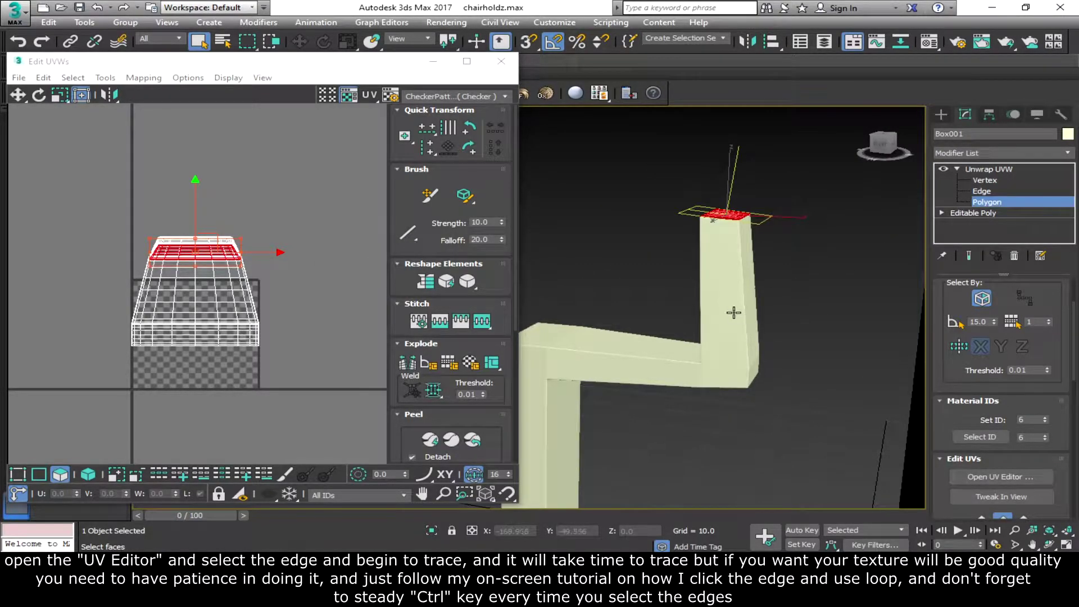
pyautogui.press('F3')
pyautogui.moveTo(733, 314)
pyautogui.mouseDown(button='middle')
pyautogui.moveTo(792, 315)
pyautogui.moveTo(792, 298)
pyautogui.mouseUp(button='middle')
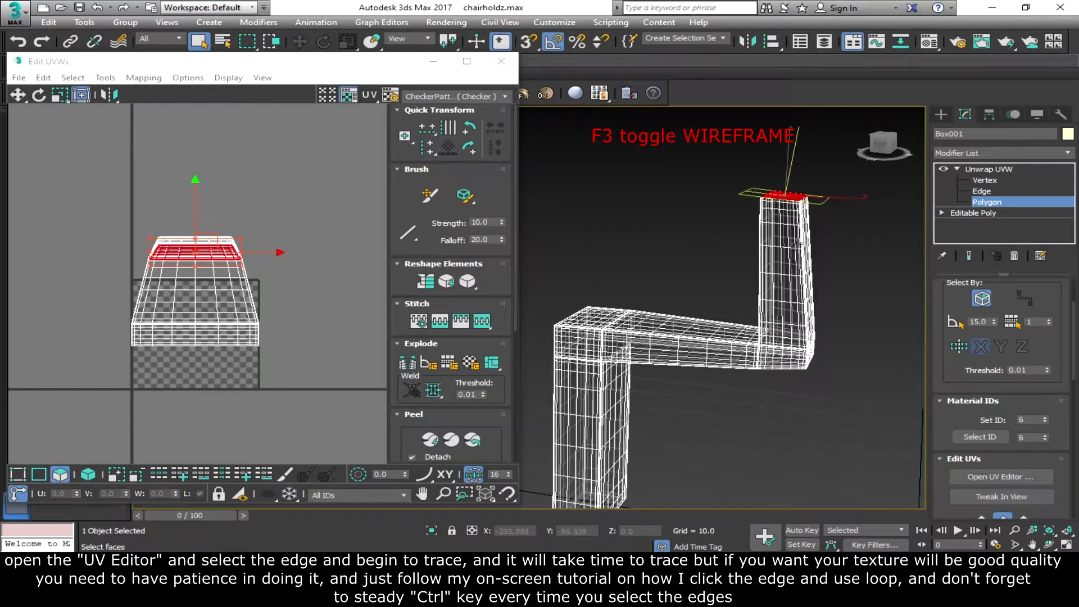
# Step: Switch Unwrap UVW to Edge level and pick an edge at the leg's box corner
pyautogui.click(982, 192)
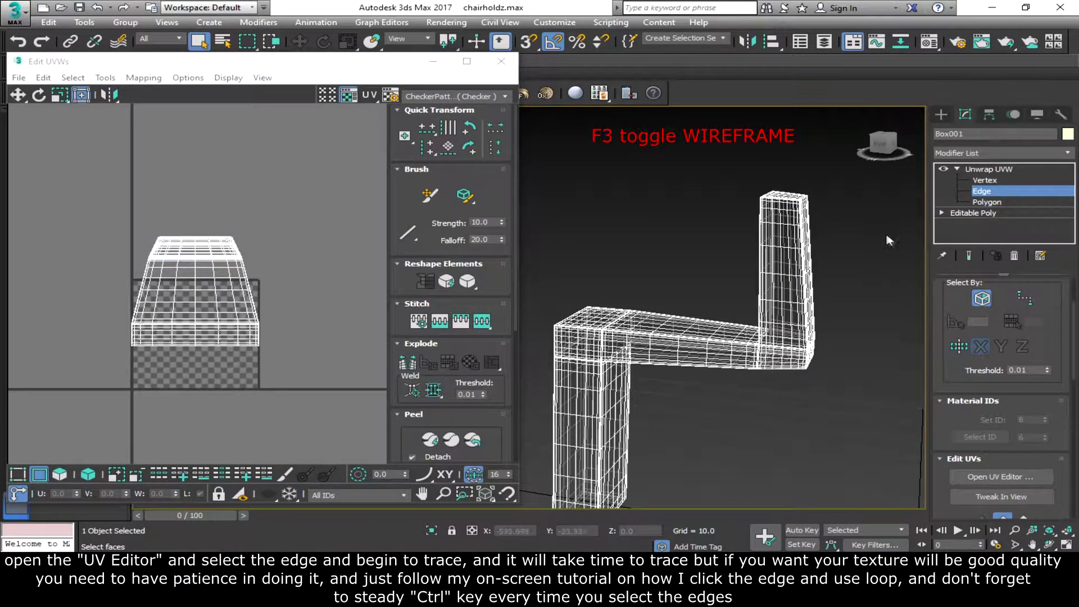
pyautogui.keyDown('alt'); pyautogui.moveTo(830, 262); pyautogui.dragTo(818, 267, button='middle'); pyautogui.keyUp('alt')
pyautogui.scroll(3, 819, 267)
pyautogui.scroll(3, 819, 267)
pyautogui.scroll(2, 819, 267)
pyautogui.scroll(3, 824, 272)
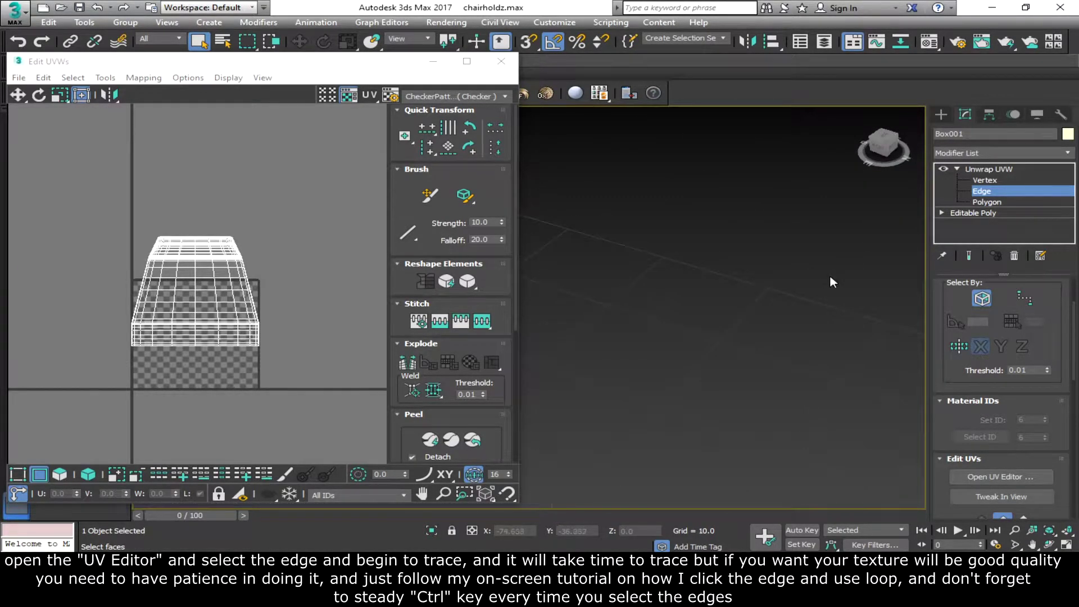
pyautogui.scroll(-2, 833, 282)
pyautogui.click(828, 293)
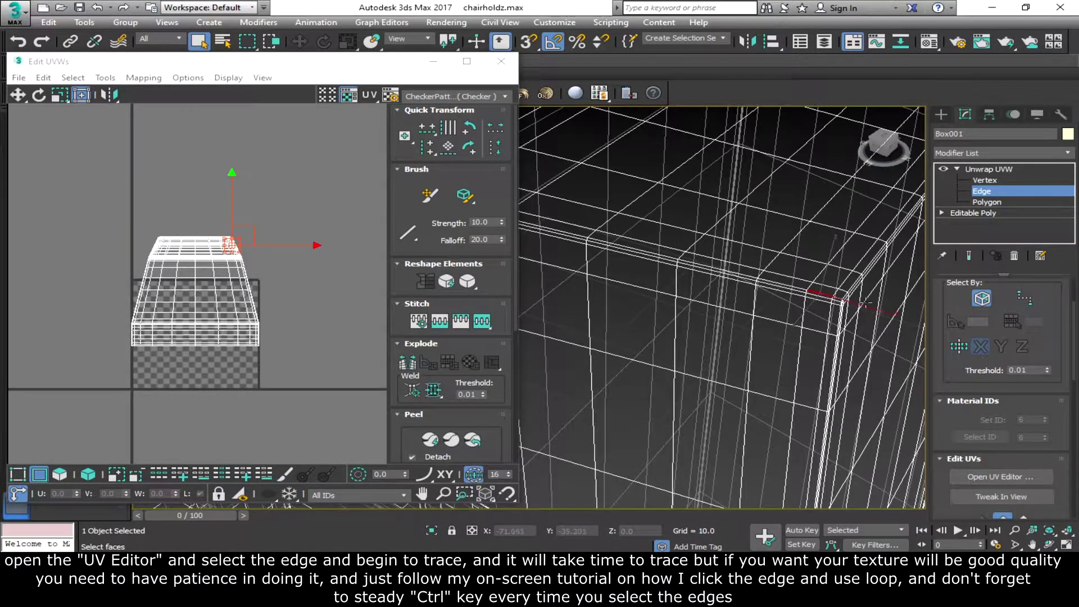
pyautogui.moveTo(1068, 339); pyautogui.dragTo(1072, 312)
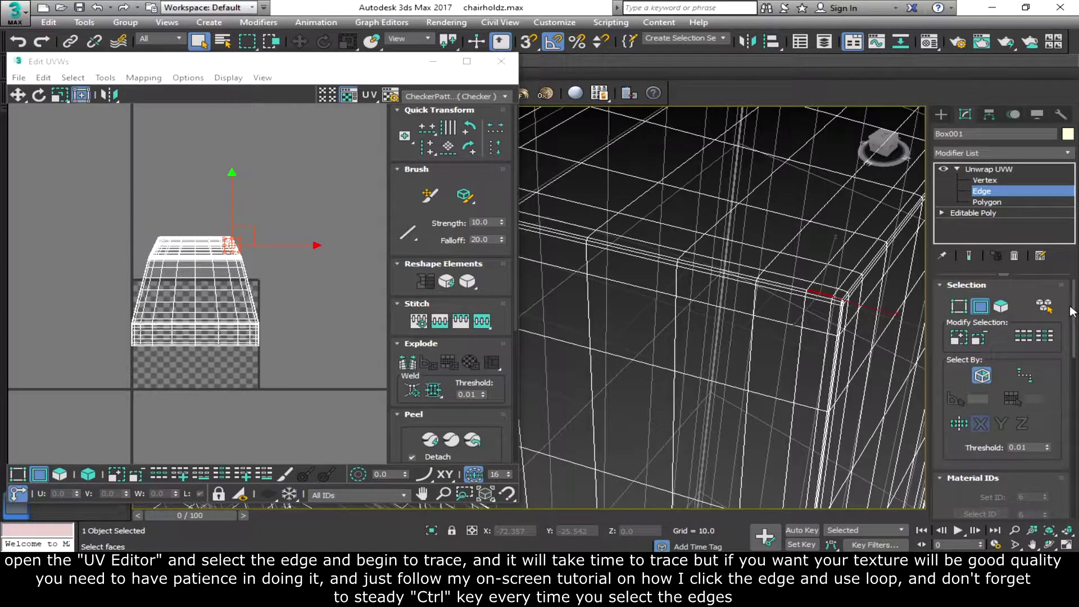
pyautogui.scroll(1, 846, 297)
pyautogui.scroll(2, 846, 298)
pyautogui.scroll(2, 846, 298)
pyautogui.scroll(1, 845, 299)
pyautogui.moveTo(845, 298); pyautogui.dragTo(833, 349, button='middle')
# Step: Select the leg's top corner edge and grow it into a loop around the leg top
pyautogui.click(790, 350)
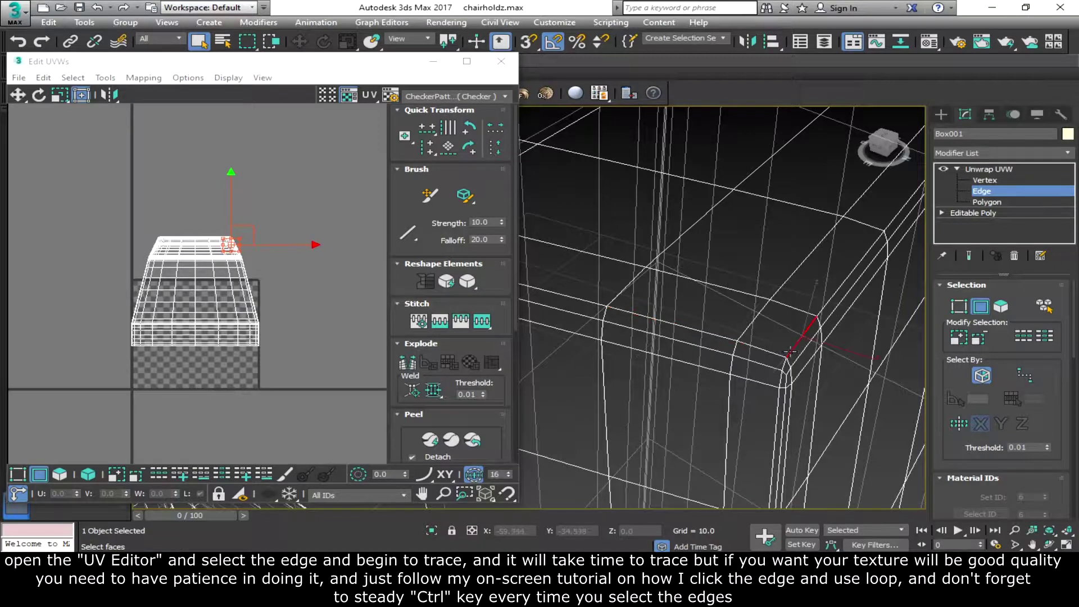
pyautogui.click(1025, 339)
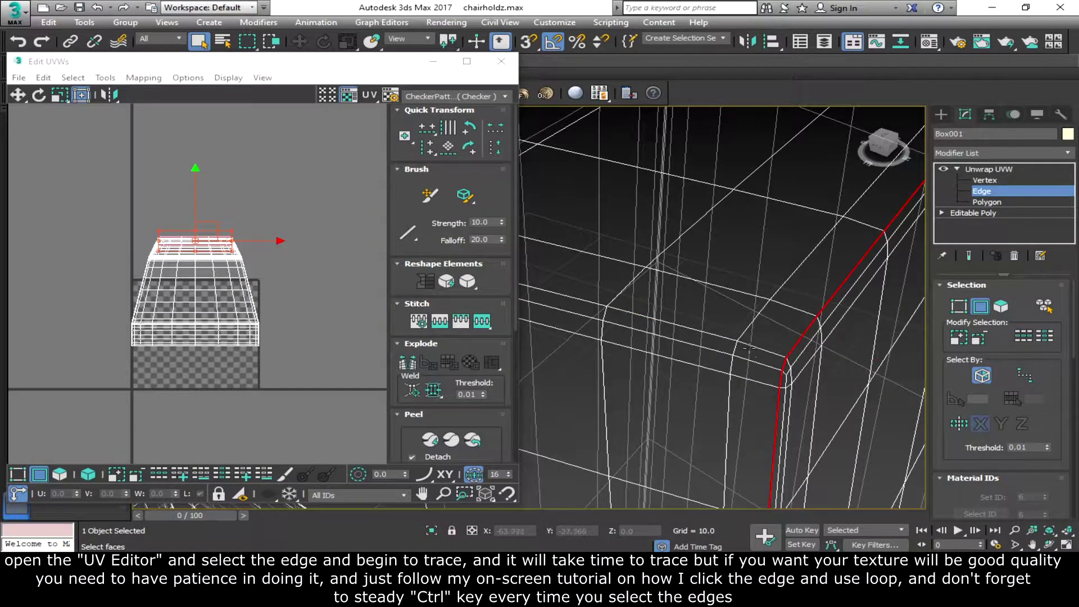
pyautogui.click(776, 353)
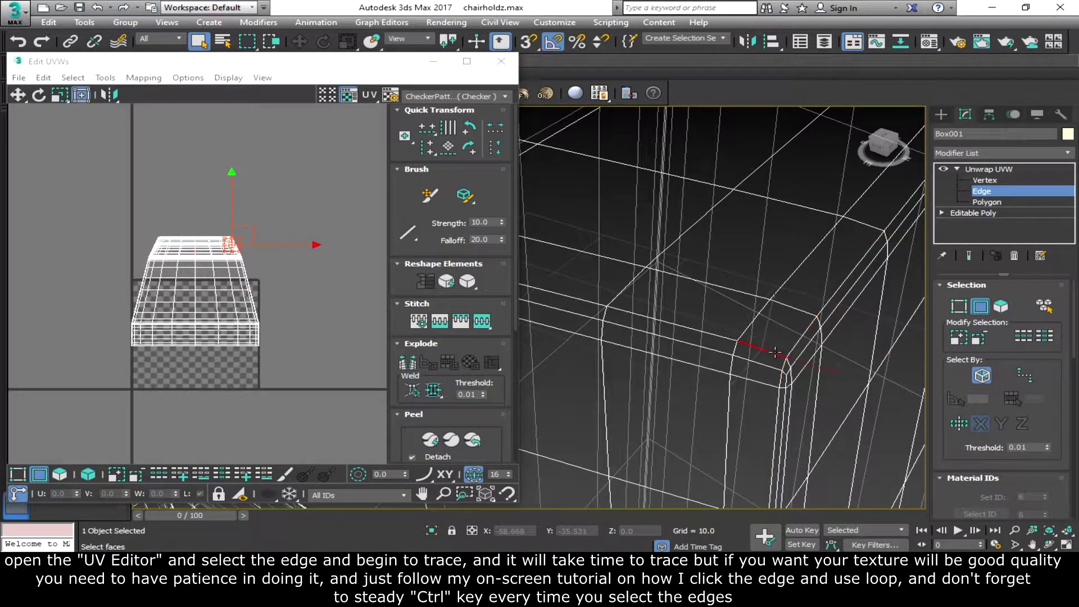
pyautogui.doubleClick(780, 356)
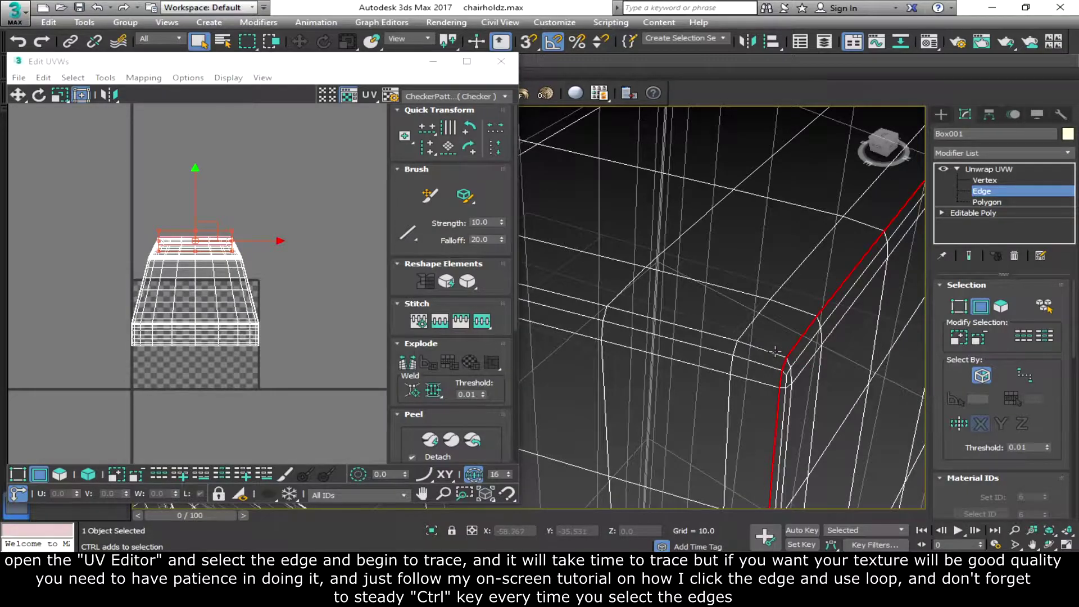
pyautogui.click(1021, 339)
pyautogui.scroll(-1, 799, 368)
pyautogui.scroll(-1, 798, 368)
pyautogui.scroll(-1, 798, 369)
pyautogui.scroll(1, 798, 371)
pyautogui.scroll(2, 793, 365)
pyautogui.click(793, 353)
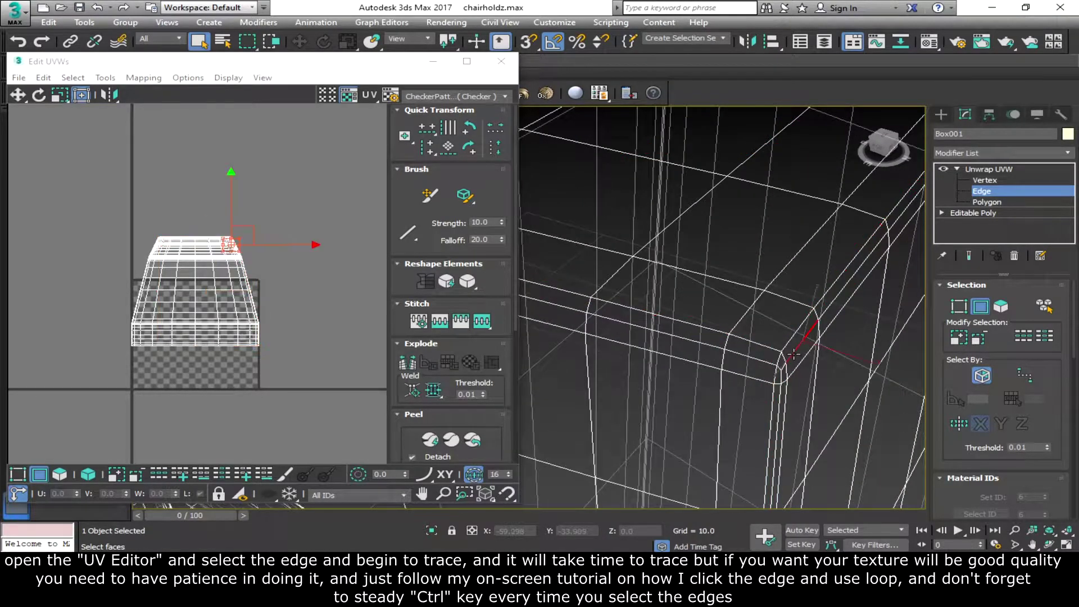
pyautogui.click(1025, 341)
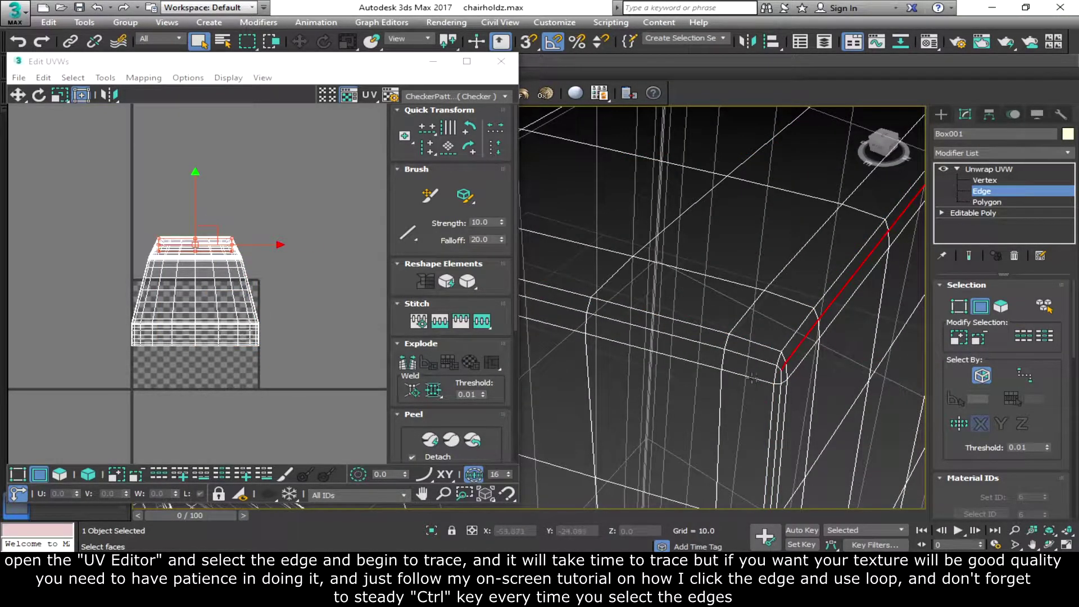
pyautogui.click(1032, 340)
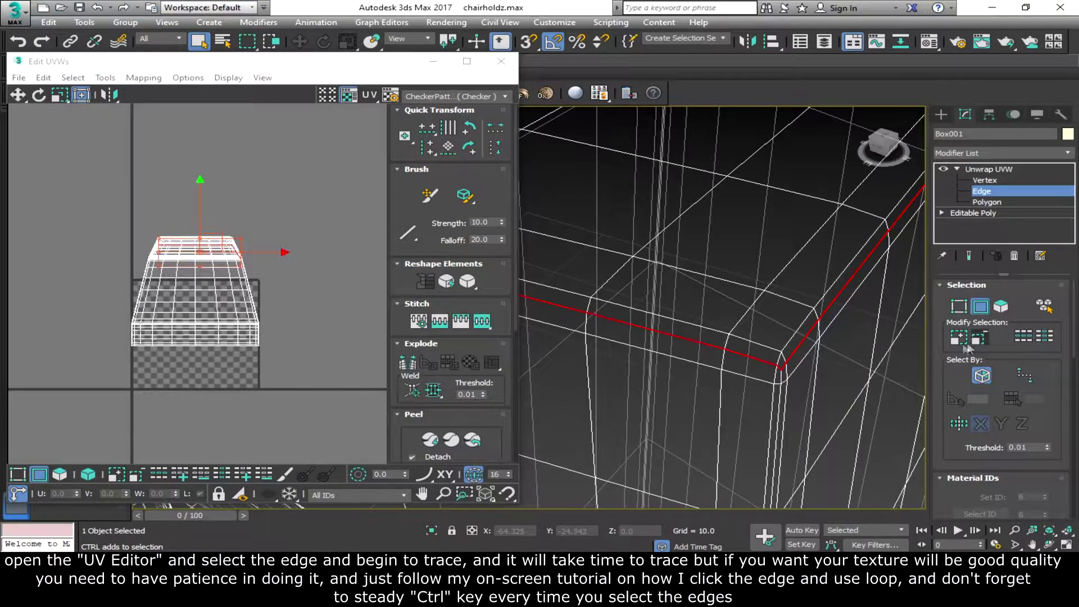
# Step: Recentre on the leg's top corner, select its edge loop and add a short corner edge
pyautogui.scroll(-3, 737, 340)
pyautogui.scroll(-3, 737, 340)
pyautogui.scroll(-2, 737, 340)
pyautogui.scroll(2, 738, 342)
pyautogui.scroll(2, 754, 337)
pyautogui.scroll(3, 770, 334)
pyautogui.scroll(3, 788, 331)
pyautogui.scroll(3, 790, 334)
pyautogui.scroll(-2, 796, 341)
pyautogui.moveTo(796, 340); pyautogui.dragTo(788, 368, button='middle')
pyautogui.scroll(1, 788, 370)
pyautogui.scroll(3, 788, 369)
pyautogui.scroll(-4, 784, 372)
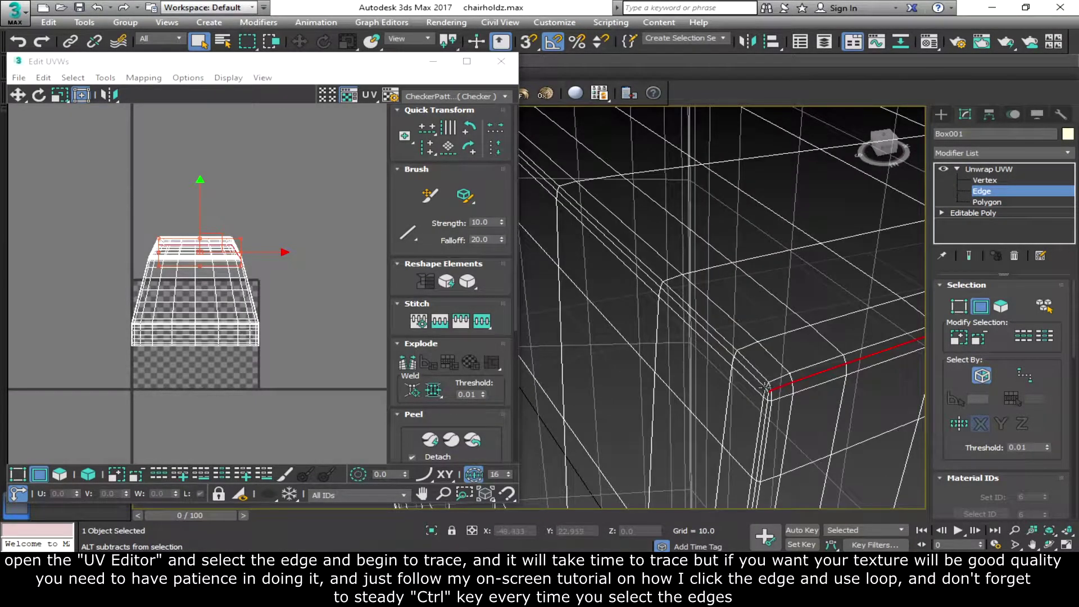
pyautogui.click(1020, 344)
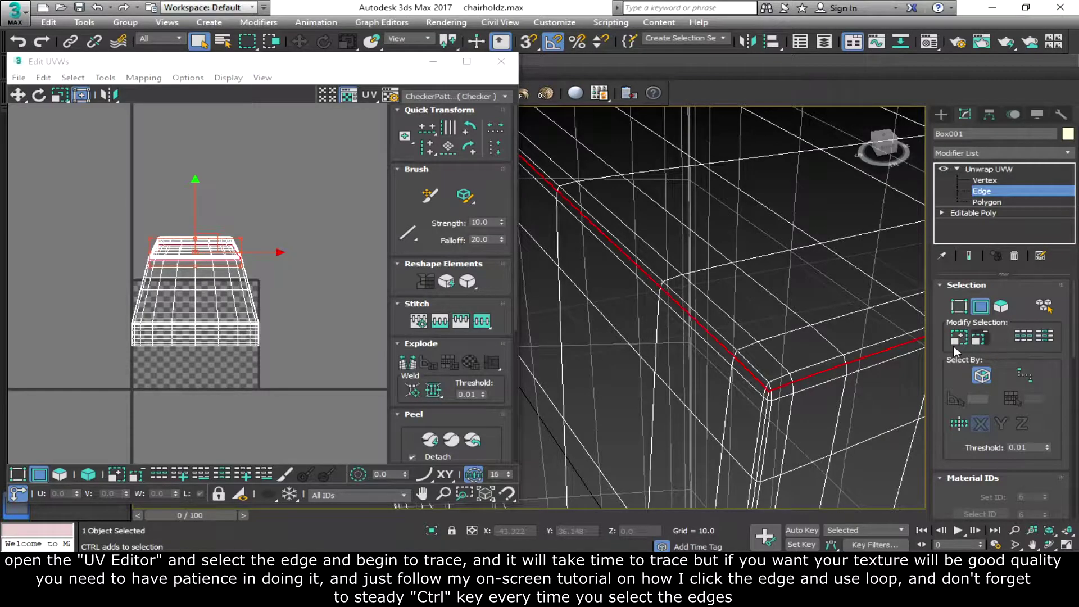
pyautogui.scroll(-8, 815, 360)
pyautogui.keyDown('alt'); pyautogui.moveTo(816, 360); pyautogui.dragTo(880, 362, button='middle'); pyautogui.keyUp('alt')
pyautogui.scroll(2, 807, 354)
pyautogui.scroll(3, 787, 360)
pyautogui.scroll(3, 783, 362)
pyautogui.scroll(2, 782, 362)
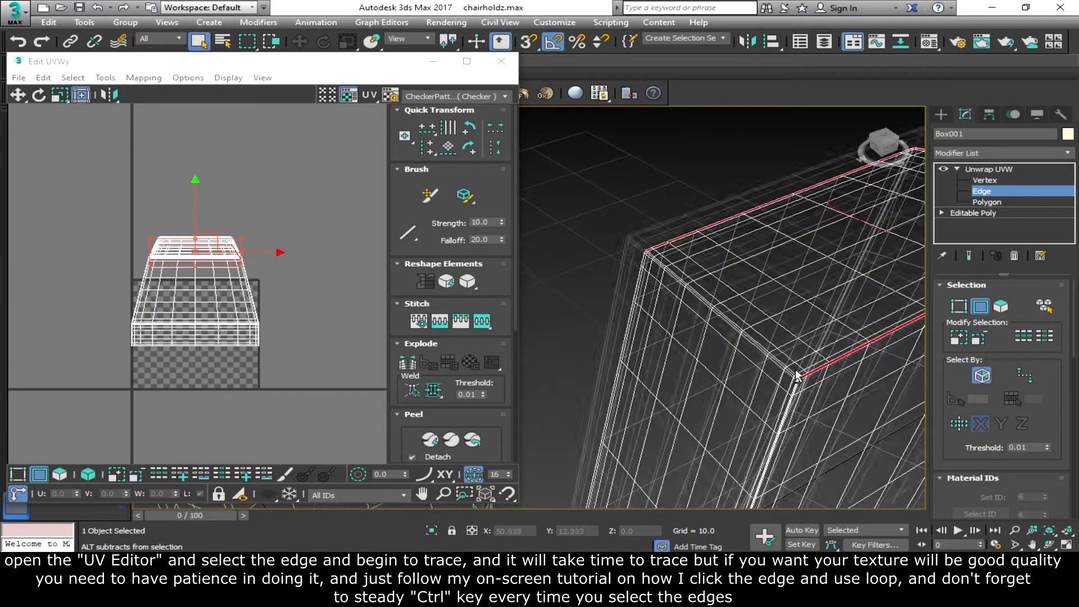
pyautogui.scroll(2, 798, 374)
pyautogui.scroll(2, 792, 381)
pyautogui.scroll(2, 799, 386)
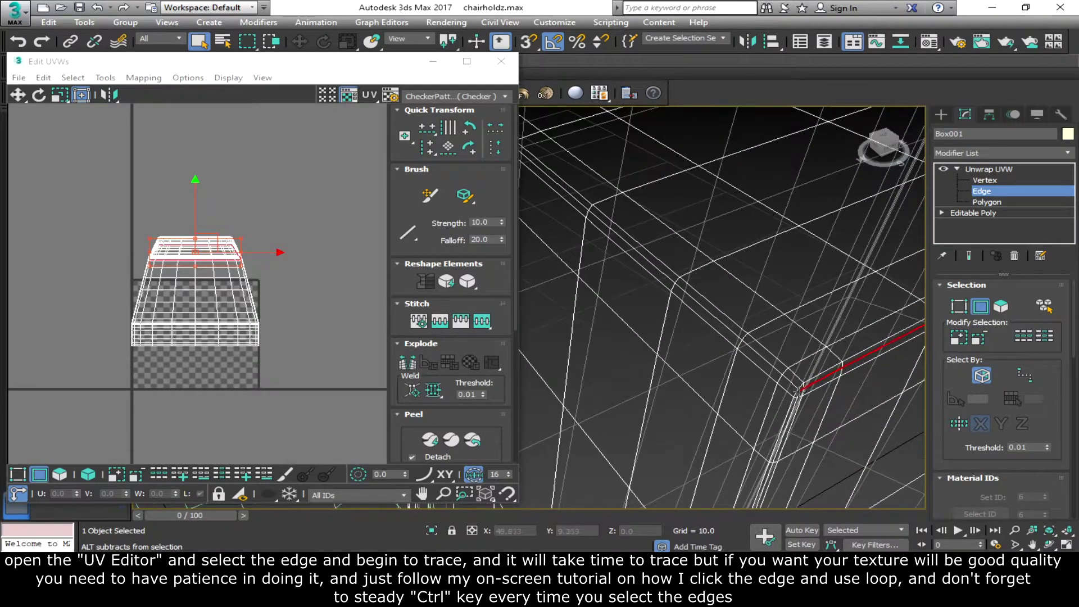
pyautogui.keyDown('ctrl'); pyautogui.click(792, 384); pyautogui.keyUp('ctrl')
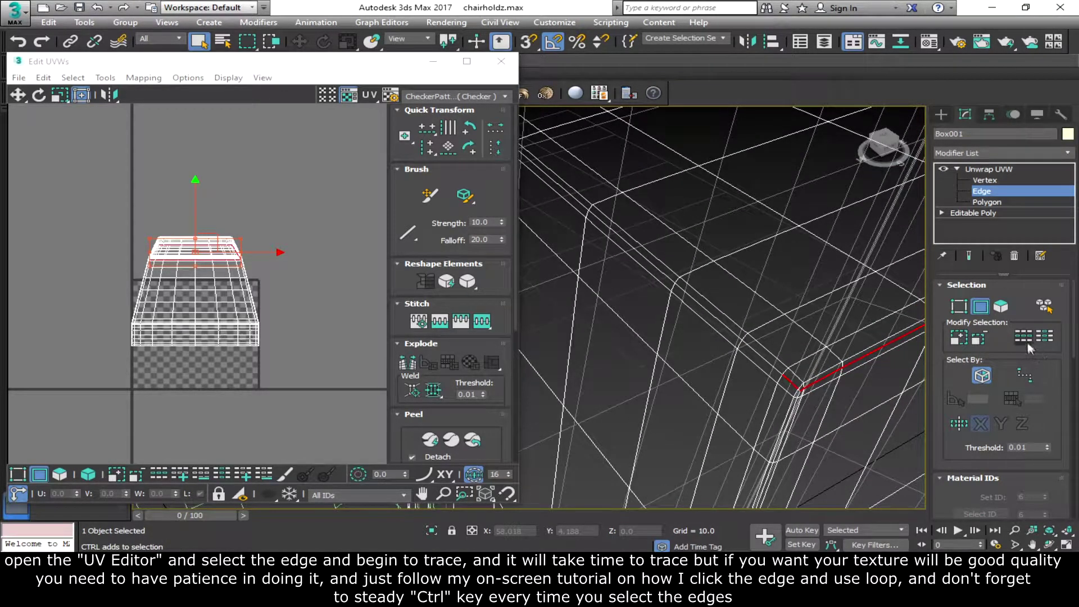
pyautogui.scroll(-5, 647, 365)
pyautogui.scroll(-3, 646, 365)
# Step: Orbit so the leg stands upright and extend the edge selection around the leg top
pyautogui.keyDown('alt'); pyautogui.moveTo(636, 365); pyautogui.dragTo(736, 349, button='middle'); pyautogui.keyUp('alt')
pyautogui.scroll(2, 736, 349)
pyautogui.scroll(2, 738, 349)
pyautogui.scroll(3, 740, 349)
pyautogui.scroll(3, 740, 349)
pyautogui.scroll(3, 743, 354)
pyautogui.scroll(-3, 738, 367)
pyautogui.keyDown('alt'); pyautogui.moveTo(738, 367); pyautogui.dragTo(734, 366, button='middle'); pyautogui.keyUp('alt')
pyautogui.scroll(-2, 734, 366)
pyautogui.scroll(2, 727, 262)
pyautogui.scroll(2, 727, 261)
pyautogui.scroll(2, 727, 260)
pyautogui.scroll(2, 727, 260)
pyautogui.scroll(2, 727, 260)
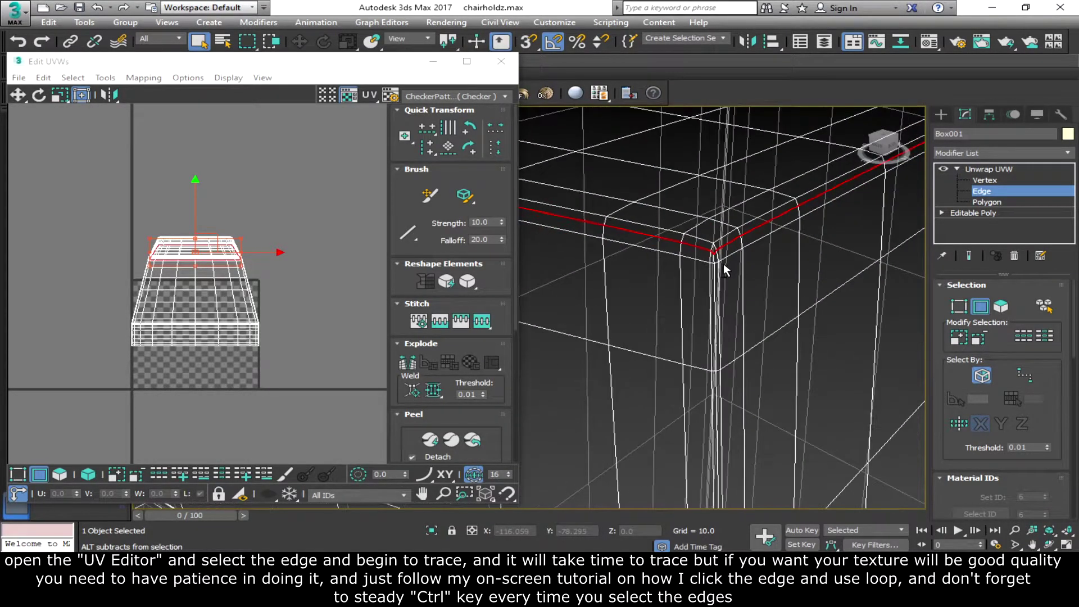
pyautogui.scroll(2, 723, 262)
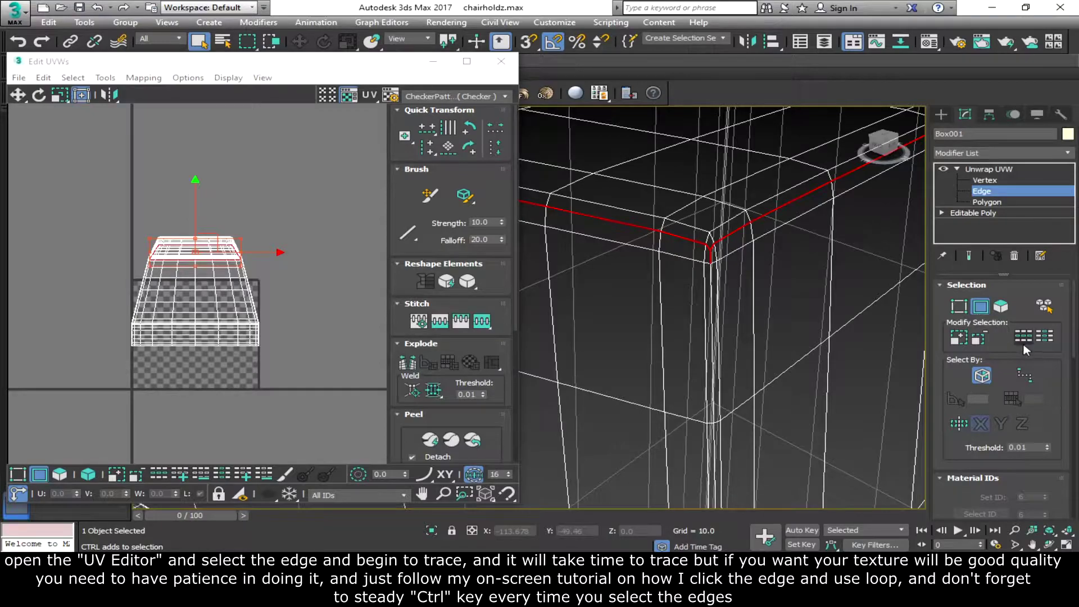
pyautogui.click(1021, 341)
pyautogui.press('z')
# Step: Zoom closer to the column and extend the edge selection as a loop down it
pyautogui.scroll(5, 717, 343)
pyautogui.keyDown('alt'); pyautogui.moveTo(717, 337); pyautogui.dragTo(714, 289, button='middle'); pyautogui.keyUp('alt')
pyautogui.scroll(2, 715, 291)
pyautogui.scroll(2, 717, 287)
pyautogui.scroll(2, 718, 282)
pyautogui.scroll(2, 721, 275)
pyautogui.scroll(2, 717, 278)
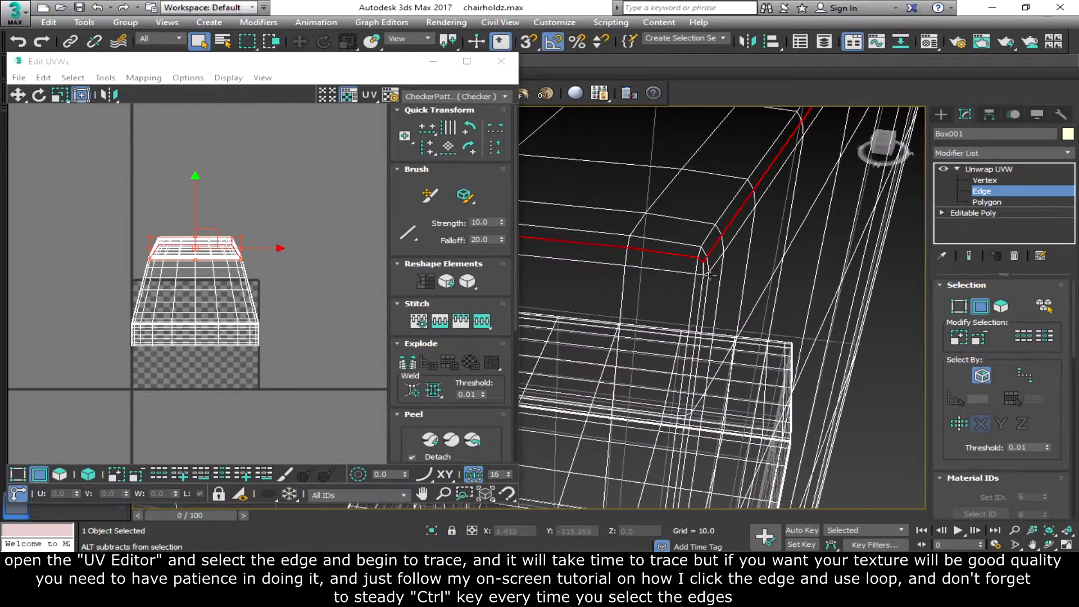
pyautogui.click(1027, 340)
pyautogui.scroll(-3, 748, 334)
pyautogui.scroll(-3, 742, 333)
pyautogui.scroll(-3, 740, 332)
pyautogui.scroll(2, 725, 331)
pyautogui.scroll(2, 703, 329)
pyautogui.scroll(2, 686, 327)
pyautogui.scroll(2, 675, 326)
pyautogui.scroll(2, 676, 327)
pyautogui.scroll(3, 686, 320)
pyautogui.scroll(-3, 725, 310)
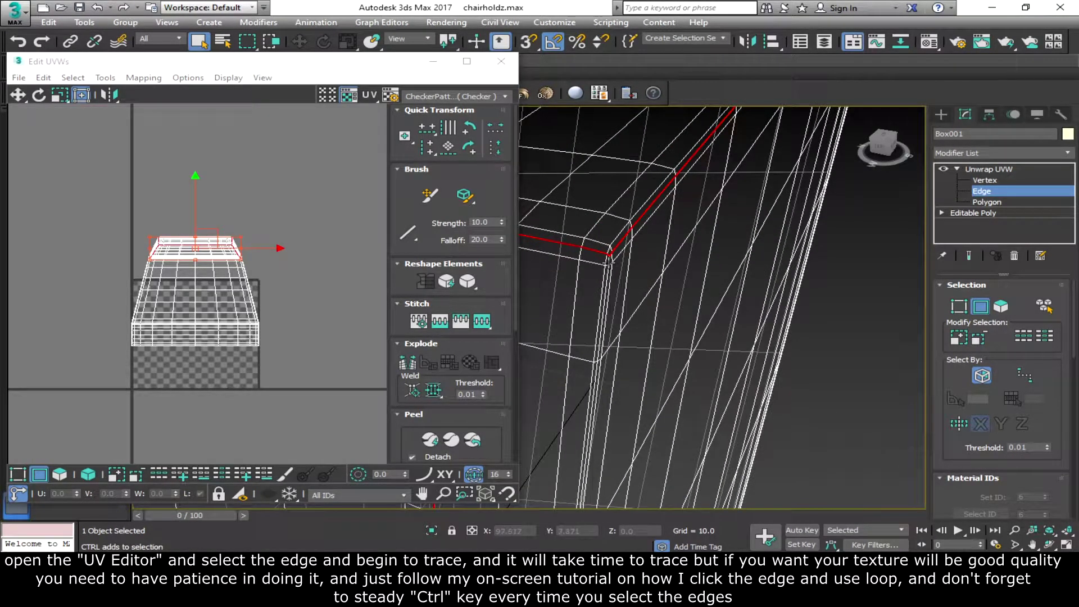
pyautogui.scroll(1, 609, 262)
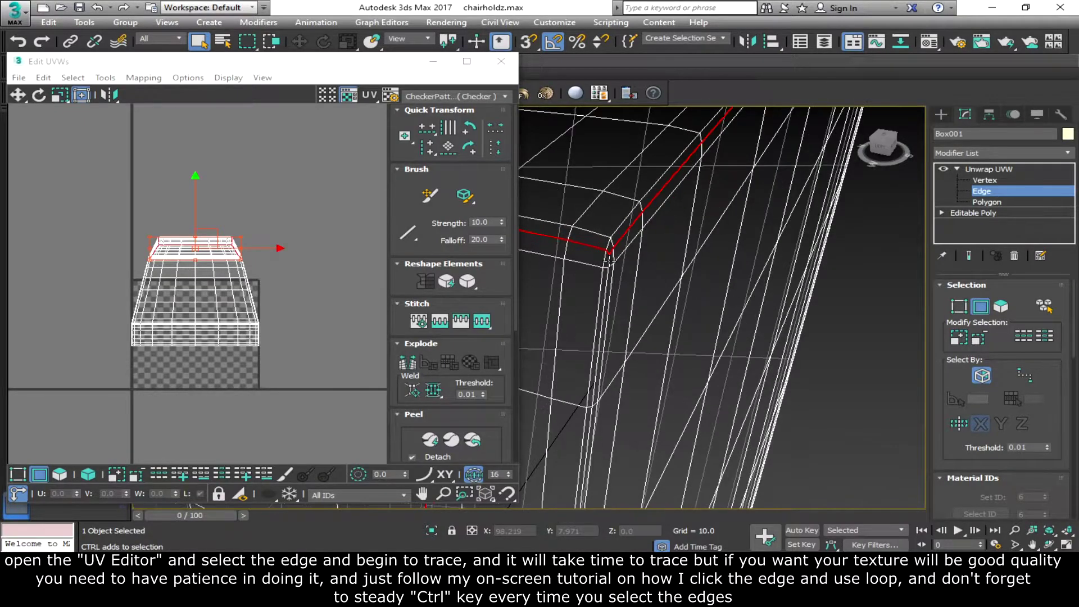
pyautogui.scroll(1, 610, 261)
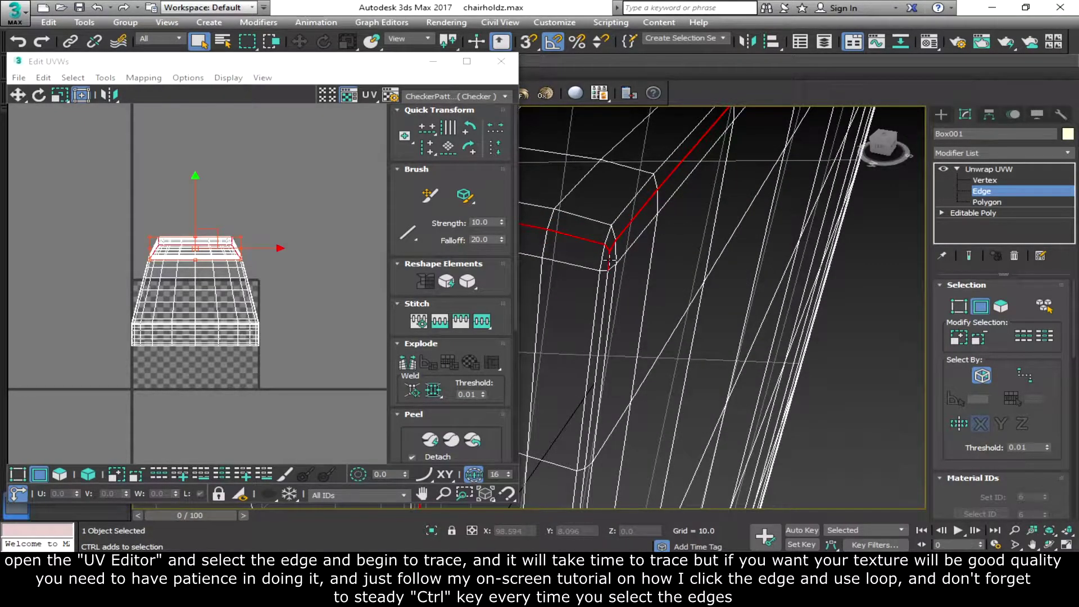
pyautogui.click(1024, 339)
# Step: Select the edge loop running along the column beside its corner
pyautogui.scroll(-3, 632, 295)
pyautogui.scroll(-2, 633, 307)
pyautogui.scroll(2, 641, 326)
pyautogui.scroll(2, 613, 299)
pyautogui.scroll(3, 613, 291)
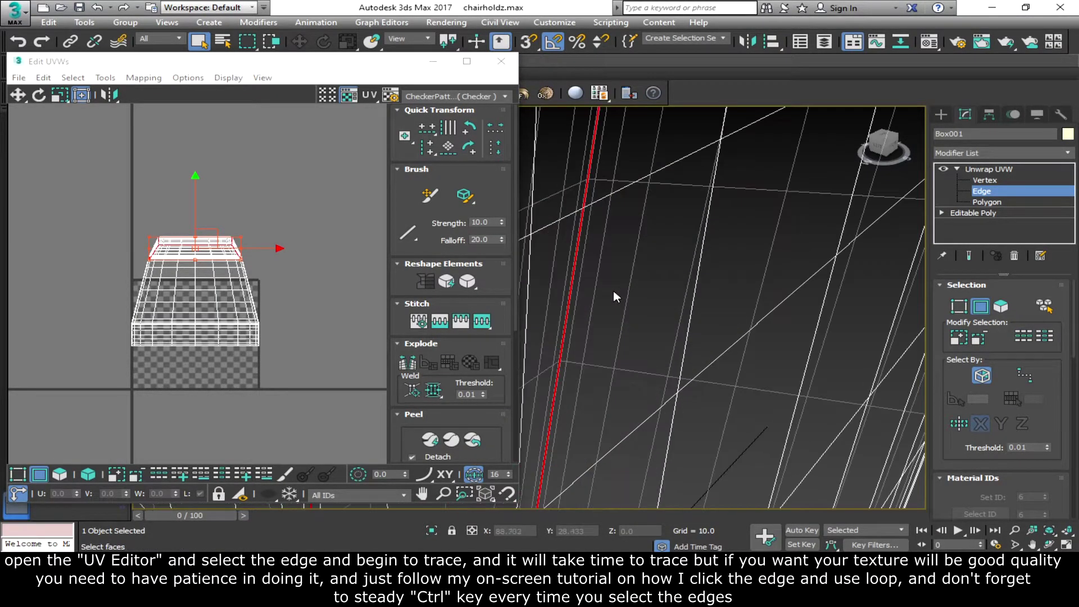
pyautogui.scroll(-4, 692, 329)
pyautogui.click(706, 326)
pyautogui.doubleClick(702, 326)
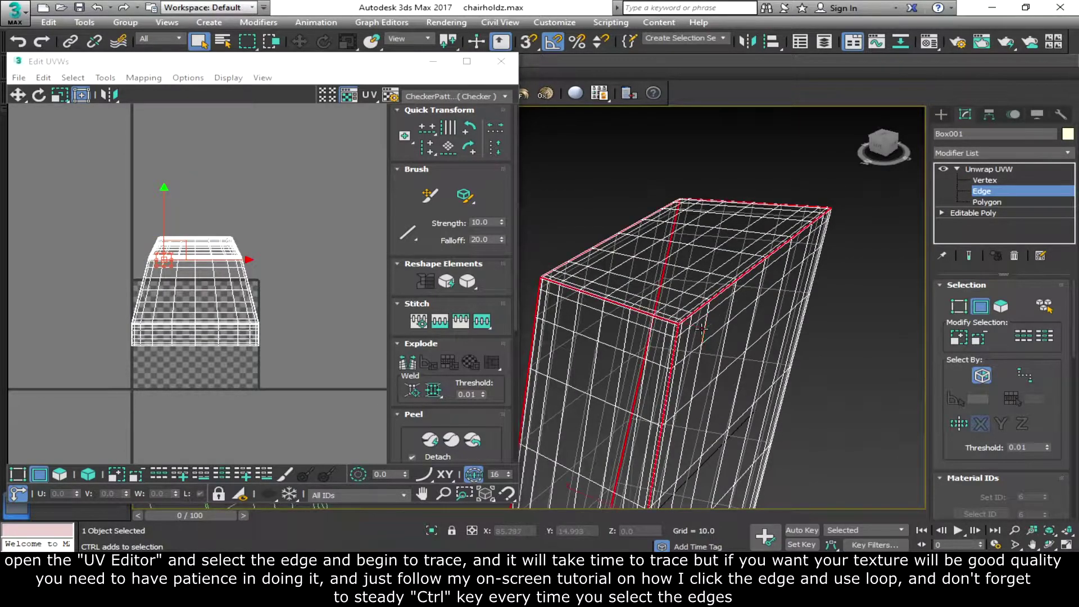
# Step: Extend the picked seat-rim edges into full edge loops with Loop
pyautogui.scroll(-4, 711, 340)
pyautogui.scroll(-2, 721, 354)
pyautogui.scroll(2, 714, 348)
pyautogui.scroll(2, 698, 332)
pyautogui.scroll(2, 680, 317)
pyautogui.scroll(2, 666, 306)
pyautogui.scroll(2, 667, 305)
pyautogui.scroll(2, 667, 300)
pyautogui.scroll(2, 668, 294)
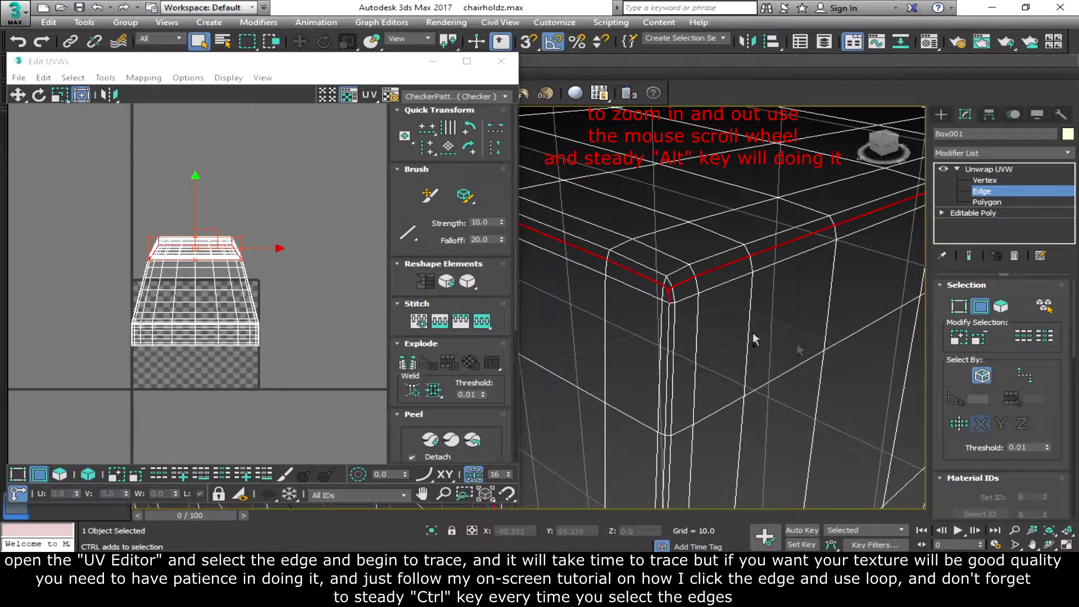
pyautogui.click(1024, 342)
pyautogui.scroll(-5, 708, 333)
pyautogui.scroll(-3, 708, 334)
pyautogui.scroll(2, 702, 436)
pyautogui.scroll(3, 702, 436)
pyautogui.scroll(3, 703, 435)
pyautogui.moveTo(685, 439)
pyautogui.keyDown('alt'); pyautogui.mouseDown(button='middle')
pyautogui.moveTo(725, 304)
pyautogui.moveTo(796, 358)
pyautogui.moveTo(731, 353)
pyautogui.moveTo(754, 337)
pyautogui.moveTo(729, 352)
pyautogui.mouseUp(button='middle'); pyautogui.keyUp('alt')
# Step: Inspect the seam loops around the chair-leg corner in shaded and wireframe display
pyautogui.scroll(-1, 729, 352)
pyautogui.scroll(-2, 729, 352)
pyautogui.scroll(-3, 729, 352)
pyautogui.scroll(-3, 729, 352)
pyautogui.moveTo(728, 351)
pyautogui.keyDown('alt'); pyautogui.mouseDown(button='middle')
pyautogui.moveTo(832, 453)
pyautogui.moveTo(681, 444)
pyautogui.moveTo(673, 412)
pyautogui.moveTo(641, 400)
pyautogui.mouseUp(button='middle'); pyautogui.keyUp('alt')
pyautogui.scroll(-3, 759, 394)
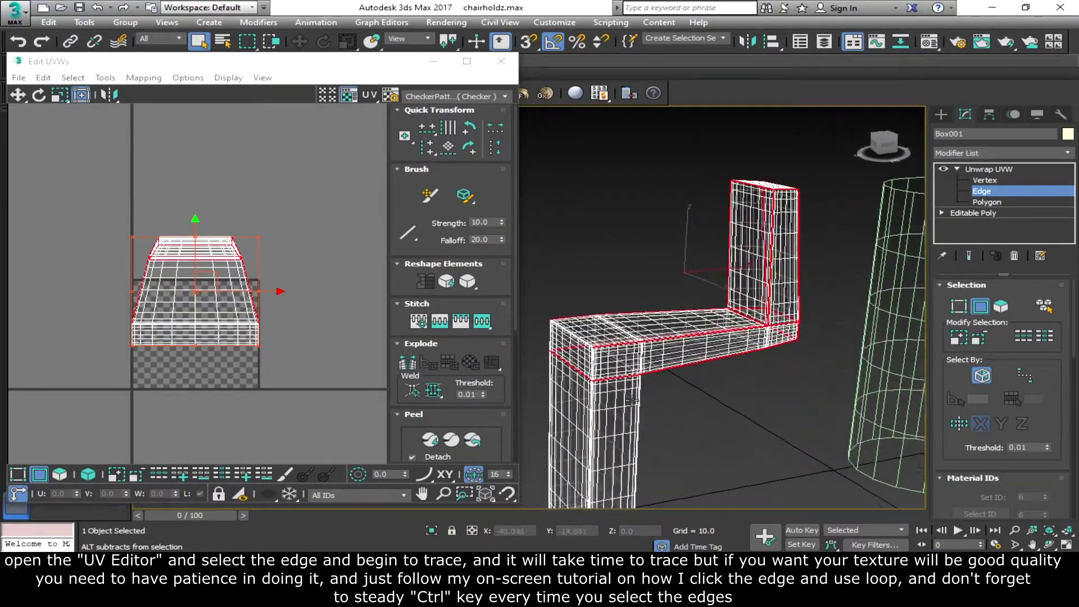
pyautogui.scroll(5, 693, 434)
pyautogui.scroll(3, 691, 334)
pyautogui.press('F3')
pyautogui.scroll(-5, 707, 311)
pyautogui.moveTo(704, 311)
pyautogui.keyDown('alt'); pyautogui.mouseDown(button='middle')
pyautogui.moveTo(831, 285)
pyautogui.moveTo(791, 298)
pyautogui.mouseUp(button='middle'); pyautogui.keyUp('alt')
pyautogui.scroll(3, 791, 298)
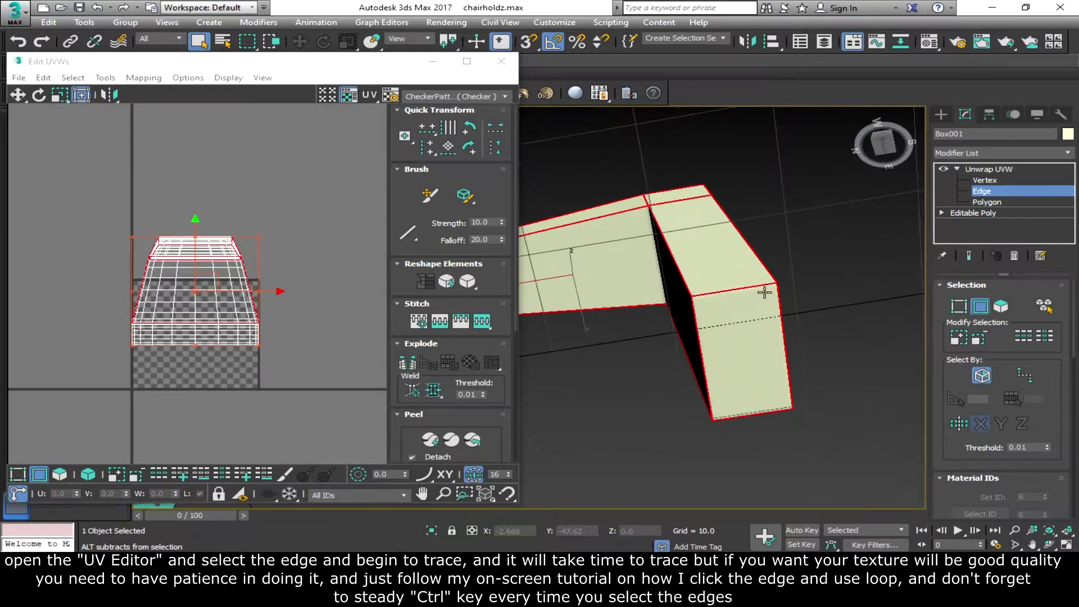
pyautogui.scroll(2, 767, 294)
pyautogui.scroll(2, 747, 309)
pyautogui.scroll(3, 710, 301)
pyautogui.moveTo(707, 305)
pyautogui.keyDown('alt'); pyautogui.mouseDown(button='middle')
pyautogui.moveTo(786, 342)
pyautogui.moveTo(750, 296)
pyautogui.moveTo(762, 287)
pyautogui.moveTo(760, 305)
pyautogui.moveTo(675, 349)
pyautogui.moveTo(703, 338)
pyautogui.mouseUp(button='middle'); pyautogui.keyUp('alt')
pyautogui.scroll(-3, 663, 354)
pyautogui.scroll(-2, 645, 364)
pyautogui.scroll(3, 703, 337)
pyautogui.press('F3')
# Step: Adjust the seam edge selection along the leg's corner edges
pyautogui.scroll(2, 767, 389)
pyautogui.moveTo(766, 389)
pyautogui.keyDown('alt'); pyautogui.mouseDown(button='middle')
pyautogui.moveTo(771, 305)
pyautogui.moveTo(766, 325)
pyautogui.moveTo(763, 307)
pyautogui.moveTo(738, 301)
pyautogui.mouseUp(button='middle'); pyautogui.keyUp('alt')
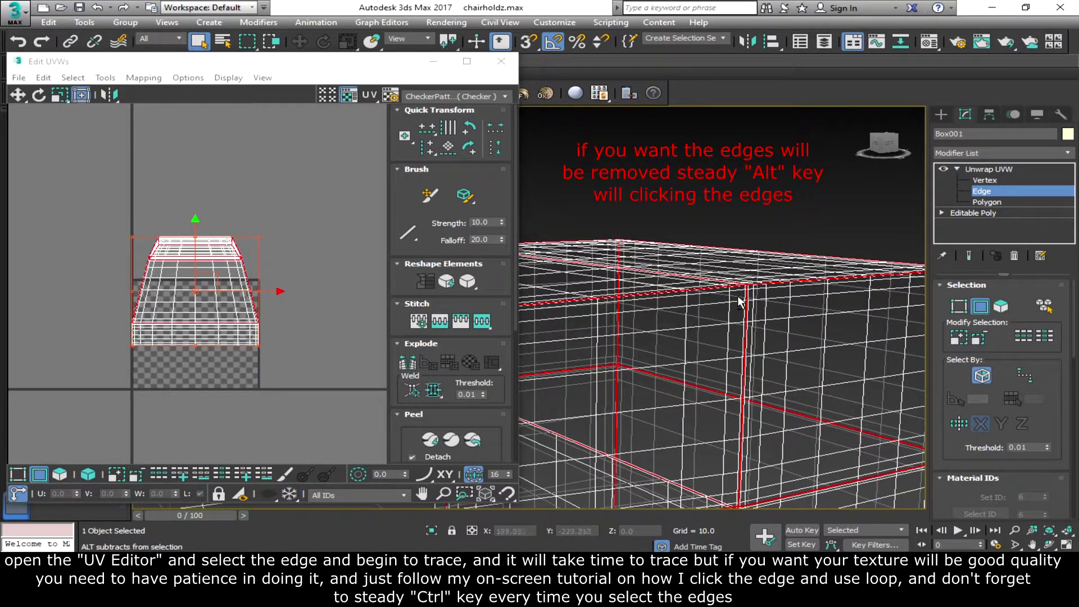
pyautogui.moveTo(753, 302)
pyautogui.keyDown('alt'); pyautogui.mouseDown(button='middle')
pyautogui.moveTo(747, 274)
pyautogui.moveTo(759, 296)
pyautogui.mouseUp(button='middle'); pyautogui.keyUp('alt')
pyautogui.keyDown('alt'); pyautogui.moveTo(716, 360); pyautogui.dragTo(725, 322, button='middle'); pyautogui.keyUp('alt')
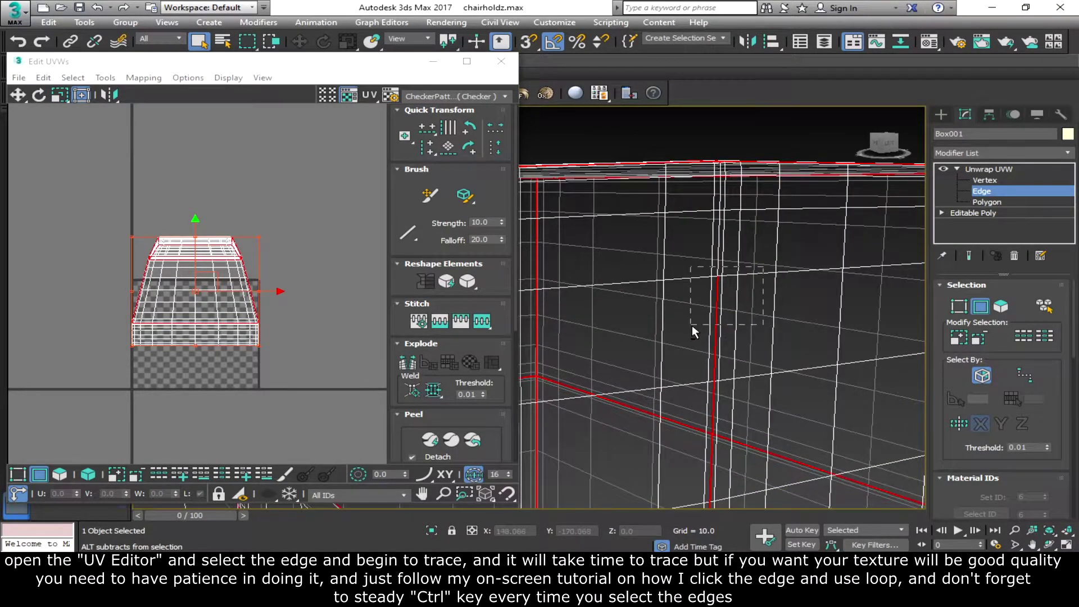
pyautogui.scroll(-5, 700, 340)
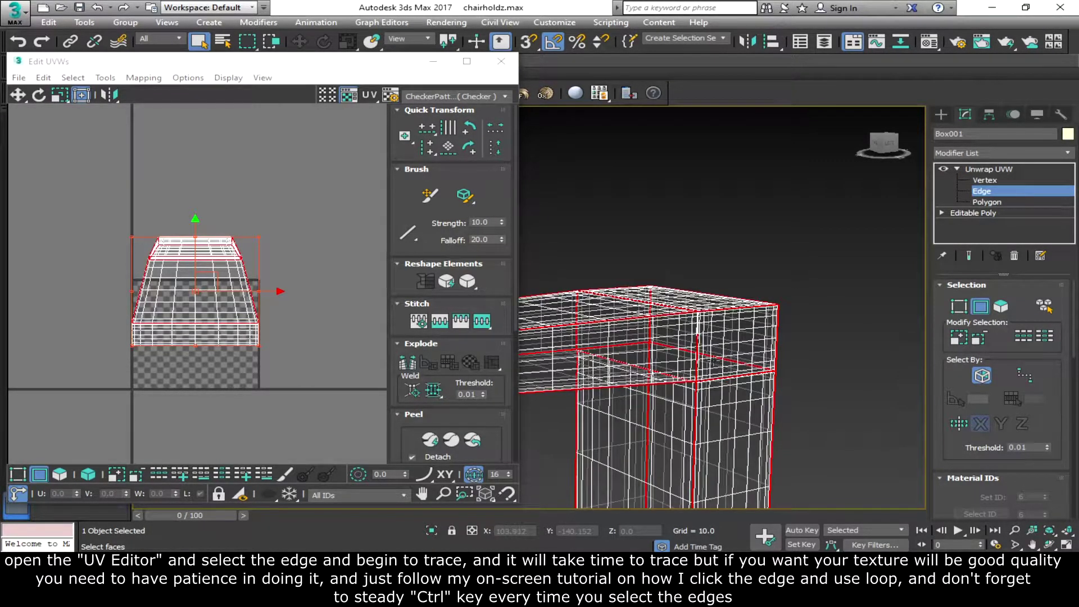
pyautogui.moveTo(720, 354); pyautogui.dragTo(684, 375)
pyautogui.press('F3')
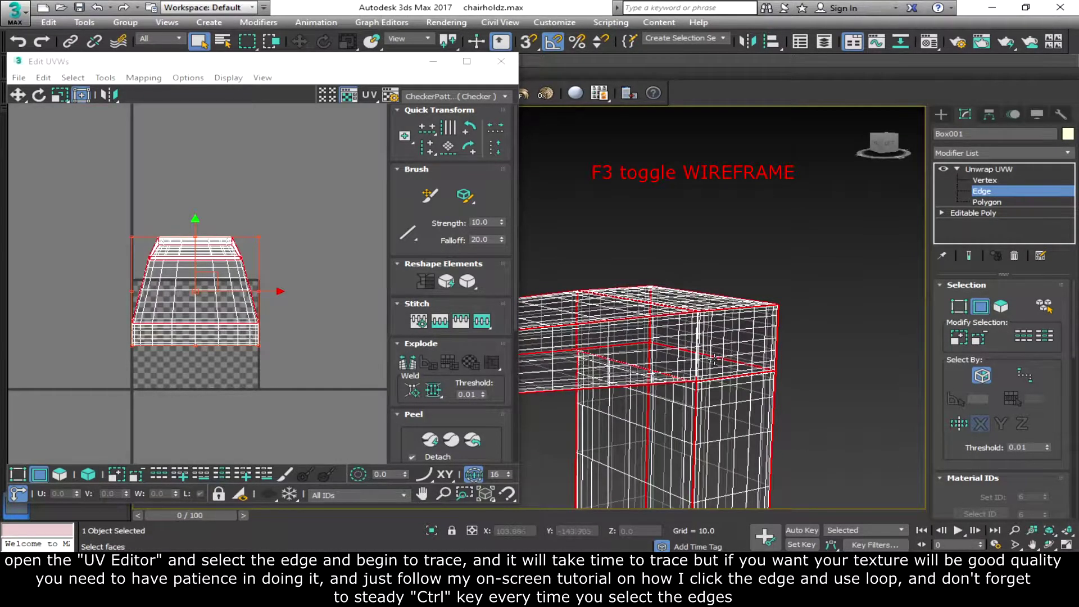
# Step: Check the seam edges around the chair's corners and the cylinder in shaded view
pyautogui.press('F3')
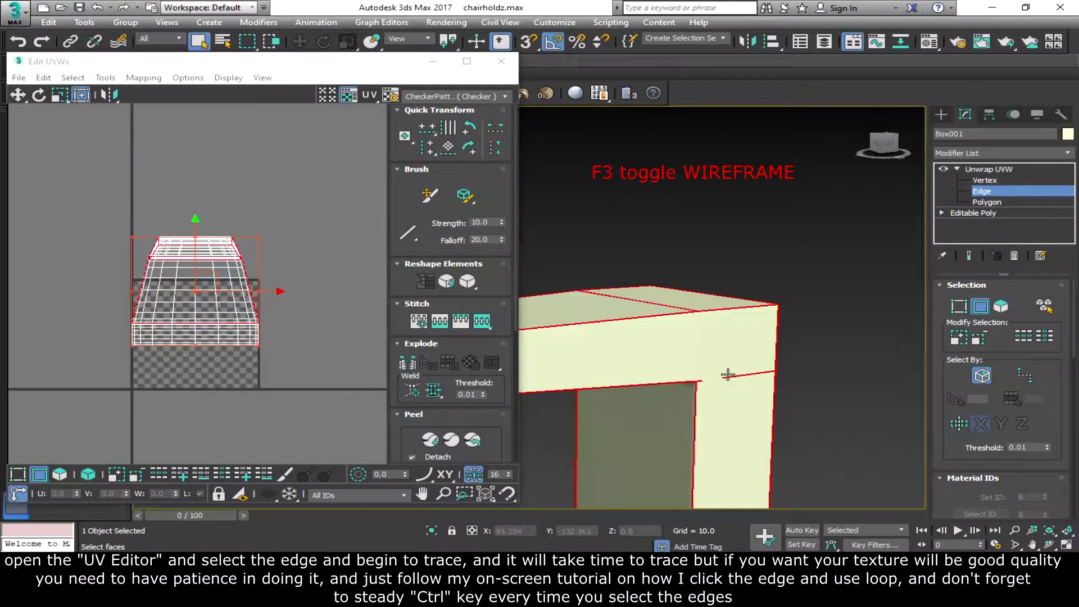
pyautogui.scroll(2, 714, 383)
pyautogui.scroll(2, 702, 371)
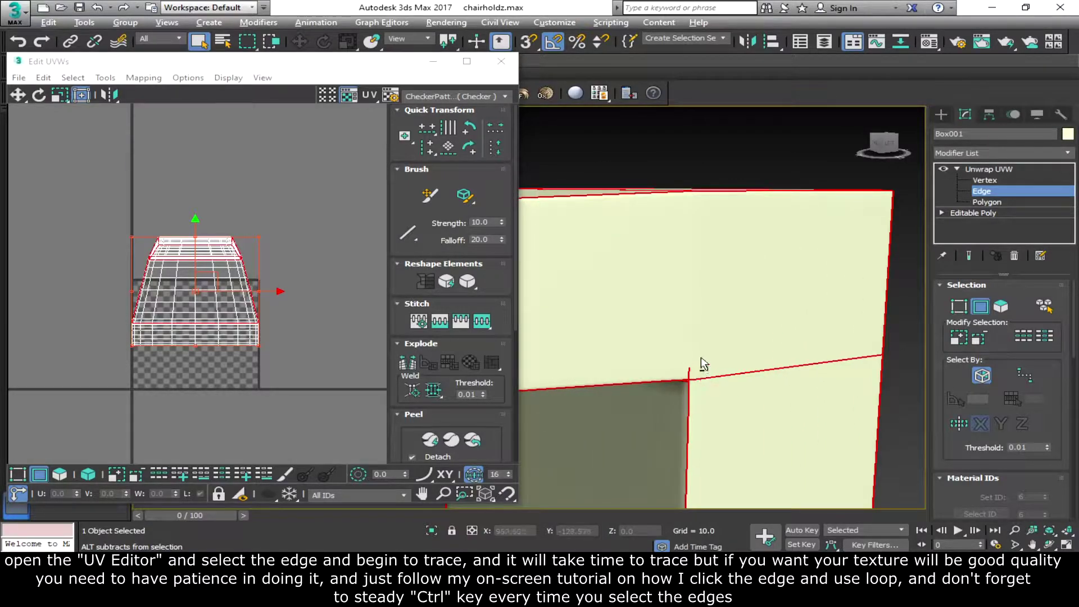
pyautogui.scroll(1, 686, 375)
pyautogui.scroll(1, 694, 374)
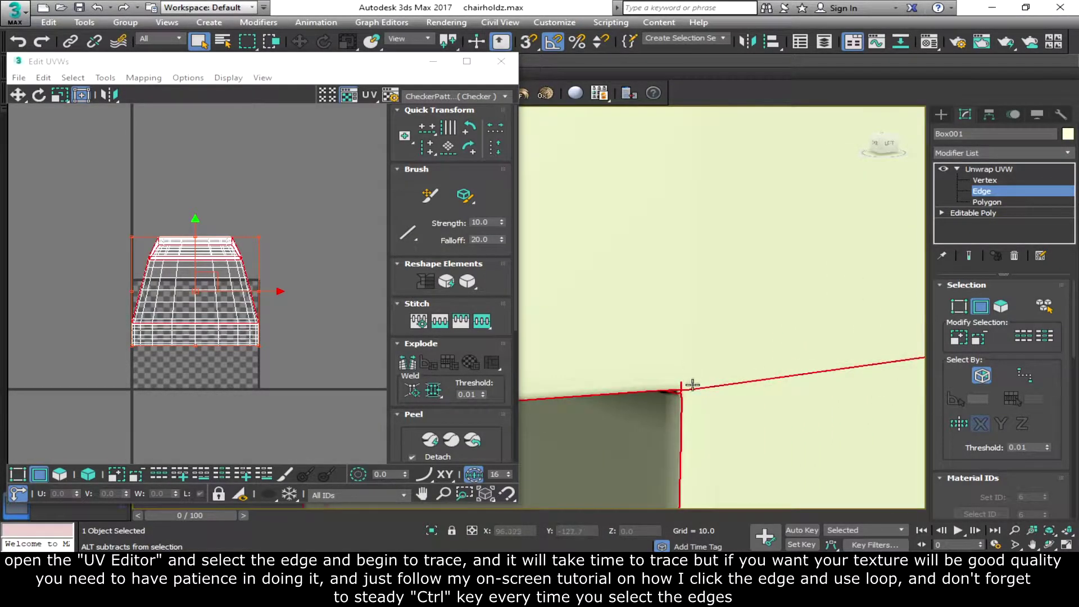
pyautogui.scroll(-5, 675, 388)
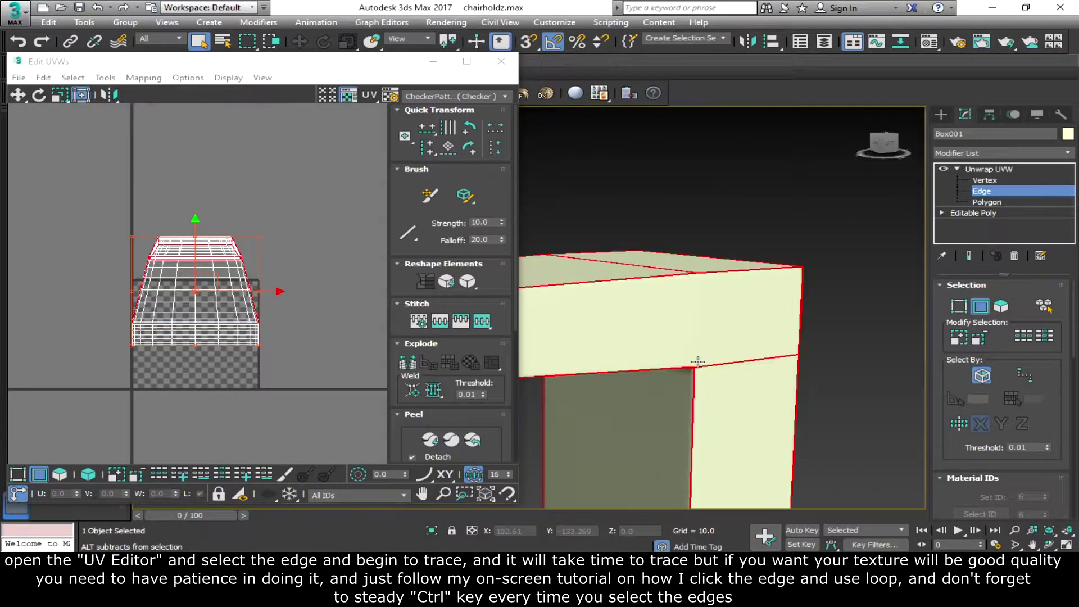
pyautogui.scroll(-4, 774, 390)
pyautogui.moveTo(774, 390)
pyautogui.keyDown('alt'); pyautogui.mouseDown(button='middle')
pyautogui.moveTo(630, 417)
pyautogui.moveTo(479, 401)
pyautogui.moveTo(634, 394)
pyautogui.moveTo(511, 398)
pyautogui.mouseUp(button='middle'); pyautogui.keyUp('alt')
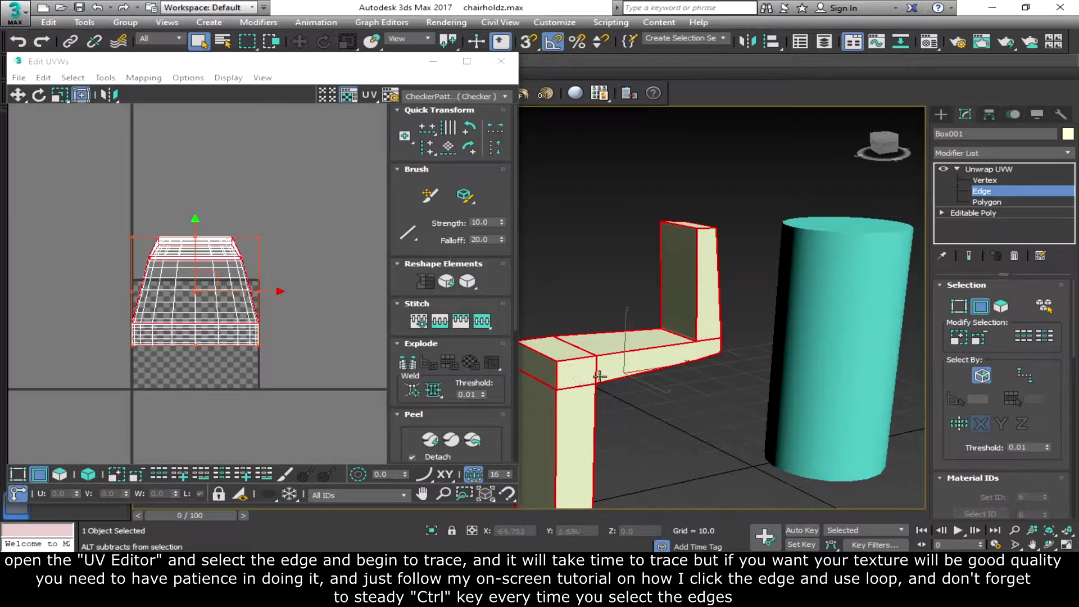
pyautogui.scroll(3, 599, 376)
pyautogui.scroll(1, 600, 376)
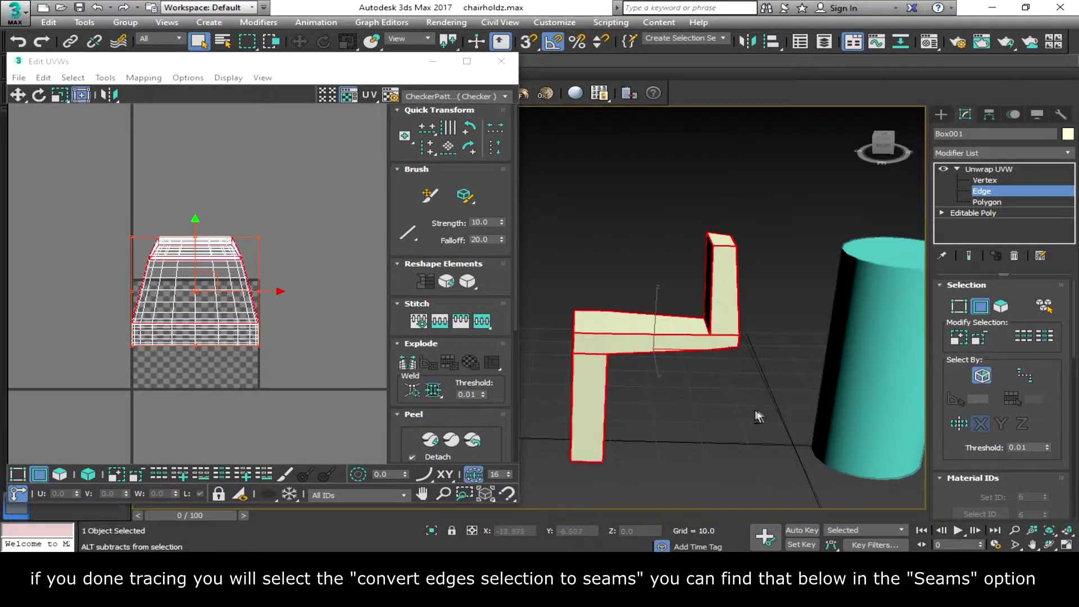
pyautogui.moveTo(826, 399)
pyautogui.keyDown('alt'); pyautogui.mouseDown(button='middle')
pyautogui.moveTo(750, 390)
pyautogui.moveTo(707, 411)
pyautogui.moveTo(734, 429)
pyautogui.moveTo(786, 374)
pyautogui.moveTo(787, 388)
pyautogui.moveTo(731, 405)
pyautogui.moveTo(554, 437)
pyautogui.moveTo(592, 435)
pyautogui.moveTo(655, 249)
pyautogui.moveTo(701, 289)
pyautogui.moveTo(584, 372)
pyautogui.mouseUp(button='middle'); pyautogui.keyUp('alt')
pyautogui.scroll(-2, 1024, 433)
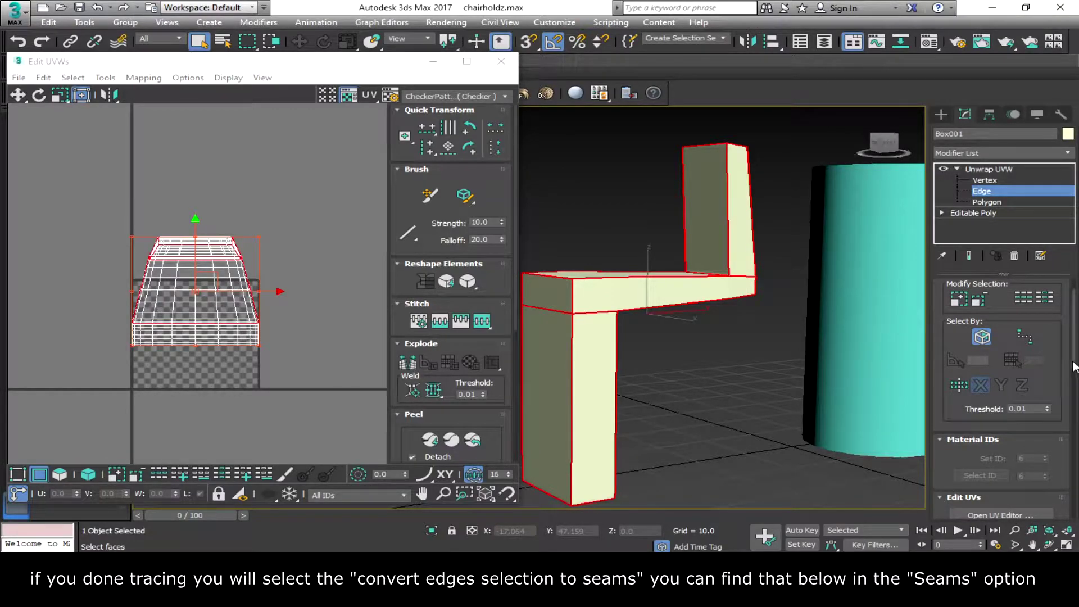
# Step: Convert the chair's selected edges into UV seams with Convert Edge Selection To Seams
pyautogui.scroll(-5, 1057, 393)
pyautogui.scroll(-2, 1040, 427)
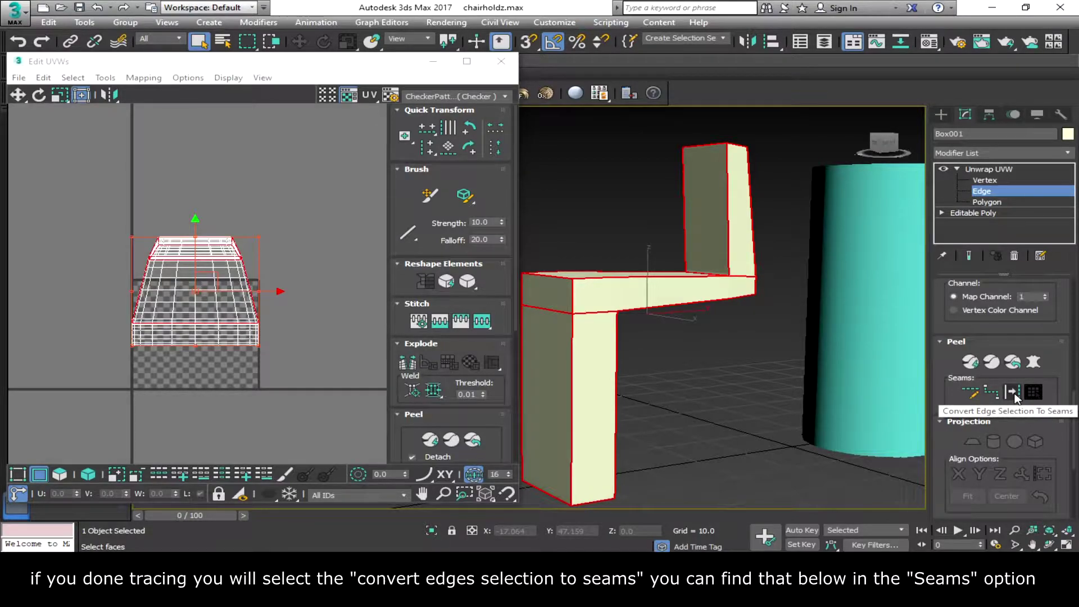
pyautogui.click(1014, 394)
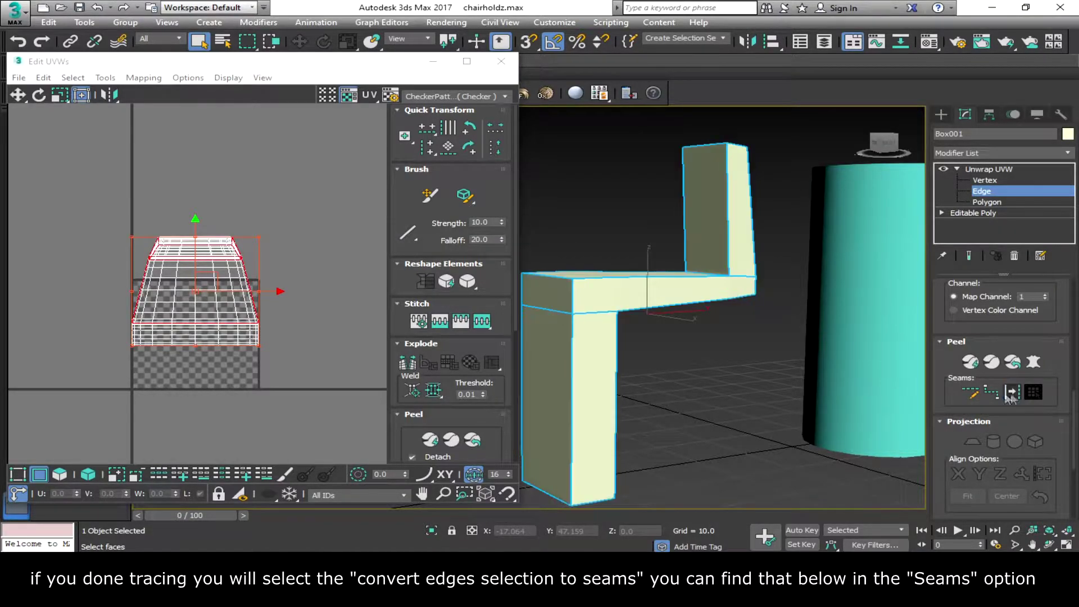
pyautogui.moveTo(579, 279)
pyautogui.keyDown('alt'); pyautogui.mouseDown(button='middle')
pyautogui.moveTo(812, 326)
pyautogui.moveTo(703, 314)
pyautogui.mouseUp(button='middle'); pyautogui.keyUp('alt')
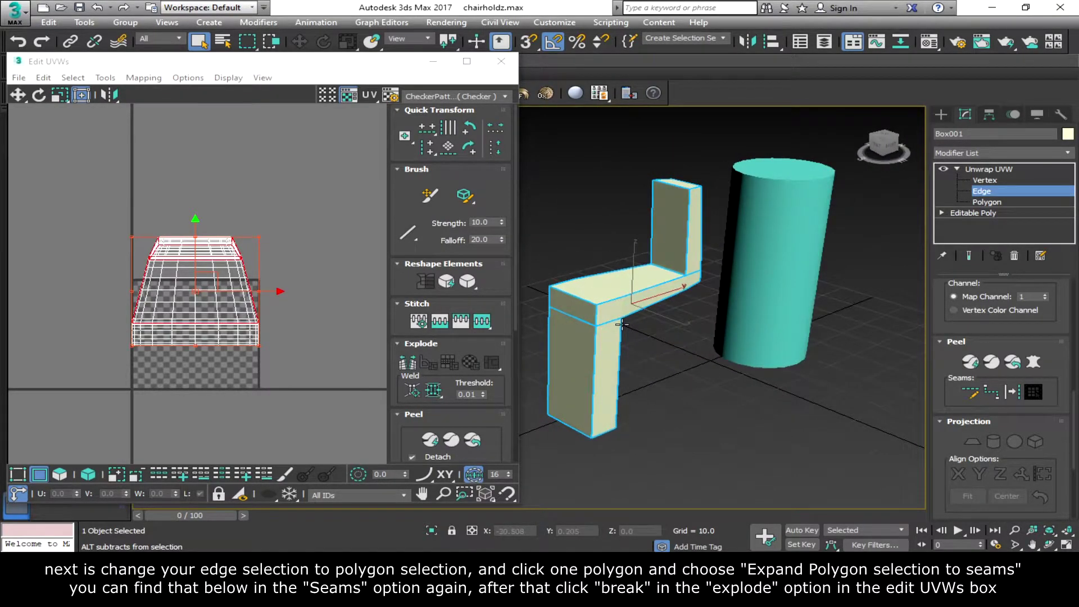
# Step: Grow one top-face polygon out to its seams and Break it into its own UV piece
pyautogui.click(994, 203)
pyautogui.moveTo(759, 287)
pyautogui.keyDown('alt'); pyautogui.mouseDown(button='middle')
pyautogui.moveTo(751, 271)
pyautogui.moveTo(769, 225)
pyautogui.mouseUp(button='middle'); pyautogui.keyUp('alt')
pyautogui.scroll(5, 751, 271)
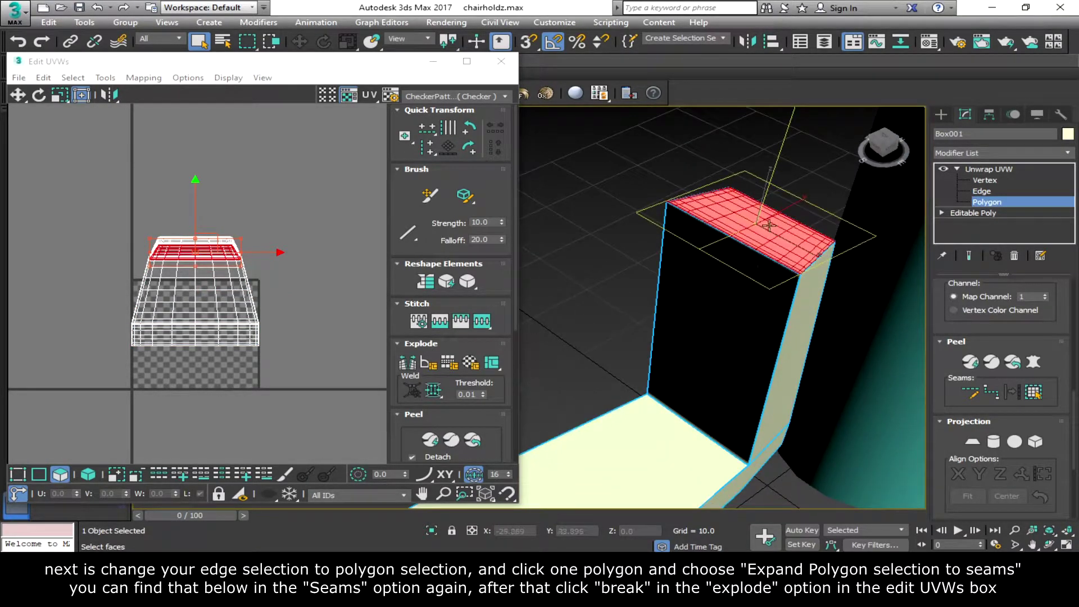
pyautogui.click(725, 211)
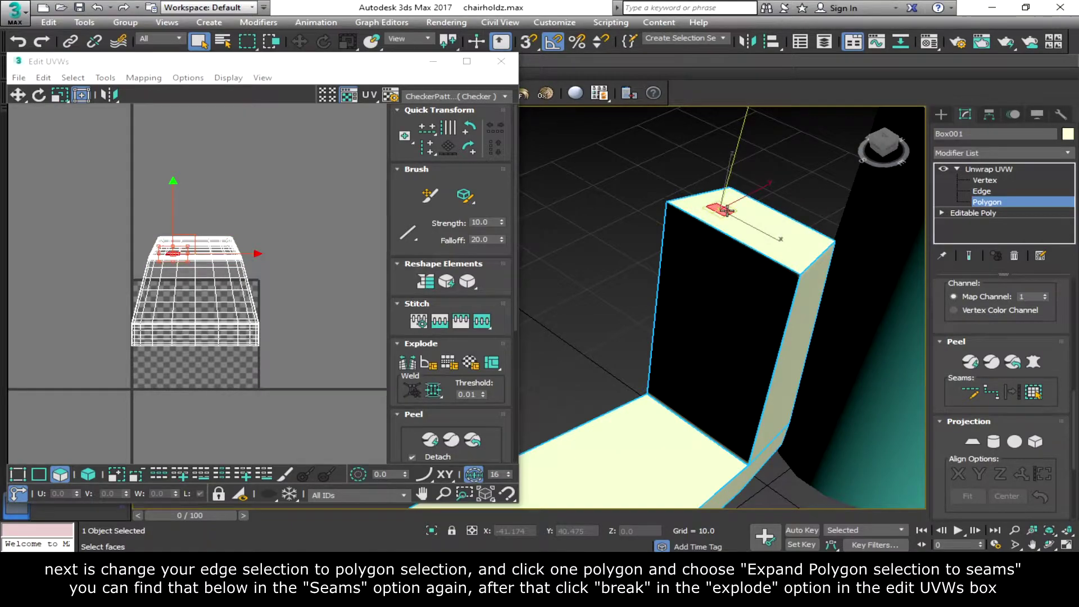
pyautogui.scroll(-1, 1020, 381)
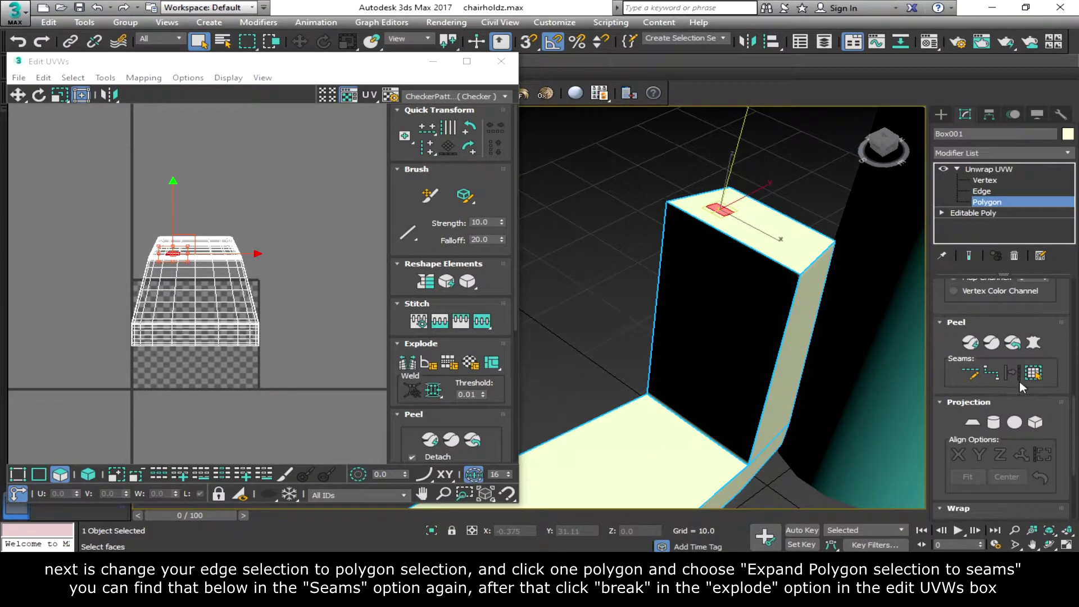
pyautogui.scroll(-3, 1049, 382)
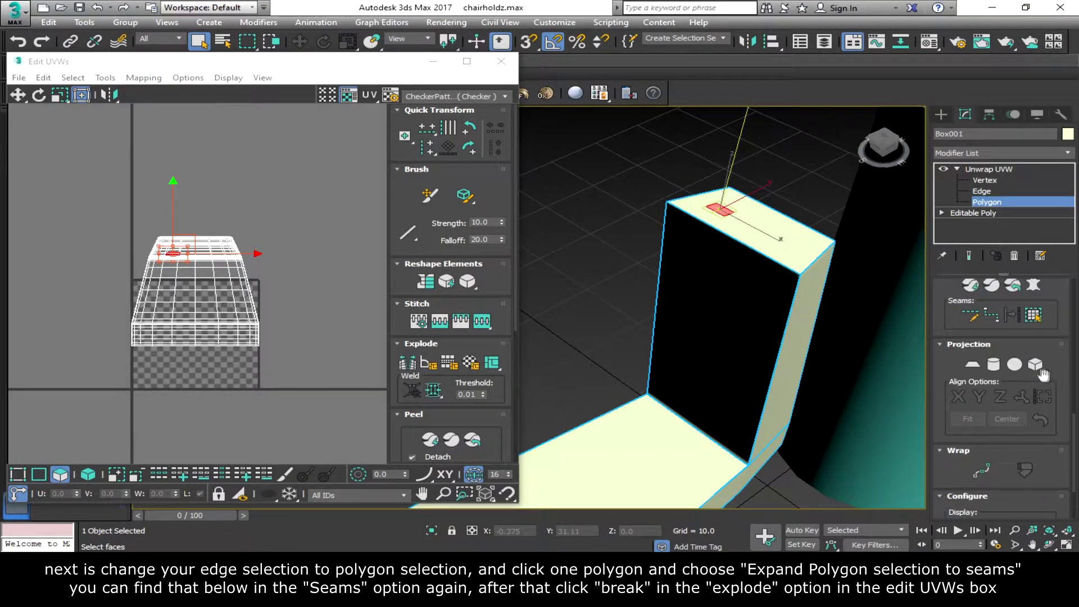
pyautogui.click(1034, 317)
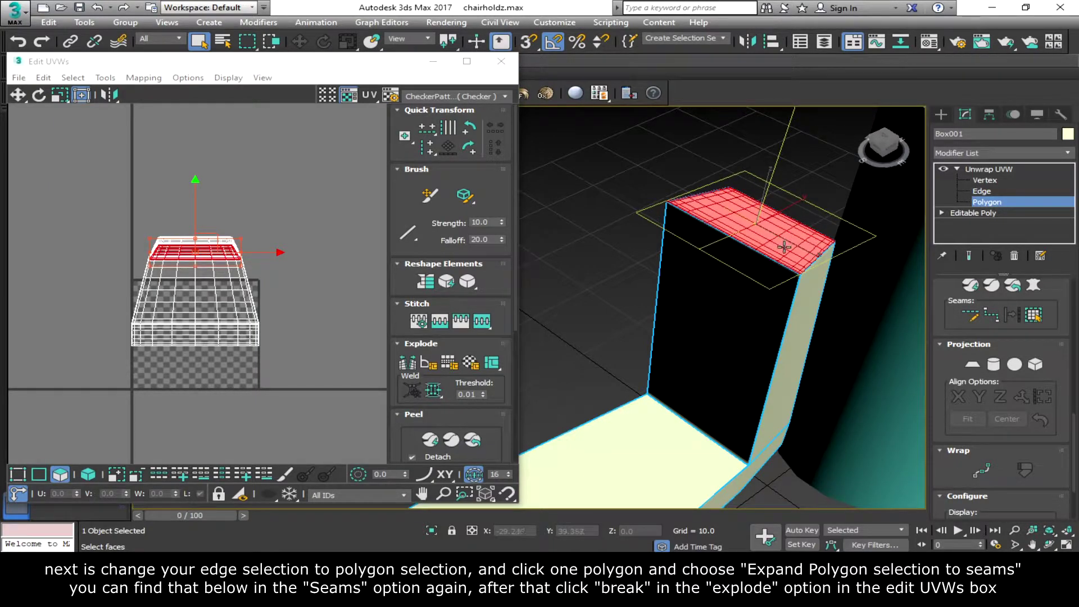
pyautogui.click(405, 365)
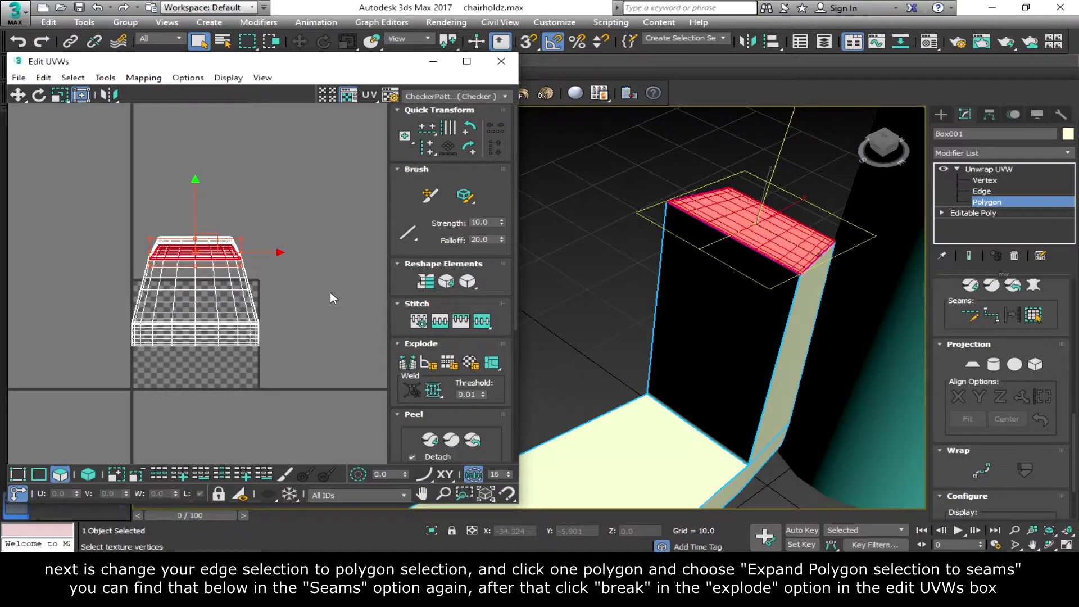
# Step: Move the top-face piece right, then break the front face free and shift it up
pyautogui.moveTo(259, 252); pyautogui.dragTo(372, 251)
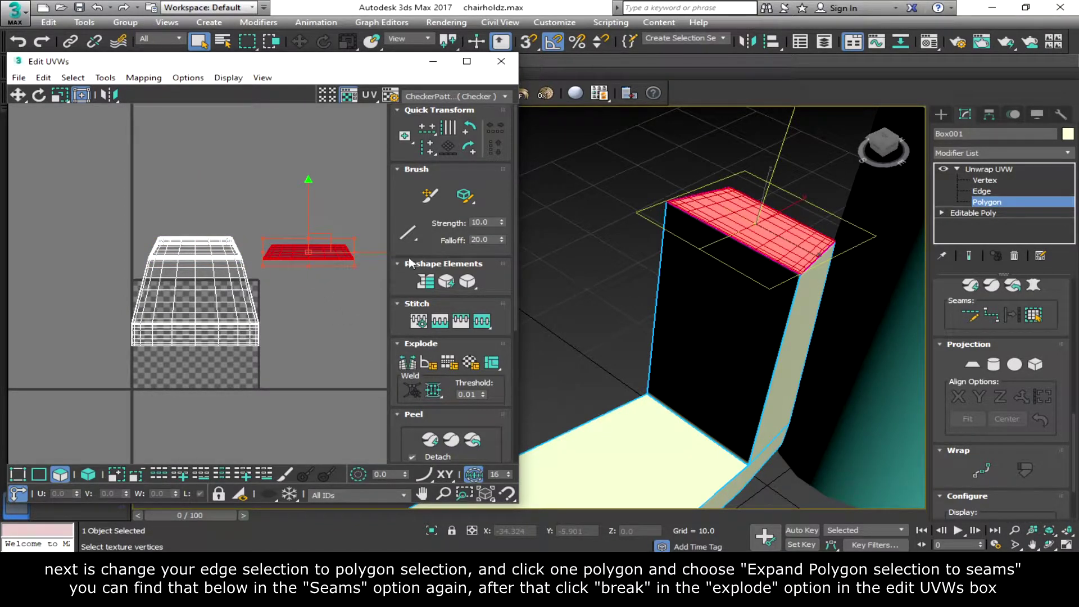
pyautogui.click(756, 313)
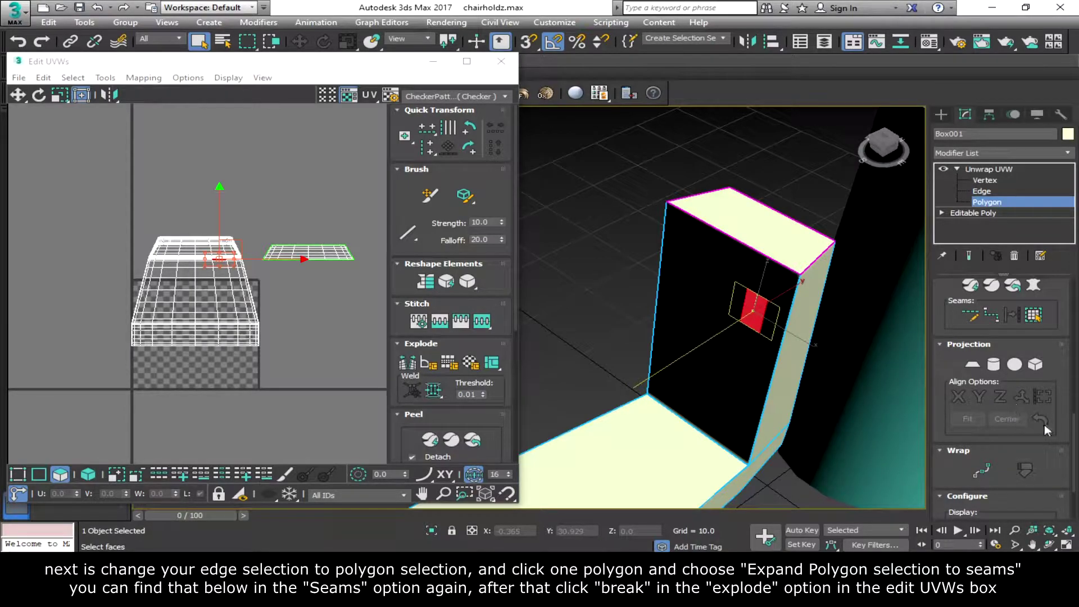
pyautogui.click(1035, 316)
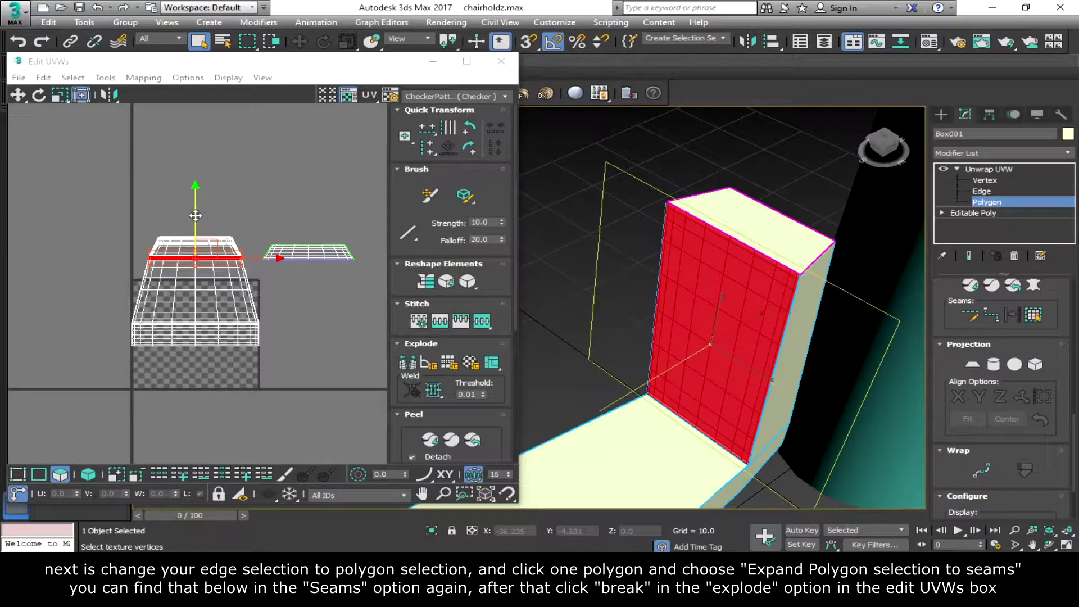
pyautogui.moveTo(195, 215); pyautogui.dragTo(227, 155)
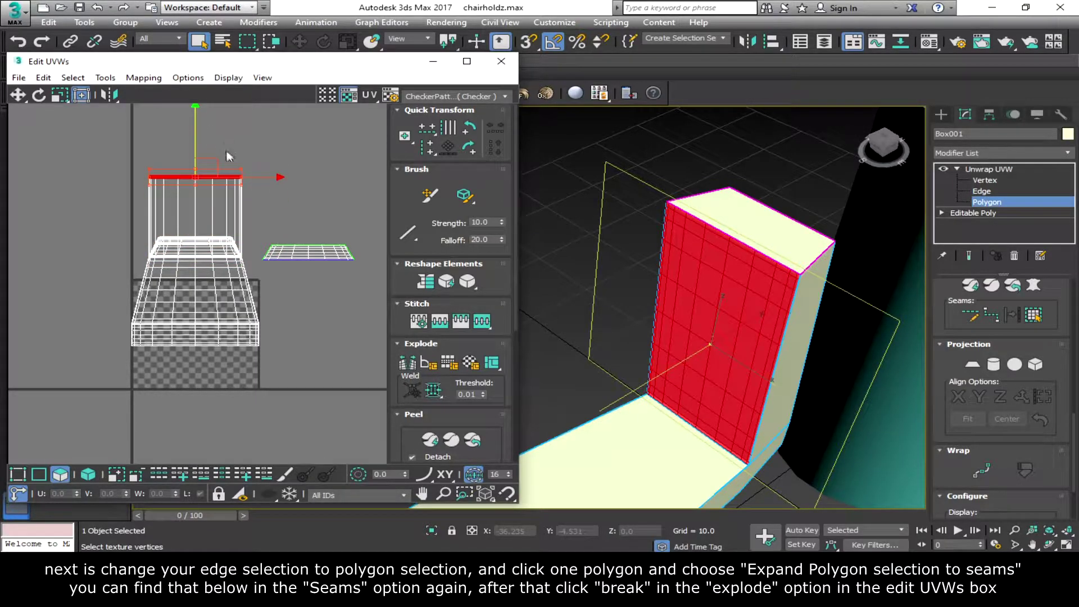
pyautogui.hotkey('ctrl', 'z')
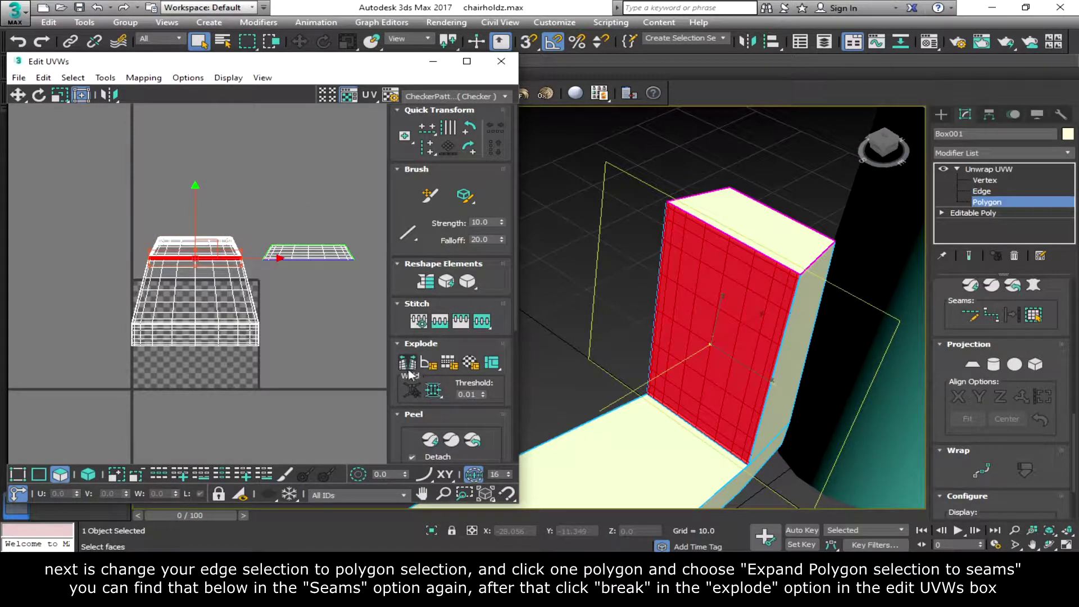
pyautogui.click(406, 362)
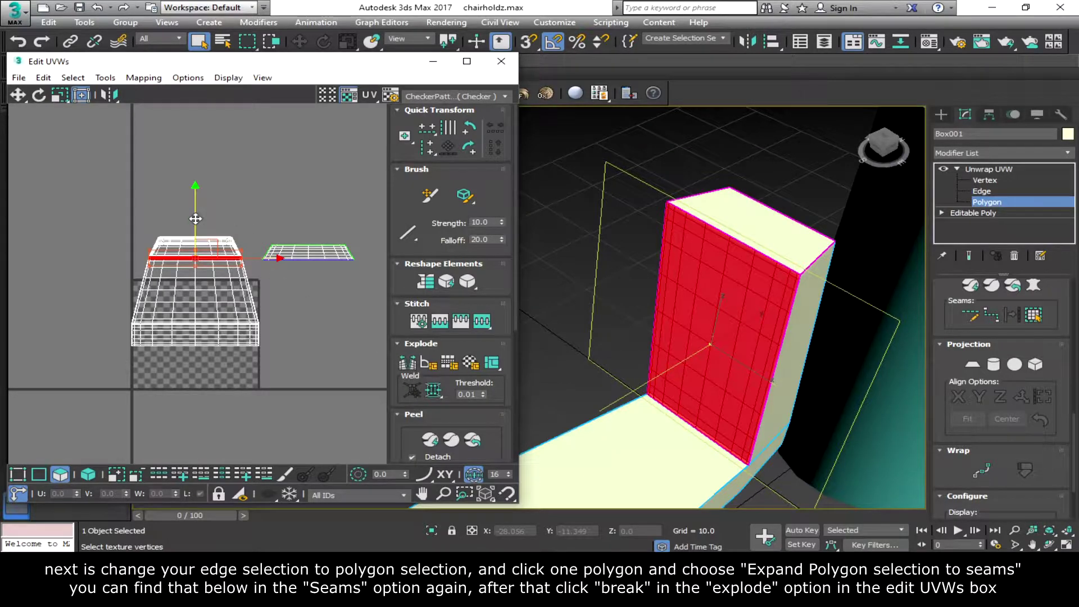
pyautogui.moveTo(195, 218); pyautogui.dragTo(217, 144)
# Step: Break the tall side face off as its own UV piece and move it apart
pyautogui.scroll(-3, 685, 332)
pyautogui.moveTo(684, 332)
pyautogui.keyDown('alt'); pyautogui.mouseDown(button='middle')
pyautogui.moveTo(701, 343)
pyautogui.moveTo(737, 309)
pyautogui.mouseUp(button='middle'); pyautogui.keyUp('alt')
pyautogui.click(740, 310)
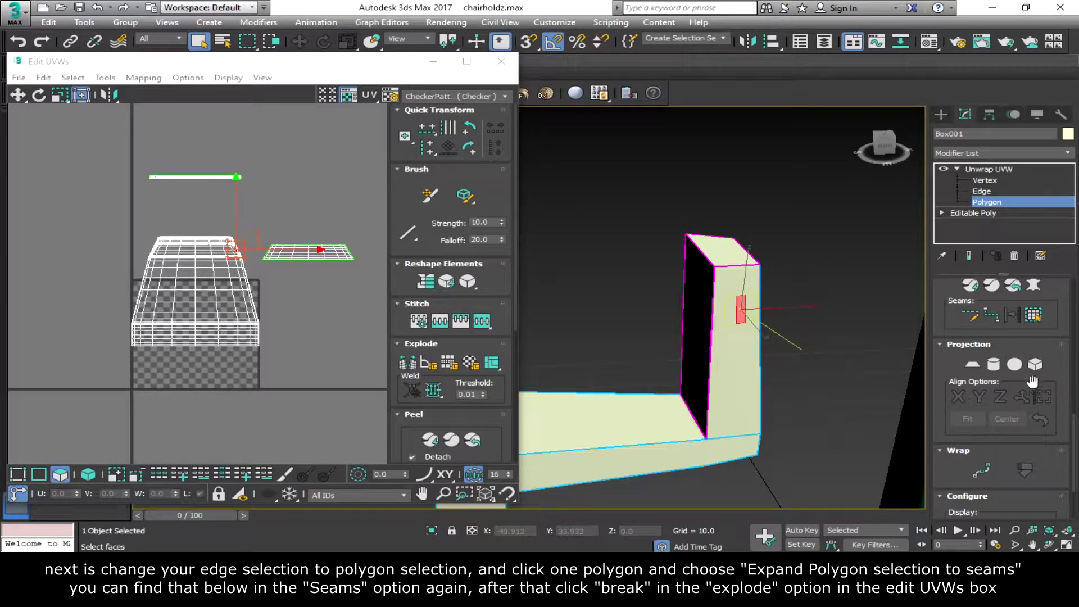
pyautogui.click(1035, 324)
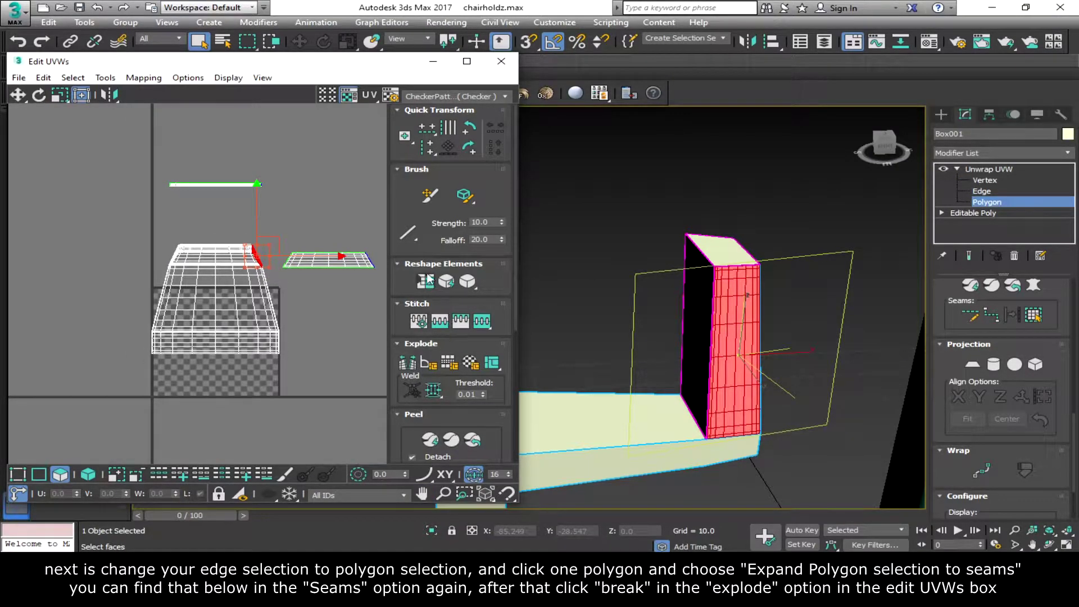
pyautogui.click(409, 364)
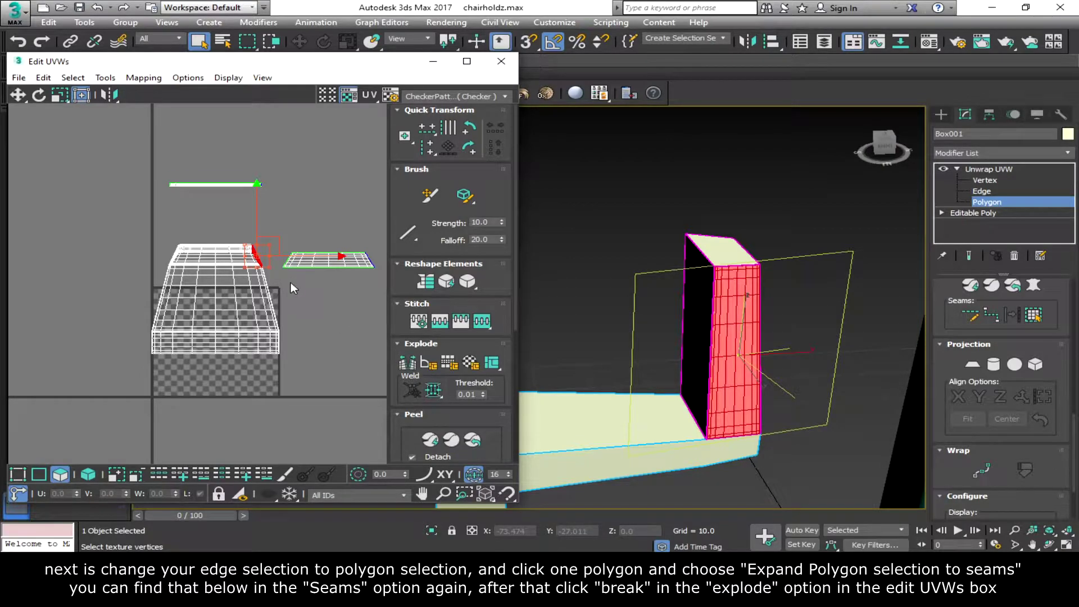
pyautogui.moveTo(269, 253); pyautogui.dragTo(277, 314, button='middle')
pyautogui.moveTo(291, 302)
pyautogui.mouseDown()
pyautogui.moveTo(291, 266)
pyautogui.moveTo(339, 276)
pyautogui.mouseUp()
pyautogui.keyDown('alt'); pyautogui.moveTo(731, 337); pyautogui.dragTo(811, 363, button='middle'); pyautogui.keyUp('alt')
# Step: Break another box face off and move it left, then select the leg up to its seams
pyautogui.click(728, 391)
pyautogui.click(1035, 315)
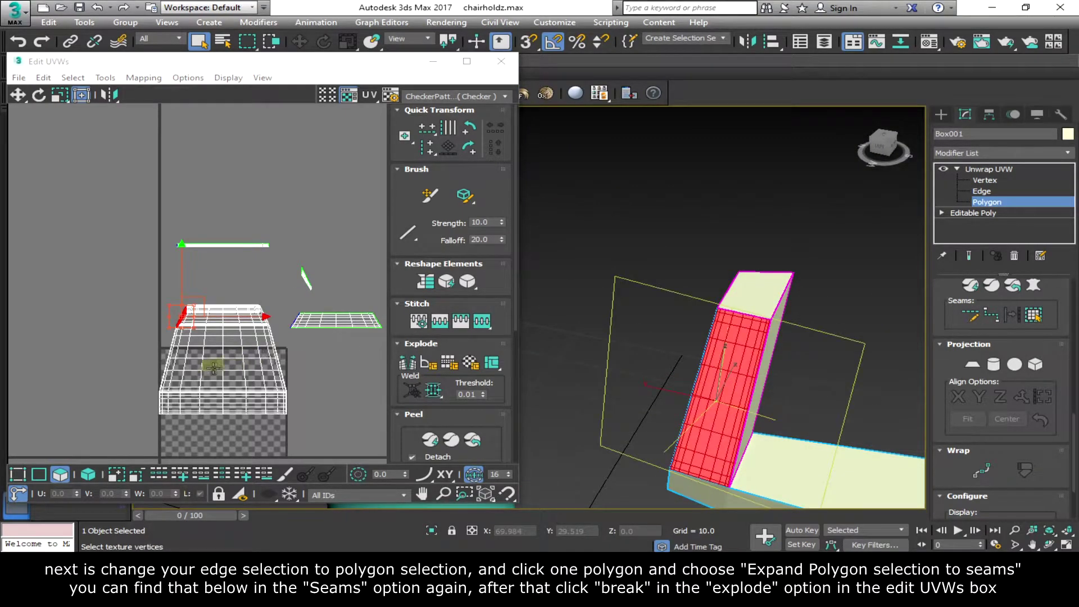
pyautogui.moveTo(209, 361); pyautogui.dragTo(265, 339, button='middle')
pyautogui.click(407, 362)
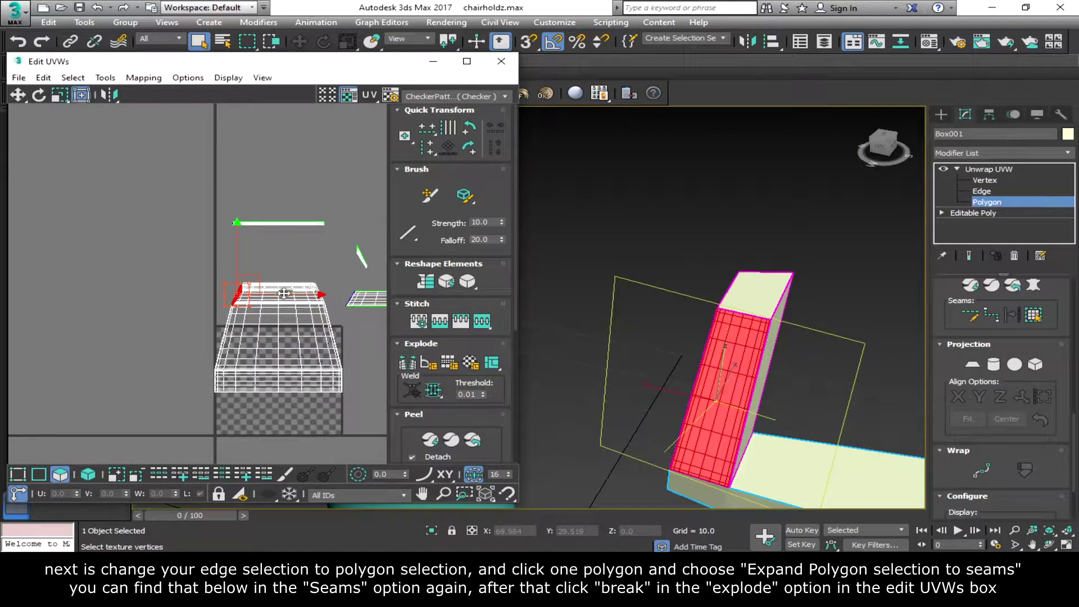
pyautogui.moveTo(283, 290); pyautogui.dragTo(202, 292)
pyautogui.keyDown('alt'); pyautogui.moveTo(702, 388); pyautogui.dragTo(783, 389, button='middle'); pyautogui.keyUp('alt')
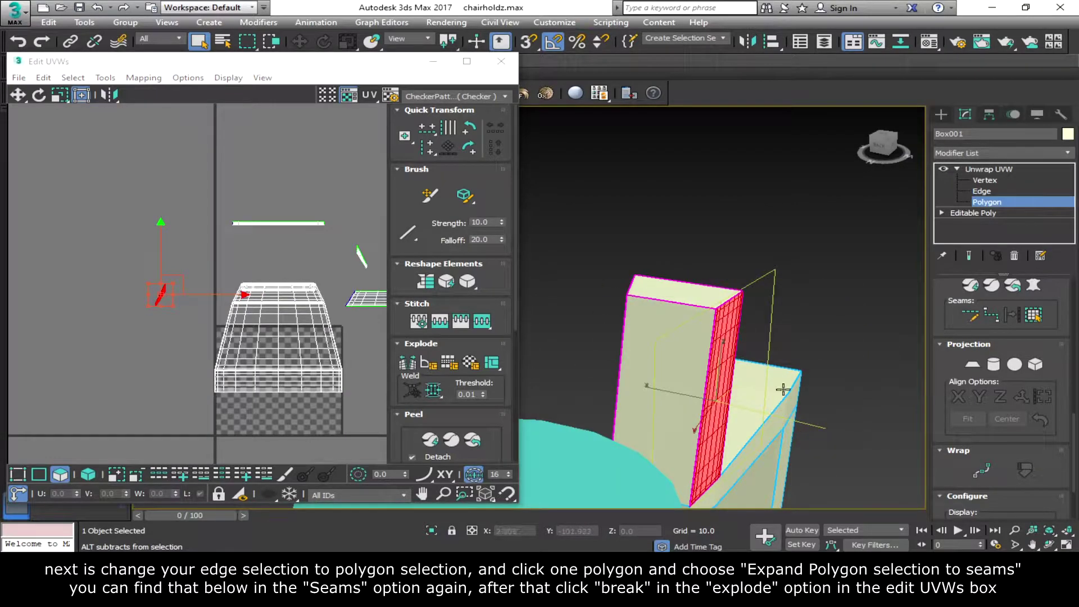
pyautogui.click(676, 360)
pyautogui.click(1033, 315)
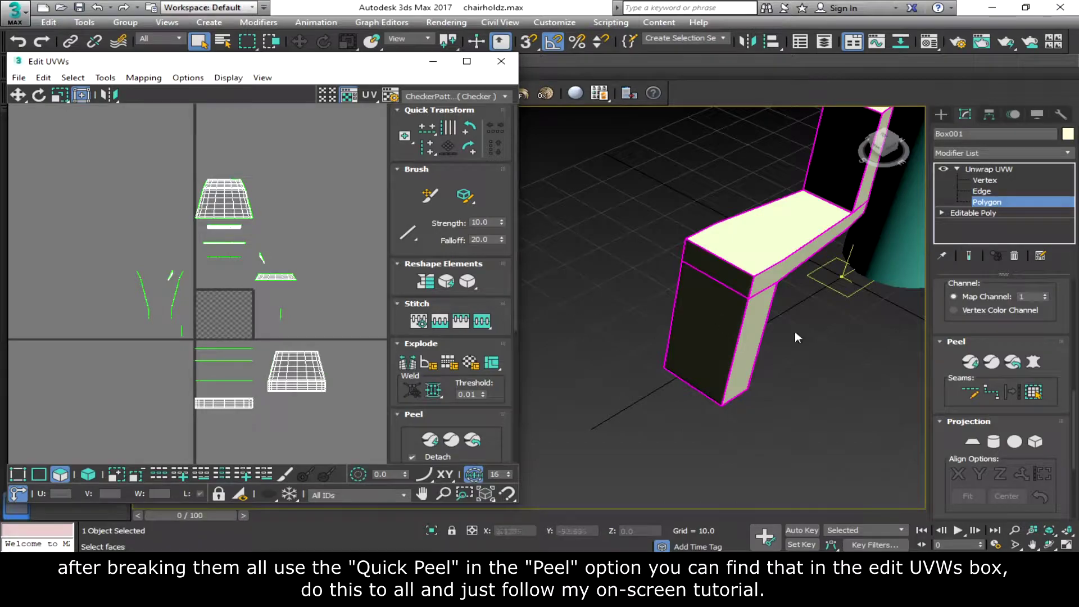
# Step: Select the chair back's top face to its seams and Quick Peel it flat
pyautogui.moveTo(293, 298); pyautogui.dragTo(288, 294, button='middle')
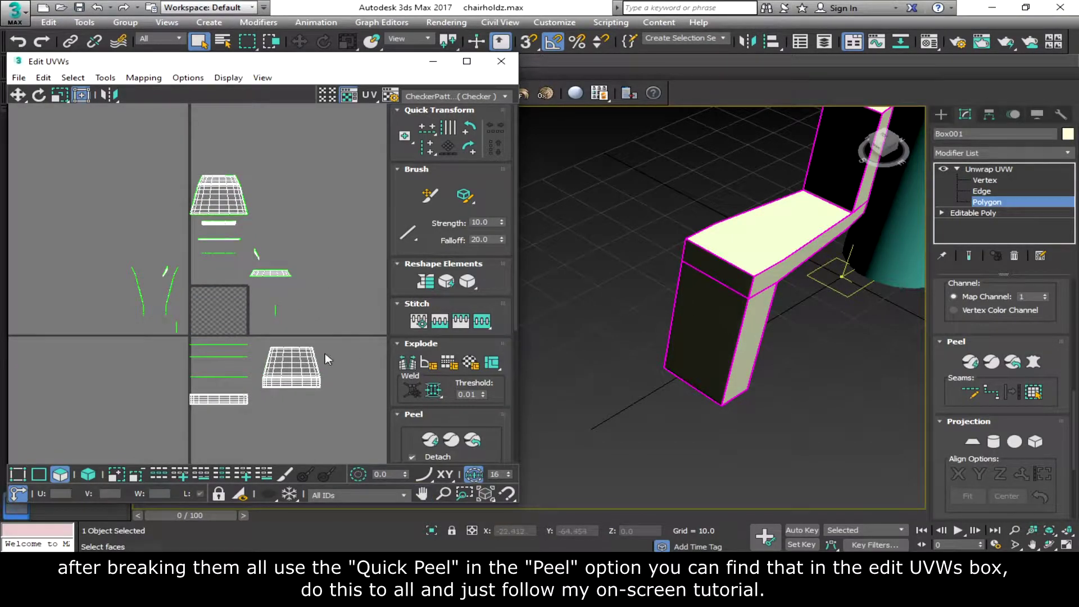
pyautogui.moveTo(325, 353); pyautogui.dragTo(337, 345, button='middle')
pyautogui.keyDown('alt'); pyautogui.moveTo(787, 401); pyautogui.dragTo(751, 391, button='middle'); pyautogui.keyUp('alt')
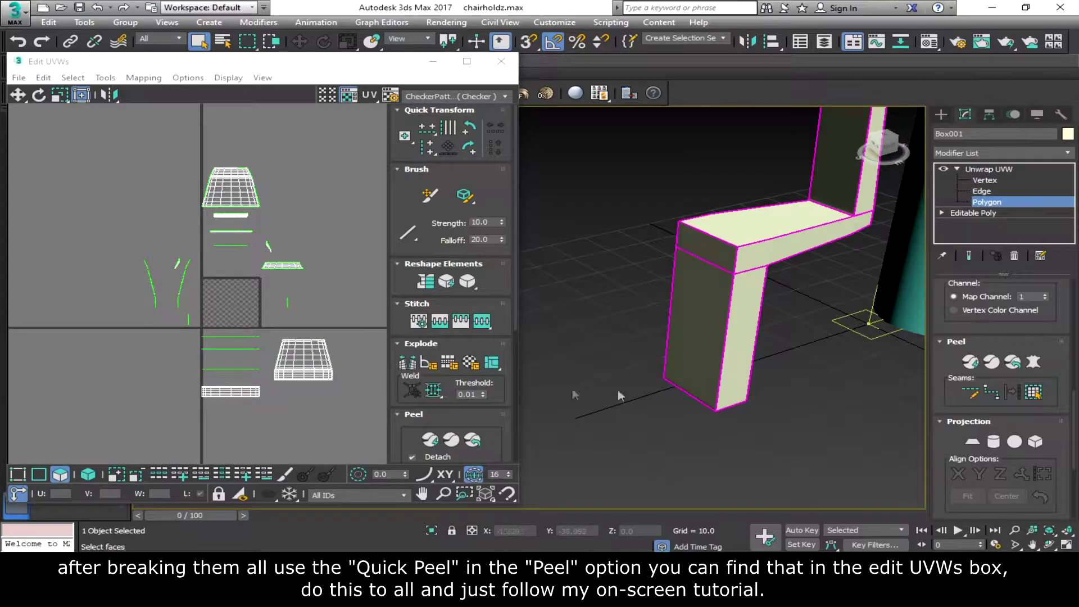
pyautogui.keyDown('alt'); pyautogui.moveTo(925, 218); pyautogui.dragTo(891, 228, button='middle'); pyautogui.keyUp('alt')
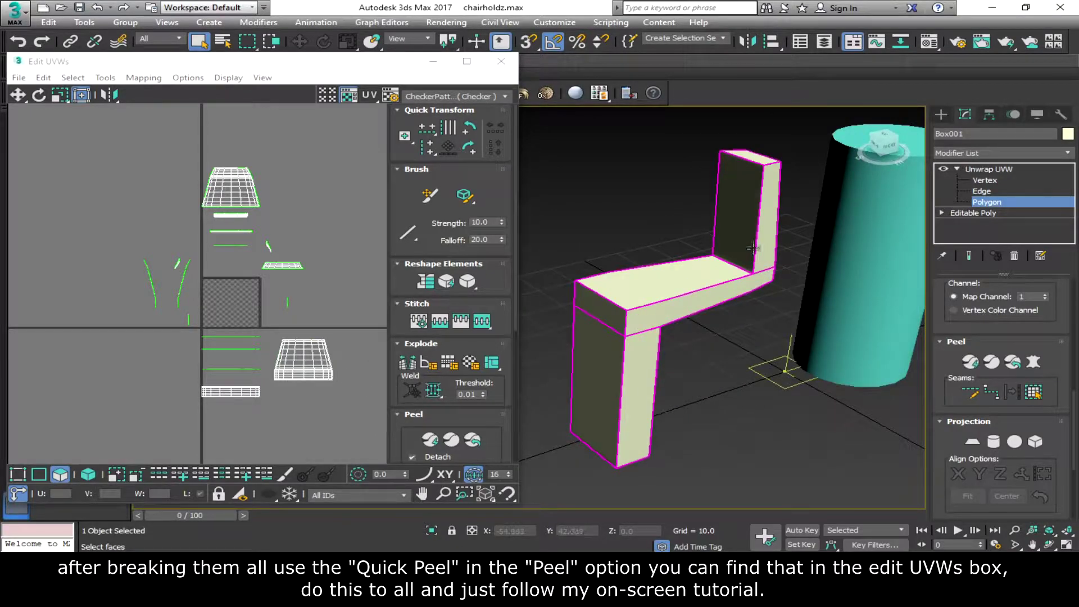
pyautogui.moveTo(753, 249); pyautogui.dragTo(761, 254, button='middle')
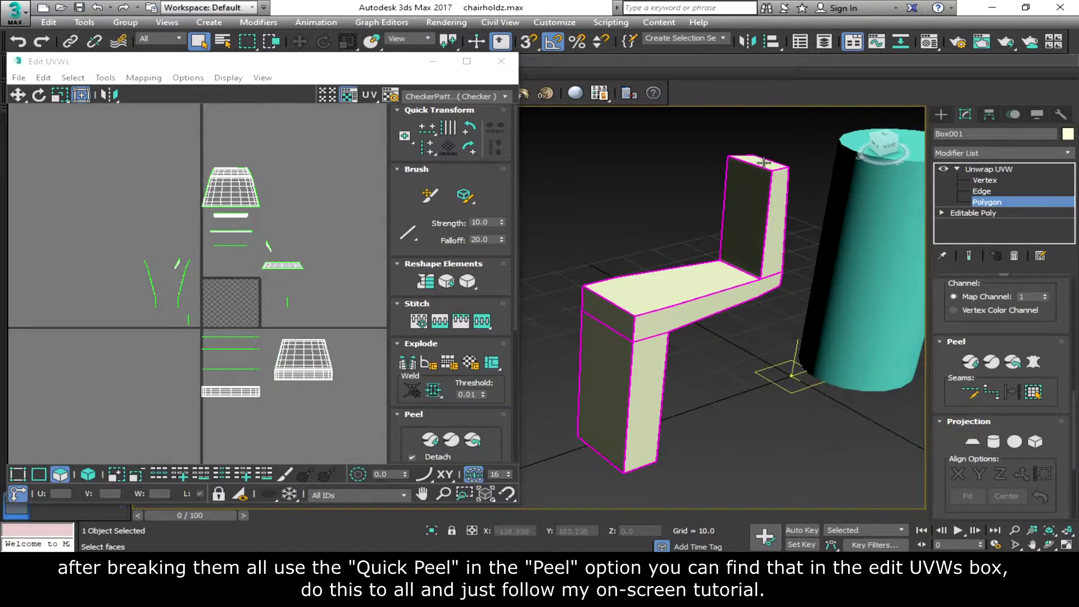
pyautogui.keyDown('alt'); pyautogui.moveTo(763, 162); pyautogui.dragTo(745, 241, button='middle'); pyautogui.keyUp('alt')
pyautogui.click(745, 240)
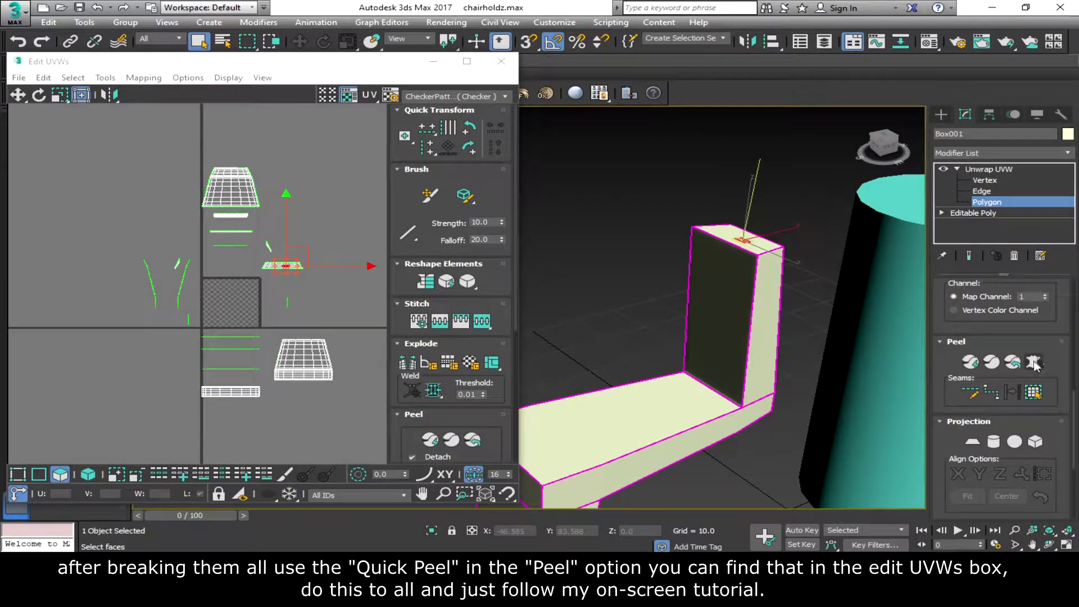
pyautogui.click(1032, 394)
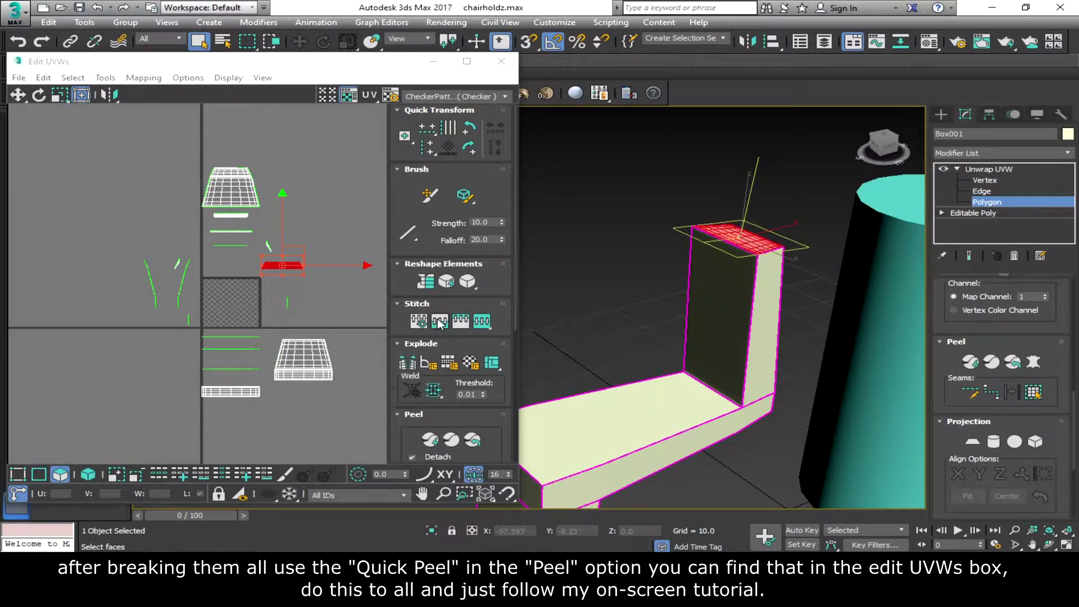
pyautogui.scroll(-3, 439, 322)
pyautogui.scroll(-1, 431, 346)
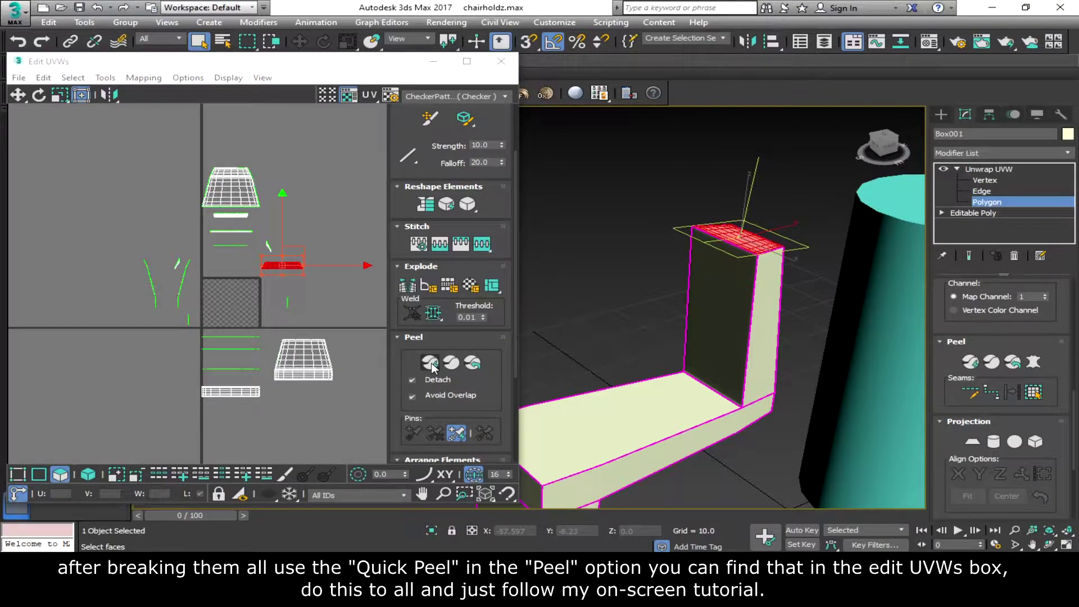
pyautogui.click(431, 363)
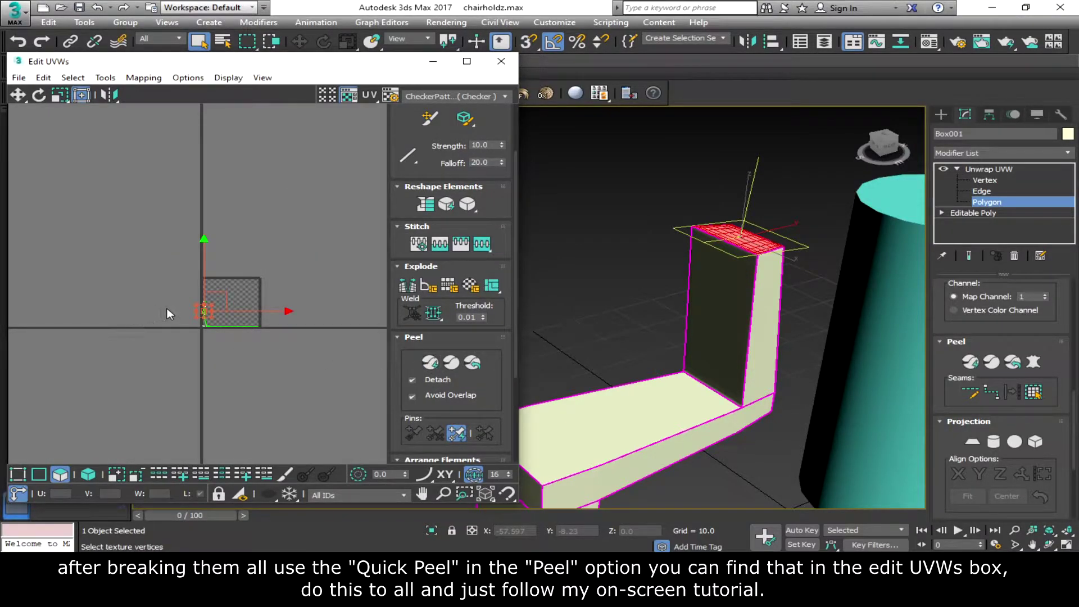
# Step: Move the peeled top face up, away from the other UV pieces
pyautogui.scroll(3, 242, 323)
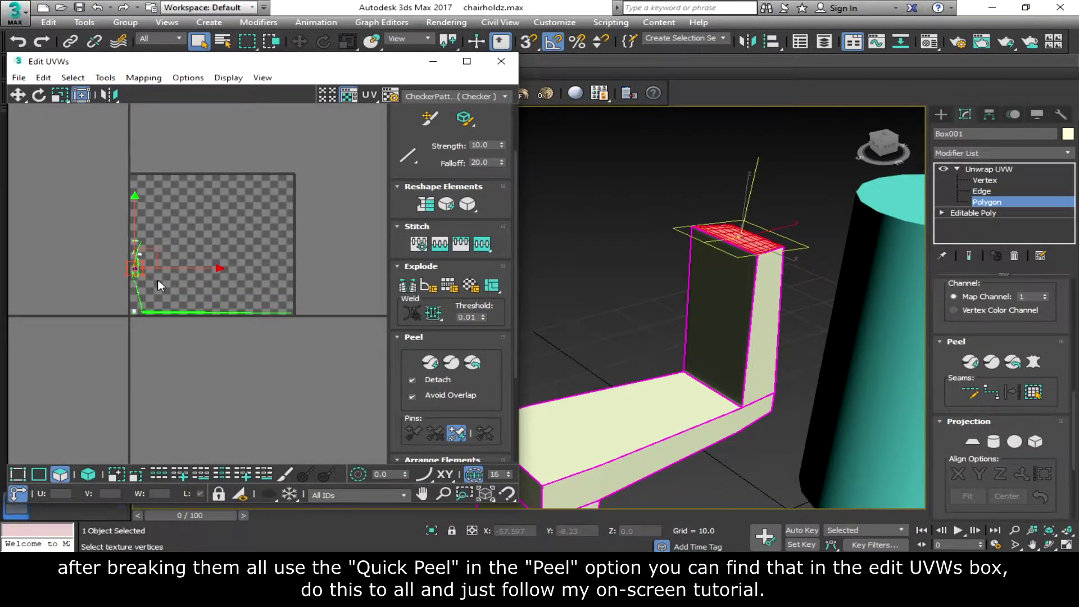
pyautogui.scroll(2, 161, 286)
pyautogui.moveTo(162, 286); pyautogui.dragTo(202, 285, button='middle')
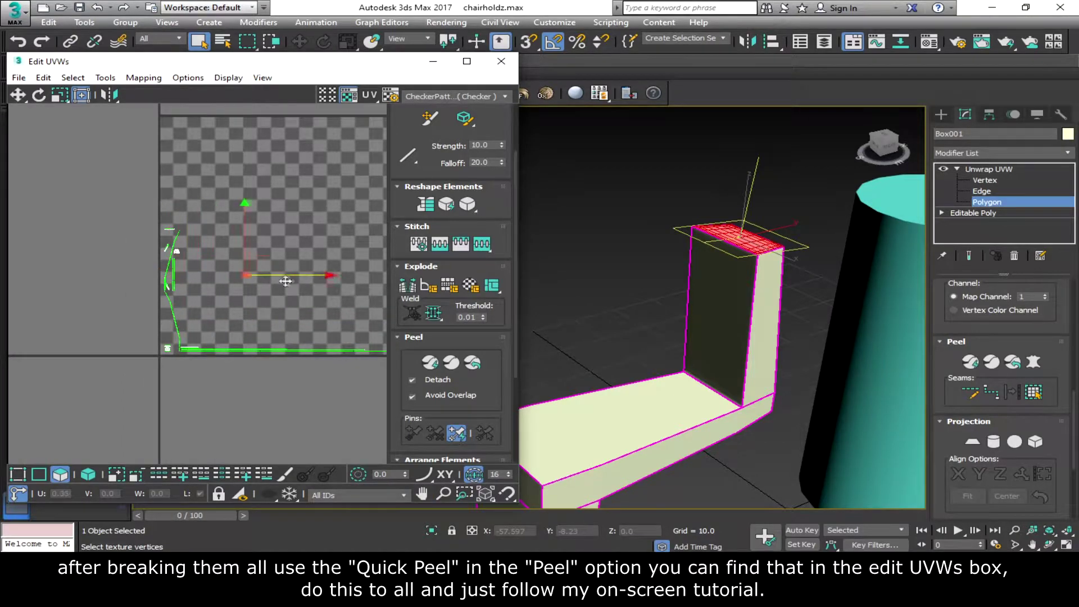
pyautogui.moveTo(282, 282); pyautogui.dragTo(266, 327, button='middle')
pyautogui.moveTo(251, 271)
pyautogui.mouseDown()
pyautogui.moveTo(250, 180)
pyautogui.moveTo(289, 181)
pyautogui.moveTo(169, 181)
pyautogui.mouseUp()
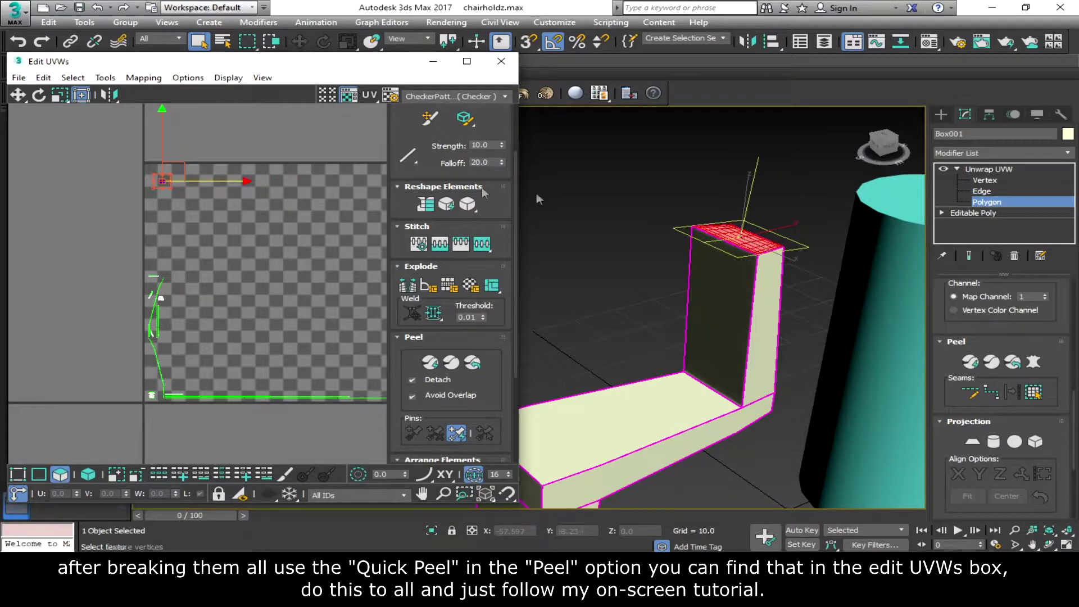
pyautogui.scroll(3, 648, 243)
pyautogui.scroll(3, 652, 247)
# Step: Select the side strip, peel it flat and move it up out of the way
pyautogui.click(736, 251)
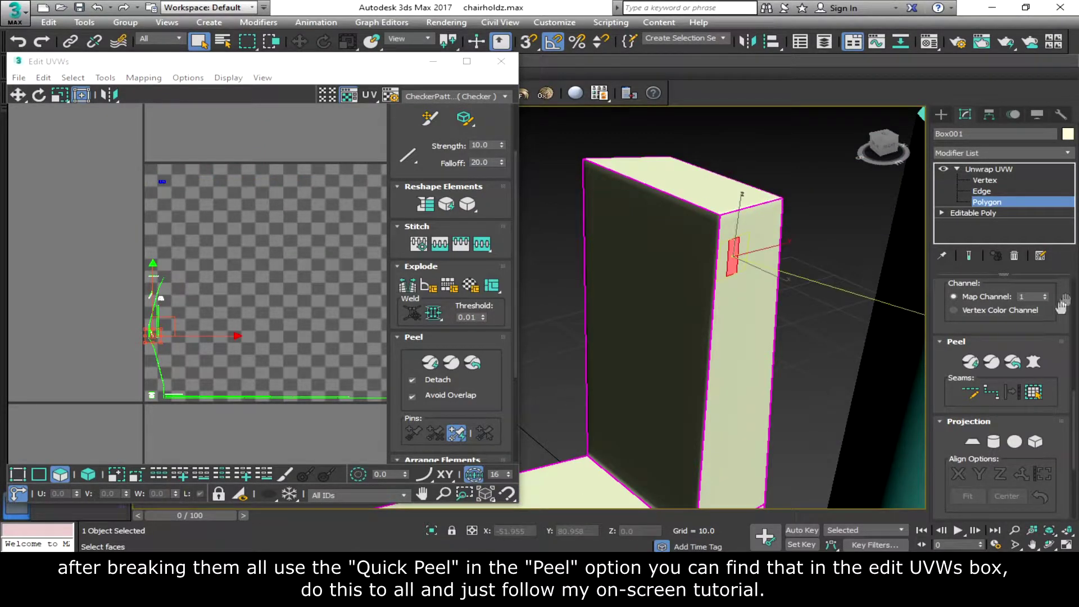
pyautogui.doubleClick(736, 281)
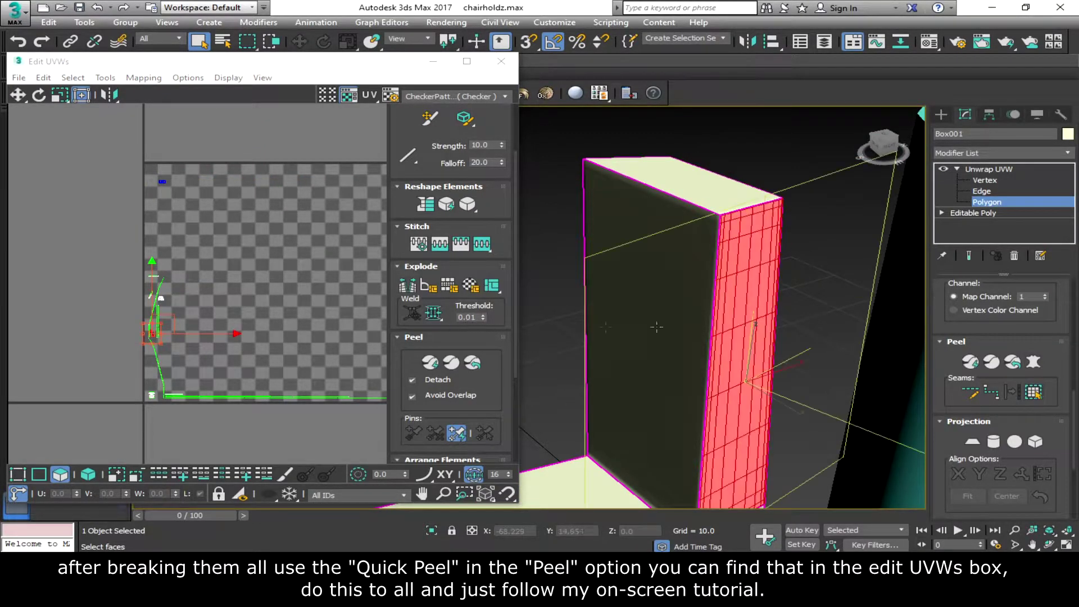
pyautogui.click(430, 364)
pyautogui.moveTo(186, 324); pyautogui.dragTo(215, 153)
pyautogui.scroll(1, 225, 197)
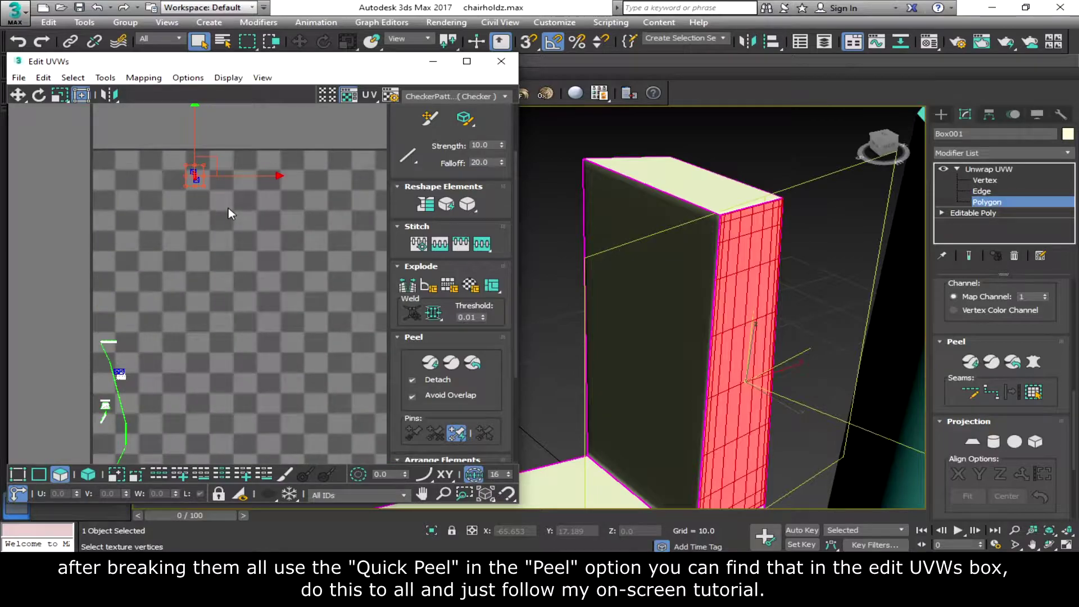
pyautogui.scroll(2, 228, 208)
pyautogui.scroll(-2, 221, 215)
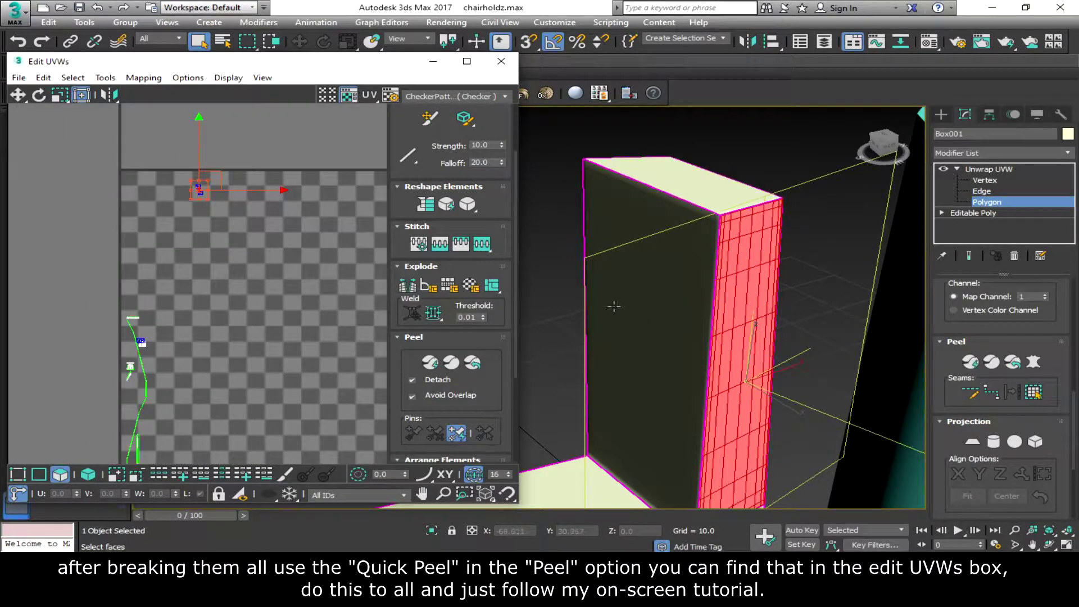
# Step: Peel the front face flat up to its seams, then clear the selection
pyautogui.click(656, 306)
pyautogui.click(1033, 392)
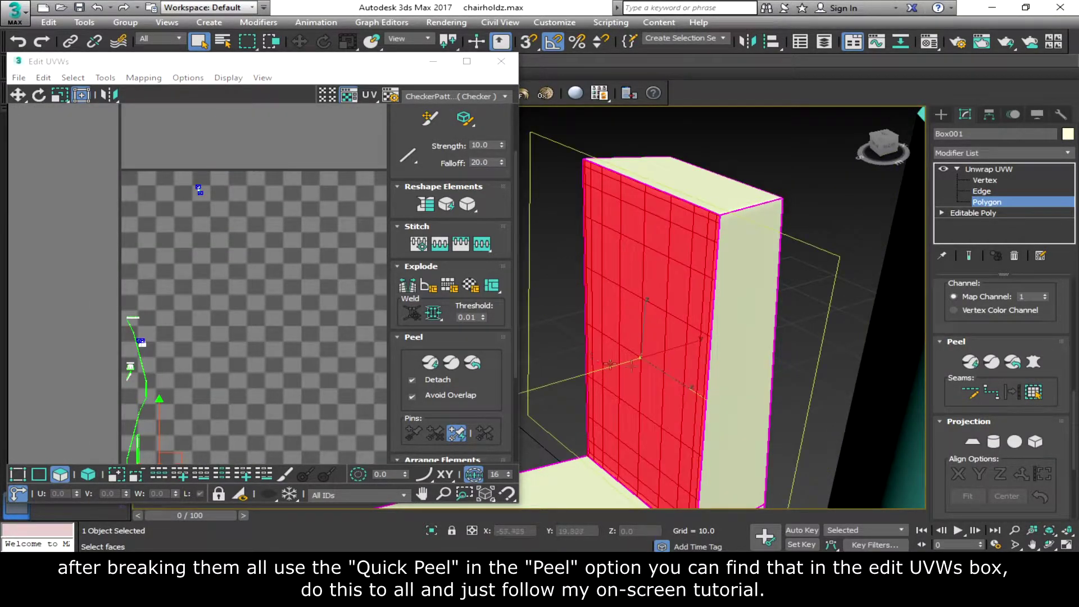
pyautogui.click(971, 361)
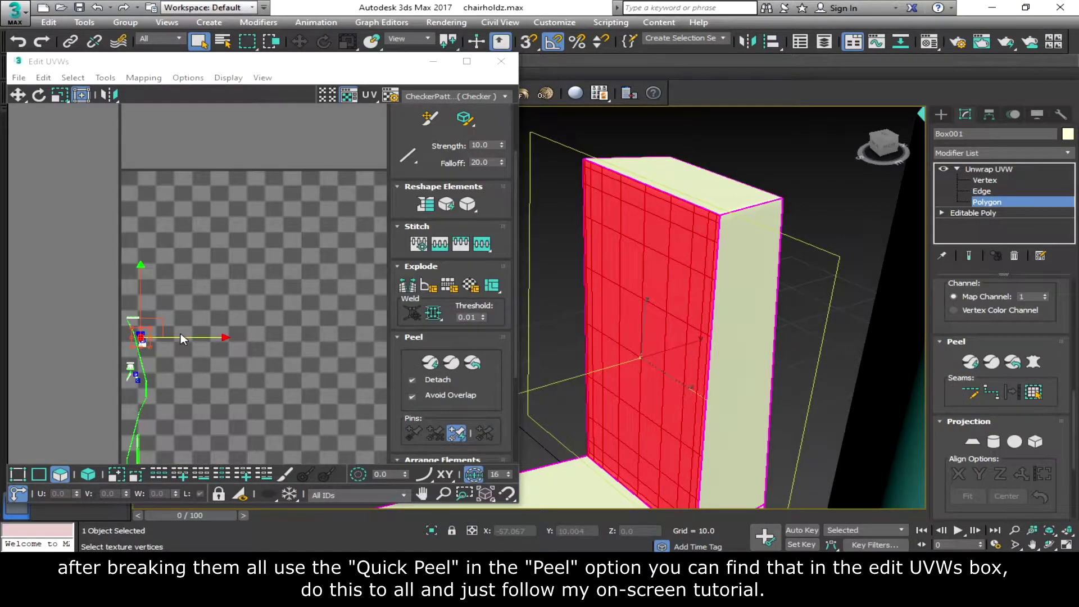
pyautogui.click(170, 335)
pyautogui.scroll(3, 147, 339)
pyautogui.scroll(3, 148, 335)
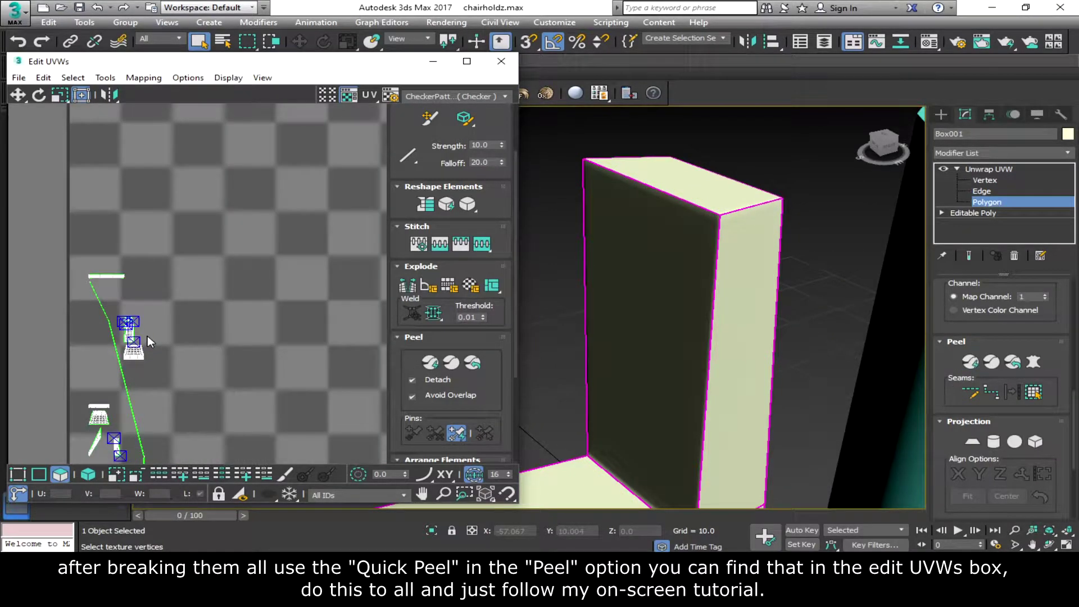
# Step: Select the whole front face of the chair leg
pyautogui.moveTo(147, 336); pyautogui.dragTo(212, 330, button='middle')
pyautogui.scroll(-3, 578, 352)
pyautogui.keyDown('alt'); pyautogui.moveTo(578, 352); pyautogui.dragTo(618, 348, button='middle'); pyautogui.keyUp('alt')
pyautogui.scroll(2, 578, 352)
pyautogui.scroll(-3, 578, 351)
pyautogui.scroll(3, 652, 331)
pyautogui.click(656, 329)
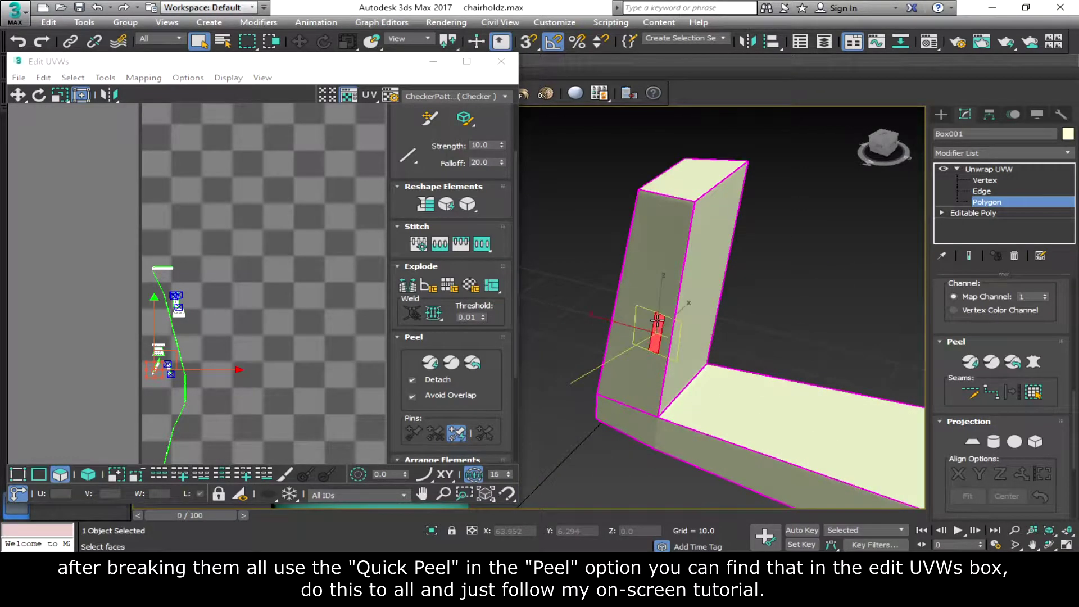
pyautogui.click(635, 368)
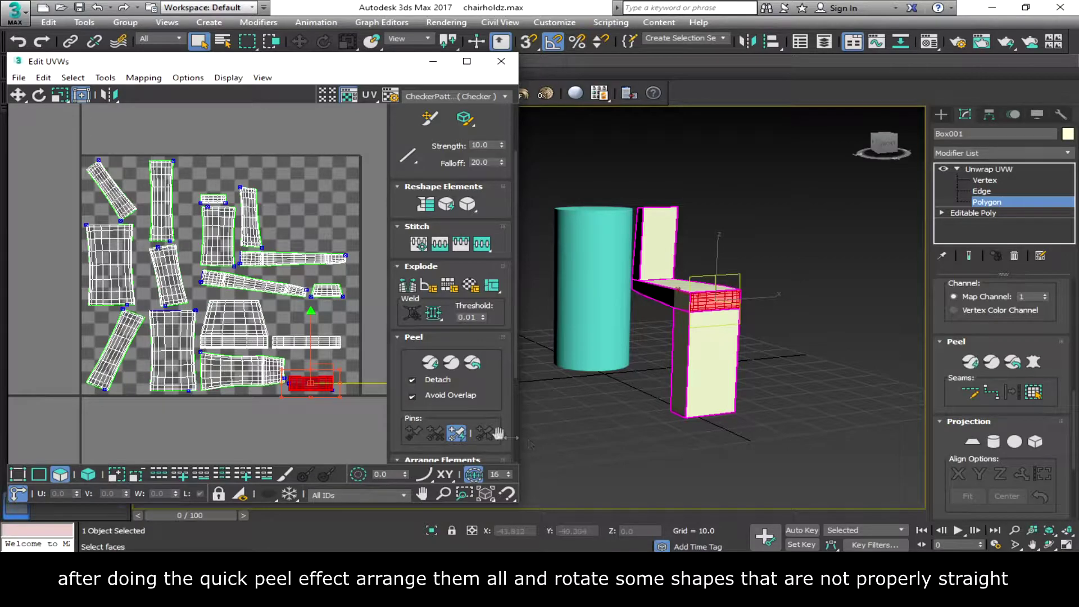
# Step: Quick Peel the leg's front face, then rotate the tilted top-left UV shell upright
pyautogui.click(430, 363)
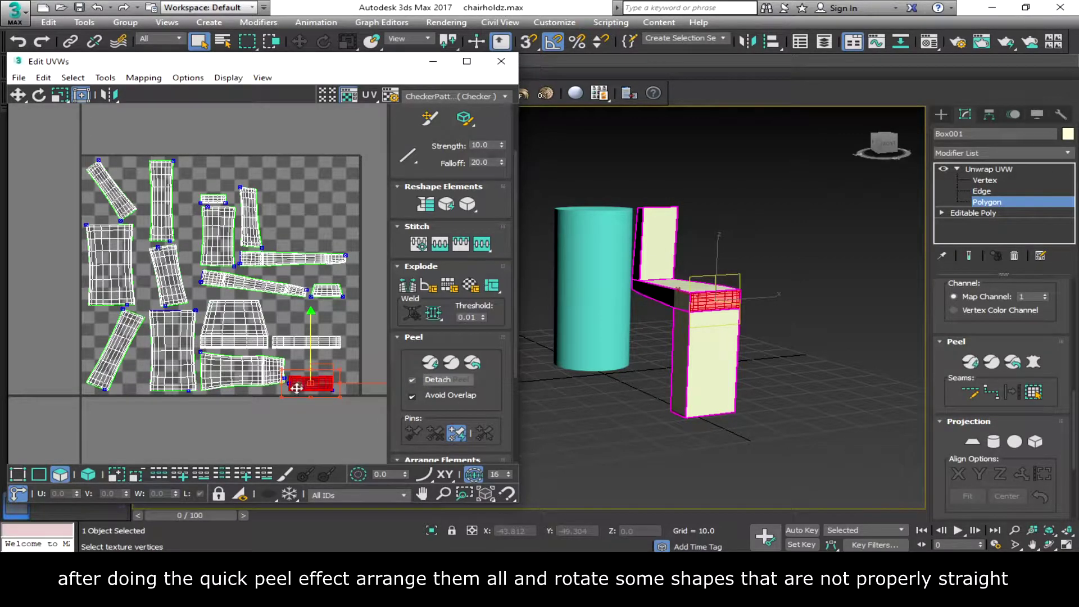
pyautogui.moveTo(271, 398); pyautogui.dragTo(286, 407, button='middle')
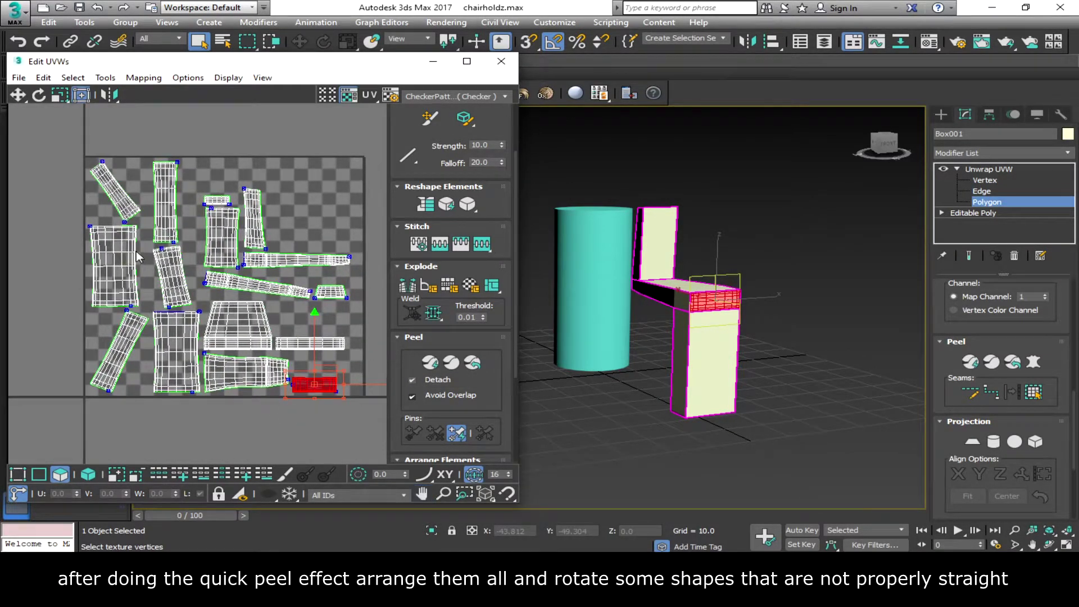
pyautogui.click(148, 203)
pyautogui.scroll(3, 147, 203)
pyautogui.moveTo(147, 203); pyautogui.dragTo(185, 226, button='middle')
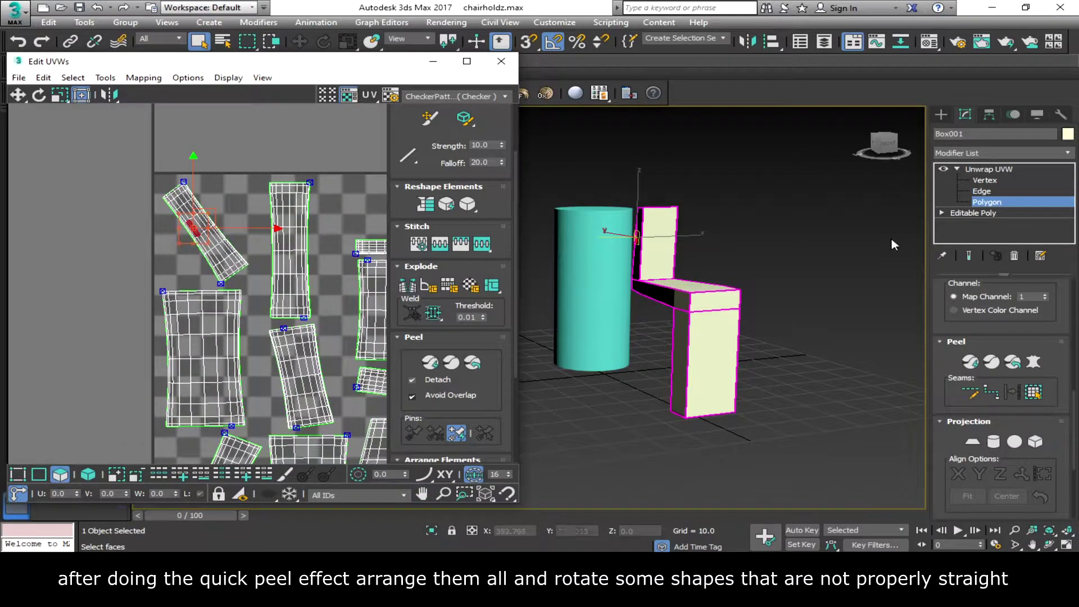
pyautogui.doubleClick(223, 271)
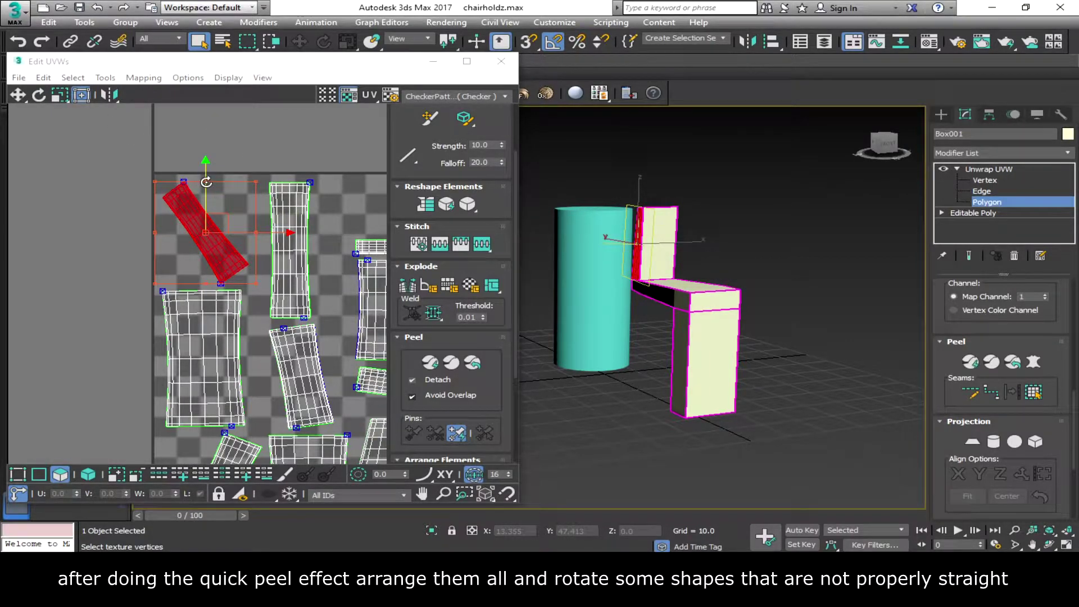
pyautogui.moveTo(206, 181); pyautogui.dragTo(239, 189)
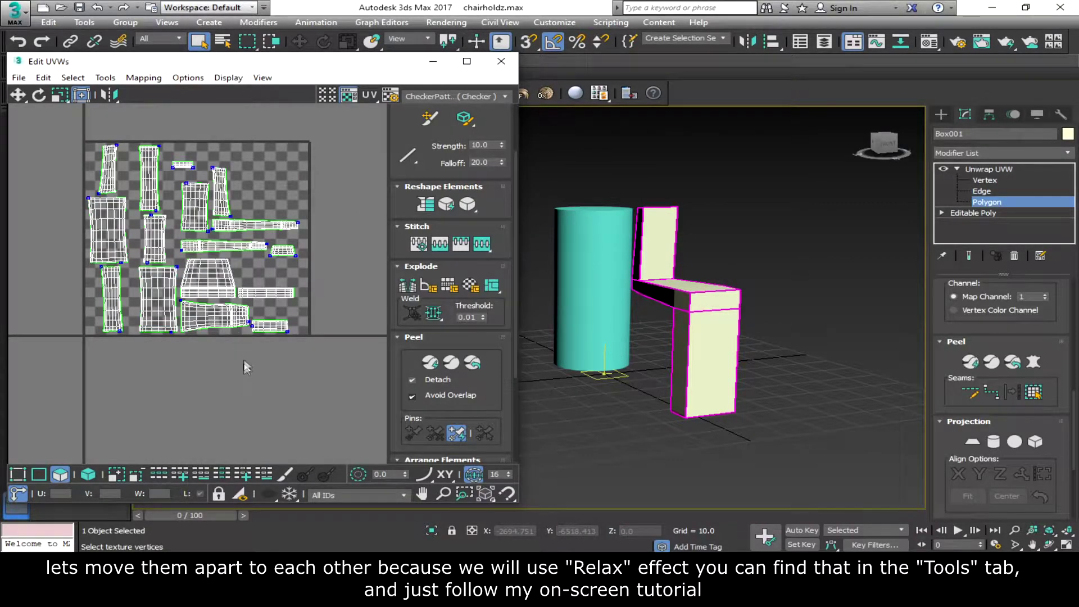
# Step: Select the top-left UV shell as an element and move it up out of the checker square
pyautogui.moveTo(265, 337); pyautogui.dragTo(269, 349, button='middle')
pyautogui.click(117, 186)
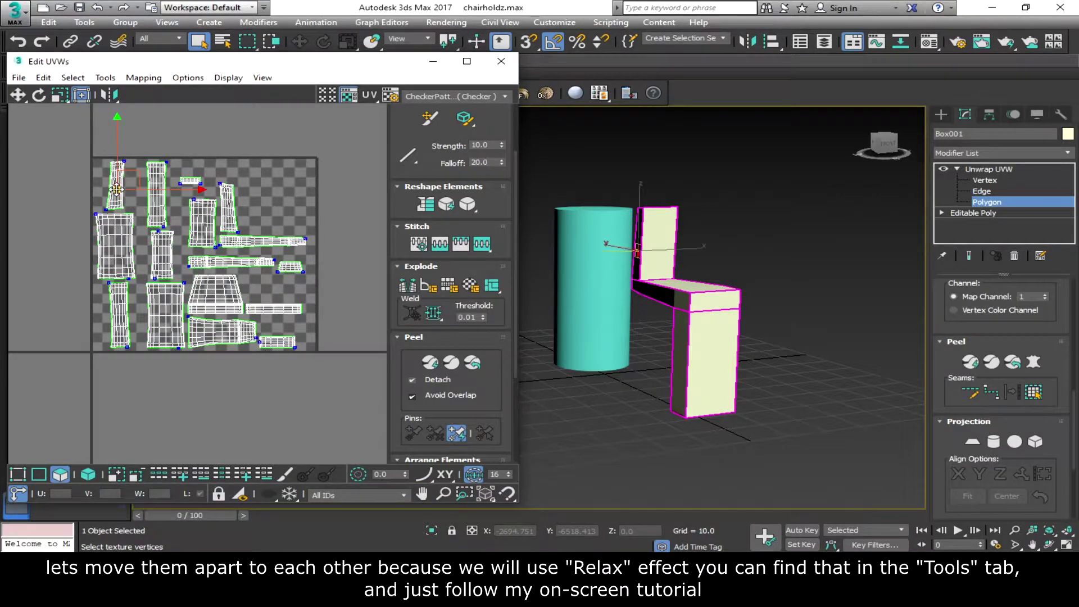
pyautogui.doubleClick(117, 189)
pyautogui.moveTo(117, 129); pyautogui.dragTo(158, 218, button='middle')
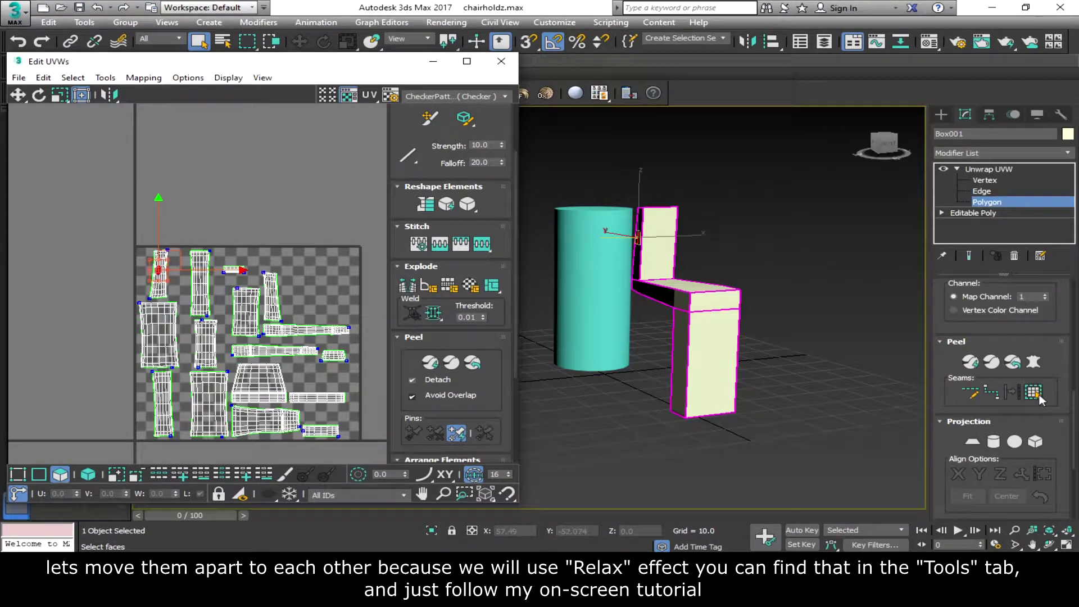
pyautogui.moveTo(158, 275); pyautogui.dragTo(159, 184)
# Step: Move the shell below it left out of the square, then marquee-select all the shells
pyautogui.click(160, 318)
pyautogui.doubleClick(160, 317)
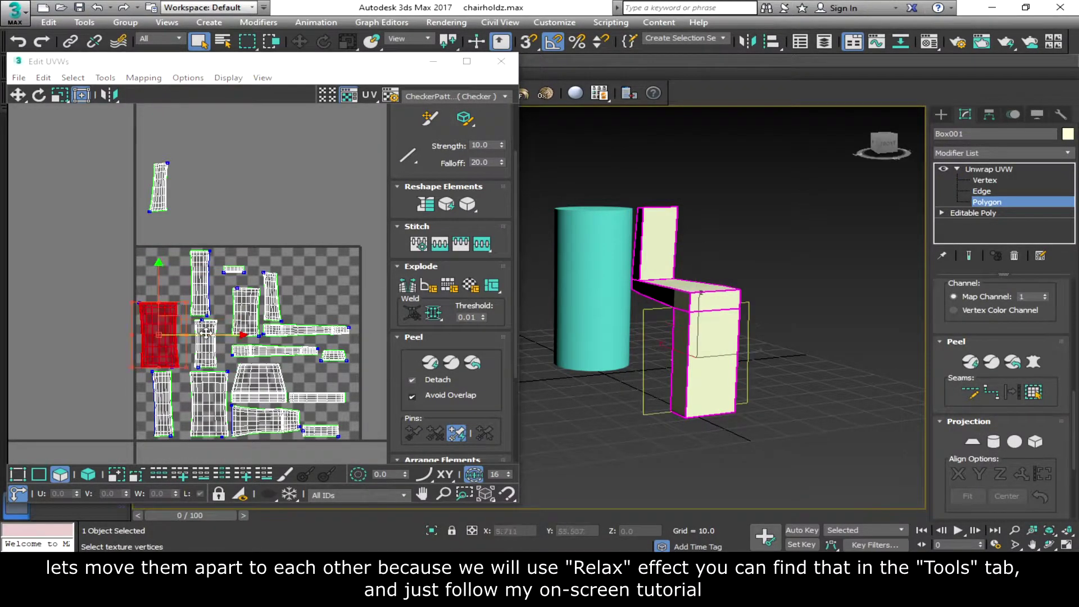
pyautogui.moveTo(191, 333); pyautogui.dragTo(114, 333)
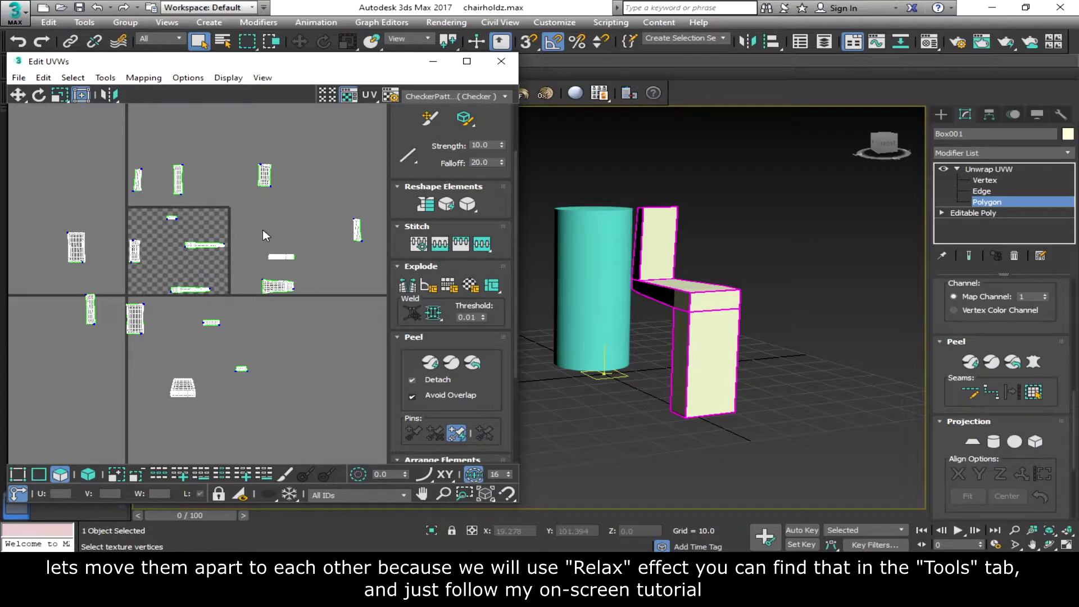
pyautogui.moveTo(304, 210); pyautogui.dragTo(293, 208, button='middle')
pyautogui.moveTo(366, 136); pyautogui.dragTo(40, 437)
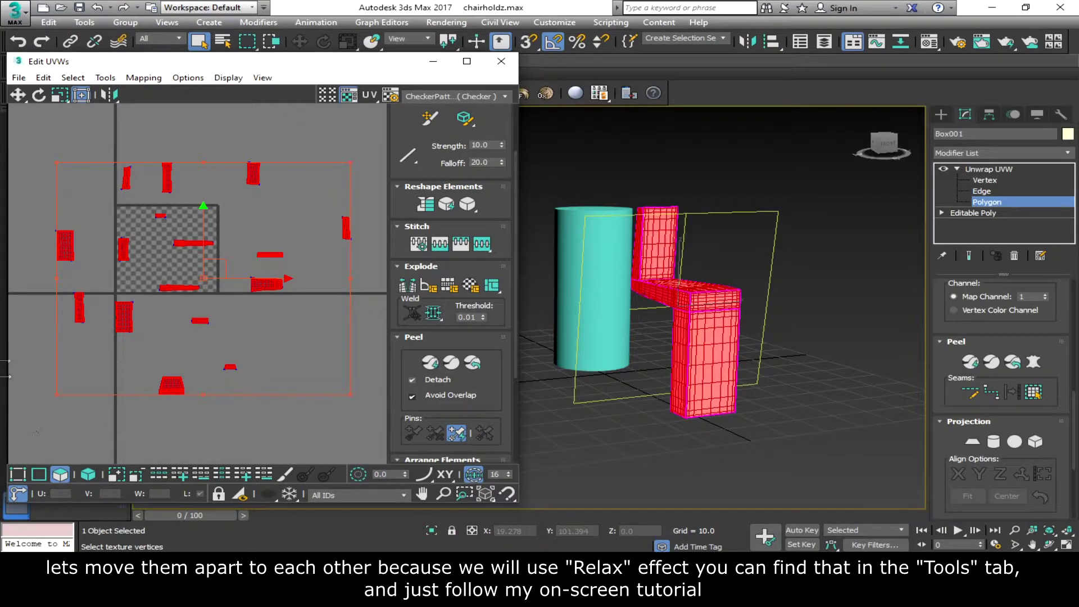
# Step: Run Tools > Relax by Polygon Angles (100 iterations, amount 0.1) on the shells and apply it
pyautogui.click(107, 79)
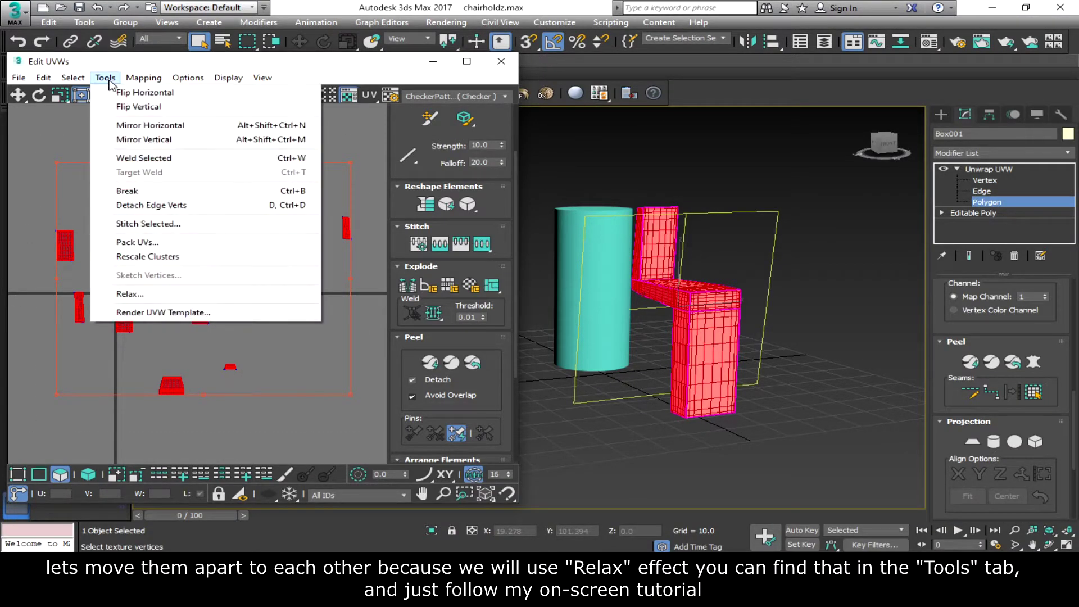
pyautogui.click(138, 294)
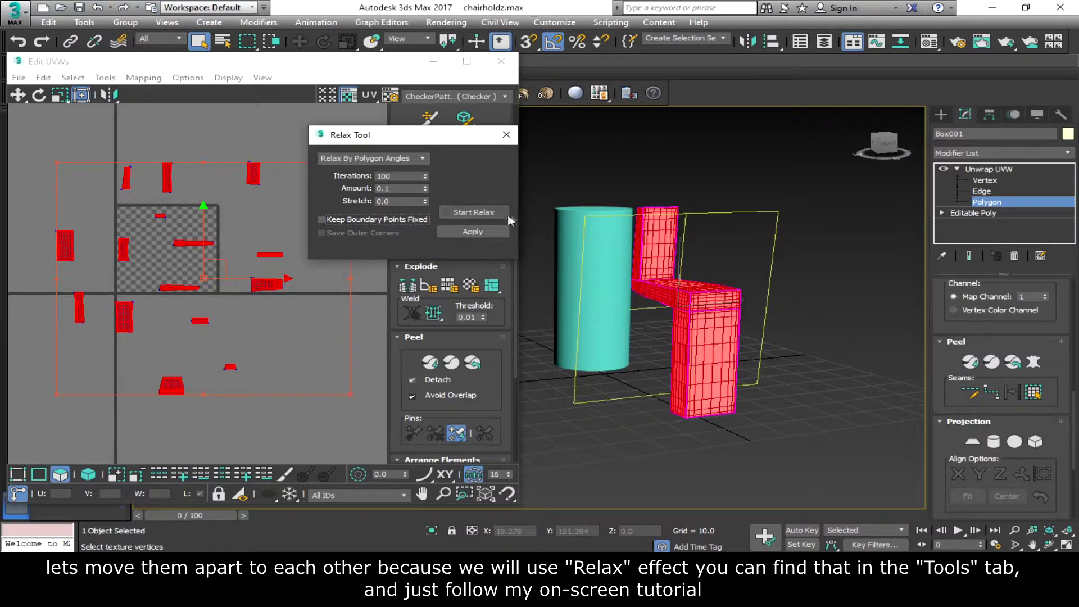
pyautogui.click(480, 213)
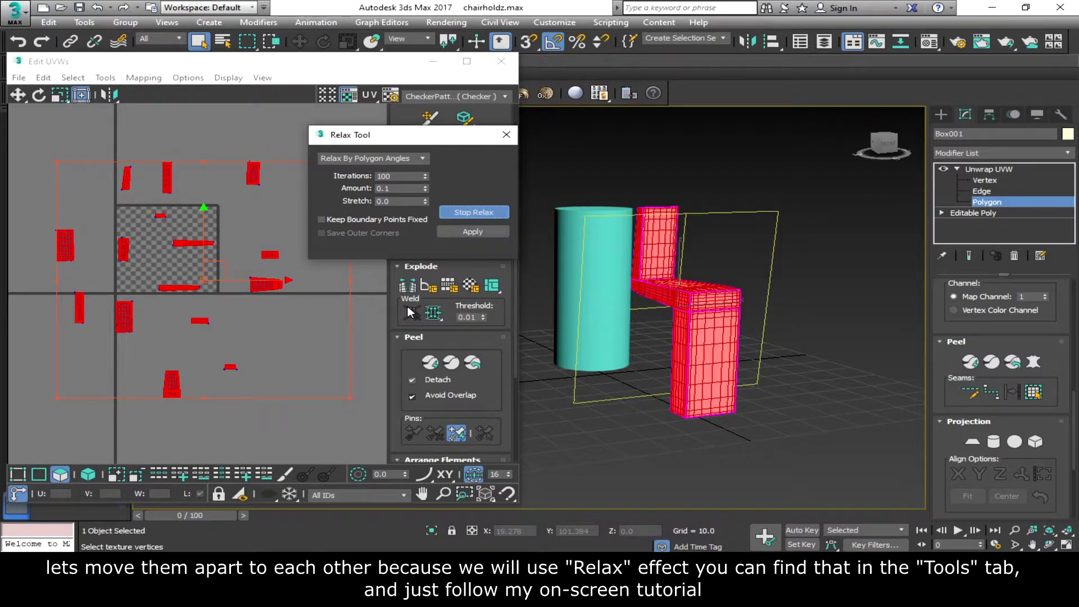
pyautogui.click(464, 216)
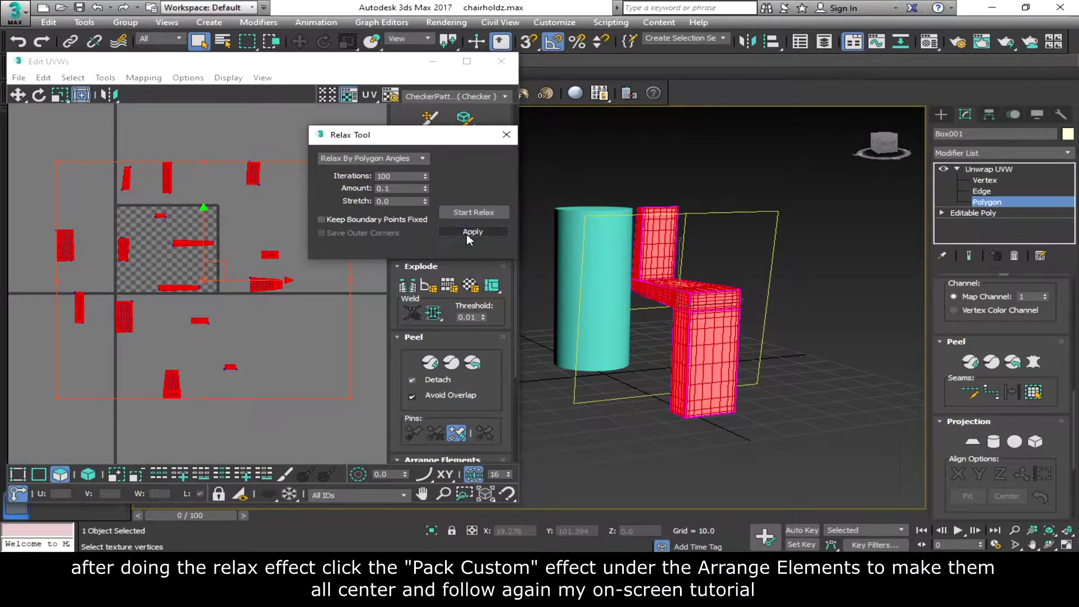
pyautogui.click(507, 135)
pyautogui.moveTo(202, 321)
pyautogui.mouseDown(button='middle')
pyautogui.moveTo(293, 307)
pyautogui.moveTo(201, 311)
pyautogui.mouseUp(button='middle')
# Step: Use Pack Custom under Arrange Elements to rescale the relaxed shells into the checker square
pyautogui.scroll(-3, 457, 335)
pyautogui.scroll(-2, 458, 340)
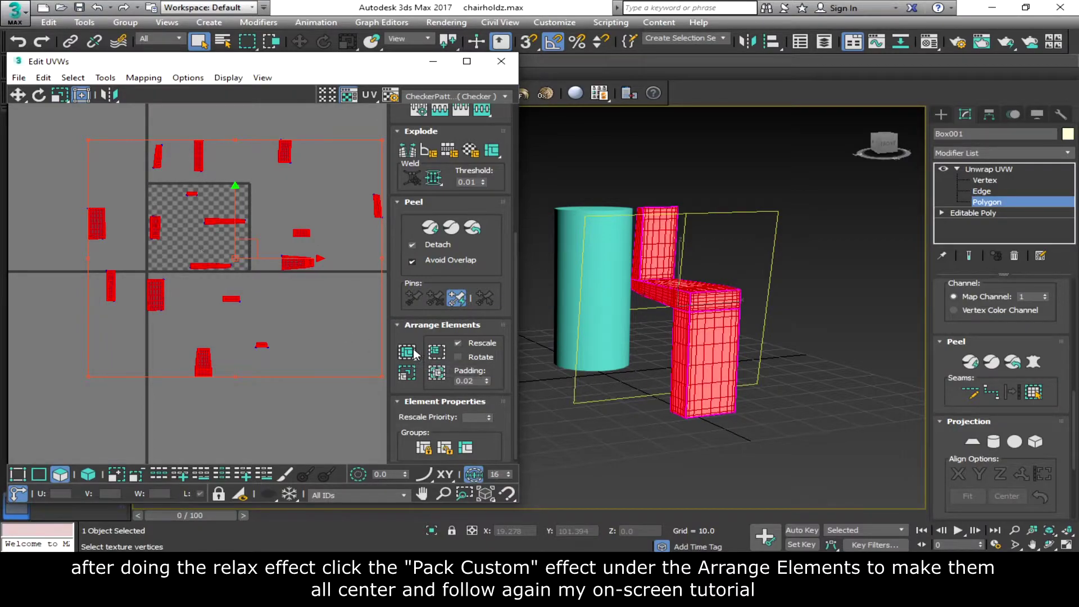
pyautogui.click(409, 352)
pyautogui.scroll(3, 176, 234)
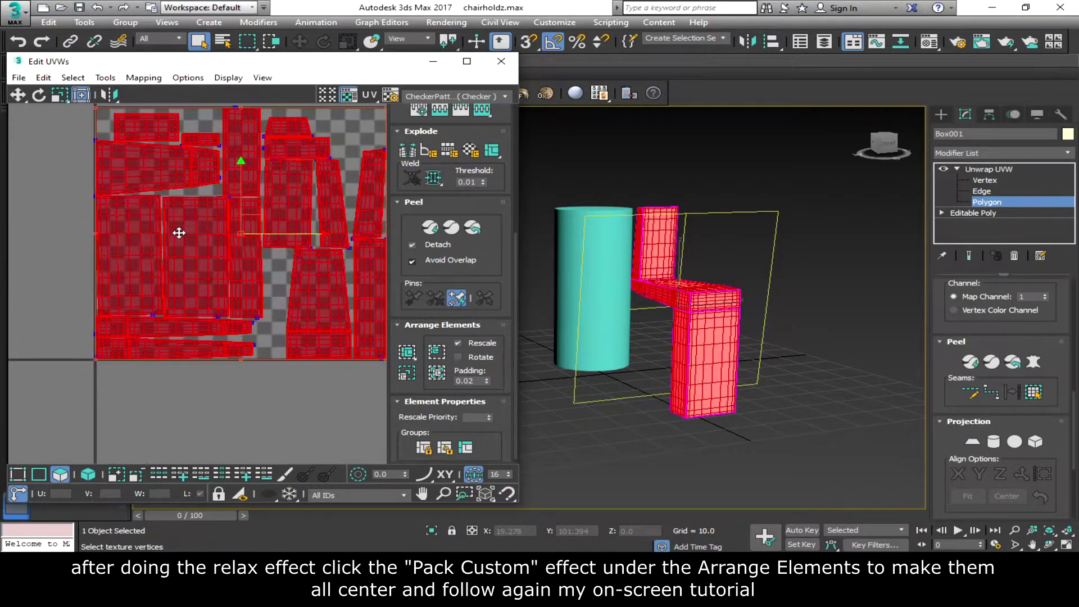
pyautogui.scroll(3, 200, 257)
pyautogui.scroll(-2, 180, 304)
pyautogui.scroll(-1, 188, 313)
pyautogui.scroll(-1, 146, 292)
pyautogui.scroll(-1, 170, 287)
pyautogui.moveTo(277, 265); pyautogui.dragTo(309, 243, button='middle')
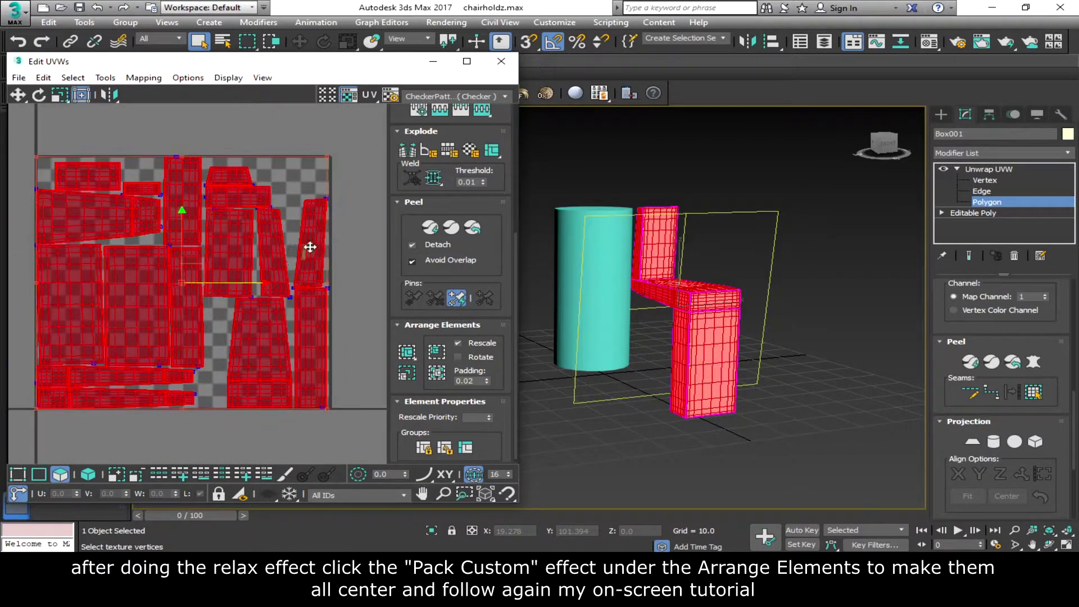
pyautogui.scroll(2, 279, 257)
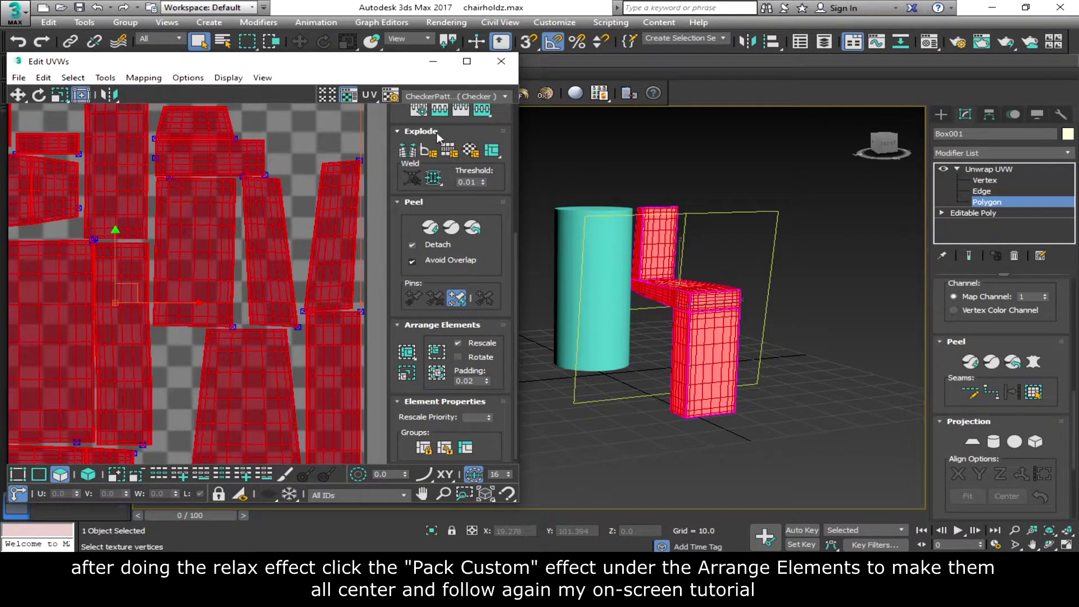
pyautogui.scroll(-2, 287, 264)
pyautogui.scroll(-1, 288, 315)
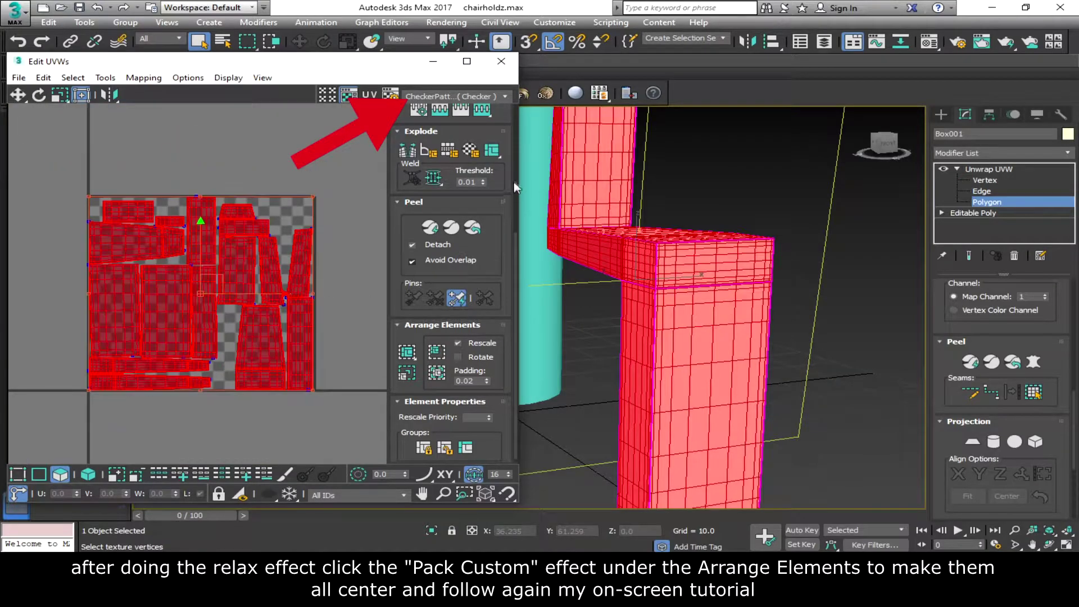
# Step: Preview the lettered UV checker, then switch the texture back to plain CheckerPattern
pyautogui.click(497, 97)
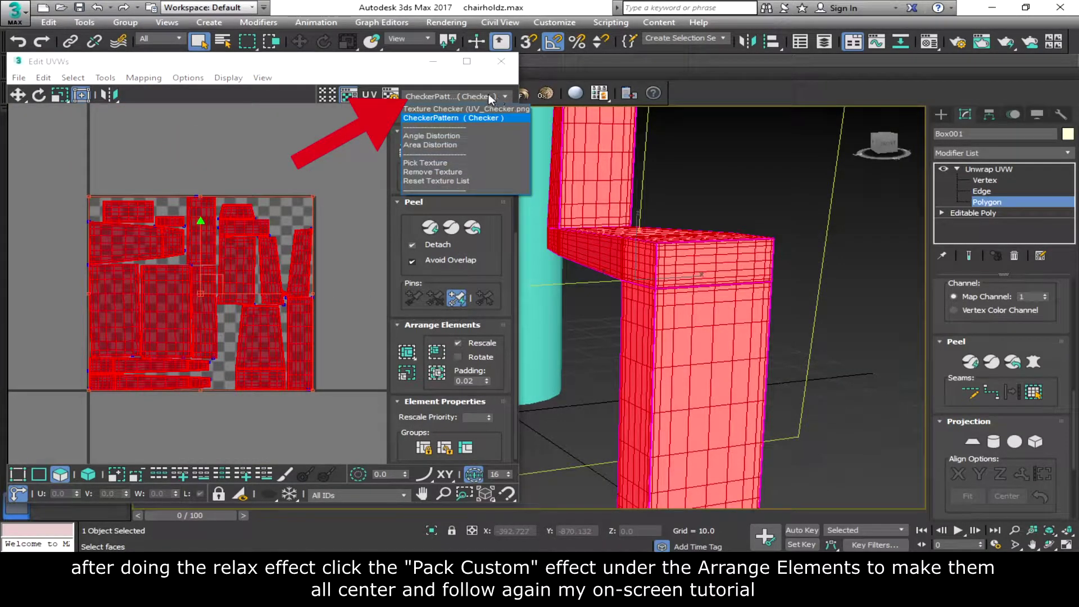
pyautogui.click(466, 110)
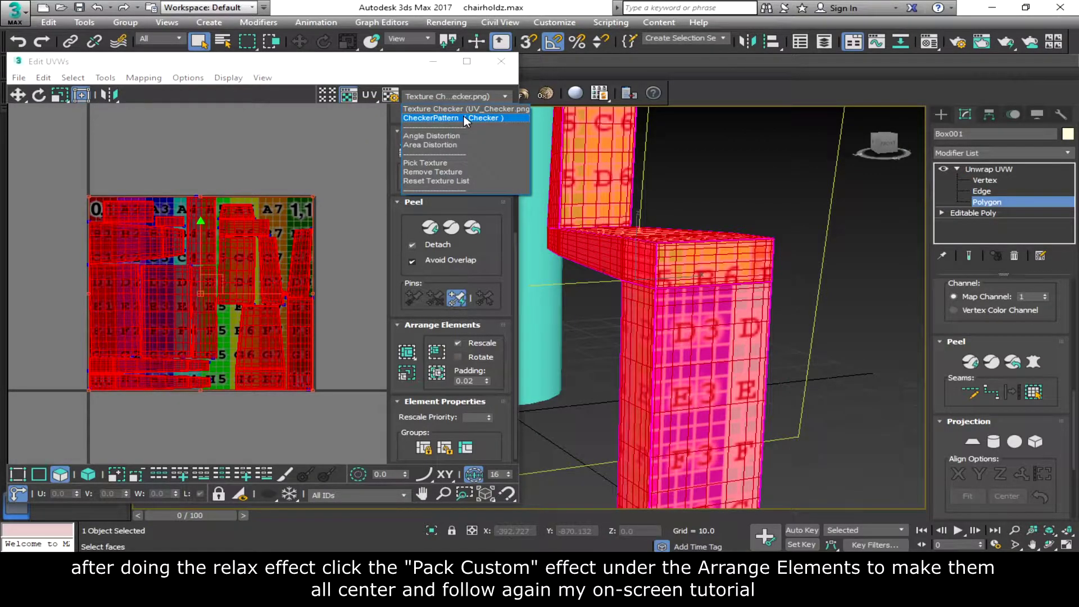
pyautogui.click(465, 119)
pyautogui.scroll(-3, 768, 309)
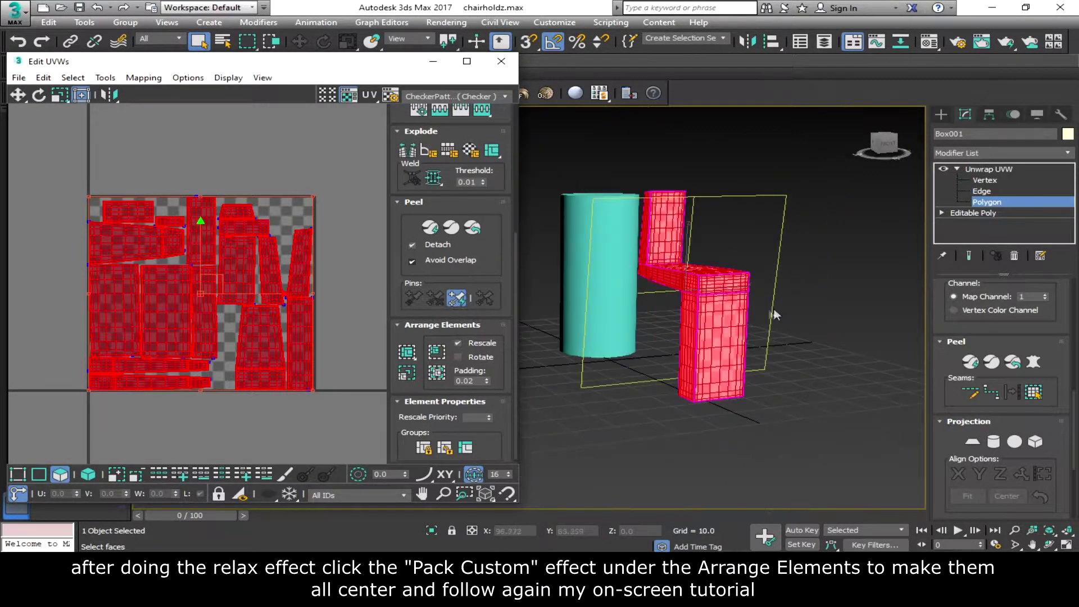
# Step: Select the front leg's face strip and nudge its UV shell down, then back up
pyautogui.click(809, 298)
pyautogui.moveTo(808, 298)
pyautogui.keyDown('alt'); pyautogui.mouseDown(button='middle')
pyautogui.moveTo(638, 302)
pyautogui.moveTo(847, 298)
pyautogui.moveTo(649, 321)
pyautogui.moveTo(693, 331)
pyautogui.mouseUp(button='middle'); pyautogui.keyUp('alt')
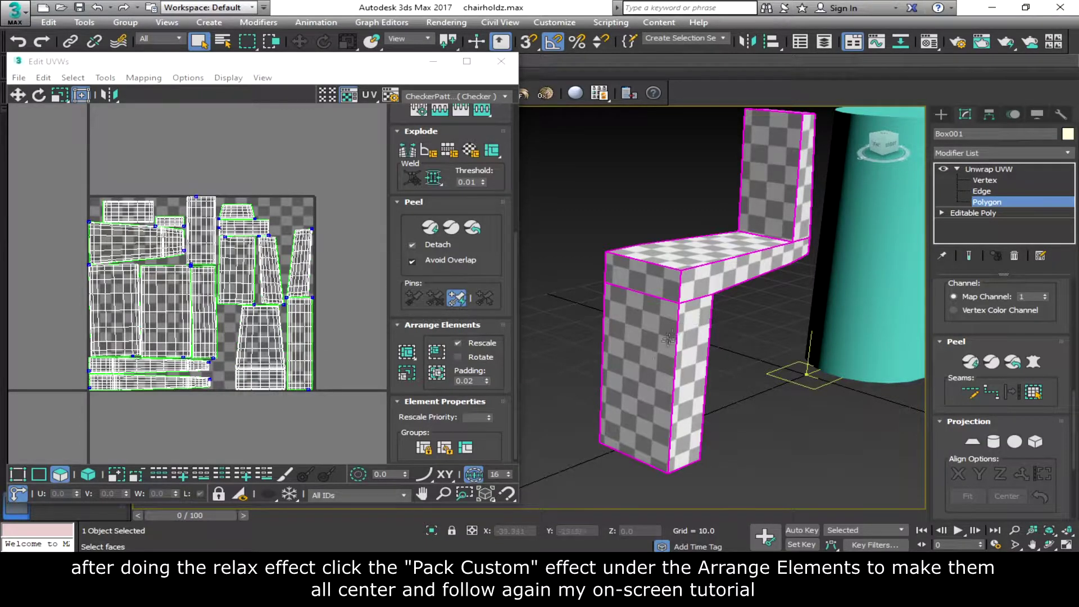
pyautogui.scroll(2, 685, 406)
pyautogui.click(686, 402)
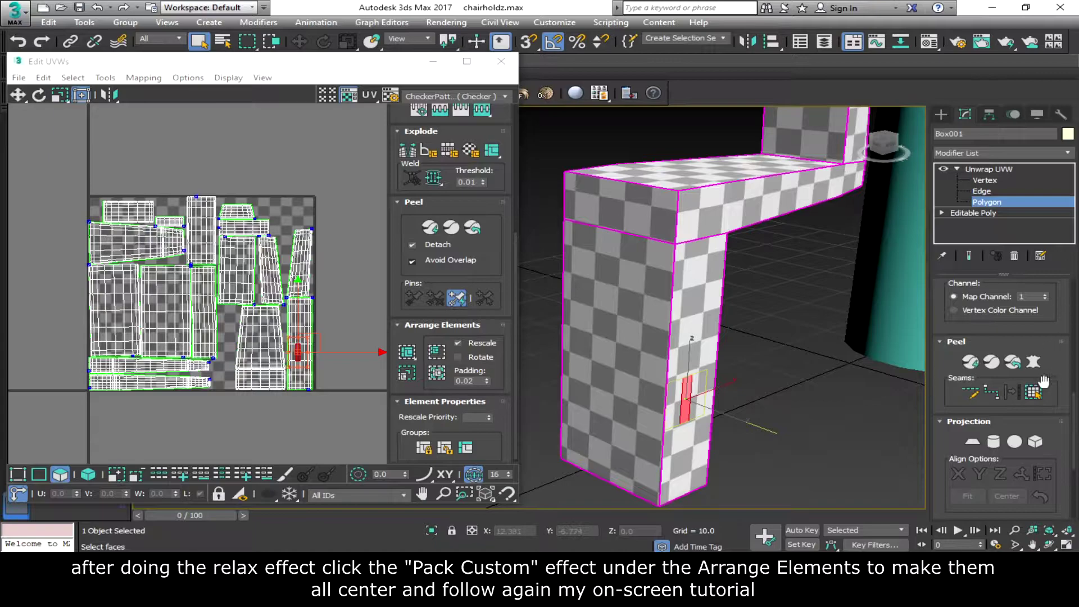
pyautogui.click(1035, 391)
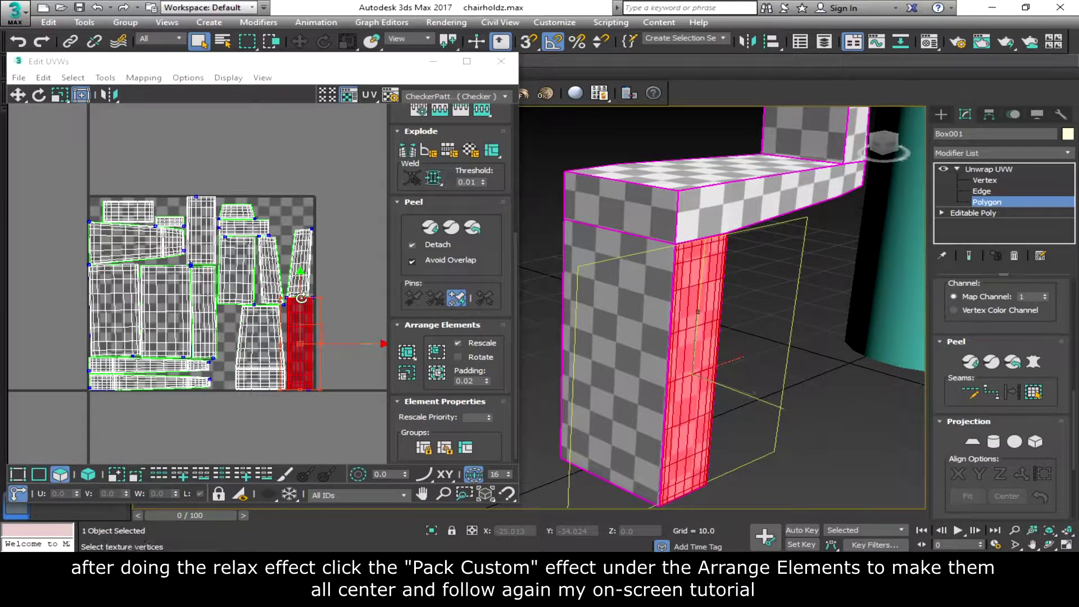
pyautogui.moveTo(302, 298); pyautogui.dragTo(302, 292)
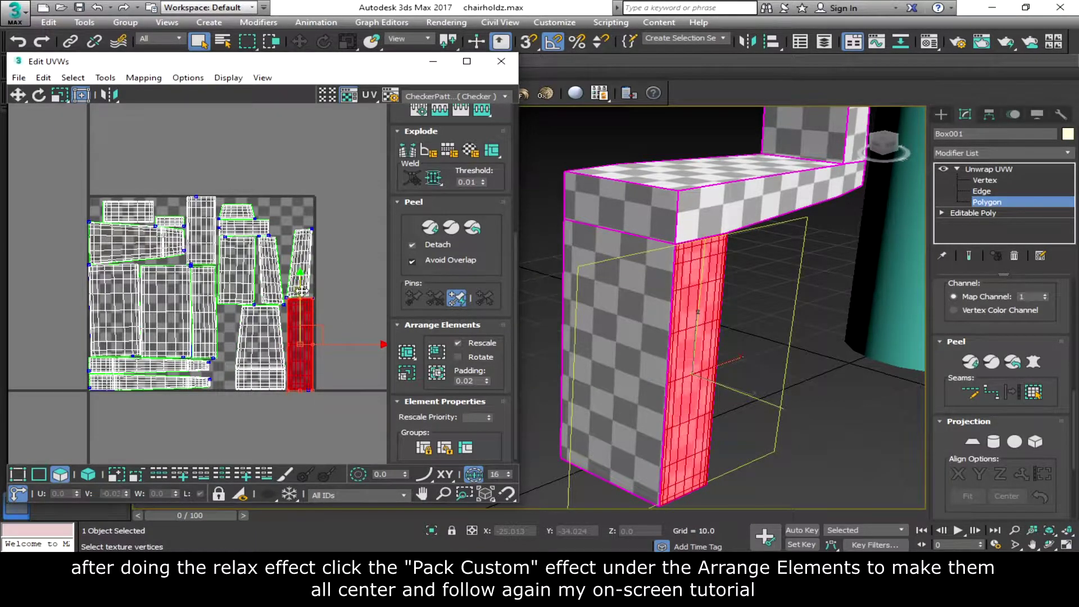
pyautogui.moveTo(302, 292); pyautogui.dragTo(302, 288)
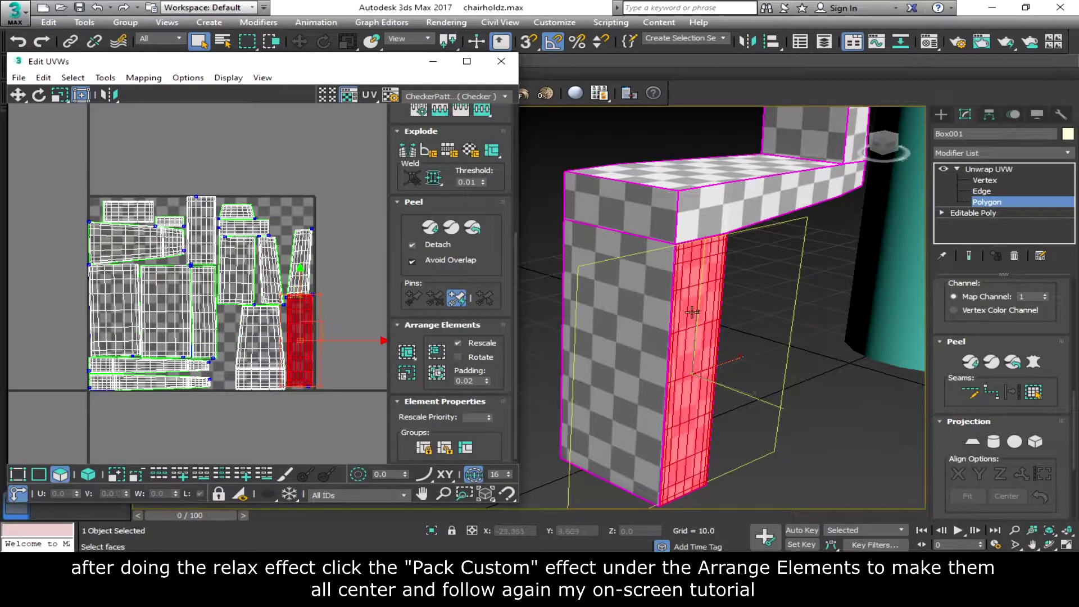
# Step: Review the whole checkered chair and close the Edit UVWs editor
pyautogui.click(812, 372)
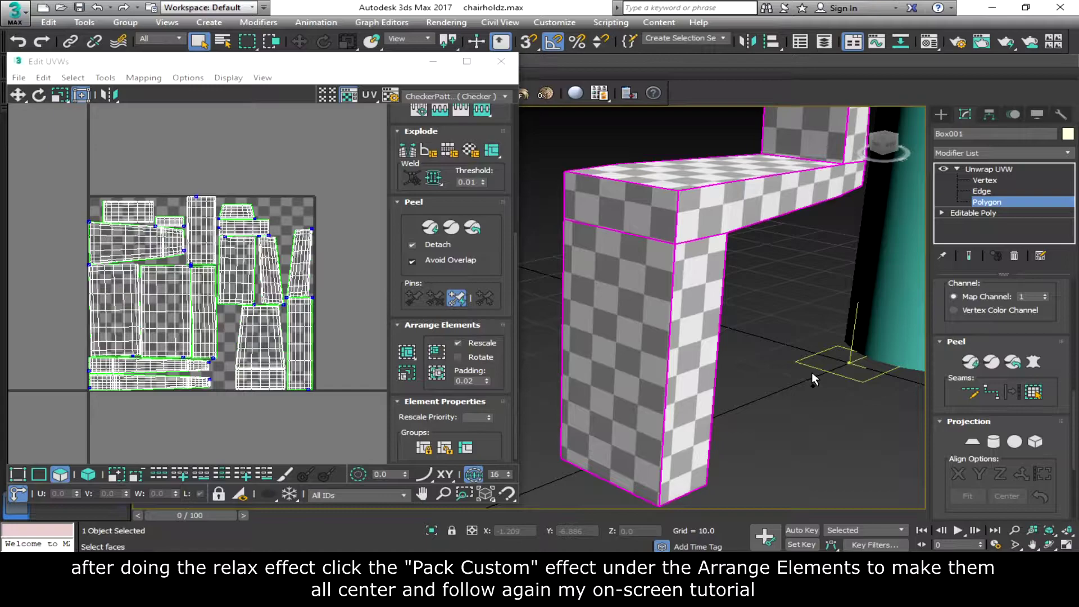
pyautogui.scroll(-4, 812, 372)
pyautogui.moveTo(817, 403)
pyautogui.keyDown('alt'); pyautogui.mouseDown(button='middle')
pyautogui.moveTo(865, 360)
pyautogui.moveTo(676, 377)
pyautogui.mouseUp(button='middle'); pyautogui.keyUp('alt')
pyautogui.scroll(3, 877, 342)
pyautogui.scroll(3, 877, 342)
pyautogui.scroll(-3, 877, 342)
pyautogui.scroll(2, 711, 377)
pyautogui.scroll(-3, 710, 372)
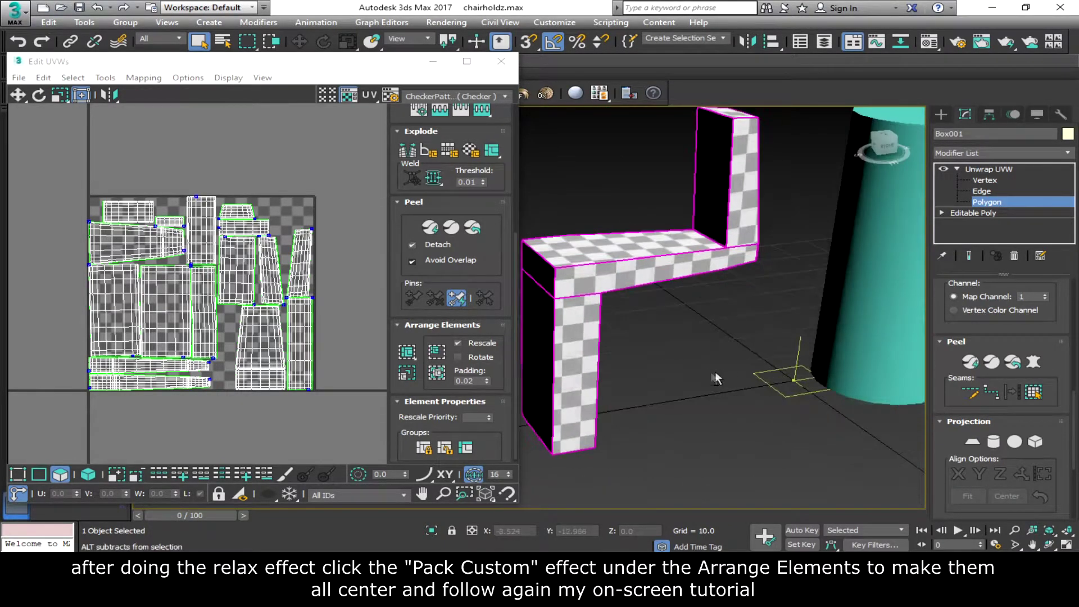
pyautogui.scroll(-3, 728, 369)
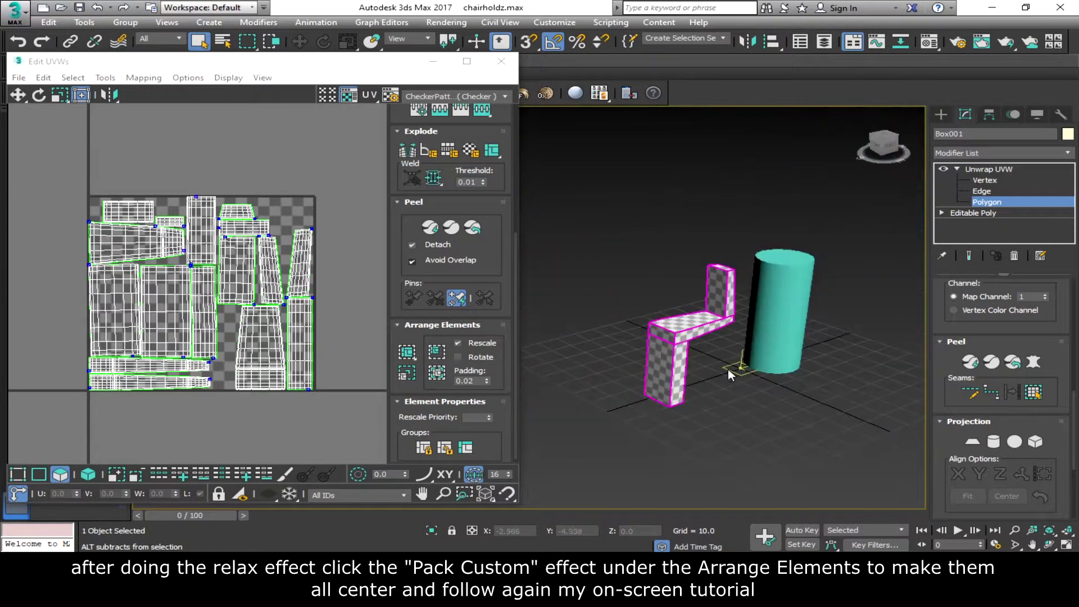
pyautogui.click(501, 61)
# Step: Bring up the Material Editor, move it aside and inspect Material #2's wood grain on Box001
pyautogui.press('m')
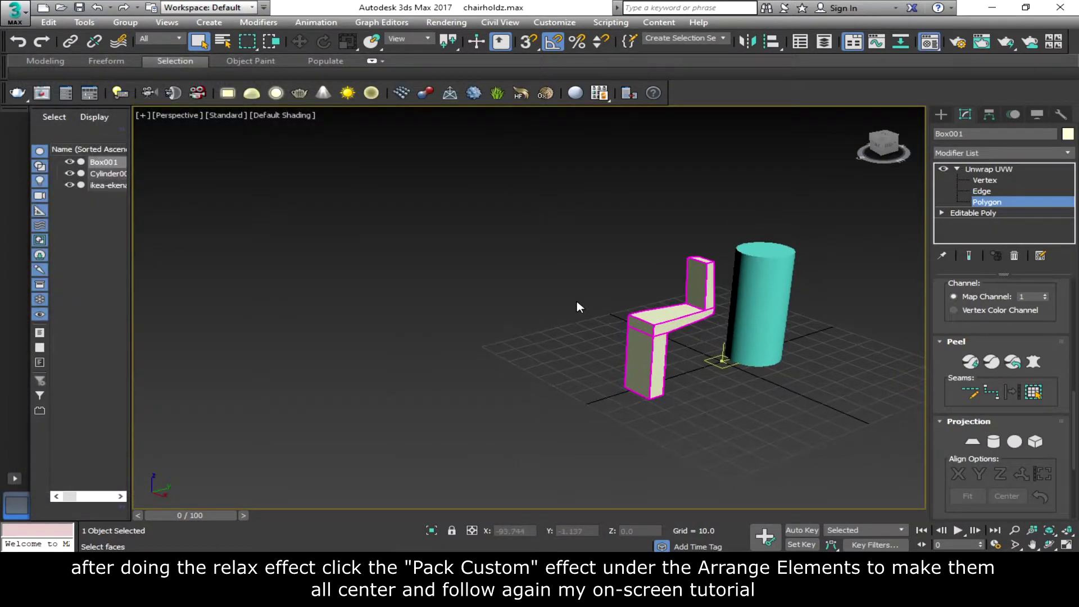
pyautogui.moveTo(659, 292); pyautogui.dragTo(296, 187)
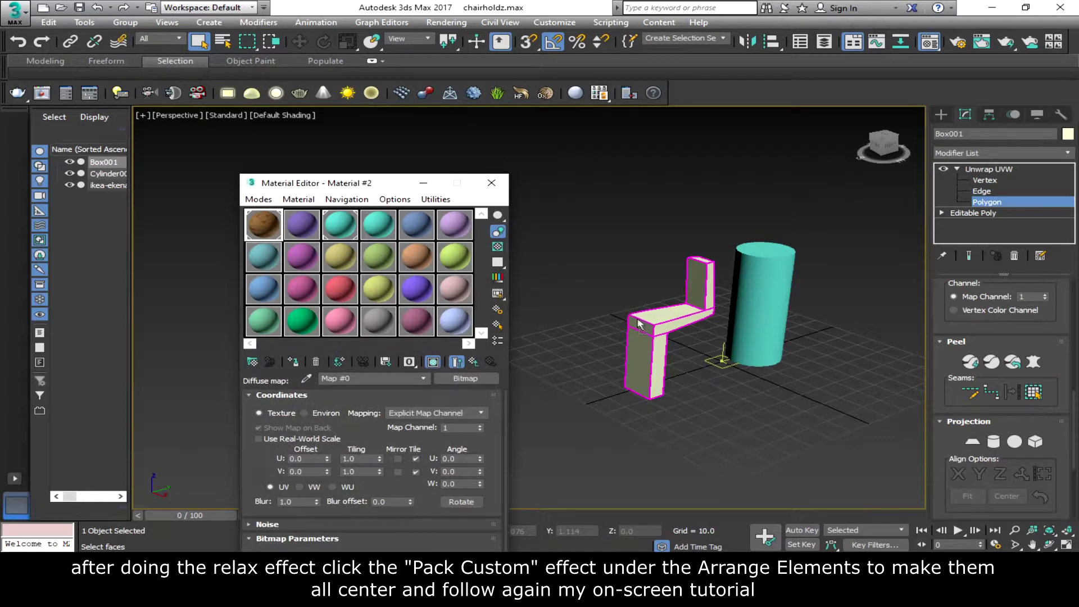
pyautogui.scroll(3, 652, 358)
pyautogui.scroll(3, 687, 350)
pyautogui.moveTo(686, 350)
pyautogui.keyDown('alt'); pyautogui.mouseDown(button='middle')
pyautogui.moveTo(807, 346)
pyautogui.moveTo(735, 383)
pyautogui.mouseUp(button='middle'); pyautogui.keyUp('alt')
pyautogui.scroll(-3, 793, 424)
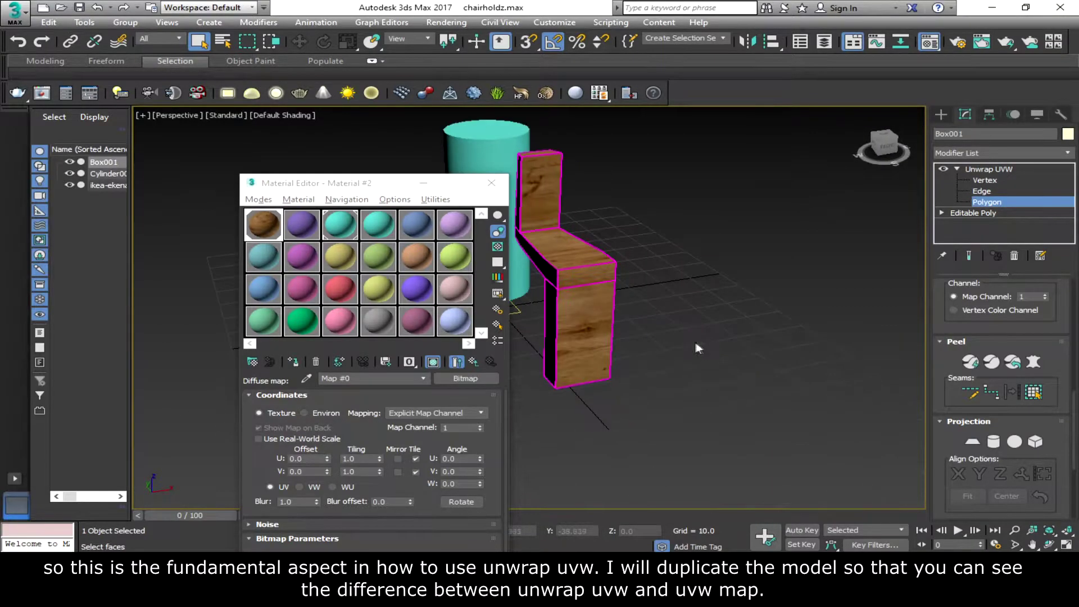
pyautogui.click(981, 169)
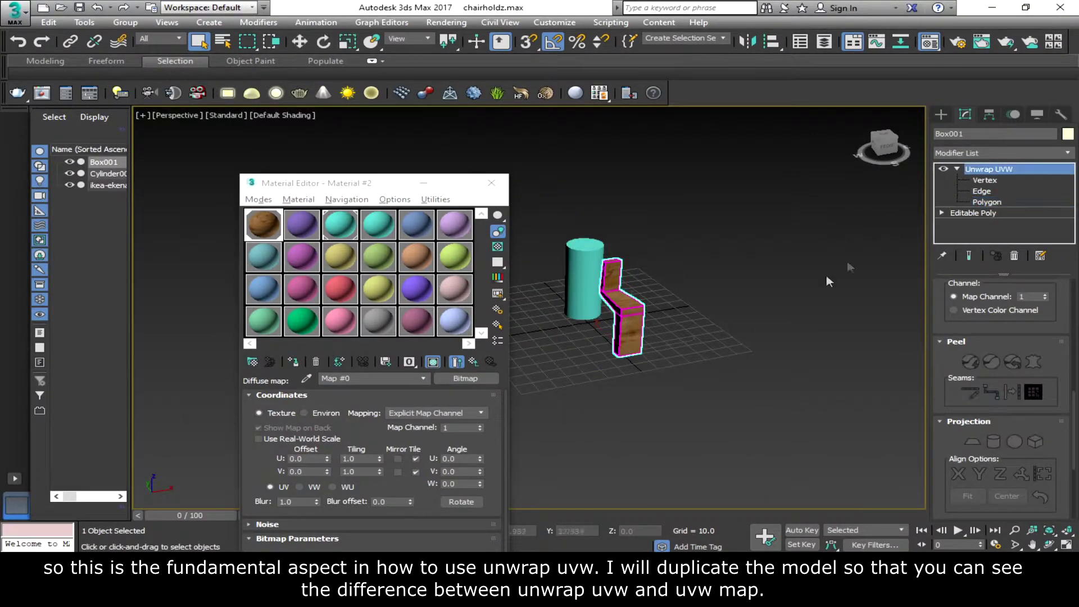
# Step: Shift-drag Box001 to the right to clone it as Box002
pyautogui.click(660, 316)
pyautogui.scroll(4, 630, 329)
pyautogui.click(605, 336)
pyautogui.press('w')
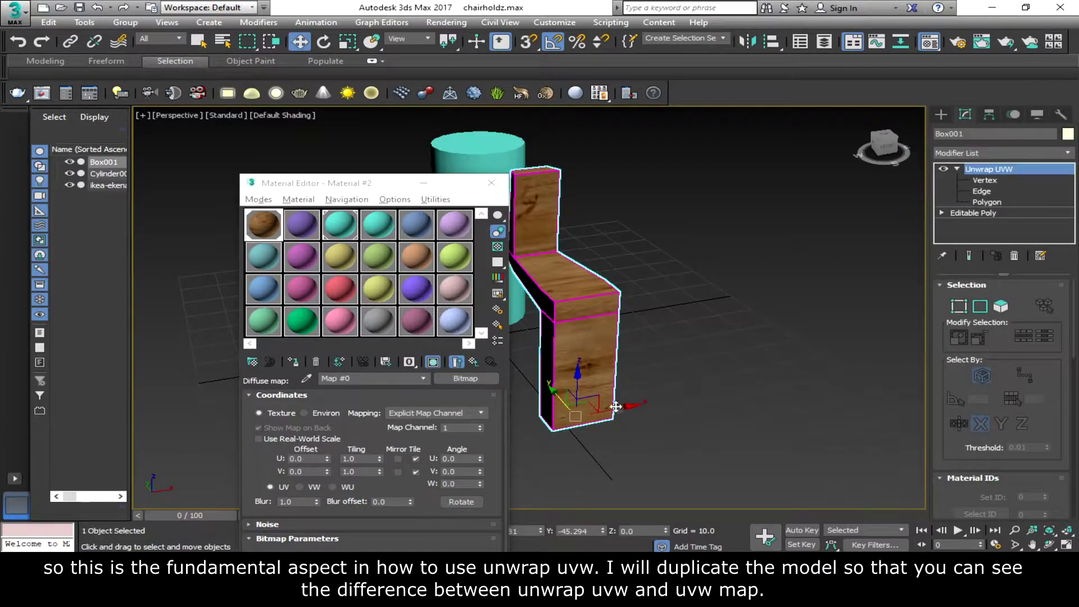
pyautogui.keyDown('shift'); pyautogui.moveTo(618, 416); pyautogui.dragTo(802, 386); pyautogui.keyUp('shift')
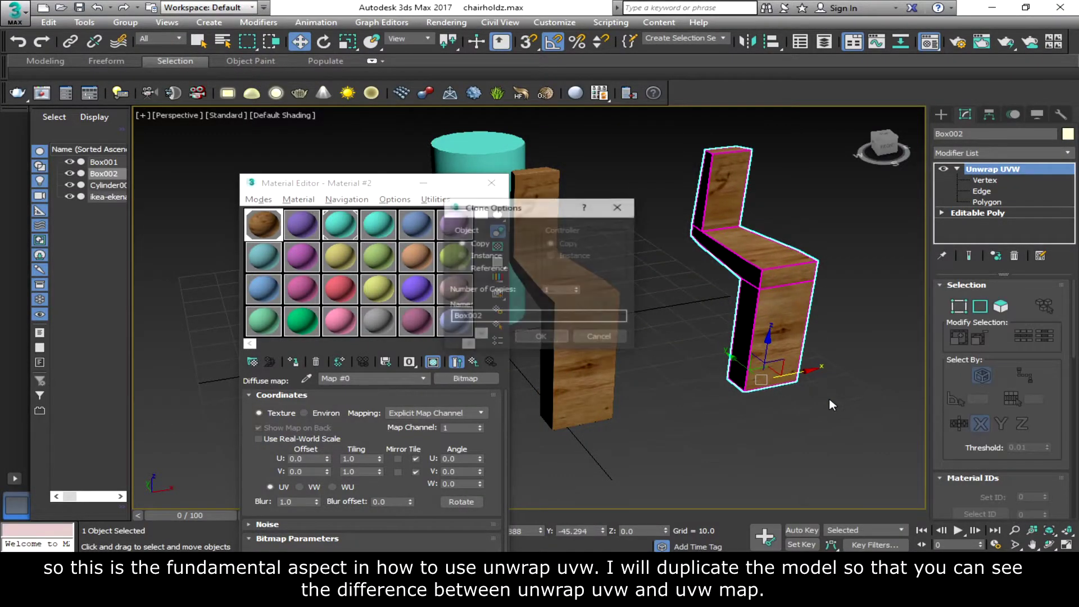
pyautogui.click(541, 338)
# Step: Close the Material Editor and delete Unwrap UVW from Box002's stack
pyautogui.press('m')
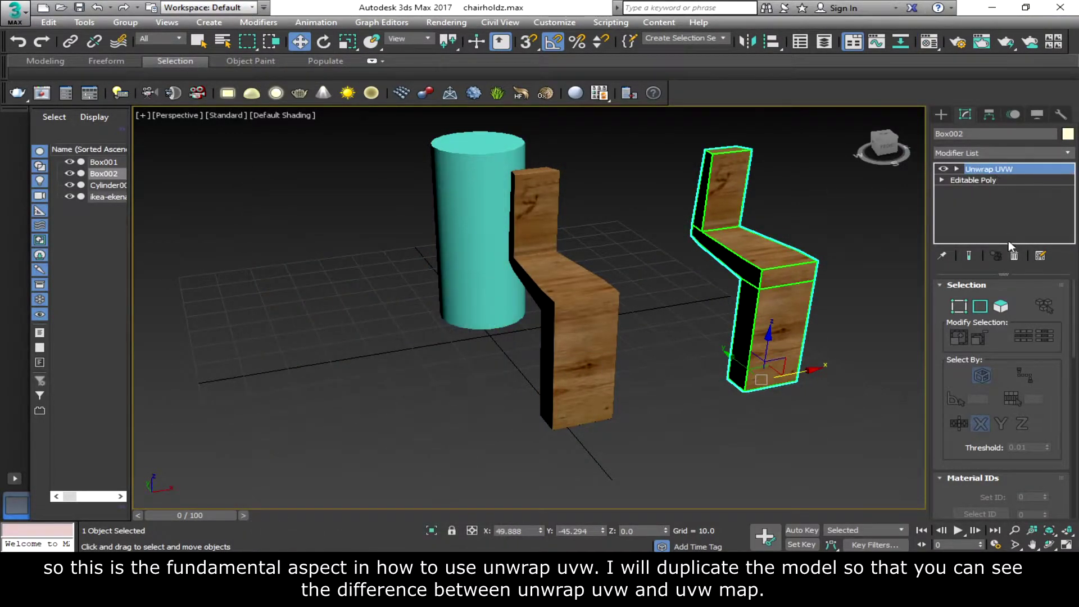
pyautogui.click(1015, 255)
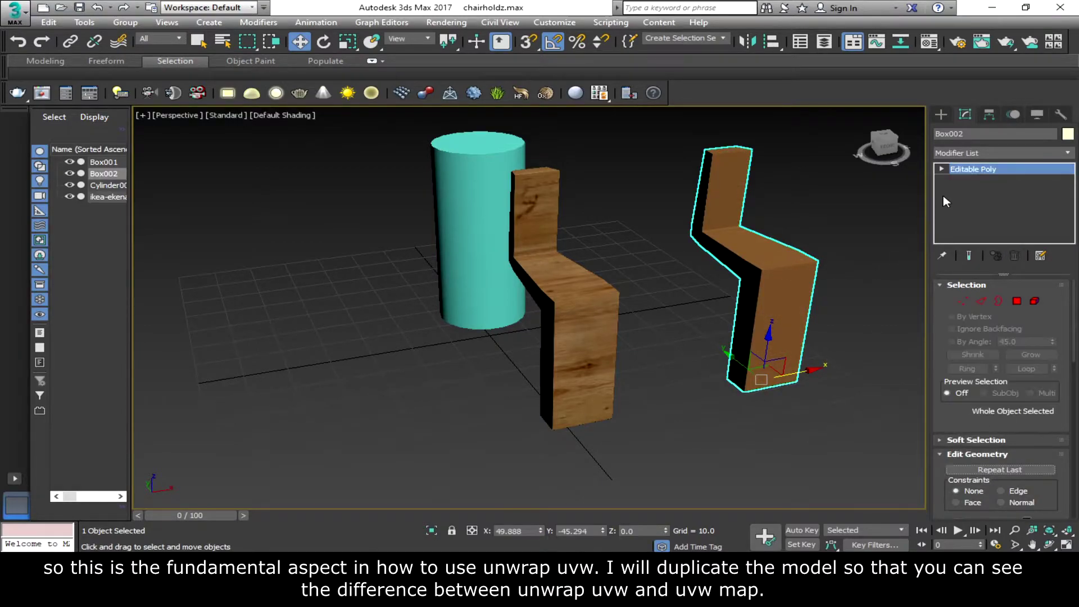
pyautogui.click(960, 153)
# Step: Add a UVW Map modifier with Box mapping to Box002 and inspect it from below
pyautogui.press('u')
pyautogui.press('u')
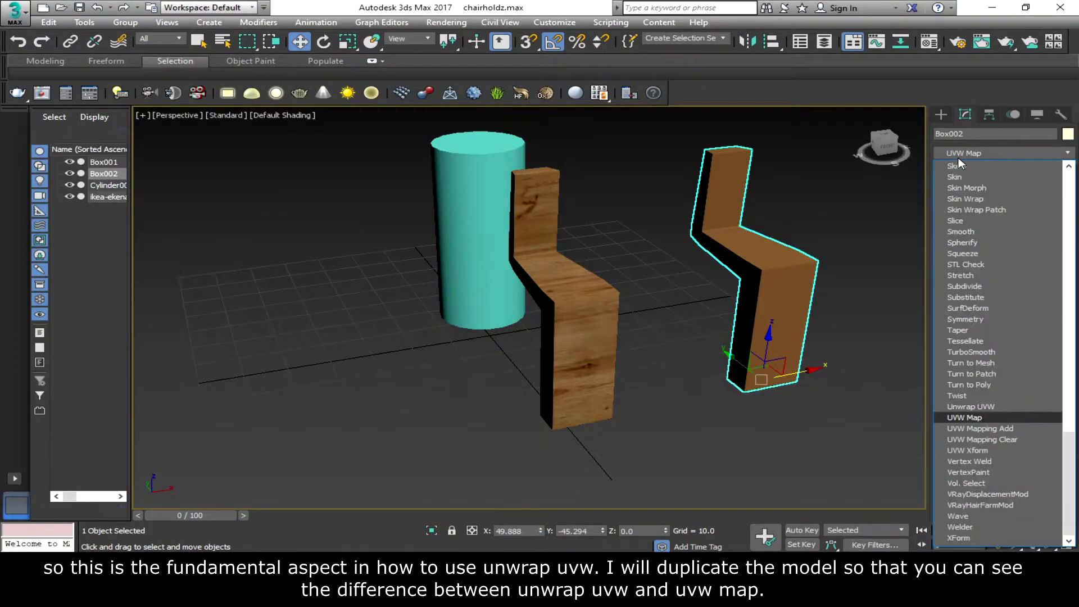
pyautogui.press('Return')
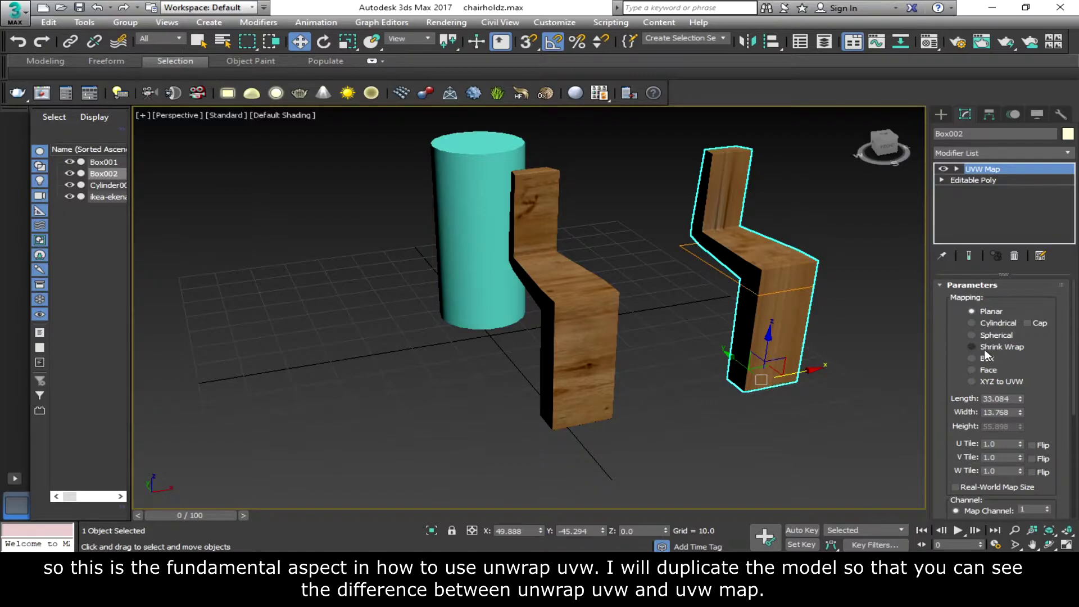
pyautogui.click(972, 358)
pyautogui.keyDown('alt'); pyautogui.moveTo(832, 330); pyautogui.dragTo(591, 306, button='middle'); pyautogui.keyUp('alt')
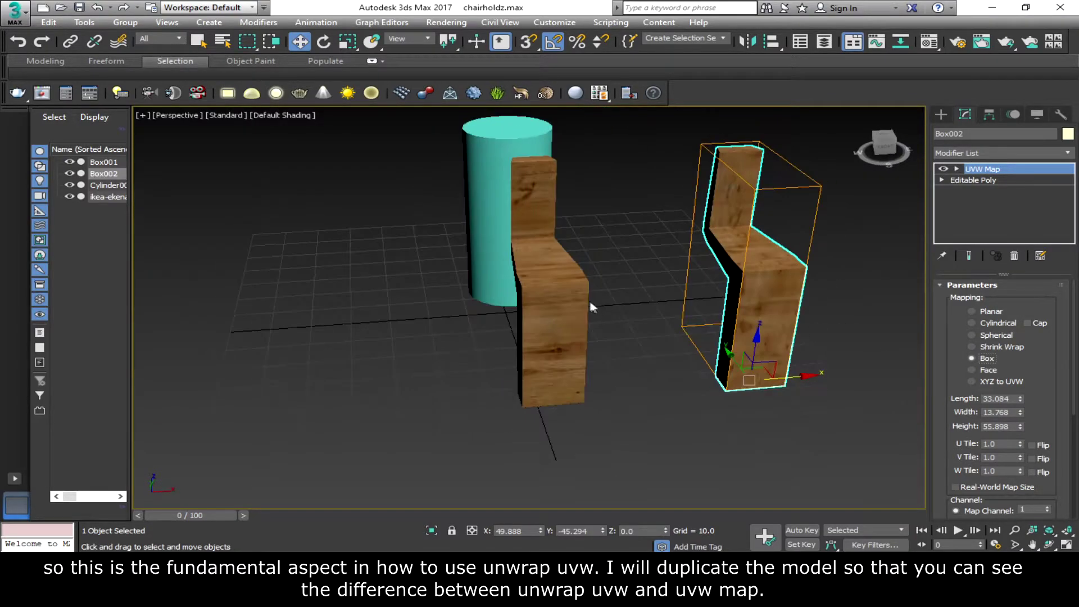
pyautogui.scroll(5, 590, 307)
pyautogui.scroll(4, 674, 281)
pyautogui.scroll(2, 750, 254)
pyautogui.scroll(-2, 747, 251)
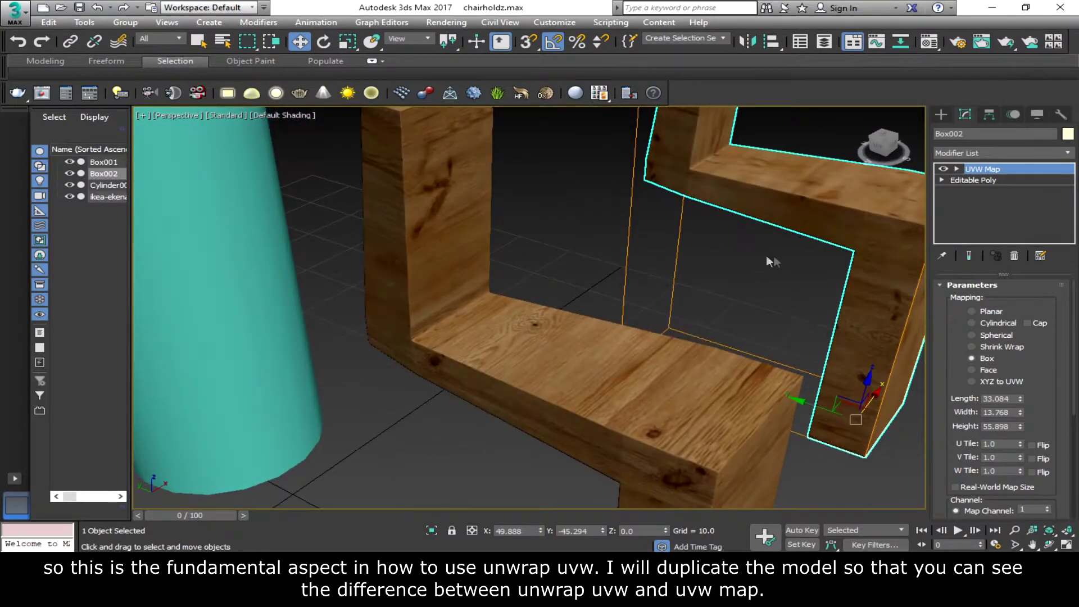
pyautogui.scroll(-5, 719, 250)
pyautogui.scroll(7, 626, 316)
pyautogui.moveTo(626, 316)
pyautogui.keyDown('alt'); pyautogui.mouseDown(button='middle')
pyautogui.moveTo(445, 216)
pyautogui.moveTo(496, 283)
pyautogui.moveTo(518, 252)
pyautogui.moveTo(696, 296)
pyautogui.mouseUp(button='middle'); pyautogui.keyUp('alt')
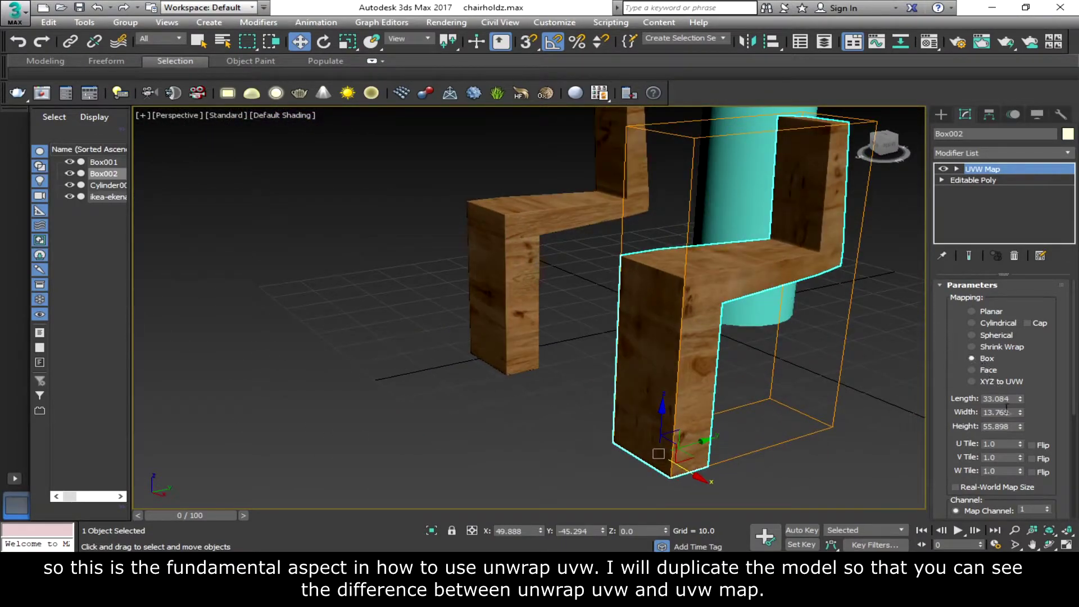
# Step: Set the UVW Map length, width and height to 20 each
pyautogui.doubleClick(995, 399)
pyautogui.write('20')
pyautogui.press('Tab')
pyautogui.write('20')
pyautogui.press('Tab')
pyautogui.write('20')
pyautogui.moveTo(887, 291)
pyautogui.keyDown('alt'); pyautogui.mouseDown(button='middle')
pyautogui.moveTo(623, 262)
pyautogui.moveTo(446, 323)
pyautogui.moveTo(443, 213)
pyautogui.moveTo(520, 219)
pyautogui.moveTo(562, 288)
pyautogui.moveTo(555, 303)
pyautogui.mouseUp(button='middle'); pyautogui.keyUp('alt')
pyautogui.scroll(-3, 445, 323)
pyautogui.scroll(2, 405, 231)
# Step: Compare against Box001, then delete the UVW Map and the Box002 copy
pyautogui.click(395, 229)
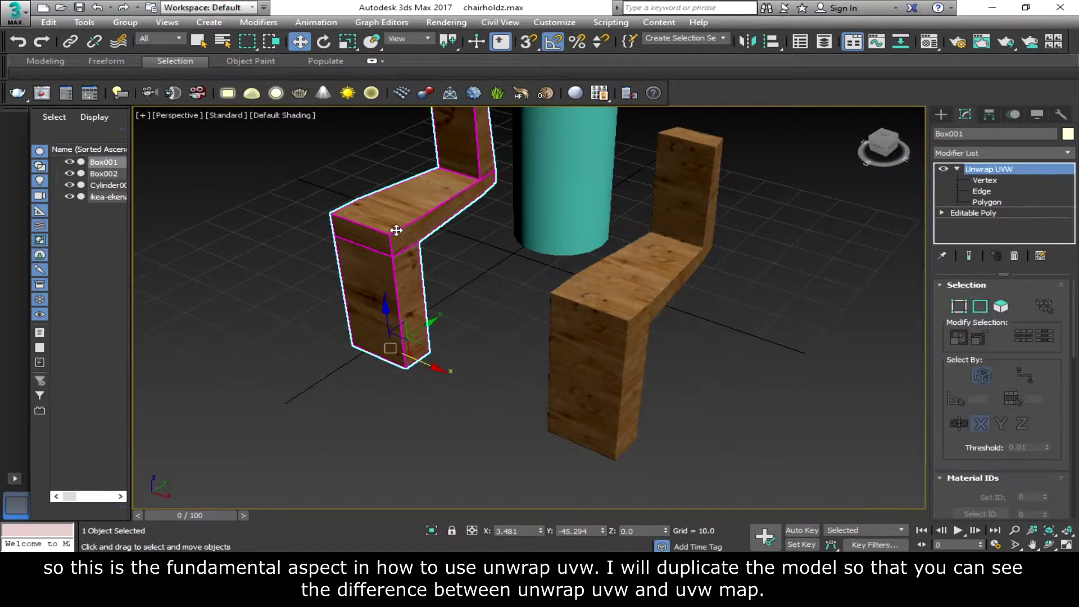
pyautogui.click(638, 275)
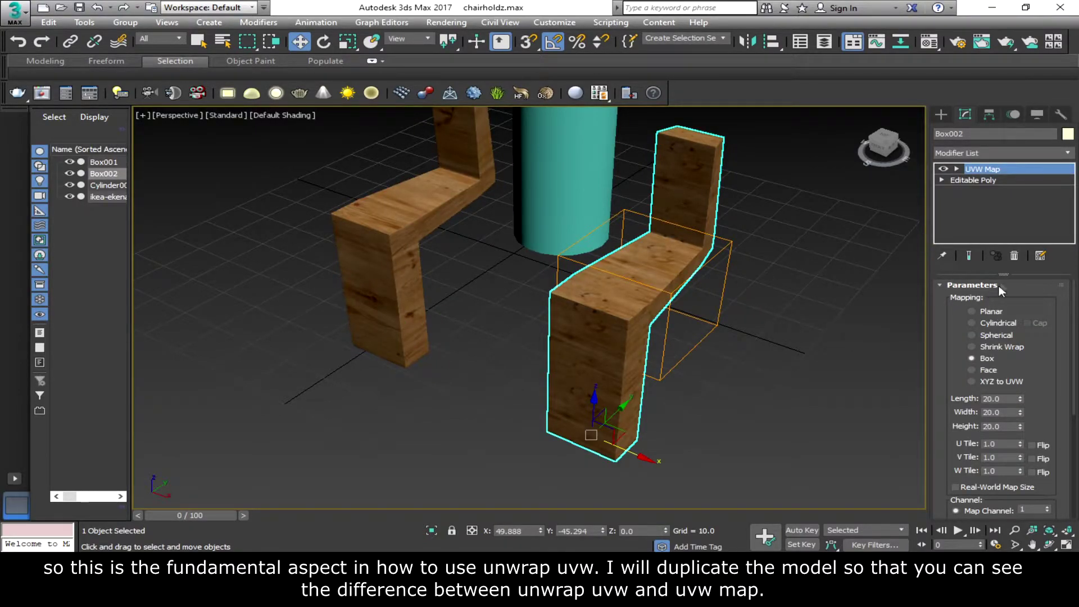
pyautogui.click(1015, 256)
pyautogui.scroll(-3, 759, 286)
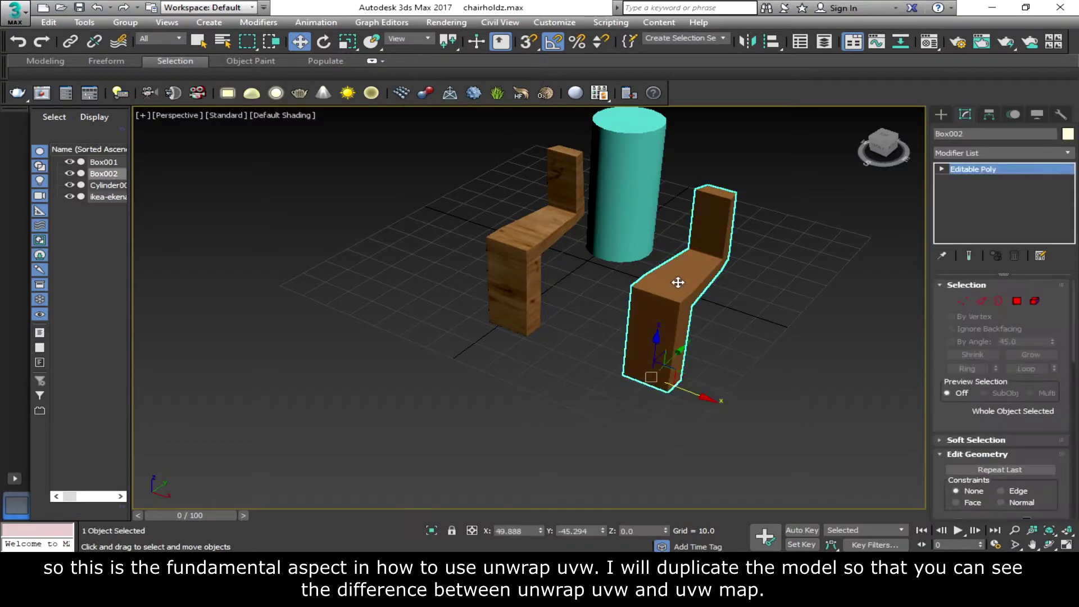
pyautogui.press('Delete')
pyautogui.moveTo(718, 308)
pyautogui.keyDown('alt'); pyautogui.mouseDown(button='middle')
pyautogui.moveTo(639, 308)
pyautogui.moveTo(626, 320)
pyautogui.mouseUp(button='middle'); pyautogui.keyUp('alt')
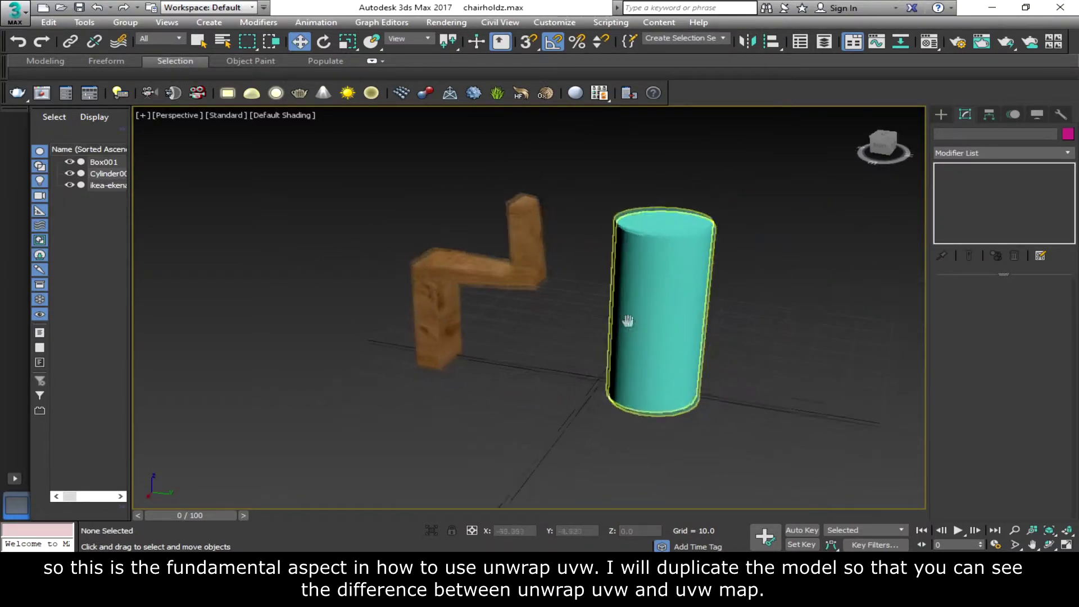
# Step: Select Cylinder001 (radius 11.256, height 53.276) and pan the view to frame it
pyautogui.click(626, 321)
pyautogui.scroll(3, 627, 321)
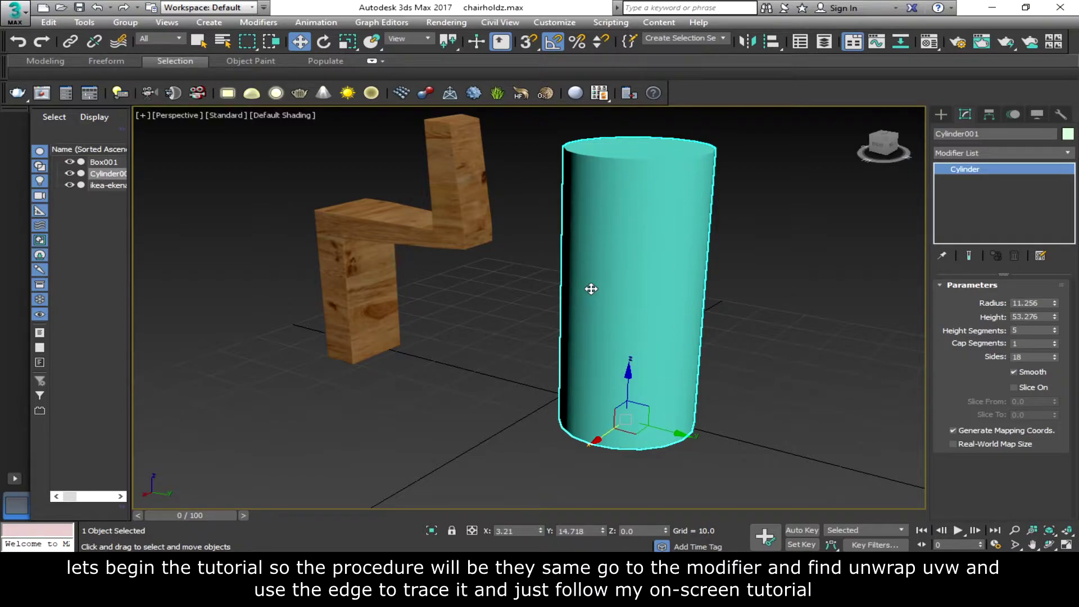
pyautogui.moveTo(737, 305); pyautogui.dragTo(677, 305, button='middle')
pyautogui.scroll(-3, 677, 305)
pyautogui.scroll(3, 649, 333)
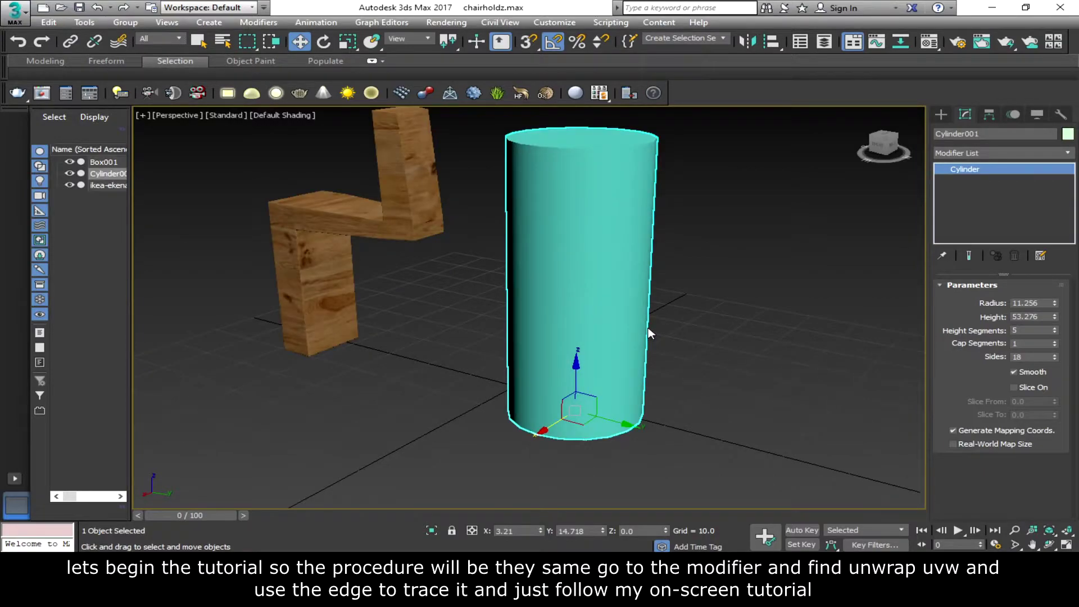
pyautogui.moveTo(638, 327); pyautogui.dragTo(637, 337, button='middle')
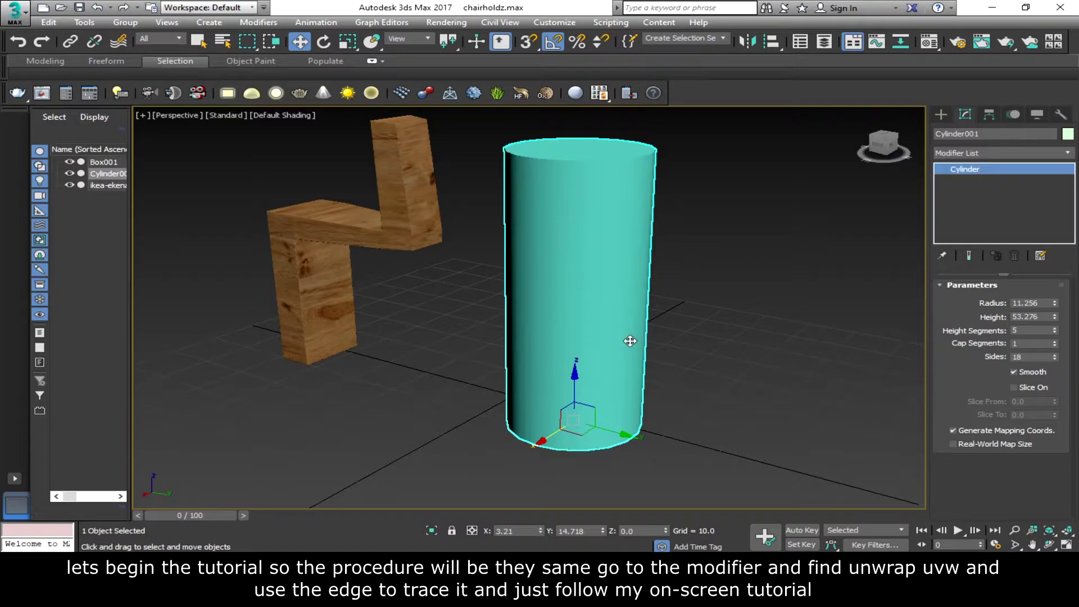
pyautogui.moveTo(633, 339); pyautogui.dragTo(632, 347, button='middle')
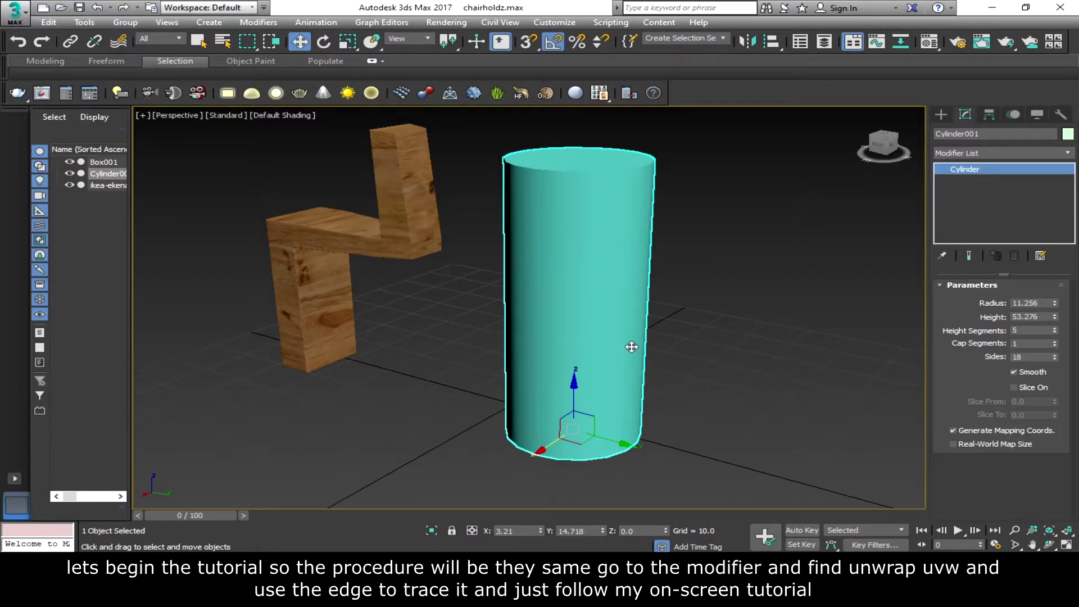
pyautogui.moveTo(621, 341)
pyautogui.mouseDown(button='middle')
pyautogui.moveTo(677, 329)
pyautogui.moveTo(588, 328)
pyautogui.mouseUp(button='middle')
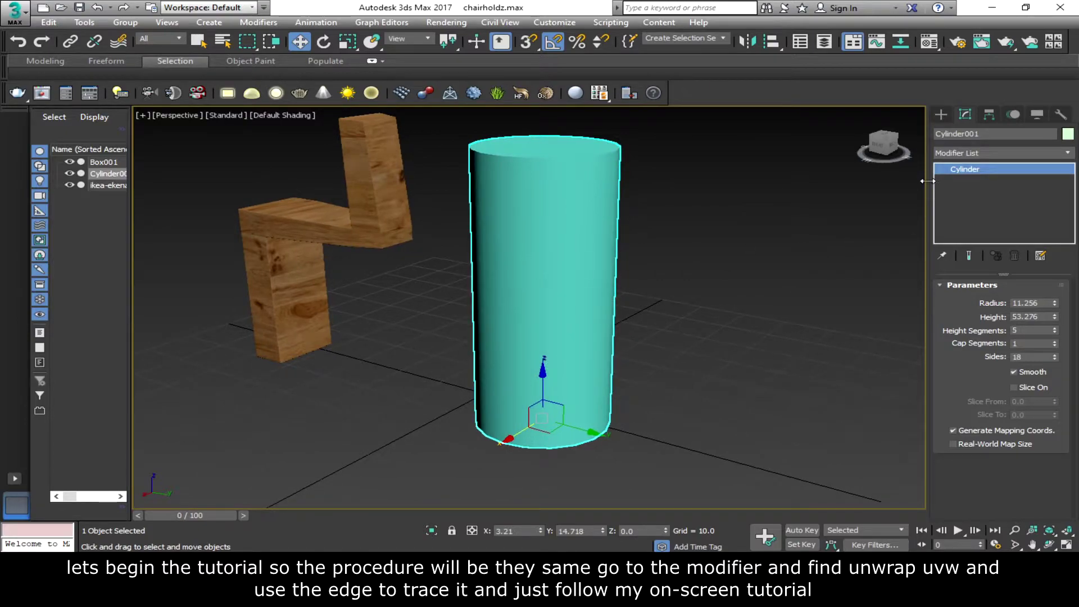
pyautogui.click(955, 153)
# Step: Try an Unwrap UVW on the cylinder, inspect its seam, then remove it
pyautogui.scroll(-7, 950, 163)
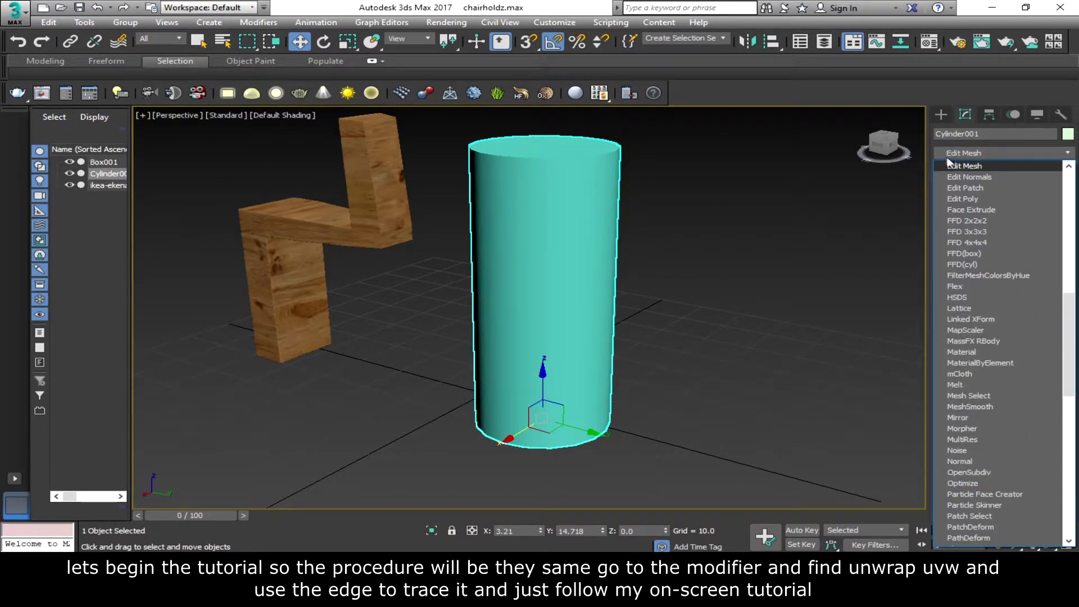
pyautogui.click(936, 144)
pyautogui.click(978, 153)
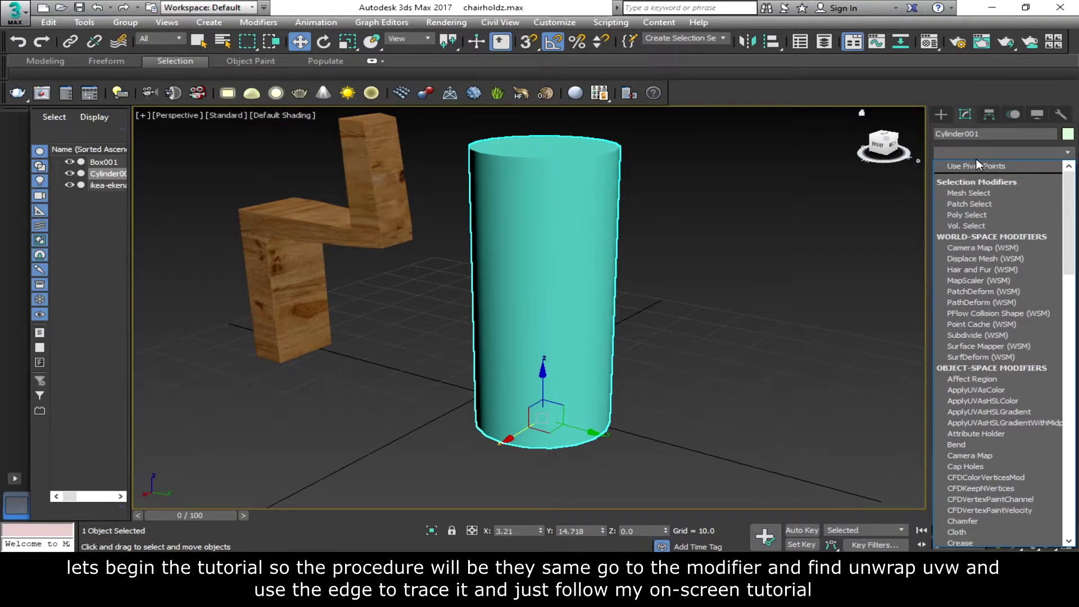
pyautogui.scroll(-10, 978, 164)
pyautogui.click(762, 389)
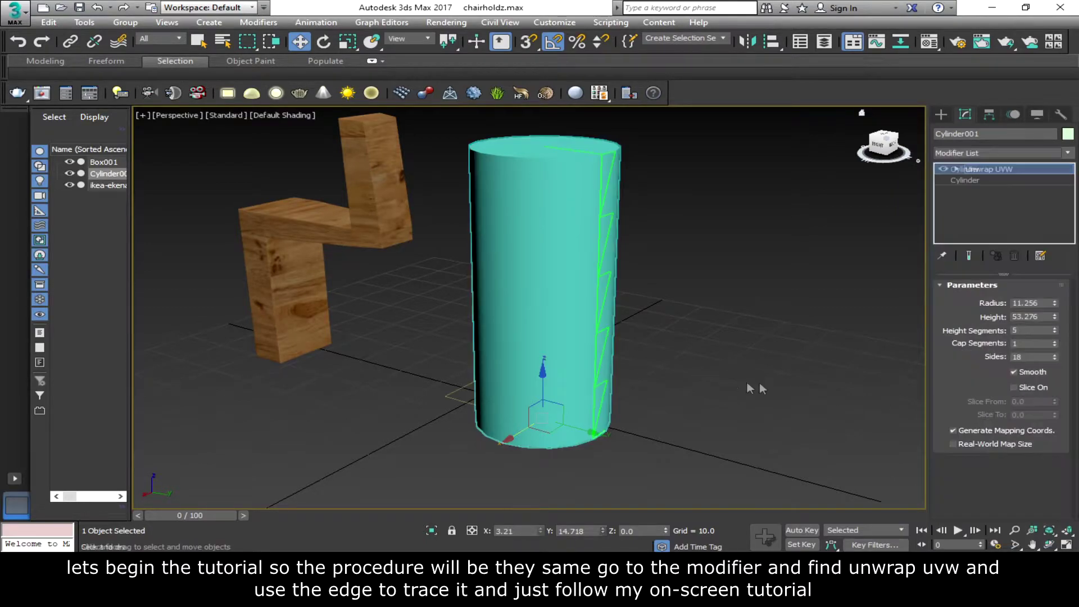
pyautogui.moveTo(614, 361)
pyautogui.keyDown('alt'); pyautogui.mouseDown(button='middle')
pyautogui.moveTo(655, 392)
pyautogui.moveTo(595, 398)
pyautogui.moveTo(534, 271)
pyautogui.moveTo(608, 323)
pyautogui.moveTo(595, 351)
pyautogui.mouseUp(button='middle'); pyautogui.keyUp('alt')
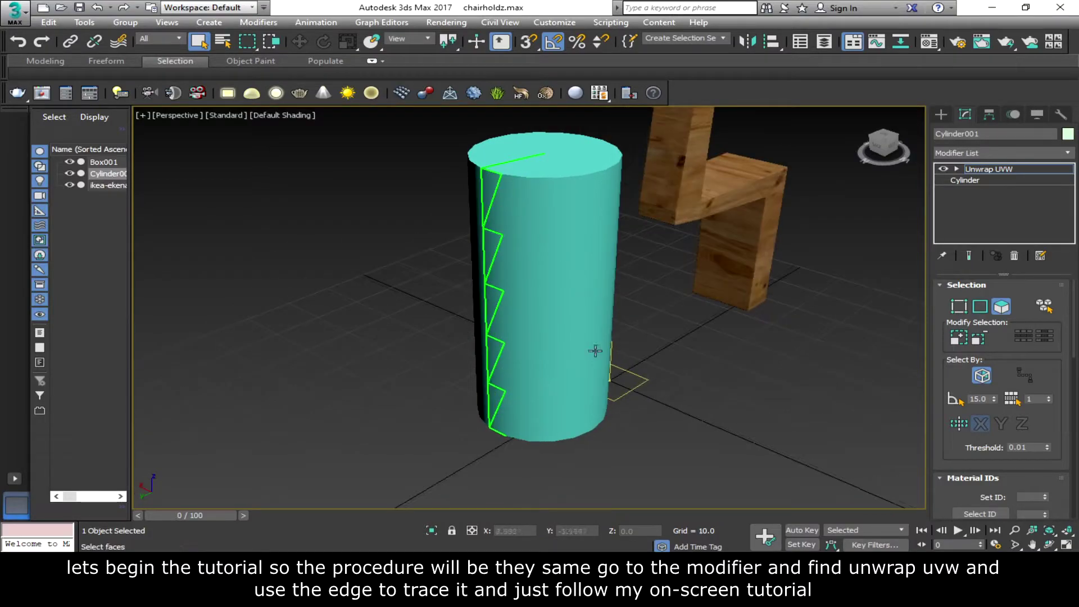
pyautogui.click(1016, 256)
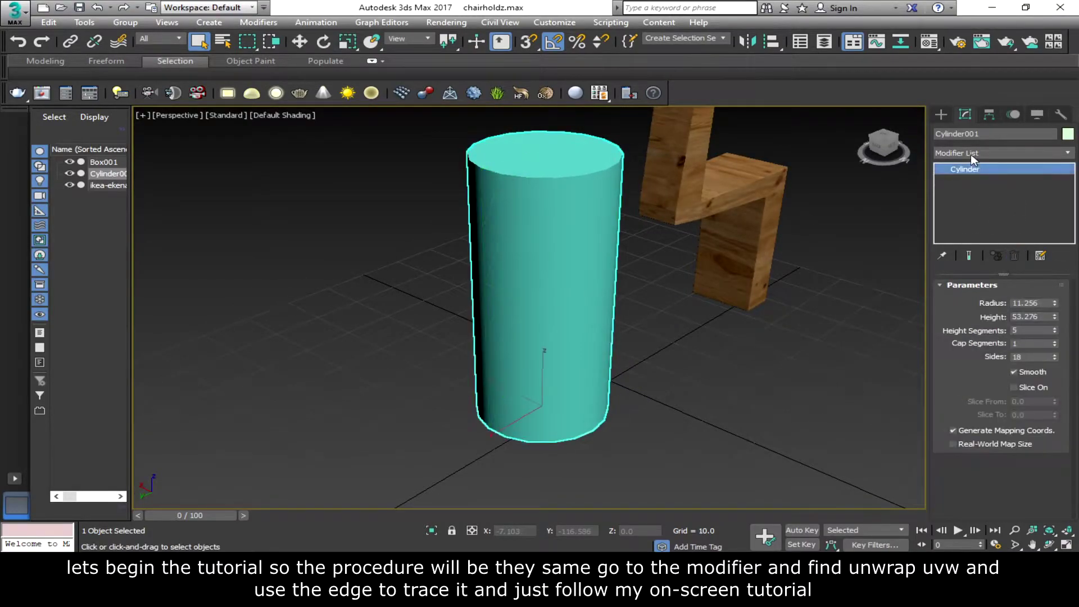
# Step: Clear the cylinder's existing mapping coordinates with a modifier from the U list
pyautogui.click(970, 154)
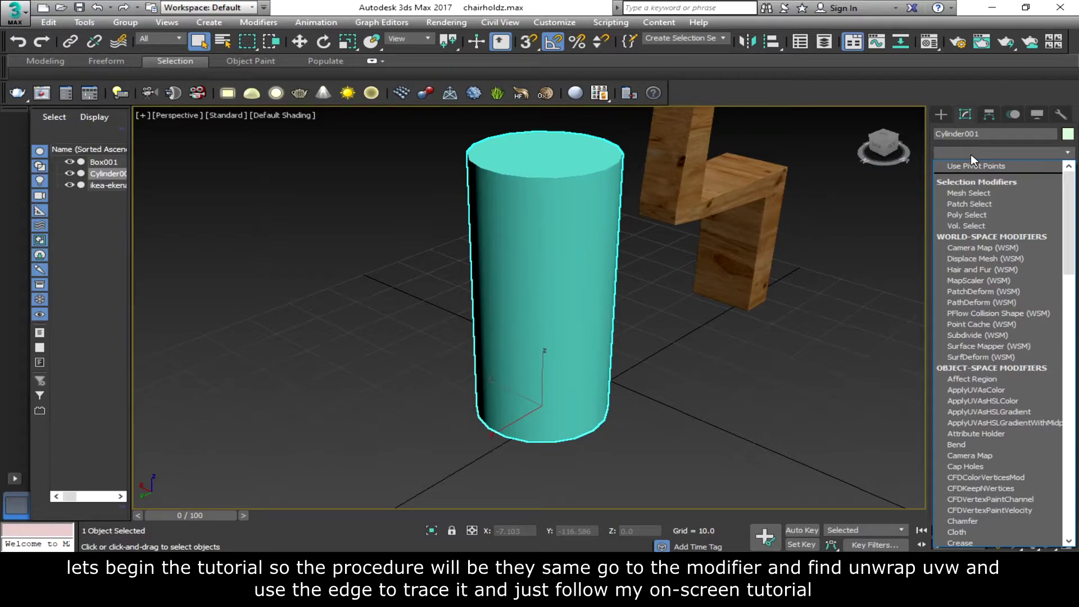
pyautogui.press('u')
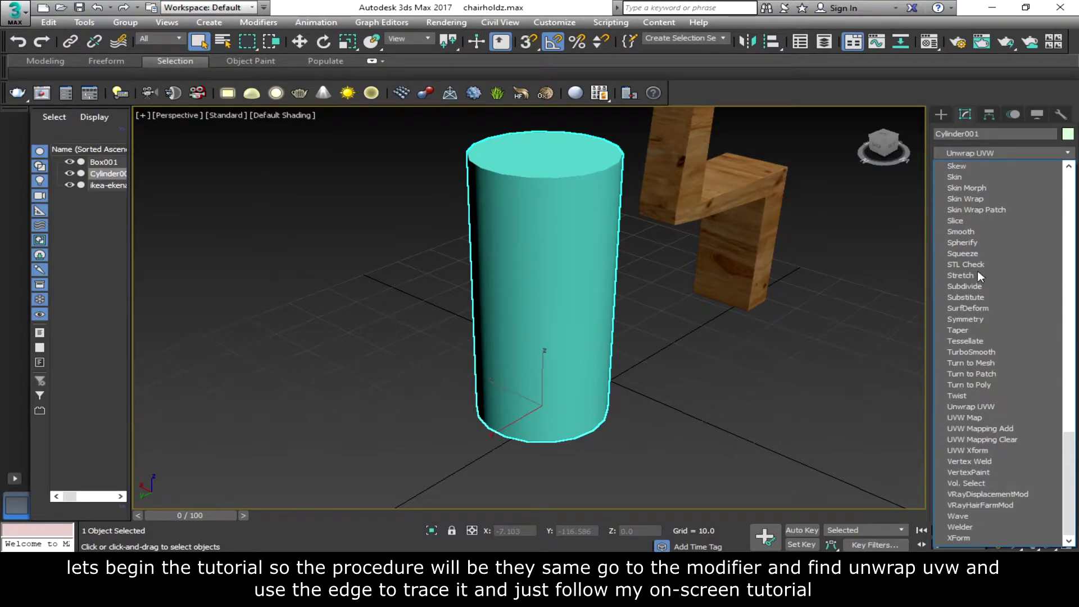
pyautogui.click(1003, 442)
# Step: Add Edit Poly and collapse the cylinder's whole stack to an Editable Poly
pyautogui.click(977, 153)
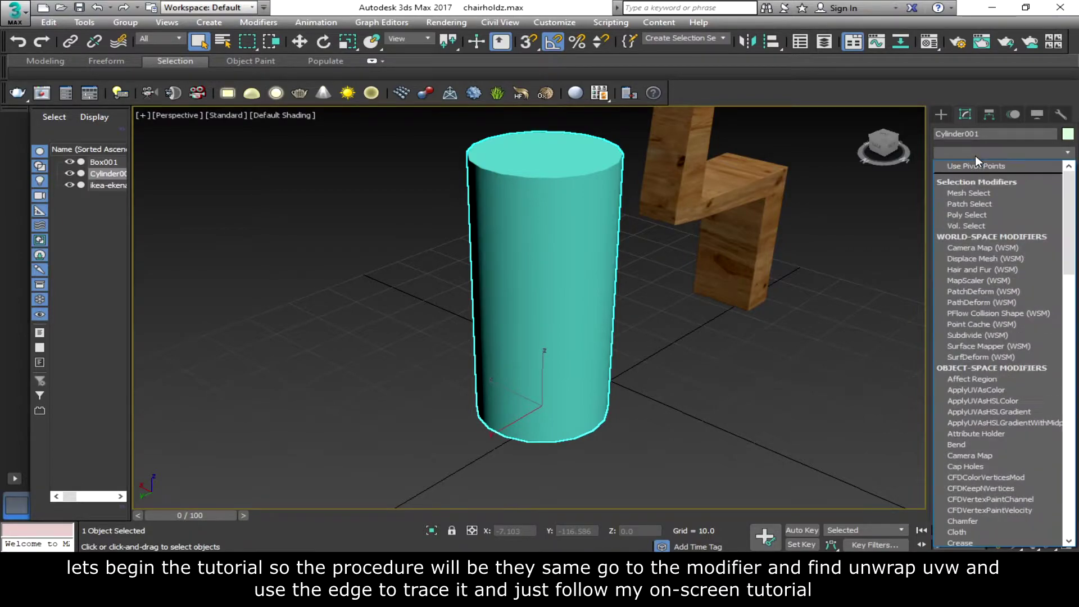
pyautogui.write('esh')
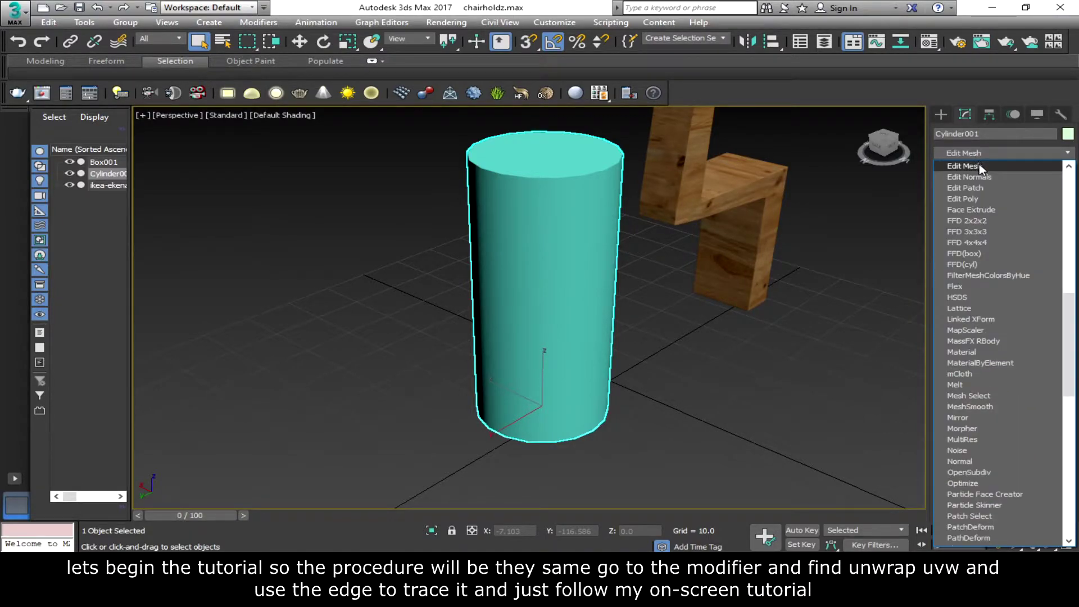
pyautogui.click(976, 199)
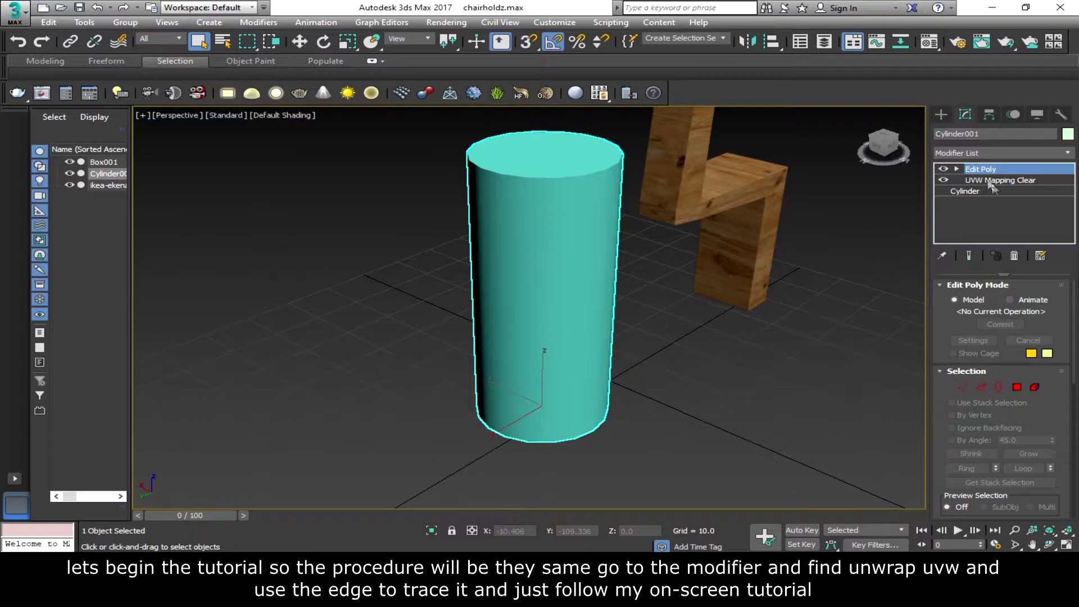
pyautogui.rightClick(1016, 175)
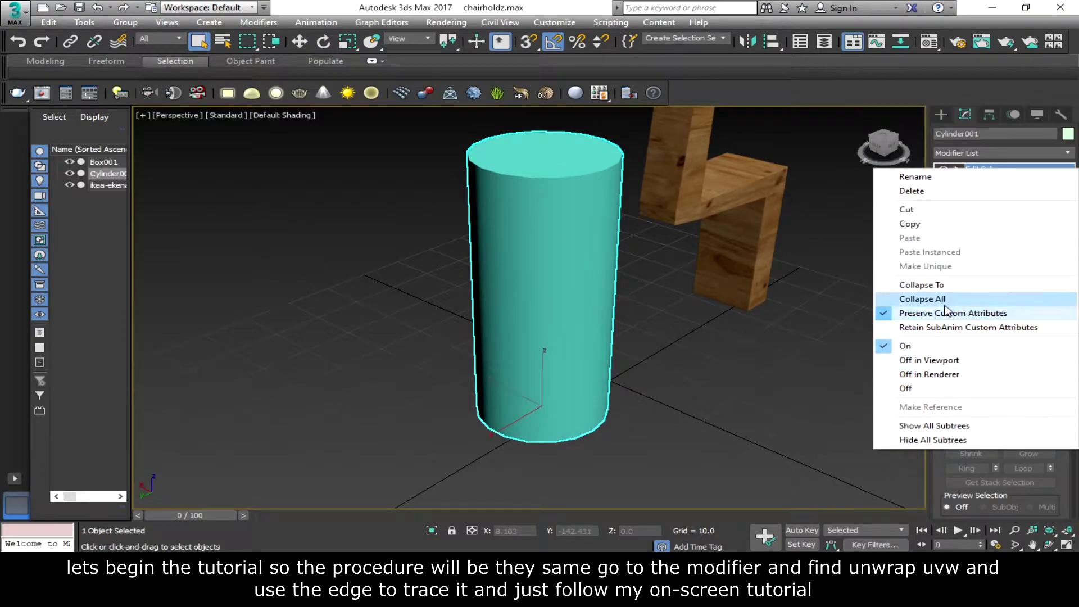
pyautogui.click(919, 299)
pyautogui.click(609, 321)
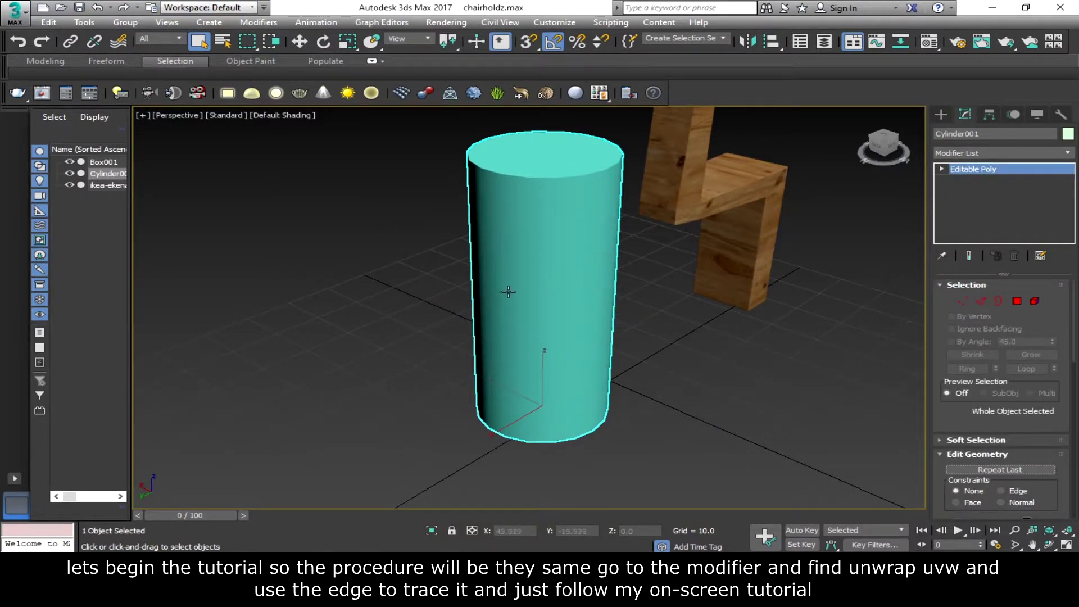
# Step: Add a fresh Unwrap UVW modifier on top of the collapsed cylinder
pyautogui.click(990, 155)
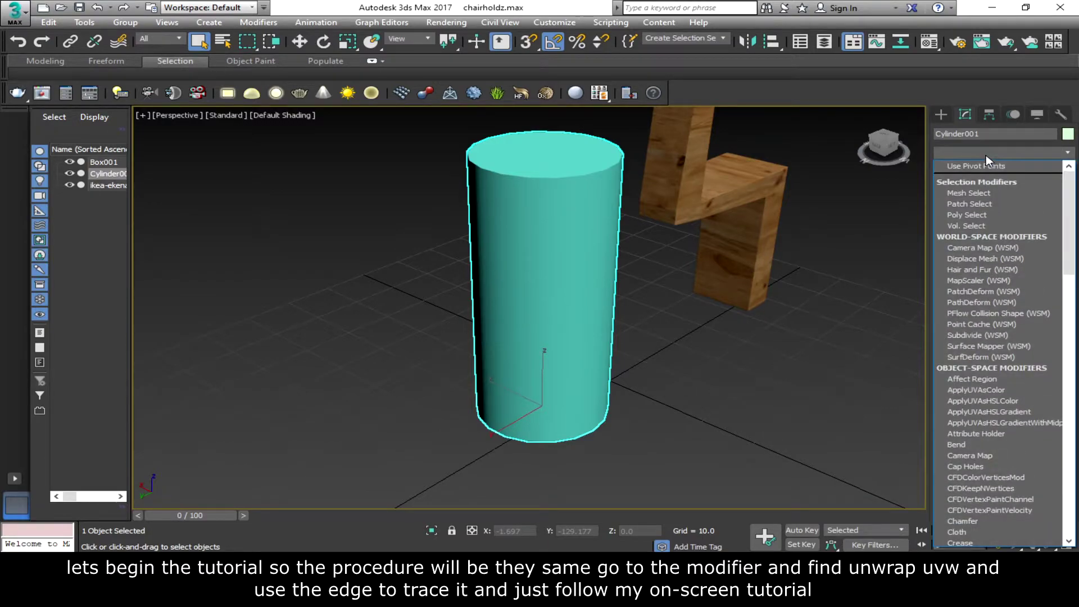
pyautogui.write('u')
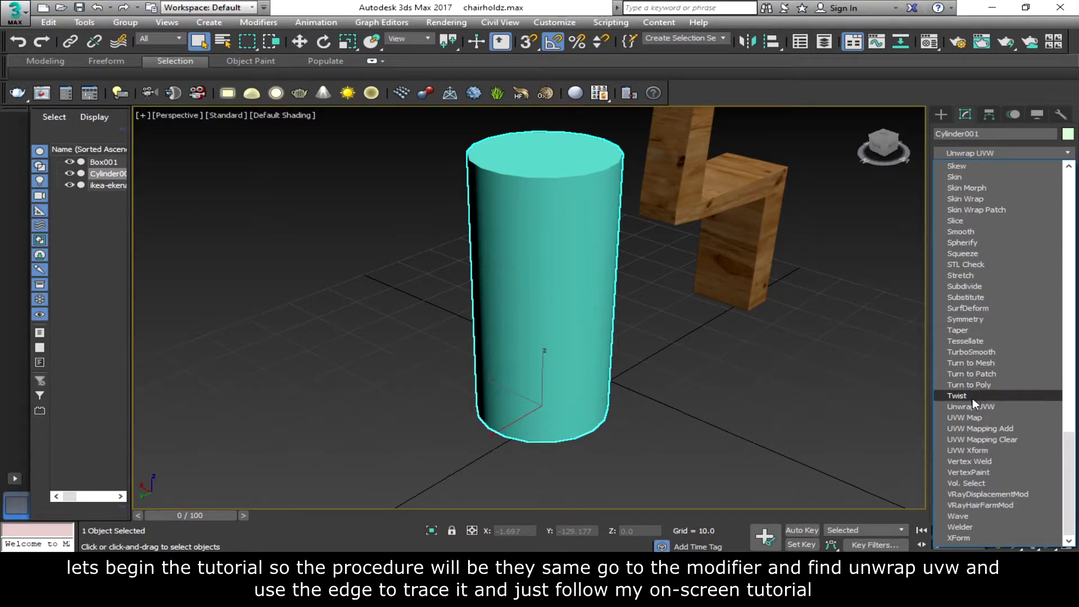
pyautogui.click(978, 407)
pyautogui.scroll(-5, 598, 323)
pyautogui.moveTo(598, 322)
pyautogui.keyDown('alt'); pyautogui.mouseDown(button='middle')
pyautogui.moveTo(568, 326)
pyautogui.moveTo(581, 334)
pyautogui.moveTo(649, 299)
pyautogui.mouseUp(button='middle'); pyautogui.keyUp('alt')
pyautogui.scroll(4, 580, 334)
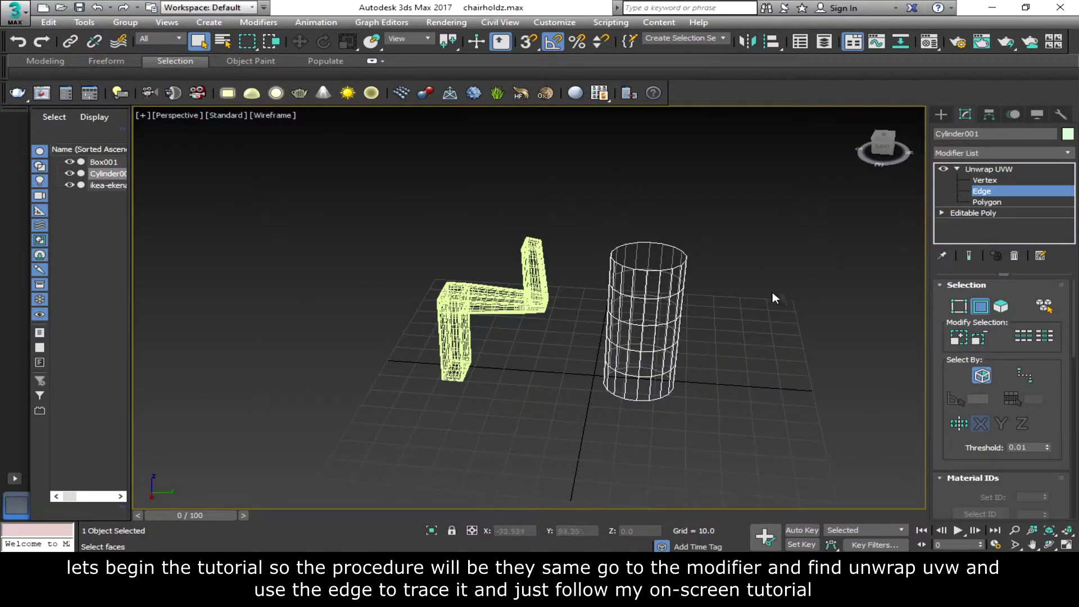
# Step: Open the UV editor and select only the edge ring around the cylinder's top rim
pyautogui.scroll(3, 780, 291)
pyautogui.scroll(-2, 1018, 405)
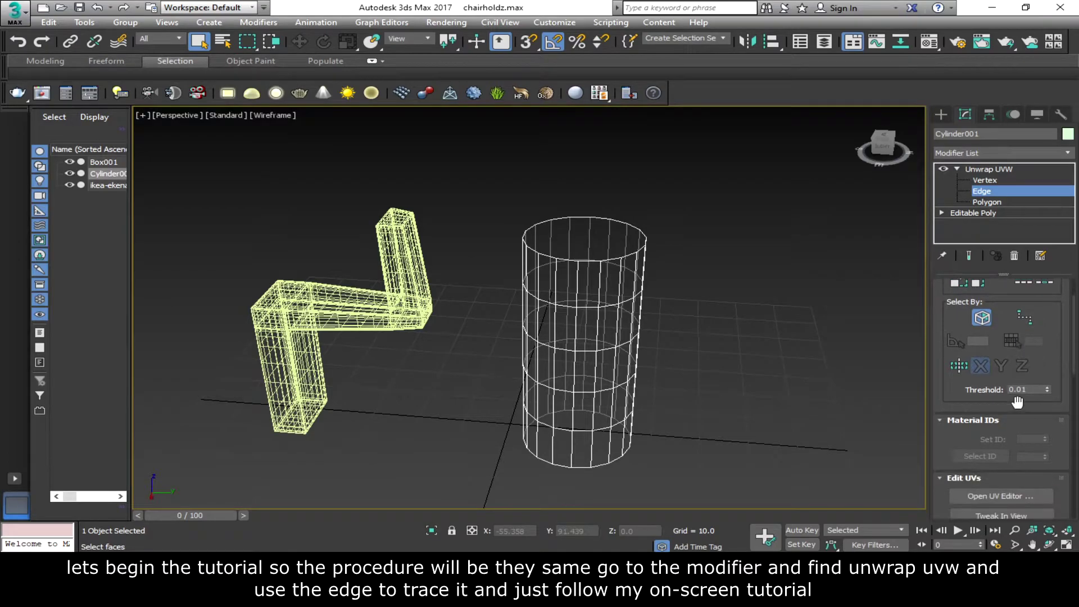
pyautogui.click(998, 496)
pyautogui.moveTo(707, 308)
pyautogui.mouseDown(button='middle')
pyautogui.moveTo(778, 304)
pyautogui.moveTo(869, 321)
pyautogui.mouseUp(button='middle')
pyautogui.click(720, 286)
pyautogui.moveTo(721, 286)
pyautogui.keyDown('alt'); pyautogui.mouseDown(button='middle')
pyautogui.moveTo(753, 302)
pyautogui.moveTo(606, 182)
pyautogui.mouseUp(button='middle'); pyautogui.keyUp('alt')
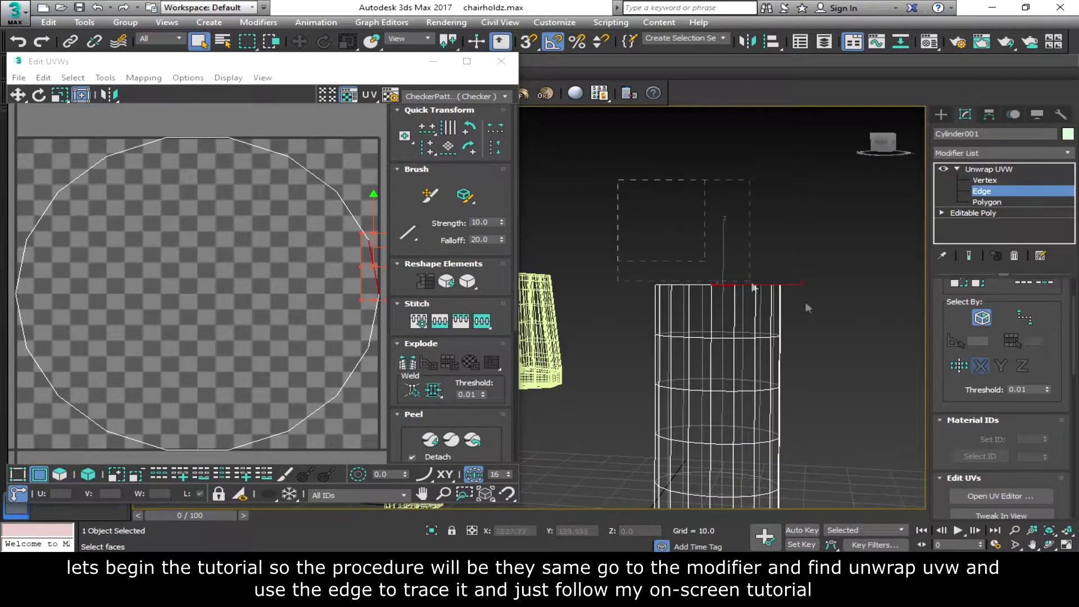
pyautogui.hotkey('alt', 'r')
pyautogui.moveTo(777, 340); pyautogui.dragTo(745, 281, button='middle')
pyautogui.moveTo(860, 364); pyautogui.dragTo(587, 267)
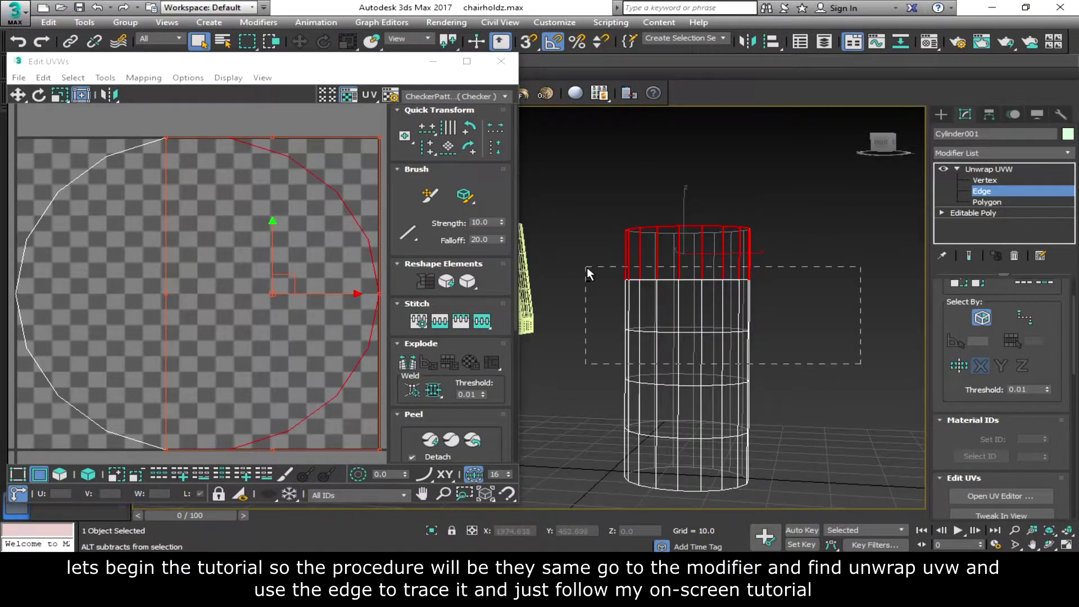
pyautogui.moveTo(753, 284)
pyautogui.keyDown('alt'); pyautogui.mouseDown(button='middle')
pyautogui.moveTo(750, 329)
pyautogui.moveTo(606, 289)
pyautogui.moveTo(604, 185)
pyautogui.mouseUp(button='middle'); pyautogui.keyUp('alt')
# Step: Convert the selected top rim edges into seams
pyautogui.moveTo(604, 180)
pyautogui.keyDown('ctrl'); pyautogui.mouseDown()
pyautogui.moveTo(768, 257)
pyautogui.moveTo(612, 258)
pyautogui.mouseUp(); pyautogui.keyUp('ctrl')
pyautogui.moveTo(612, 258)
pyautogui.keyDown('alt'); pyautogui.mouseDown(button='middle')
pyautogui.moveTo(599, 286)
pyautogui.moveTo(806, 309)
pyautogui.mouseUp(button='middle'); pyautogui.keyUp('alt')
pyautogui.scroll(-2, 994, 402)
pyautogui.scroll(-3, 994, 402)
pyautogui.scroll(-3, 994, 402)
pyautogui.scroll(-3, 994, 402)
pyautogui.scroll(2, 994, 403)
pyautogui.scroll(3, 995, 403)
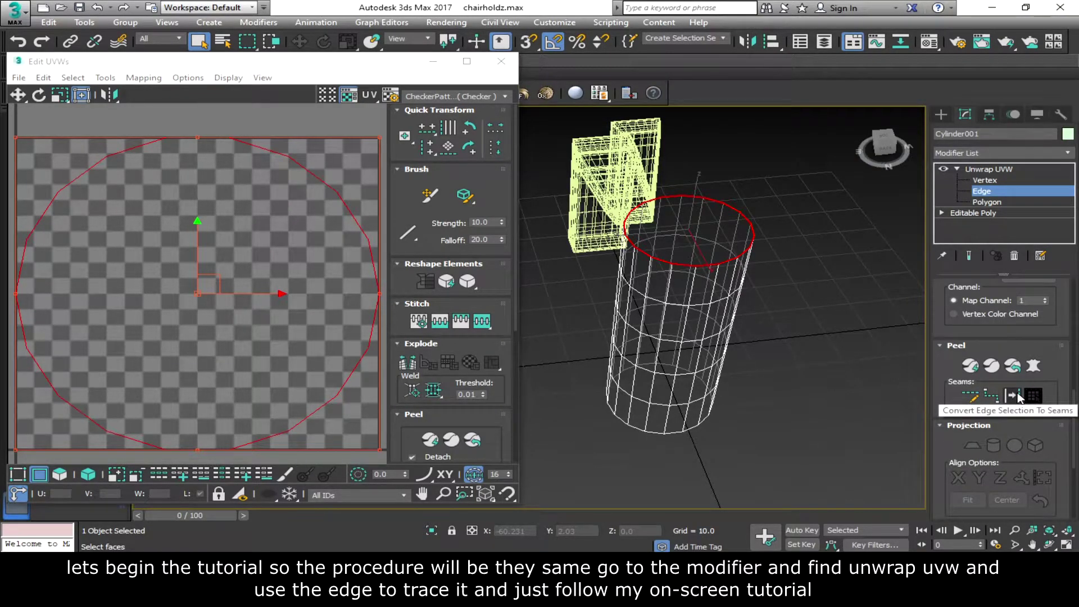
pyautogui.click(1019, 397)
# Step: Select only the cylinder's bottom rim edges and convert them into seams
pyautogui.scroll(-4, 814, 366)
pyautogui.keyDown('alt'); pyautogui.moveTo(794, 387); pyautogui.dragTo(806, 312, button='middle'); pyautogui.keyUp('alt')
pyautogui.scroll(1, 796, 393)
pyautogui.scroll(1, 792, 366)
pyautogui.scroll(3, 792, 366)
pyautogui.scroll(2, 893, 439)
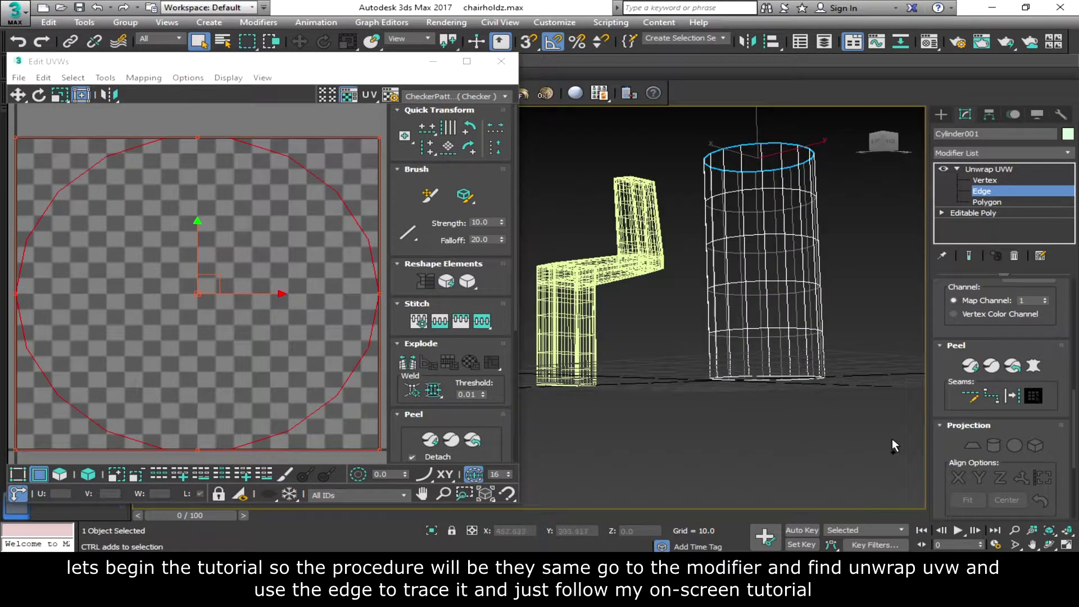
pyautogui.moveTo(669, 362); pyautogui.dragTo(668, 365)
pyautogui.keyDown('alt'); pyautogui.moveTo(668, 366); pyautogui.dragTo(579, 390, button='middle'); pyautogui.keyUp('alt')
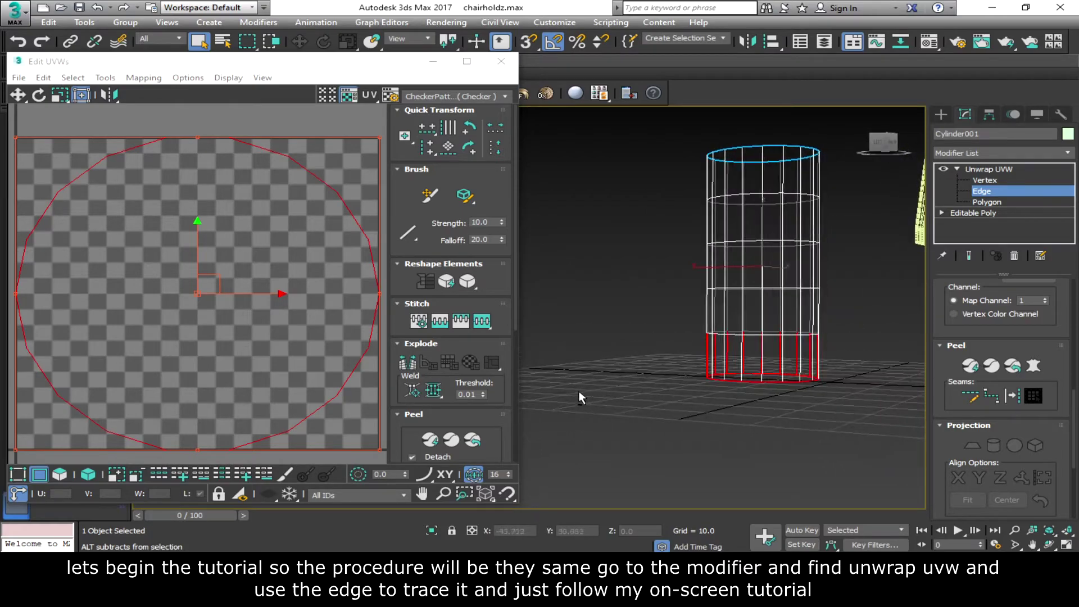
pyautogui.moveTo(650, 368)
pyautogui.keyDown('alt'); pyautogui.mouseDown(button='middle')
pyautogui.moveTo(679, 413)
pyautogui.moveTo(569, 415)
pyautogui.moveTo(829, 423)
pyautogui.moveTo(873, 360)
pyautogui.mouseUp(button='middle'); pyautogui.keyUp('alt')
pyautogui.moveTo(873, 354); pyautogui.dragTo(673, 359)
pyautogui.moveTo(827, 366)
pyautogui.keyDown('alt'); pyautogui.mouseDown(button='middle')
pyautogui.moveTo(850, 356)
pyautogui.moveTo(721, 367)
pyautogui.moveTo(848, 360)
pyautogui.moveTo(762, 363)
pyautogui.mouseUp(button='middle'); pyautogui.keyUp('alt')
pyautogui.moveTo(836, 357)
pyautogui.keyDown('alt'); pyautogui.mouseDown(button='middle')
pyautogui.moveTo(534, 396)
pyautogui.moveTo(702, 416)
pyautogui.mouseUp(button='middle'); pyautogui.keyUp('alt')
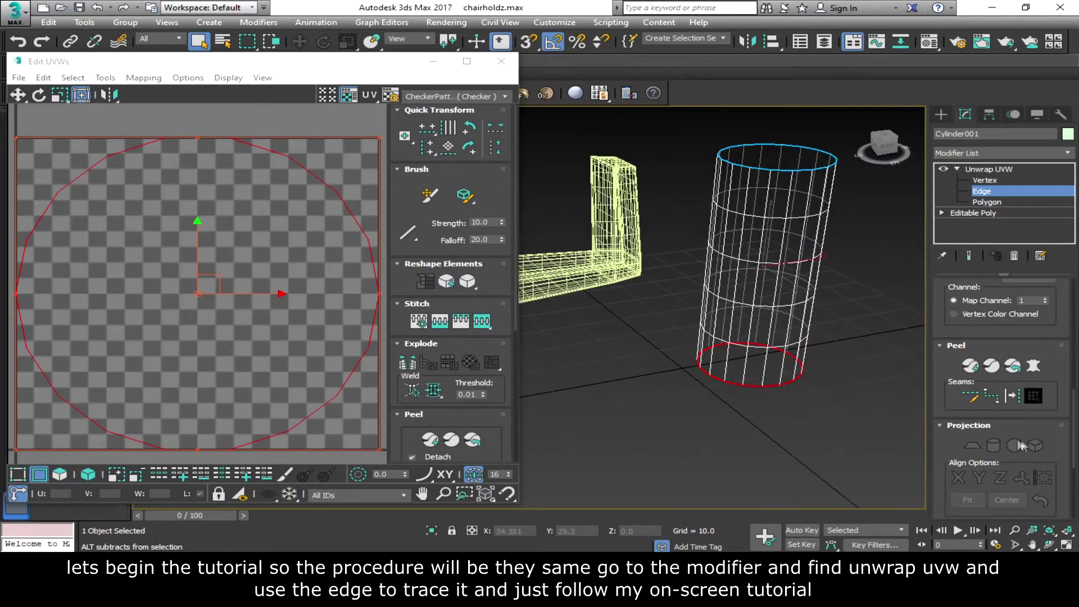
pyautogui.click(1016, 398)
# Step: Select a vertical edge on the cylinder's side
pyautogui.keyDown('alt'); pyautogui.moveTo(877, 338); pyautogui.dragTo(823, 365, button='middle'); pyautogui.keyUp('alt')
pyautogui.scroll(2, 859, 373)
pyautogui.scroll(3, 815, 315)
pyautogui.scroll(3, 753, 225)
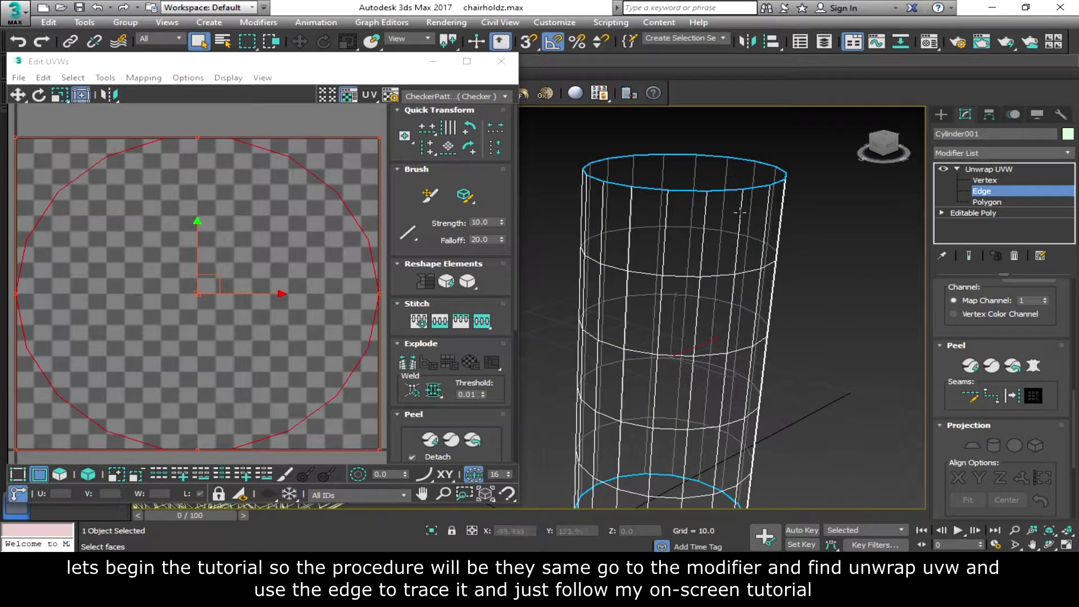
pyautogui.click(740, 212)
pyautogui.scroll(2, 1037, 347)
pyautogui.scroll(1, 1044, 360)
pyautogui.scroll(2, 1044, 360)
pyautogui.scroll(2, 1045, 327)
pyautogui.scroll(2, 1034, 338)
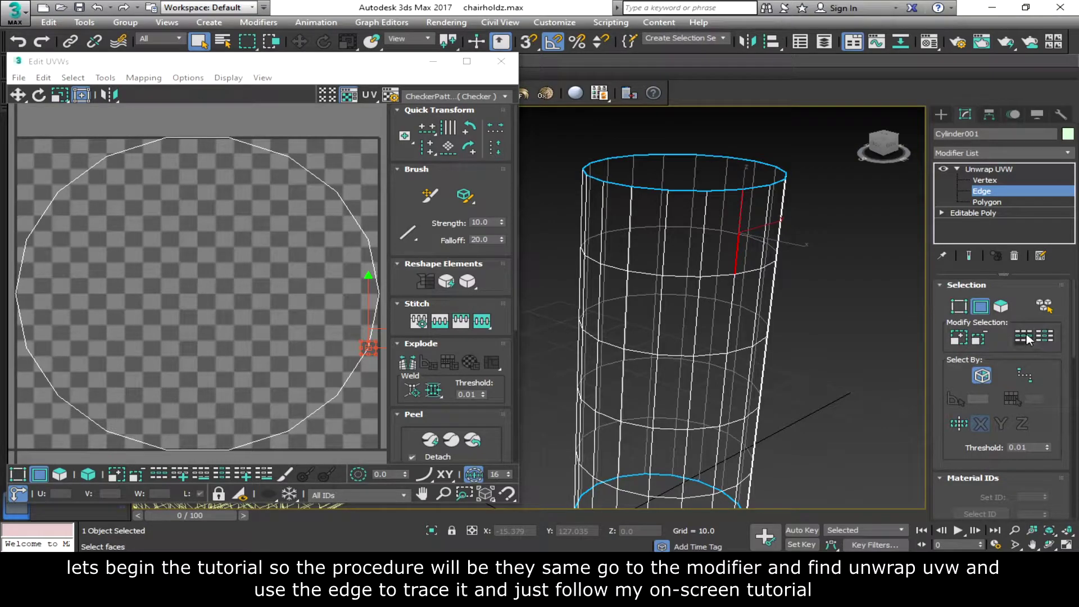
pyautogui.scroll(-3, 841, 317)
pyautogui.keyDown('alt'); pyautogui.moveTo(845, 371); pyautogui.dragTo(818, 375, button='middle'); pyautogui.keyUp('alt')
pyautogui.scroll(3, 827, 315)
pyautogui.moveTo(827, 309)
pyautogui.keyDown('alt'); pyautogui.mouseDown(button='middle')
pyautogui.moveTo(852, 342)
pyautogui.moveTo(790, 307)
pyautogui.mouseUp(button='middle'); pyautogui.keyUp('alt')
pyautogui.click(765, 278)
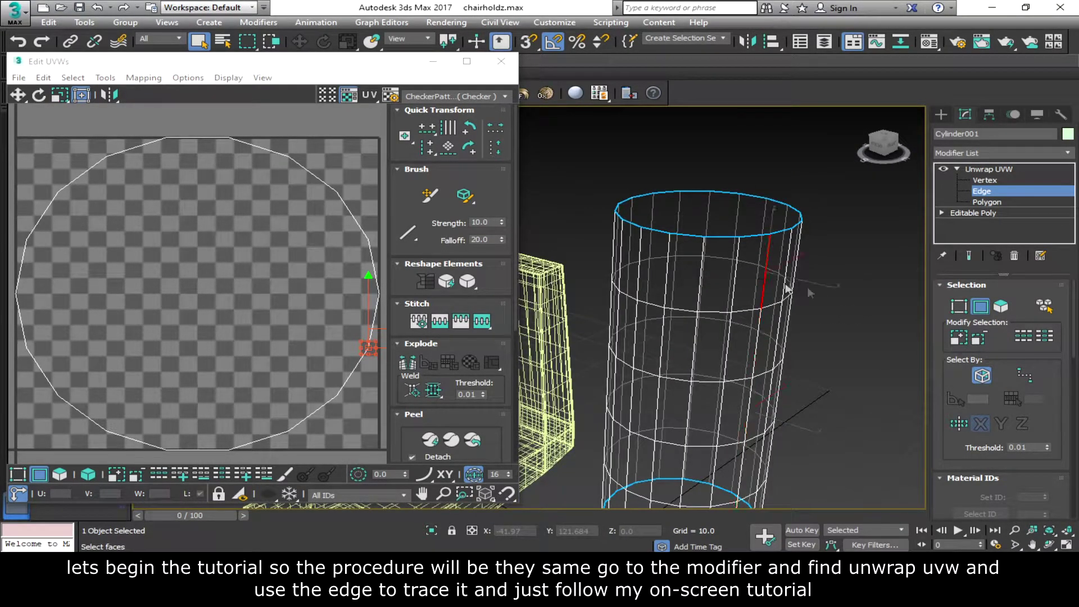
pyautogui.scroll(-5, 1020, 384)
pyautogui.scroll(-5, 1020, 384)
pyautogui.scroll(-3, 1020, 384)
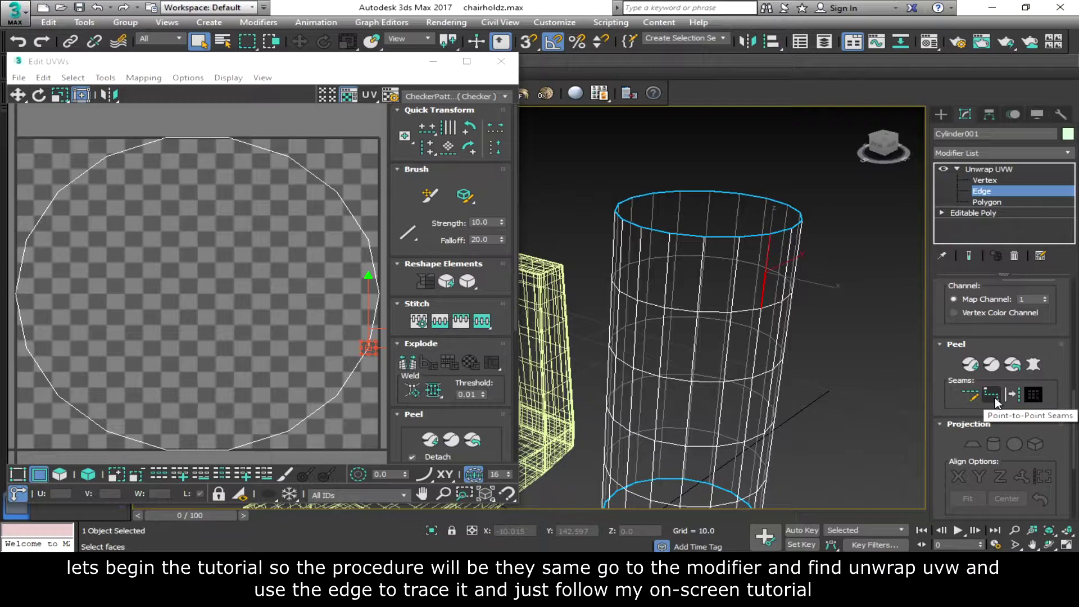
# Step: Activate Point-to-Point Seams, re-entering Edge mode after a cancelled first attempt
pyautogui.click(992, 395)
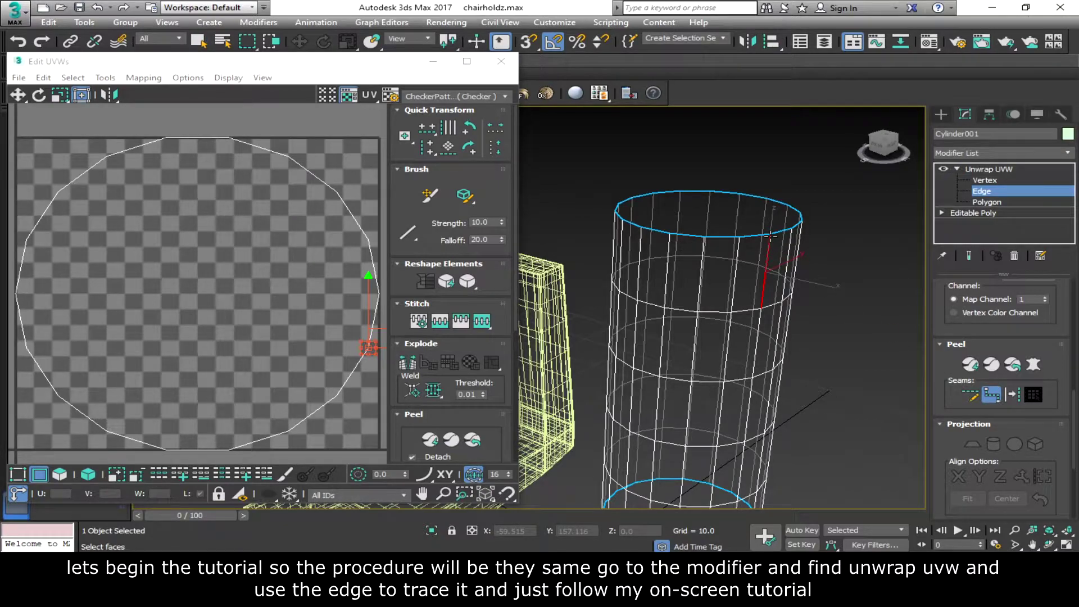
pyautogui.rightClick(919, 353)
pyautogui.rightClick(846, 285)
pyautogui.click(985, 169)
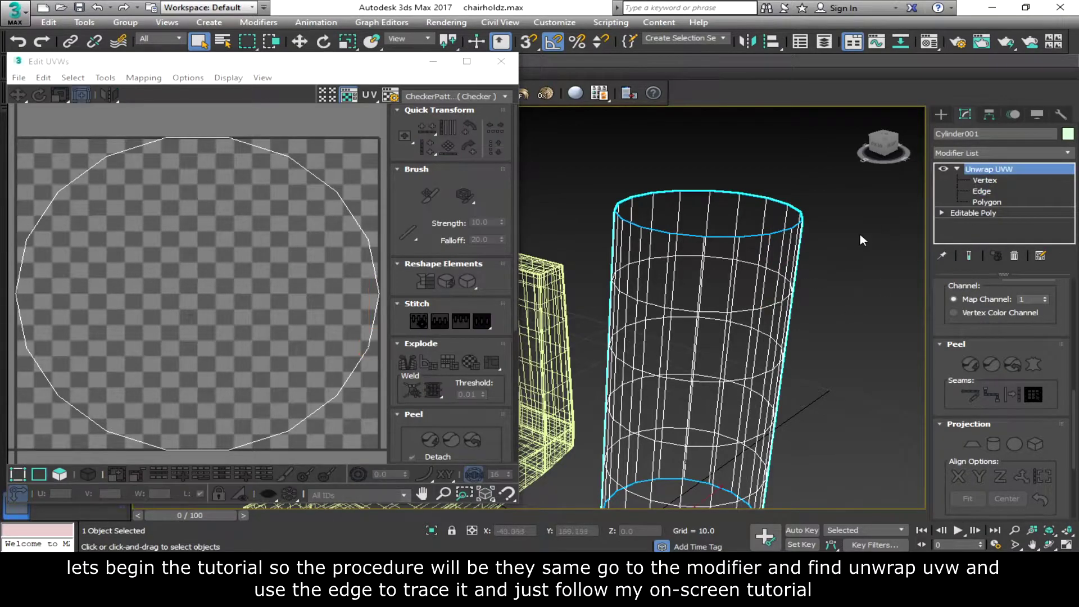
pyautogui.click(978, 192)
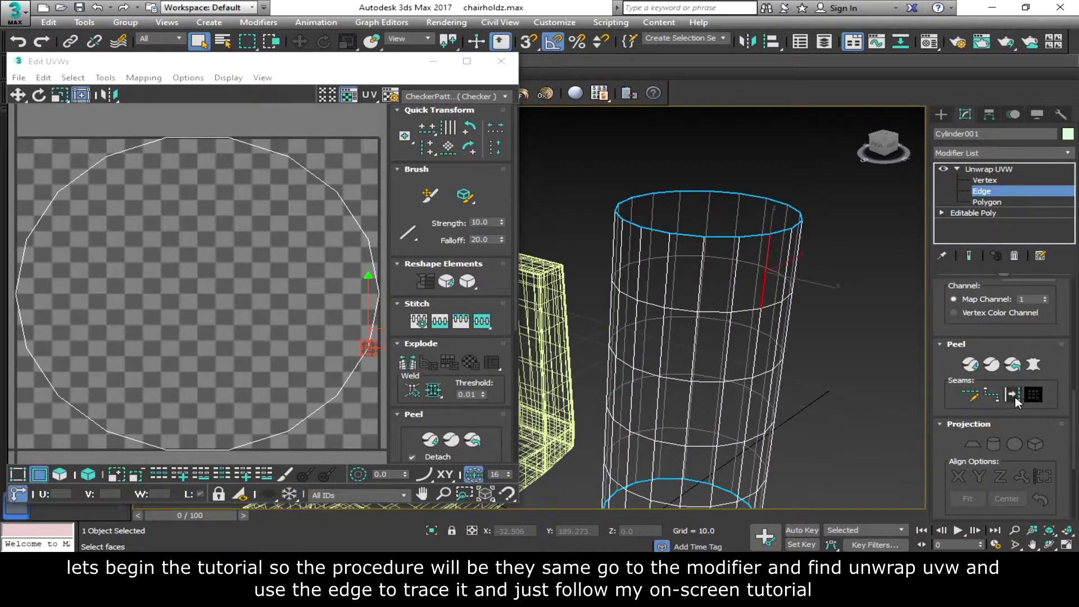
pyautogui.click(992, 396)
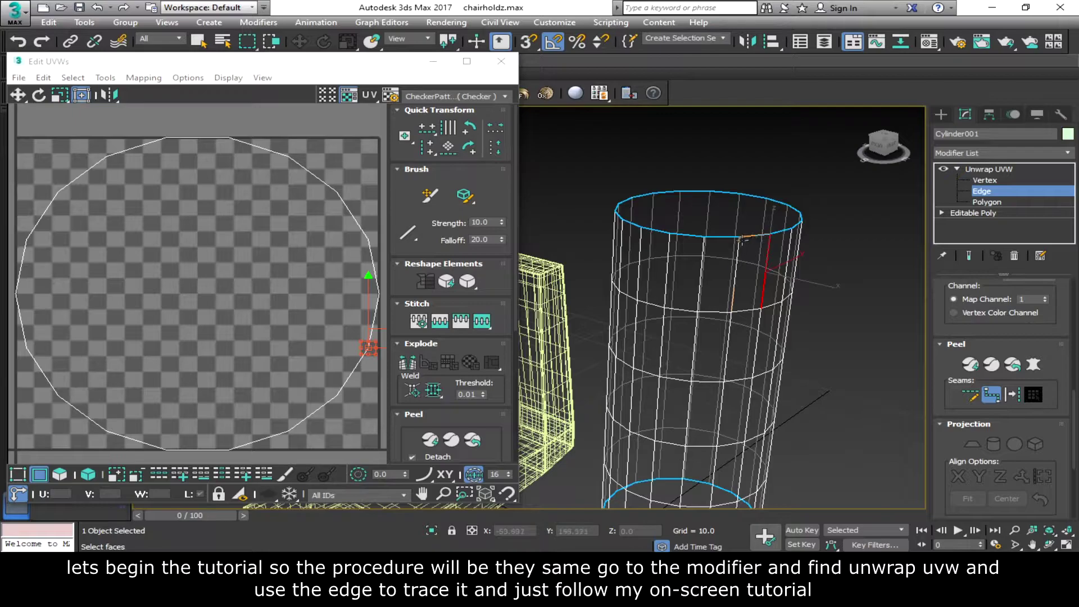
# Step: Draw a vertical seam from a top rim vertex down to the bottom rim
pyautogui.click(737, 238)
pyautogui.moveTo(747, 433); pyautogui.dragTo(727, 296, button='middle')
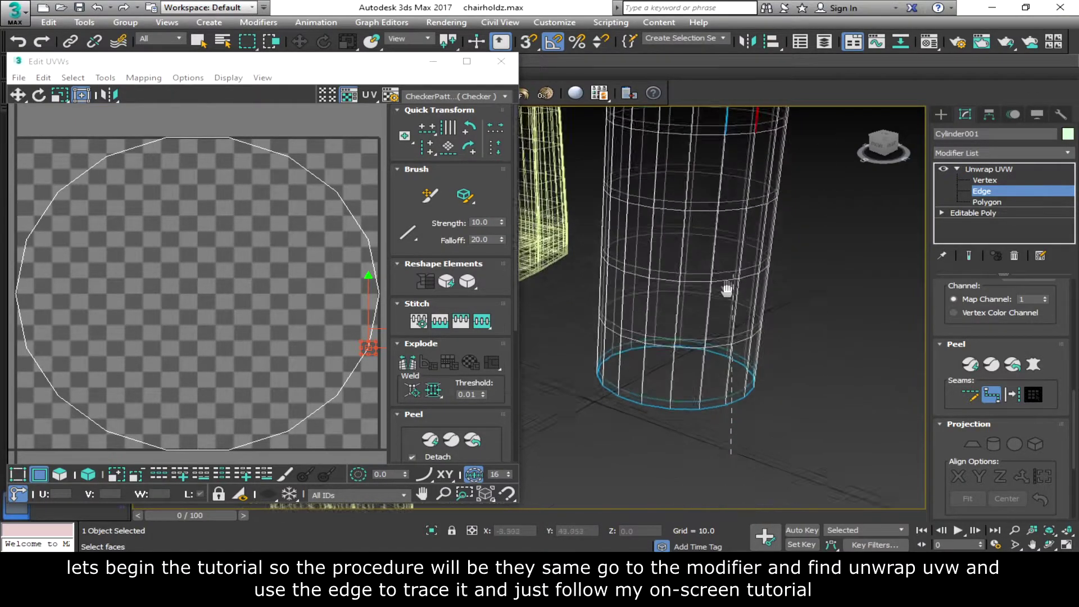
pyautogui.click(702, 384)
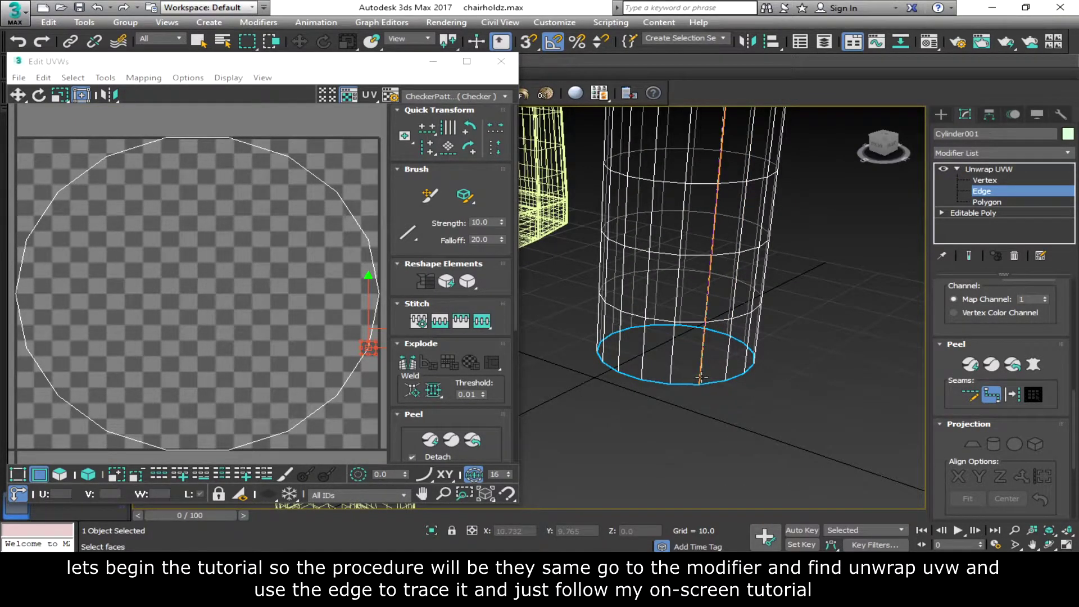
pyautogui.scroll(-4, 892, 376)
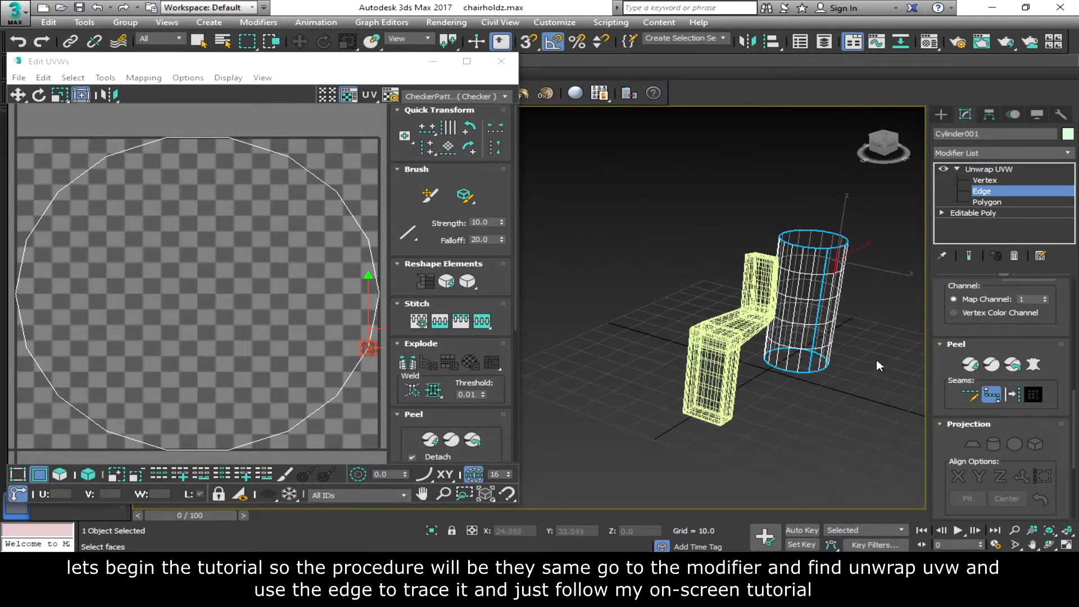
pyautogui.click(991, 395)
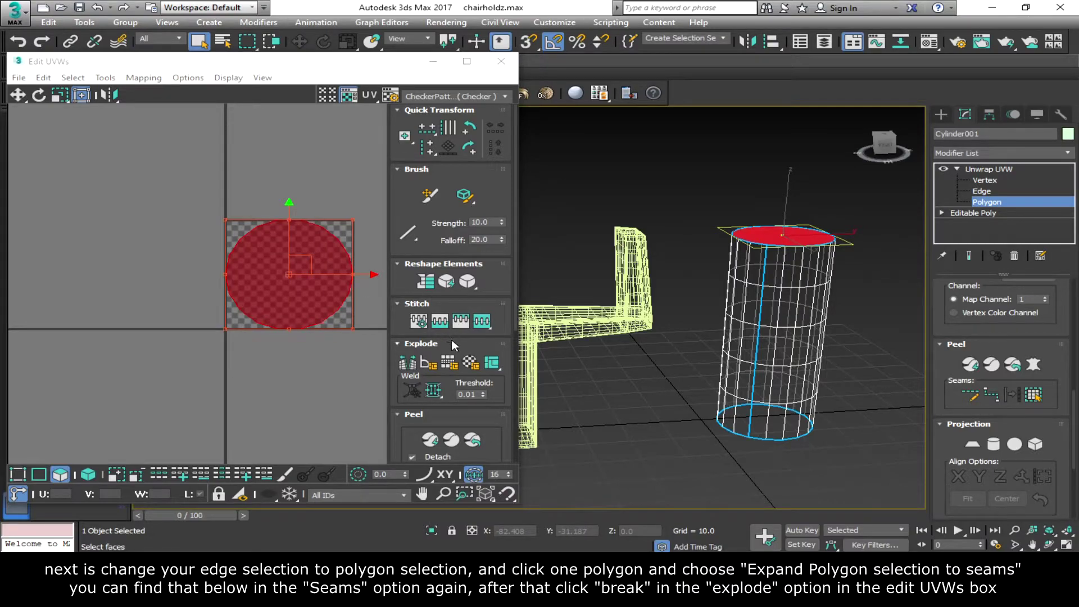
# Step: Break the top cap into its own island moved right, and move the bottom cap left
pyautogui.click(415, 372)
pyautogui.scroll(-2, 316, 359)
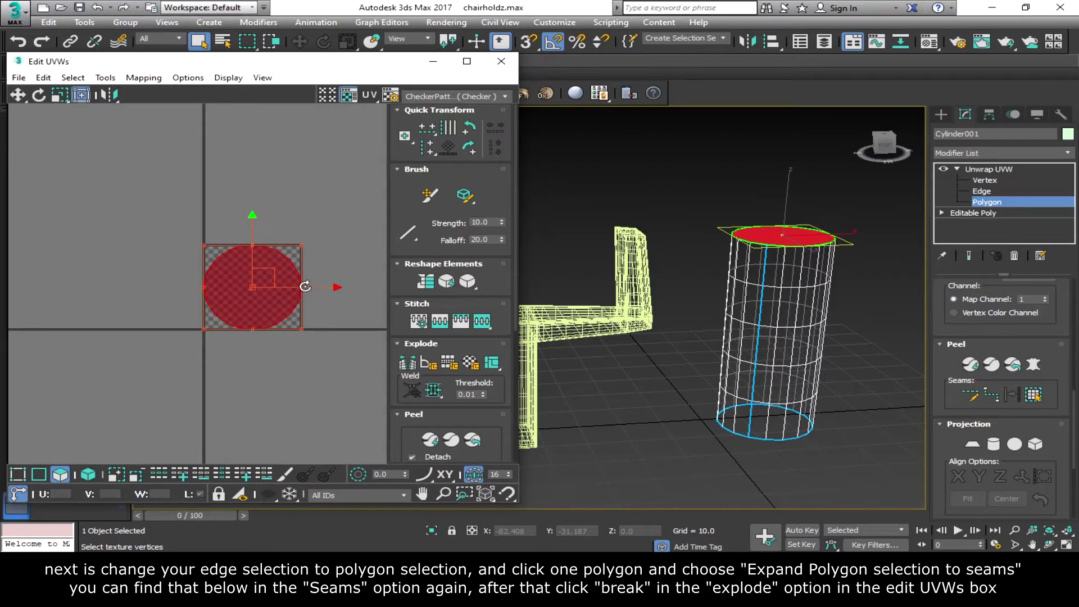
pyautogui.moveTo(323, 288); pyautogui.dragTo(429, 285)
pyautogui.keyDown('alt'); pyautogui.moveTo(810, 363); pyautogui.dragTo(844, 396, button='middle'); pyautogui.keyUp('alt')
pyautogui.click(843, 396)
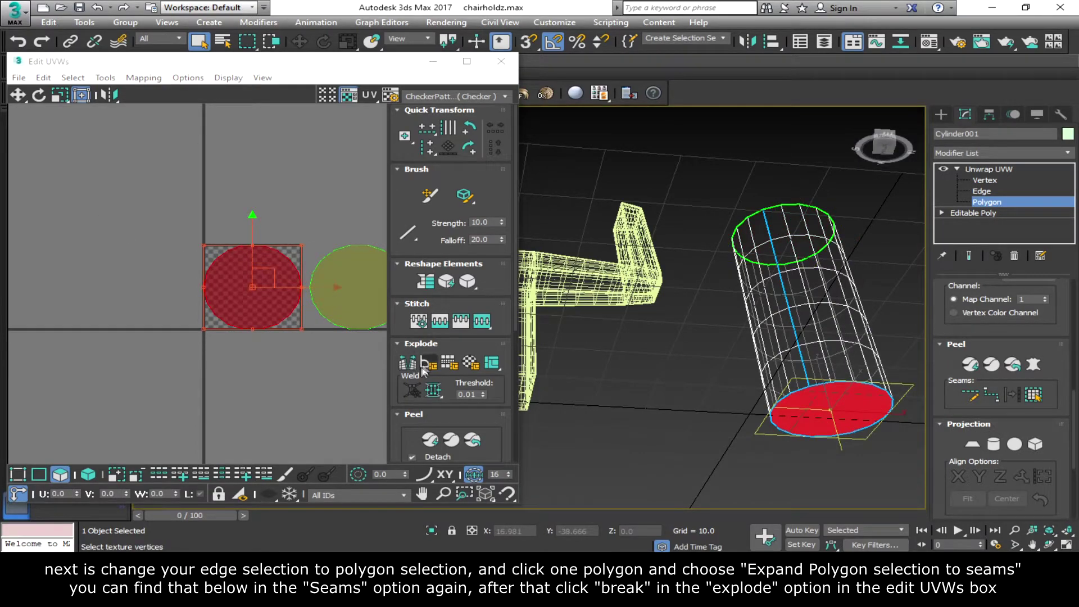
pyautogui.moveTo(301, 292); pyautogui.dragTo(165, 292)
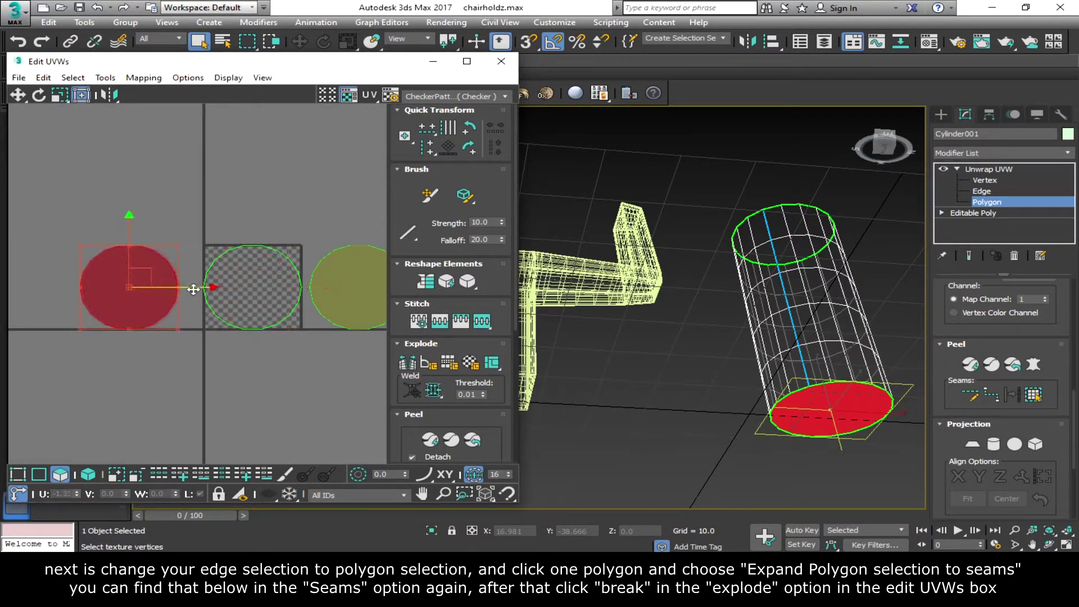
pyautogui.click(815, 418)
# Step: Expand a side polygon selection to the seams and move the side island below the checker square
pyautogui.click(841, 325)
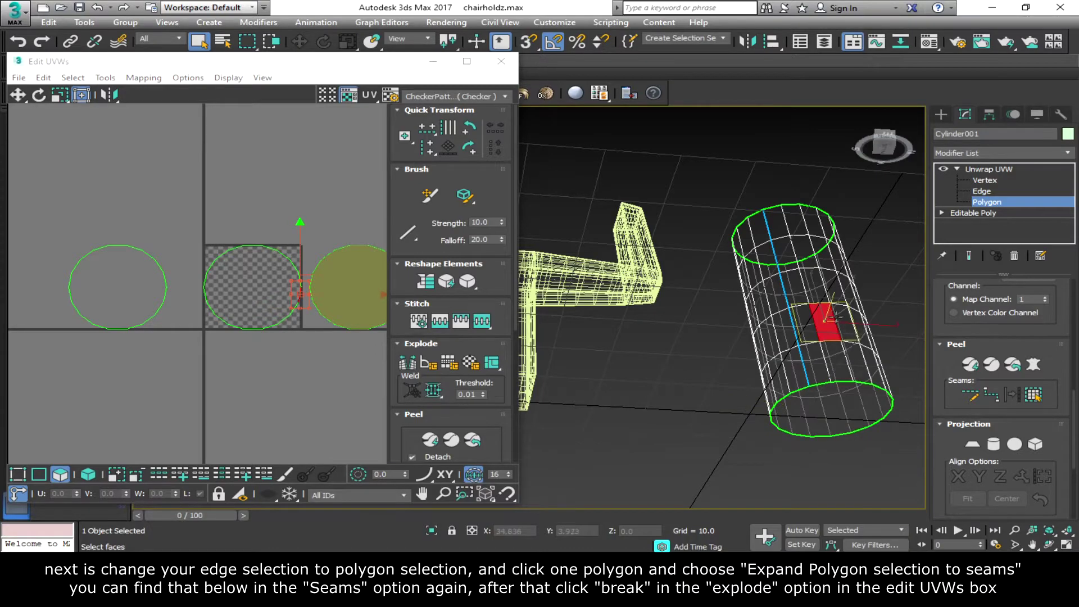
pyautogui.keyDown('alt'); pyautogui.moveTo(842, 325); pyautogui.dragTo(842, 298, button='middle'); pyautogui.keyUp('alt')
pyautogui.click(1034, 395)
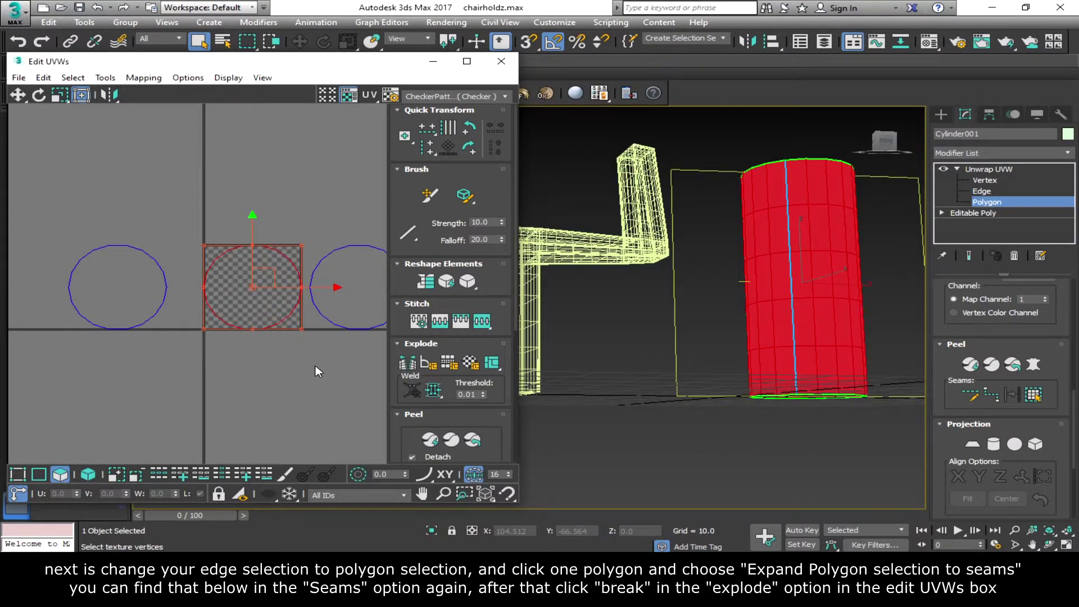
pyautogui.scroll(-1, 319, 371)
pyautogui.moveTo(265, 261); pyautogui.dragTo(265, 368)
pyautogui.moveTo(332, 383); pyautogui.dragTo(320, 355, button='middle')
pyautogui.scroll(-1, 314, 337)
pyautogui.scroll(-1, 309, 321)
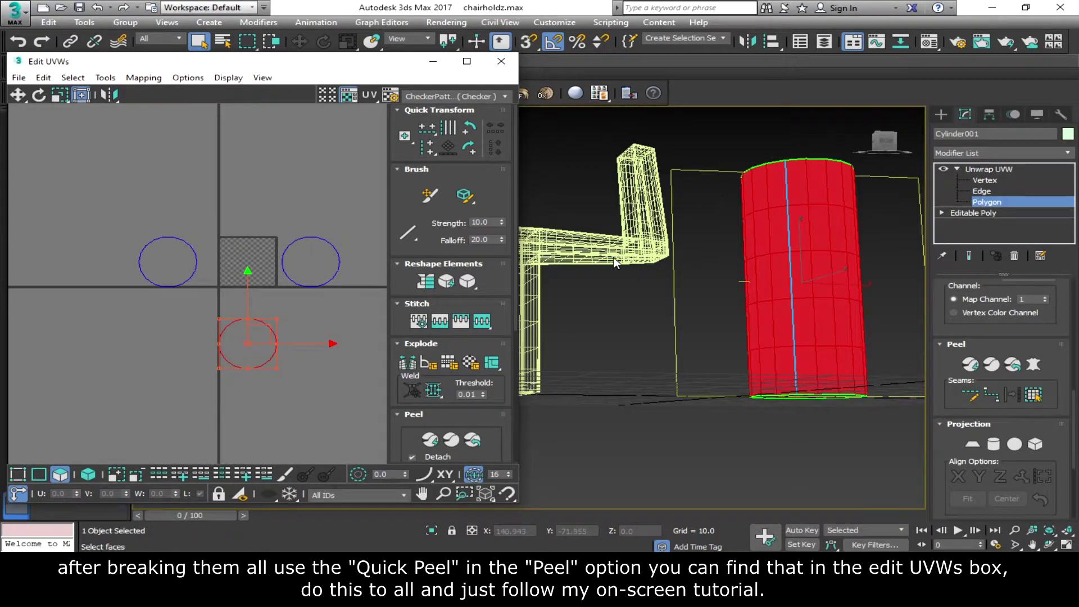
# Step: Apply Quick Peel to the current island and bring the cap islands into view
pyautogui.scroll(-1, 461, 359)
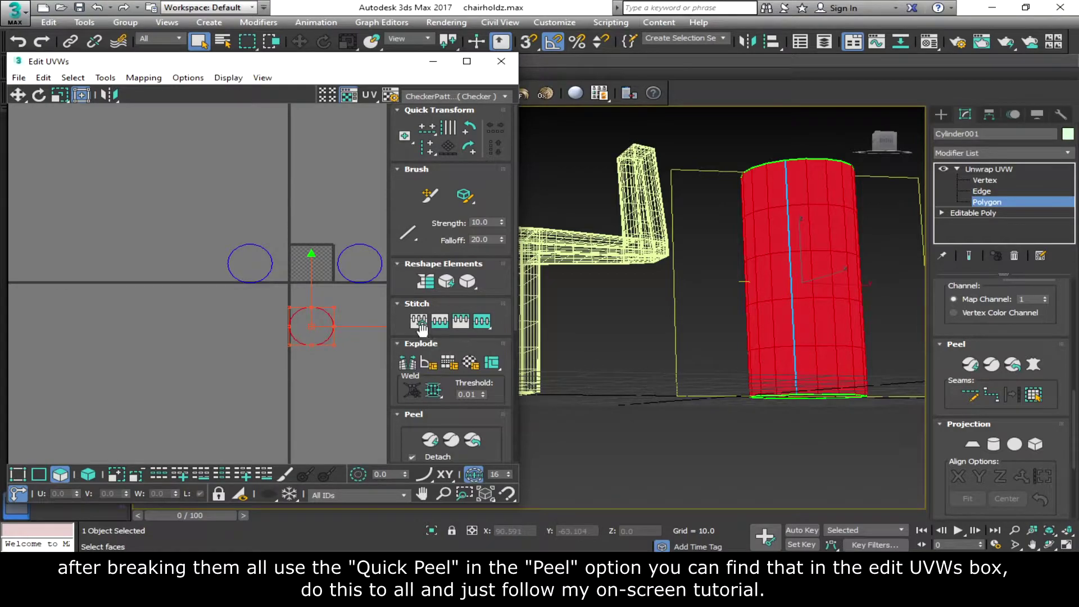
pyautogui.scroll(-2, 428, 360)
pyautogui.click(430, 402)
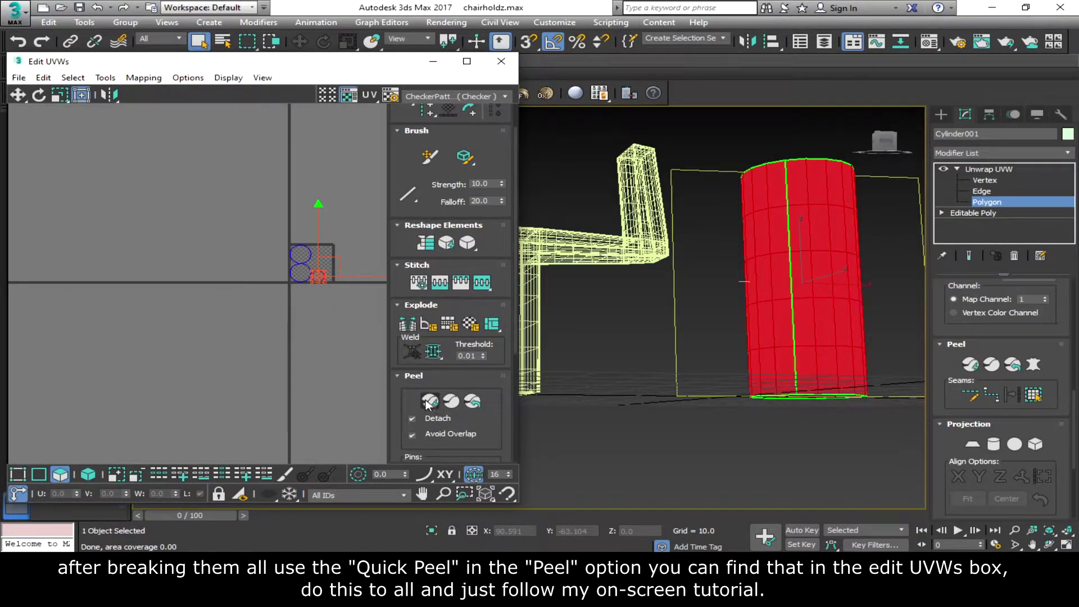
pyautogui.scroll(2, 315, 277)
pyautogui.scroll(2, 298, 276)
pyautogui.scroll(2, 281, 292)
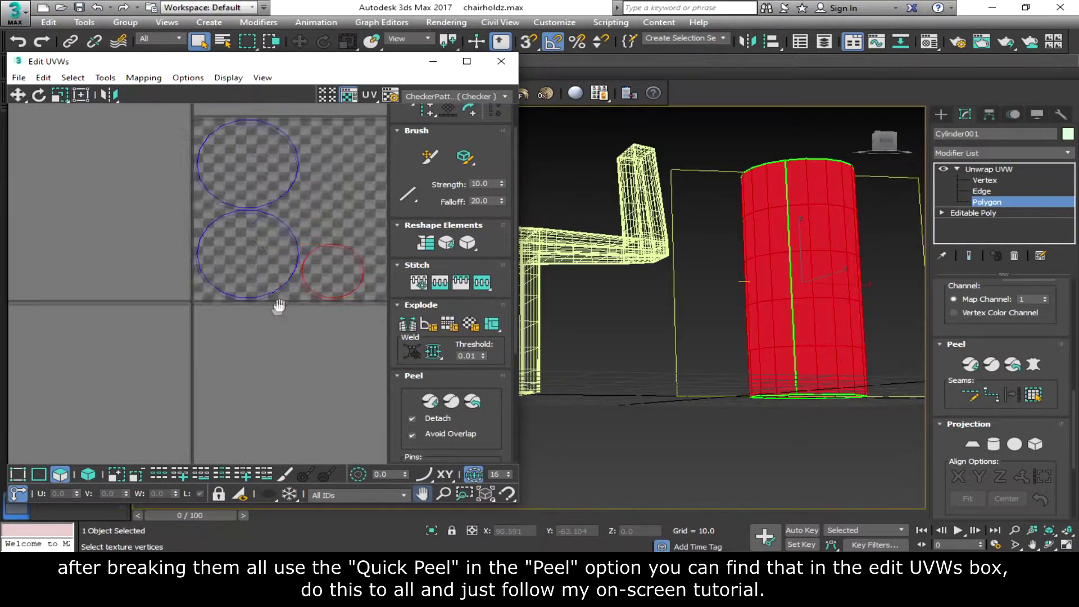
pyautogui.moveTo(279, 307); pyautogui.dragTo(209, 338)
# Step: Quick-peel the lower-left and upper cap islands, then select the cylinder's entire side
pyautogui.click(214, 312)
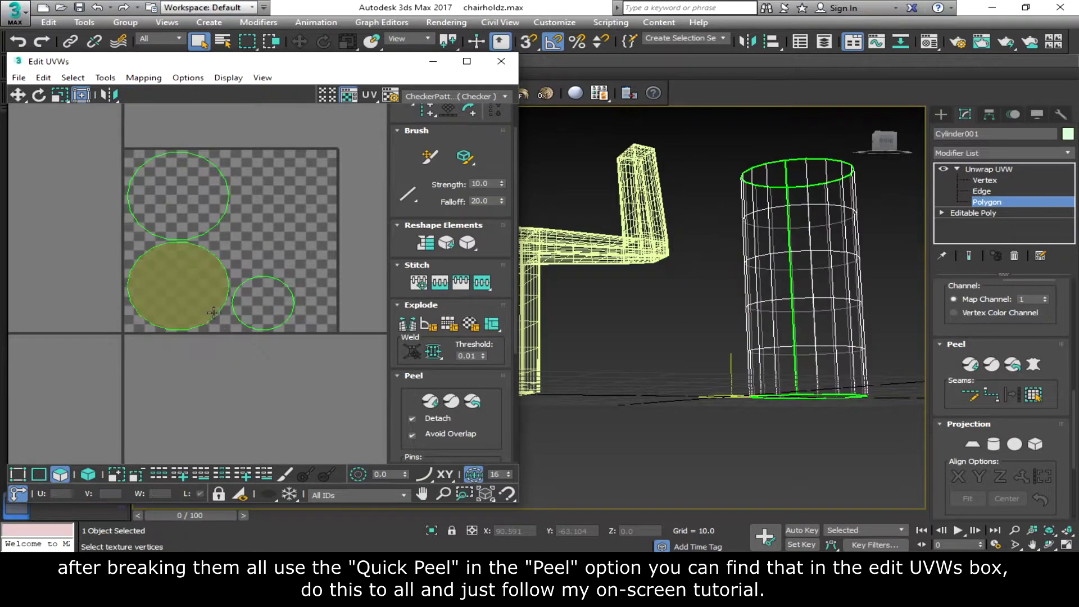
pyautogui.click(430, 401)
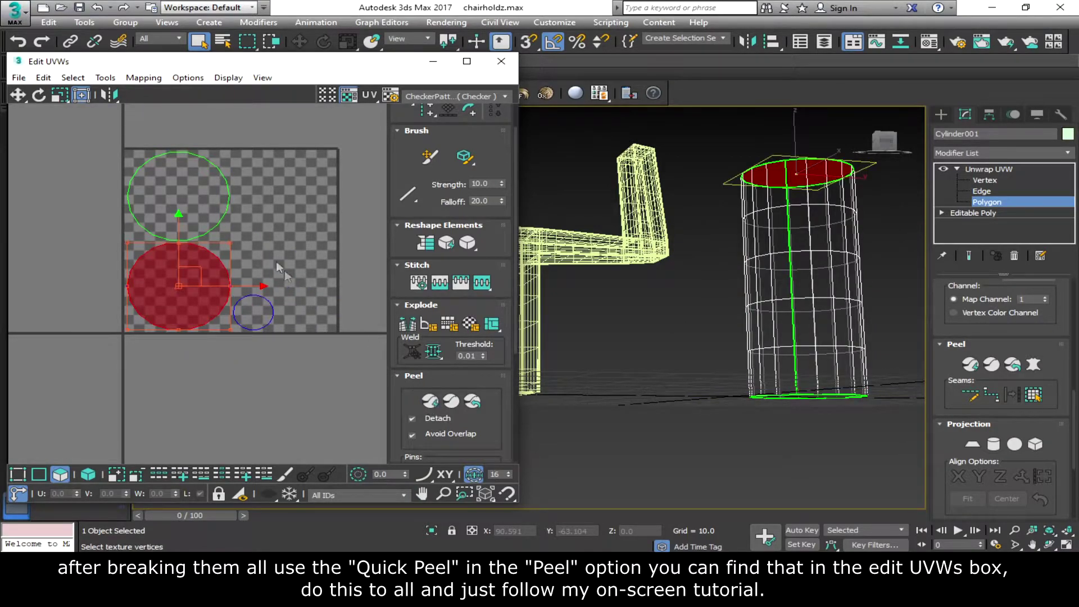
pyautogui.click(223, 215)
pyautogui.click(430, 402)
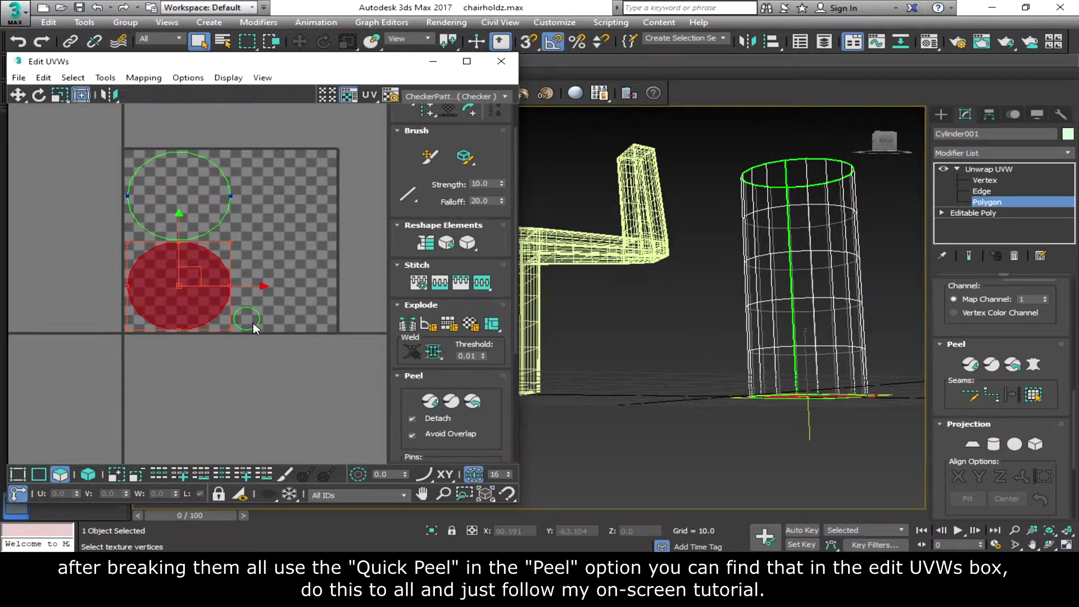
pyautogui.click(831, 301)
pyautogui.click(1034, 394)
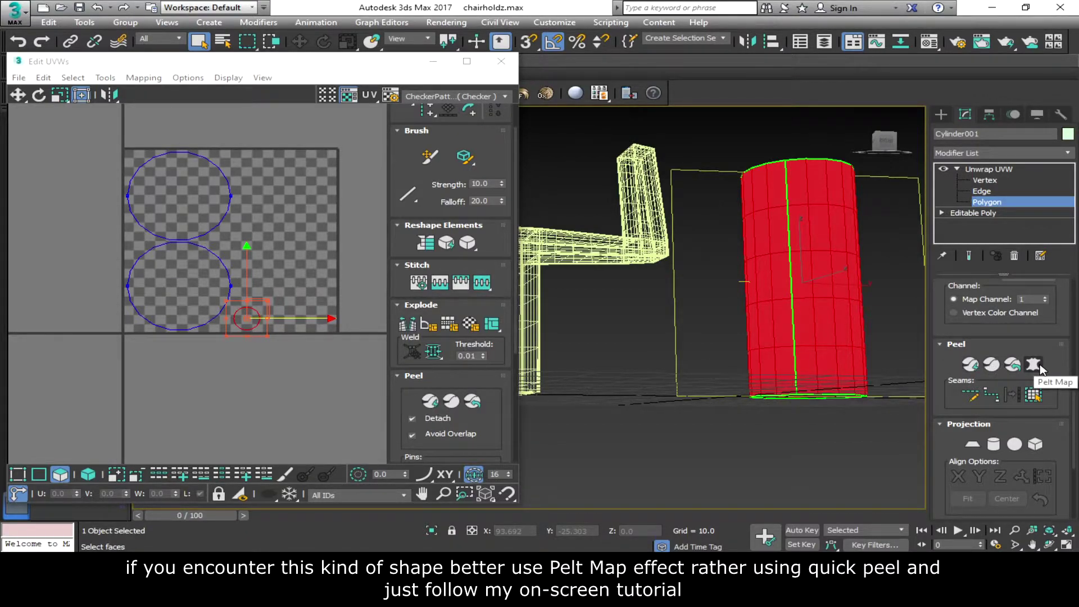
# Step: Pelt-map the side using Start Pelt in the Pelt Map dialog and commit the result
pyautogui.click(1034, 365)
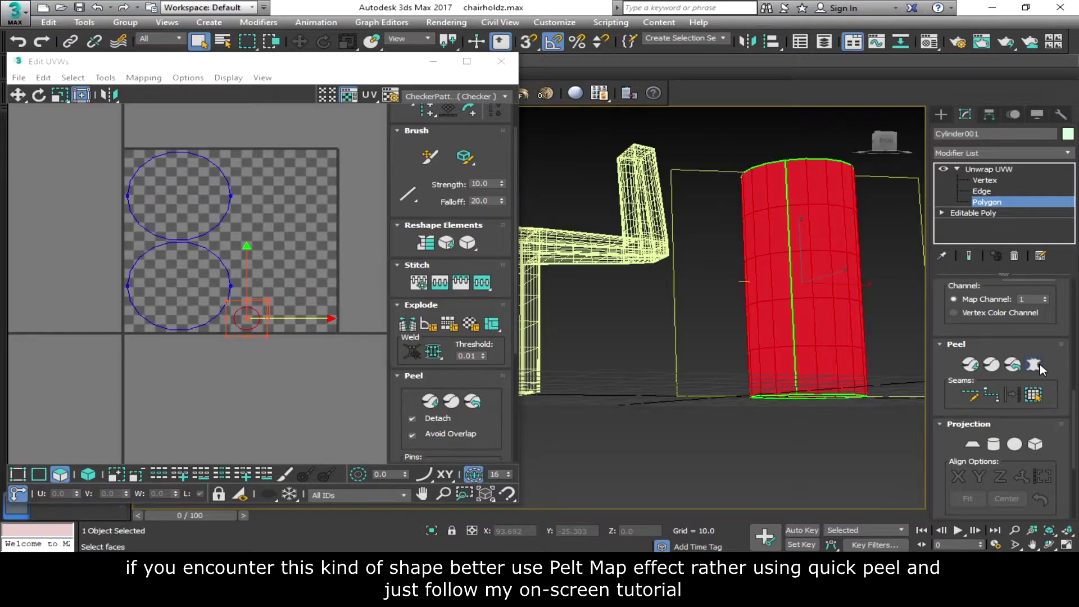
pyautogui.moveTo(530, 112); pyautogui.dragTo(652, 125)
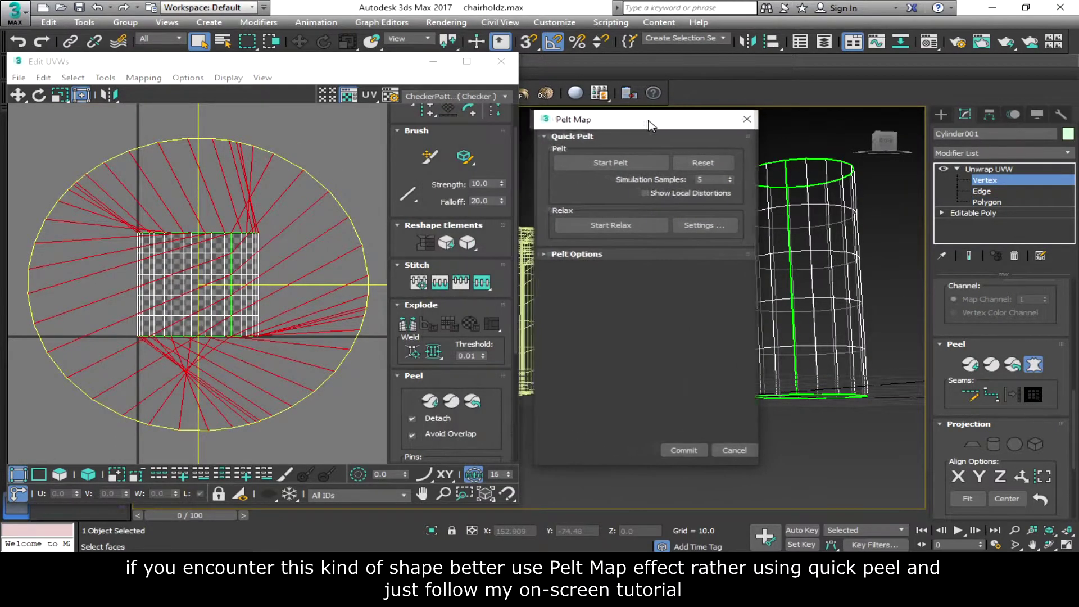
pyautogui.click(556, 254)
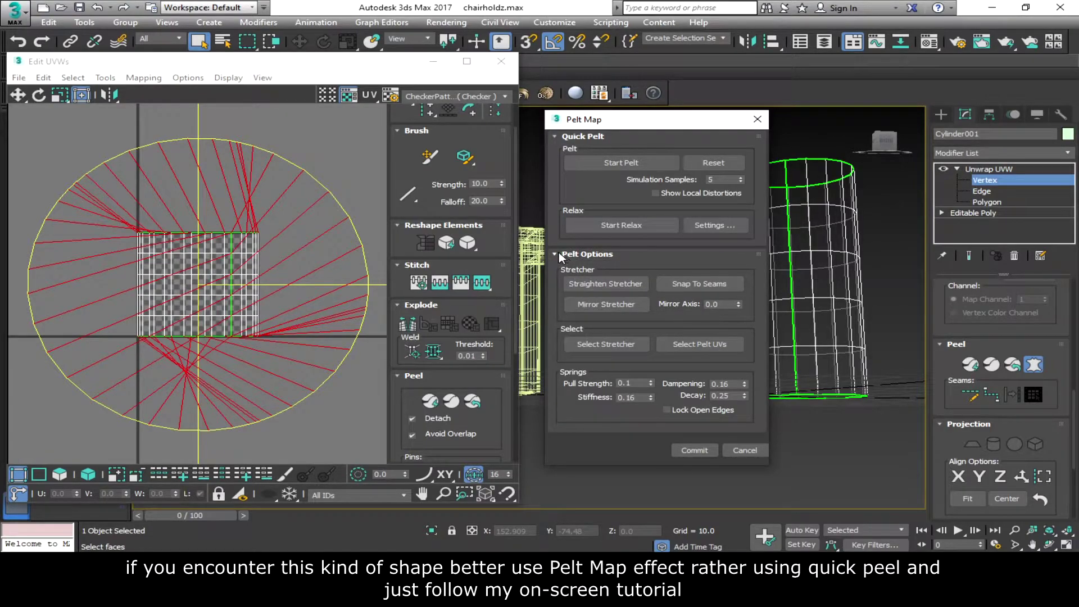
pyautogui.click(557, 253)
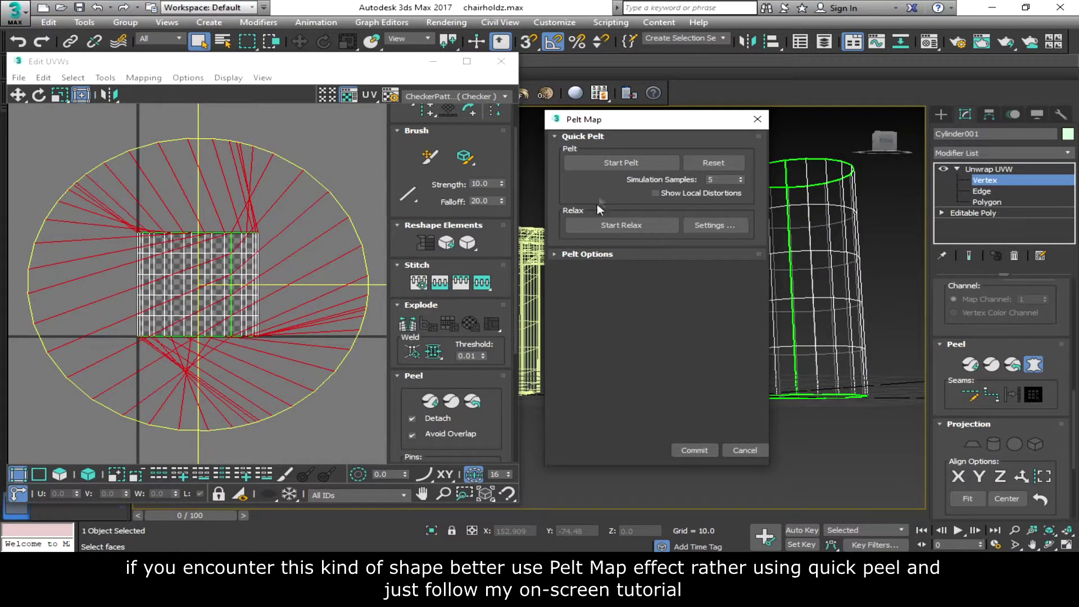
pyautogui.click(602, 167)
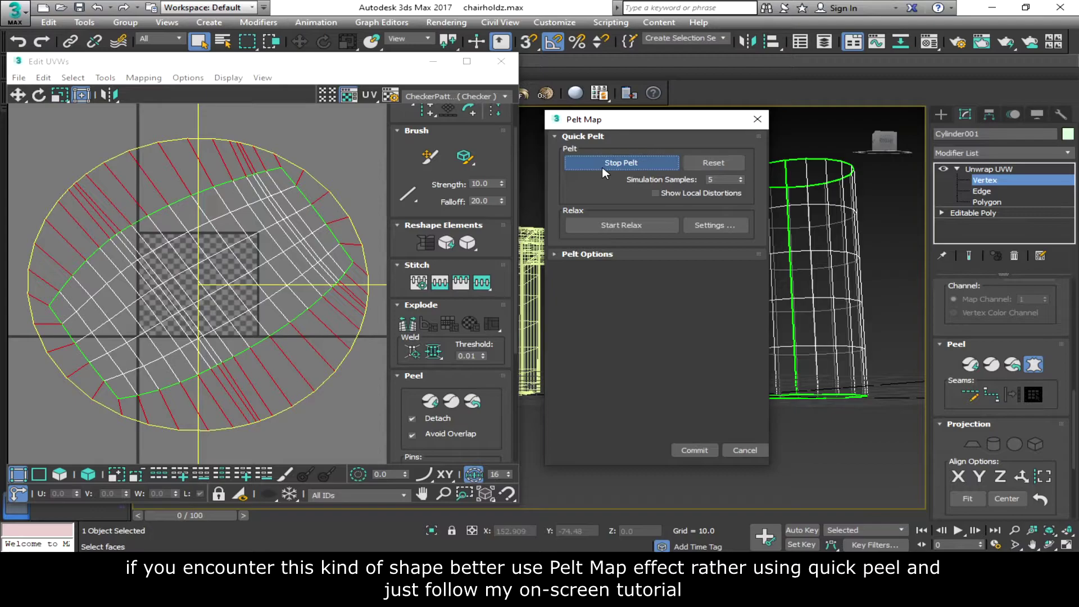
pyautogui.click(694, 449)
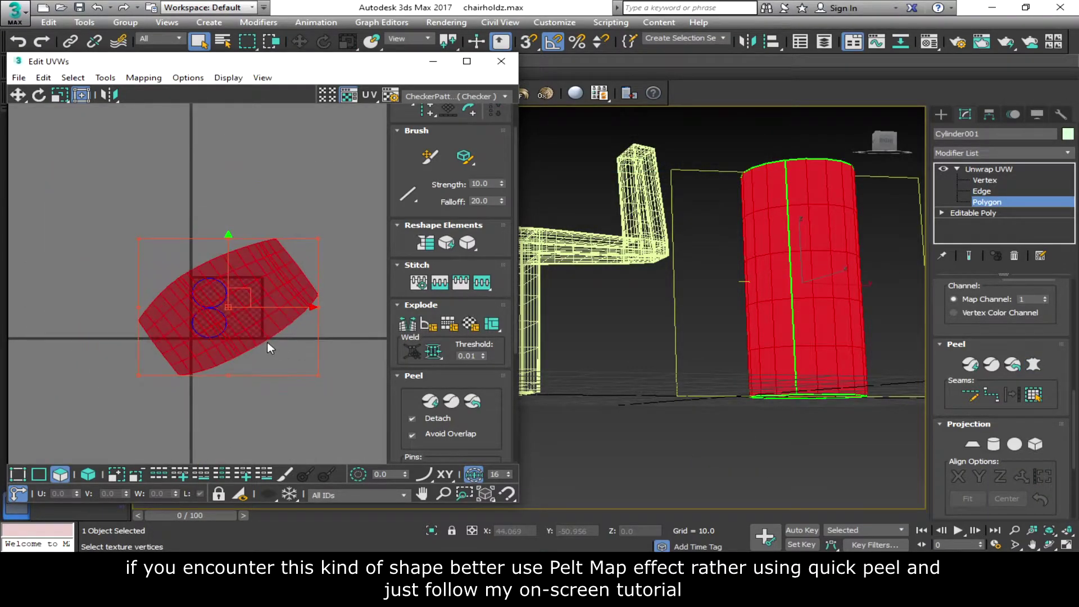
# Step: Rotate the side shell upright and move it to the right of the cap circles
pyautogui.moveTo(270, 348); pyautogui.dragTo(238, 323, button='middle')
pyautogui.moveTo(244, 284); pyautogui.dragTo(359, 287)
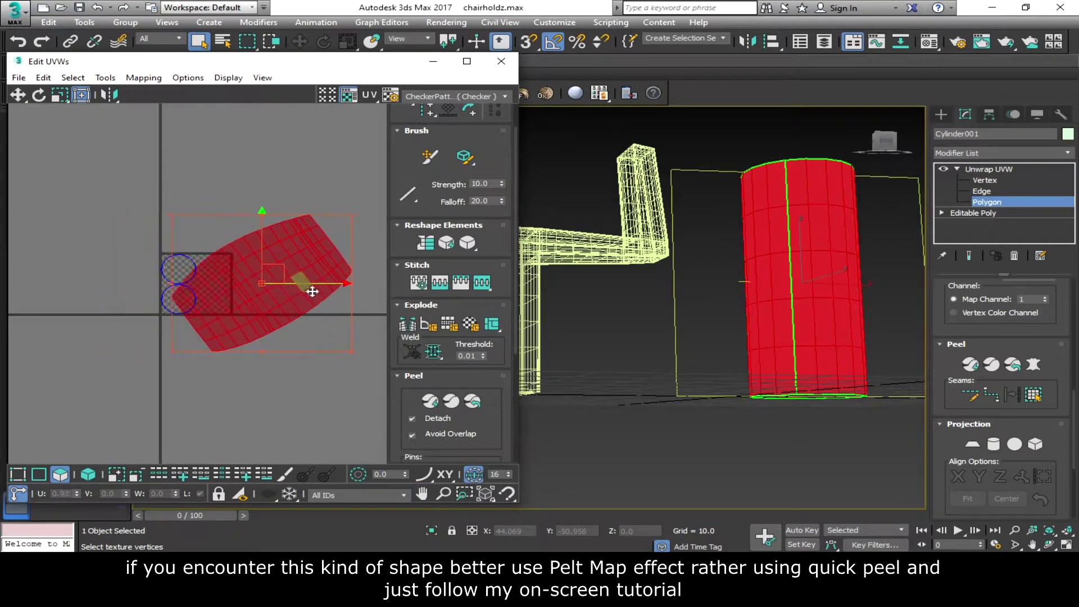
pyautogui.moveTo(358, 289); pyautogui.dragTo(301, 289, button='middle')
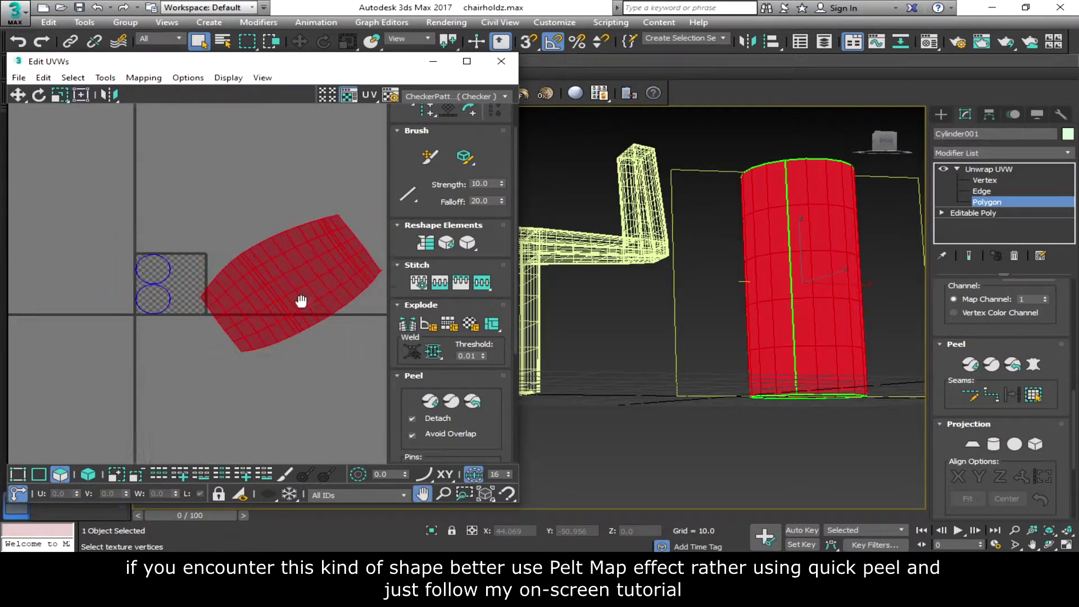
pyautogui.click(39, 94)
pyautogui.moveTo(325, 236); pyautogui.dragTo(254, 209)
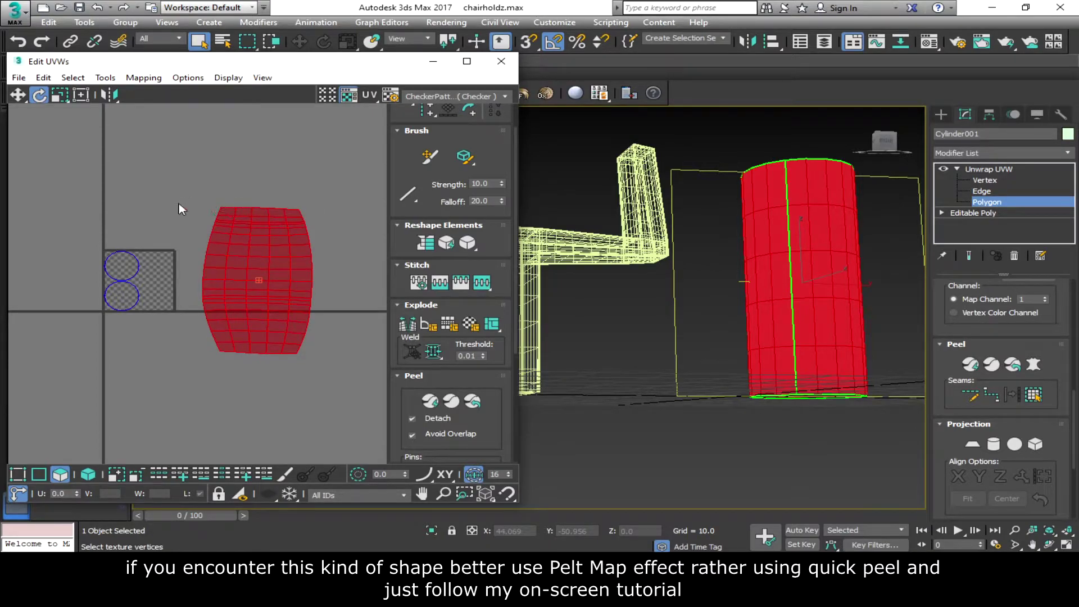
pyautogui.click(81, 94)
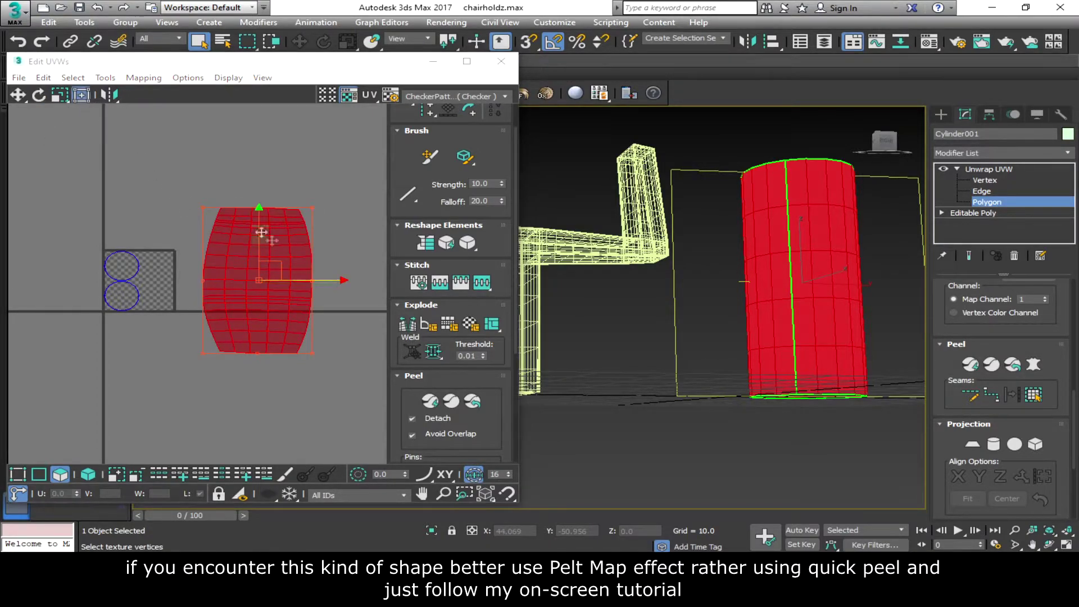
pyautogui.moveTo(314, 280); pyautogui.dragTo(314, 278)
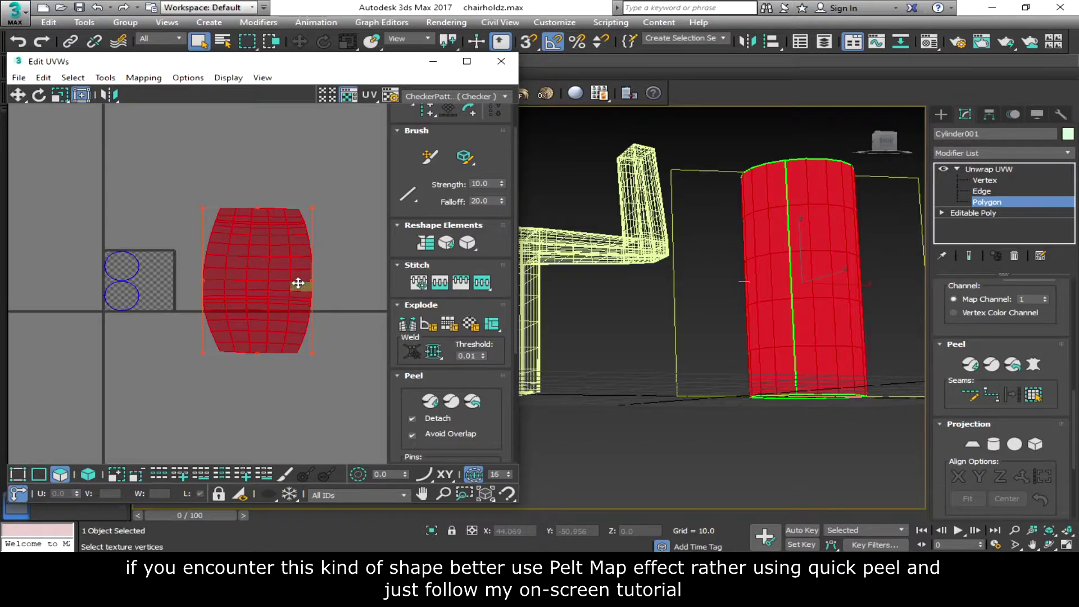
pyautogui.moveTo(298, 281)
pyautogui.mouseDown()
pyautogui.moveTo(330, 282)
pyautogui.moveTo(318, 281)
pyautogui.mouseUp()
# Step: Relax the side shell into an even grid with Tools > Relax, then clear the selection
pyautogui.click(105, 78)
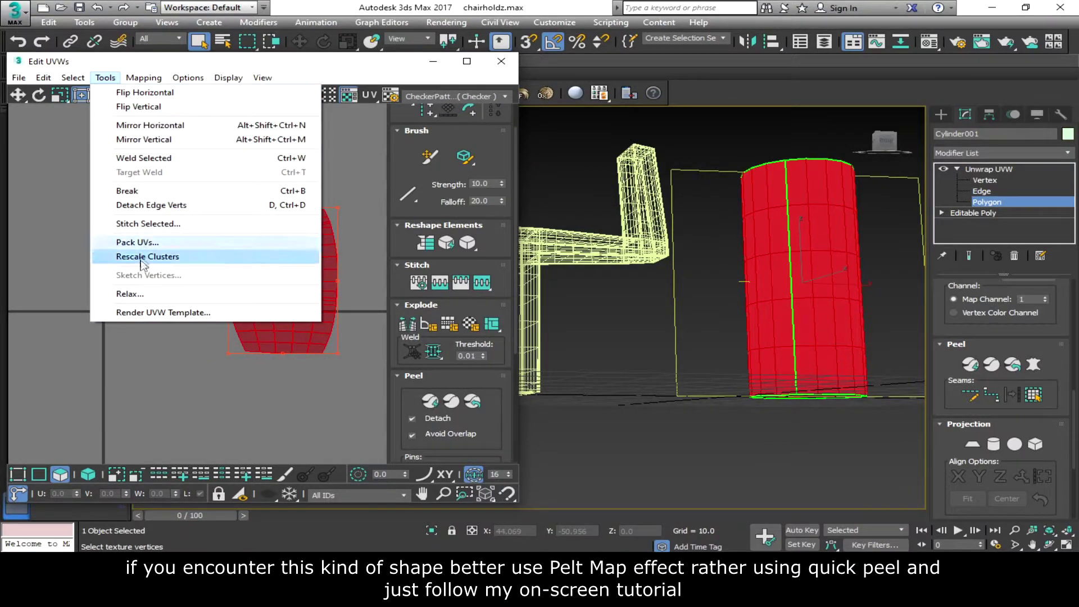
pyautogui.click(130, 294)
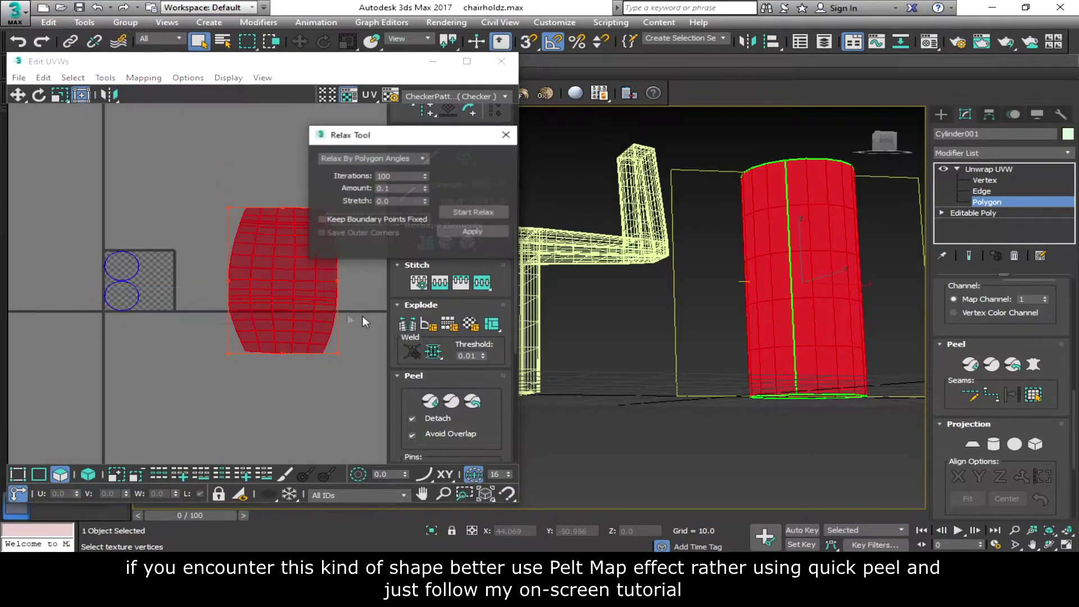
pyautogui.click(487, 216)
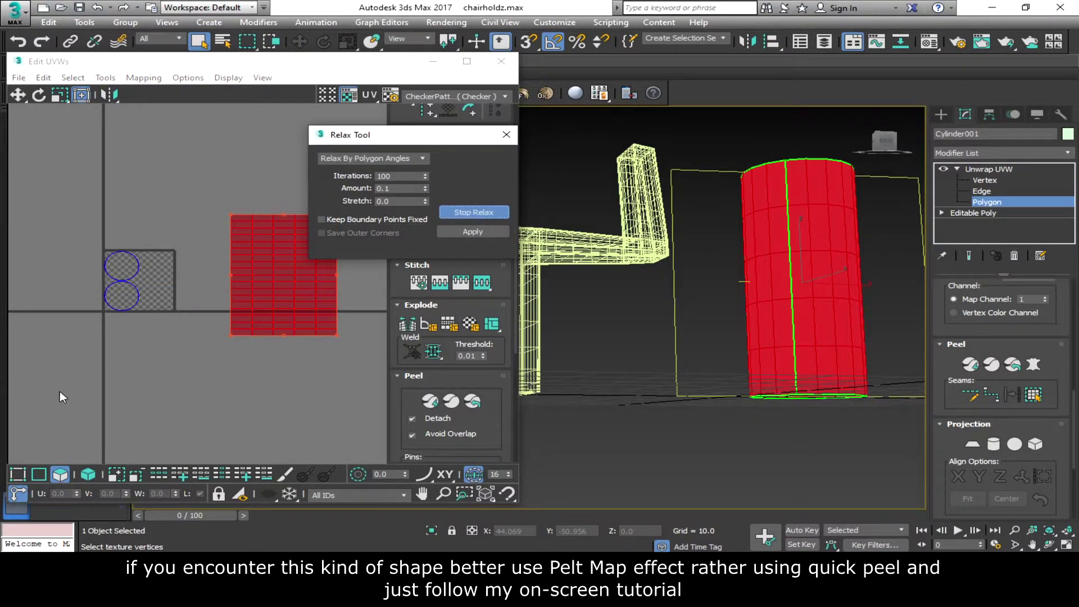
pyautogui.click(491, 231)
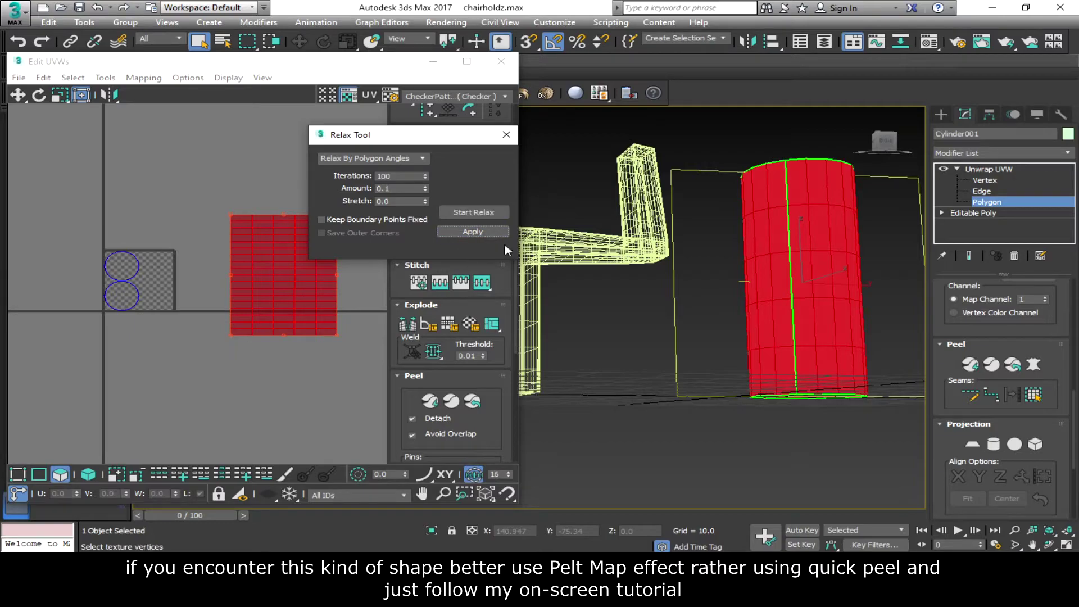
pyautogui.click(506, 134)
pyautogui.moveTo(275, 312); pyautogui.dragTo(308, 309, button='middle')
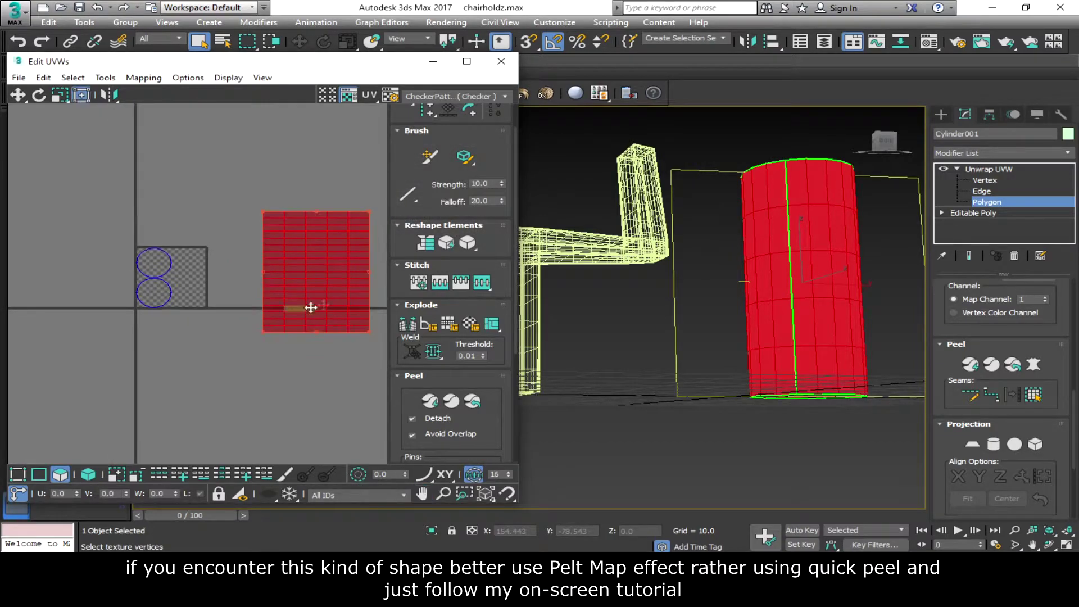
pyautogui.click(241, 202)
pyautogui.scroll(-2, 241, 201)
# Step: Select all UV islands with Ctrl+A and apply Pack: Custom
pyautogui.hotkey('ctrl', 'a')
pyautogui.scroll(-2, 454, 367)
pyautogui.scroll(-2, 453, 366)
pyautogui.scroll(-1, 444, 368)
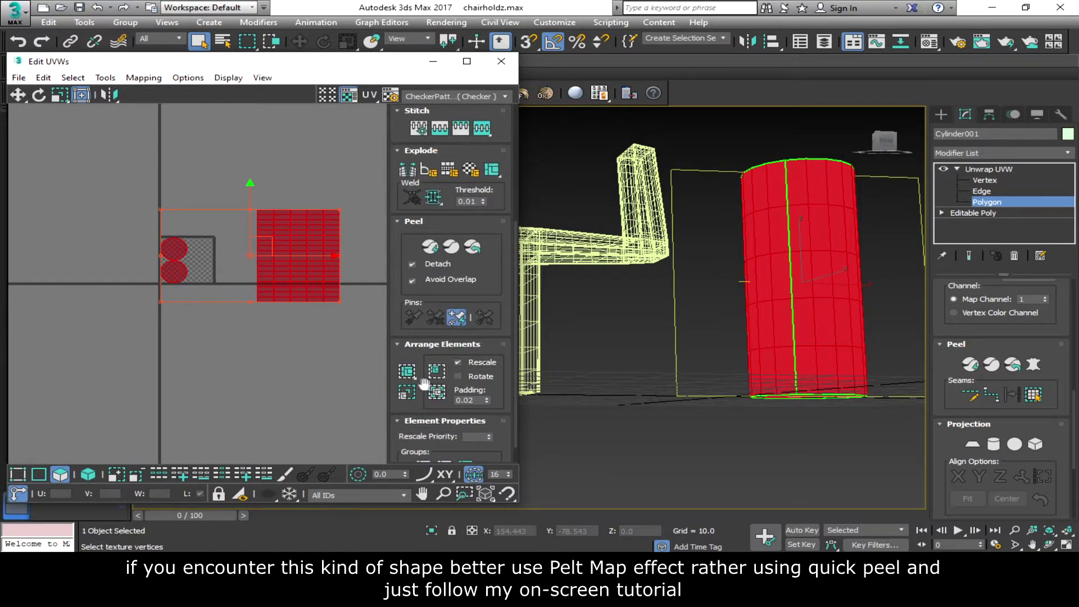
pyautogui.click(407, 371)
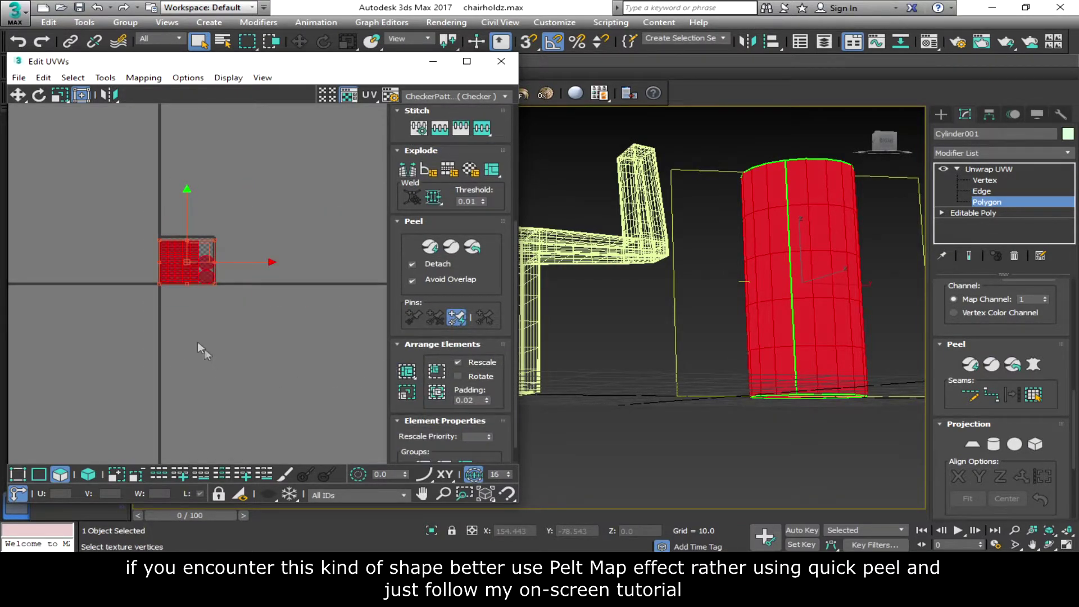
pyautogui.scroll(2, 185, 270)
pyautogui.scroll(3, 186, 270)
pyautogui.scroll(2, 236, 357)
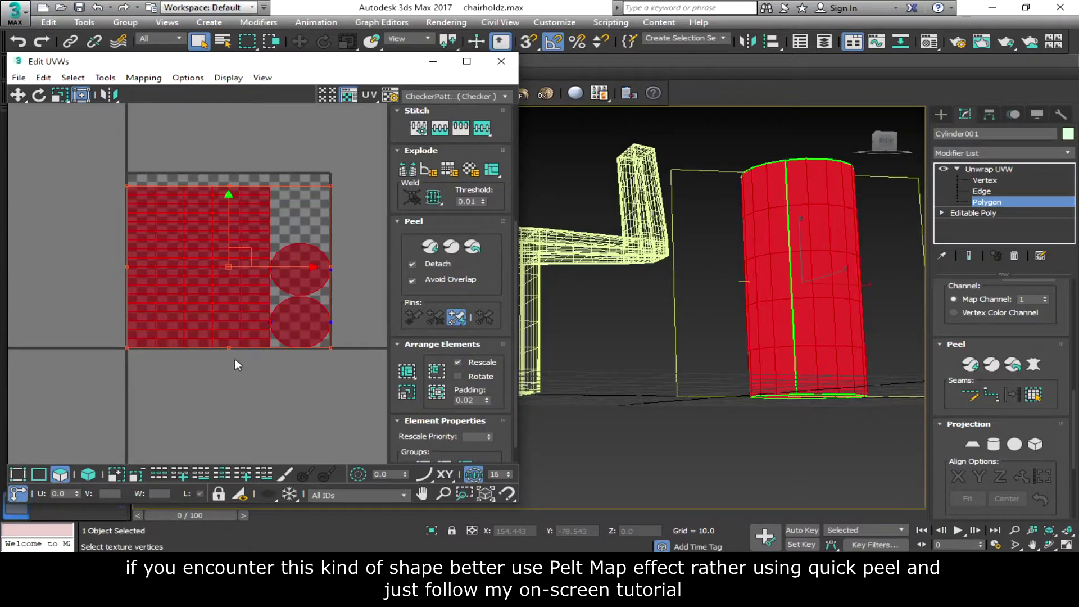
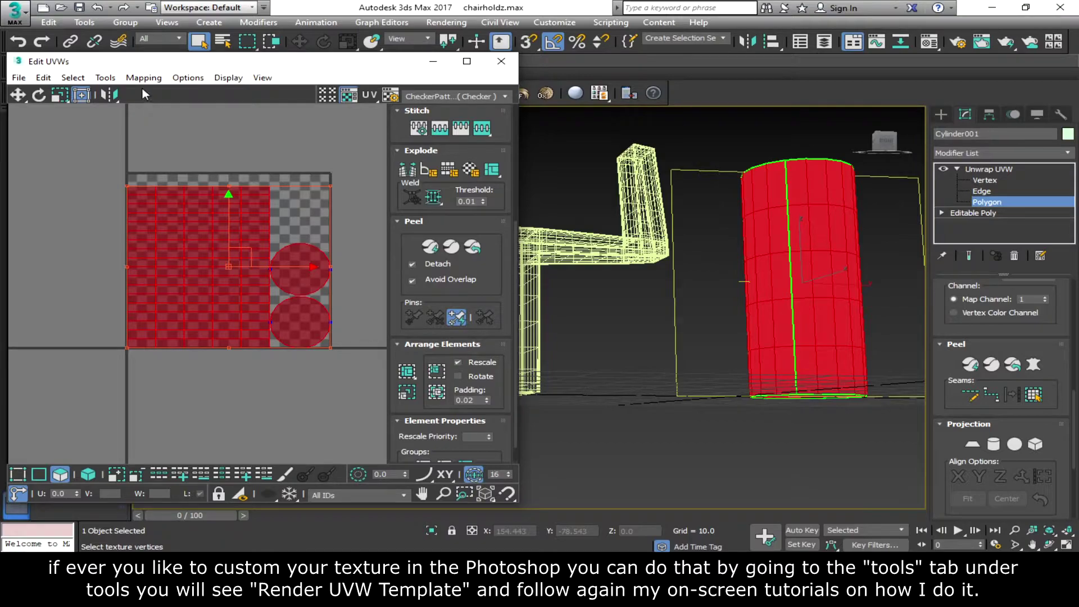
# Step: Render the cylinder's UVs as a 1024×1024 template from Edit UVWs and begin saving the image
pyautogui.click(106, 78)
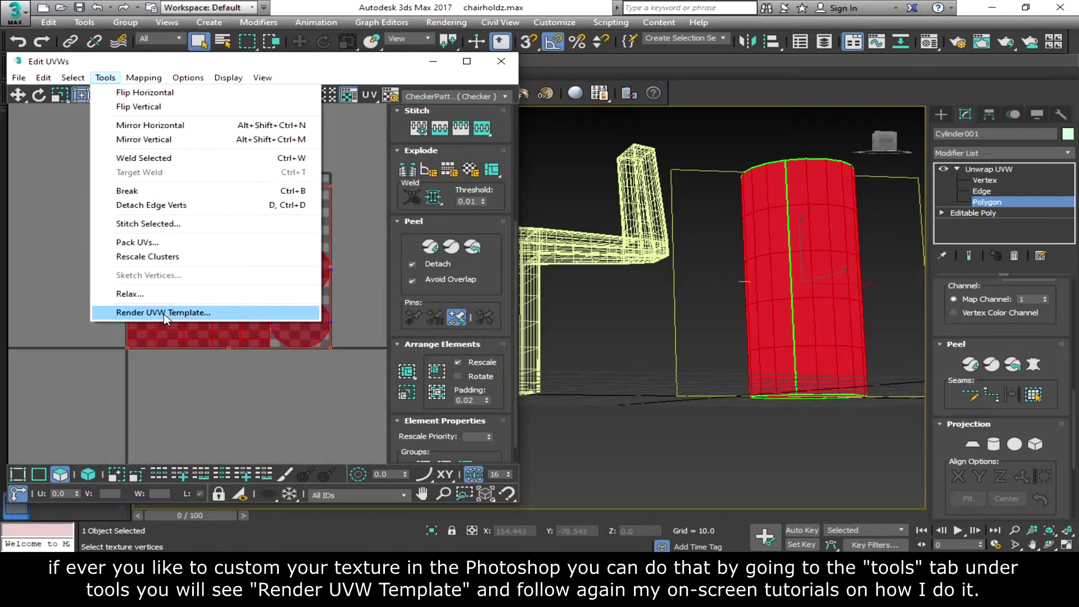
pyautogui.click(167, 318)
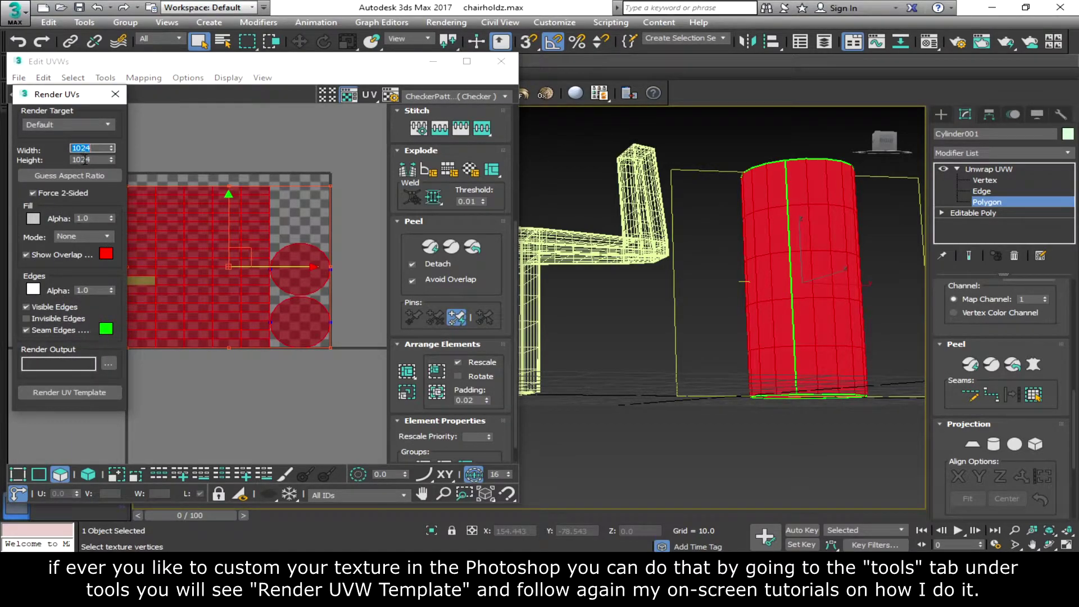
pyautogui.click(57, 393)
pyautogui.moveTo(963, 112)
pyautogui.mouseDown()
pyautogui.moveTo(427, 116)
pyautogui.moveTo(459, 106)
pyautogui.mouseUp()
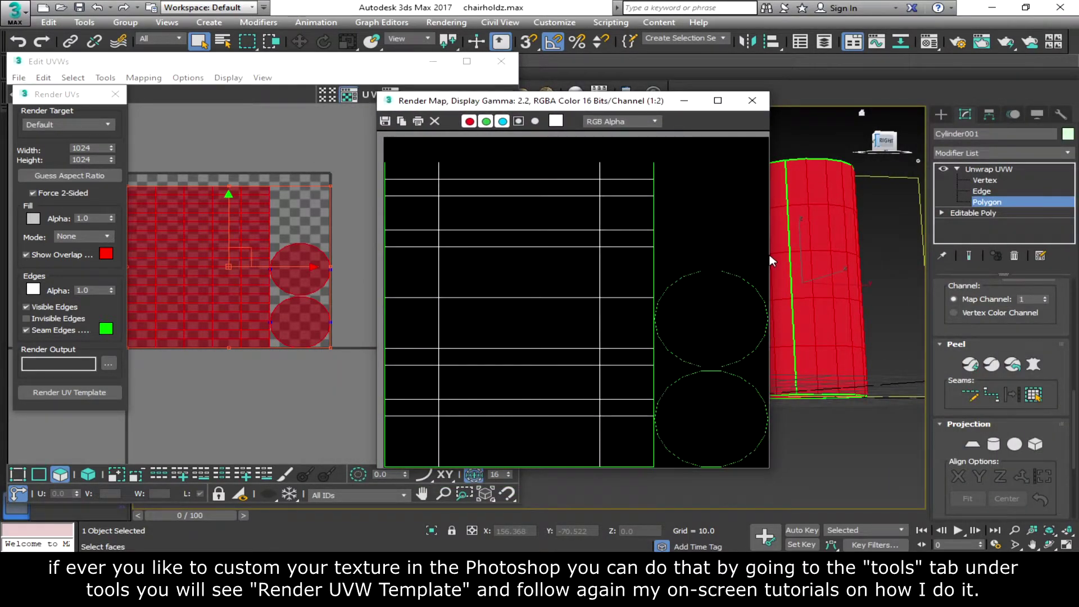
pyautogui.click(386, 121)
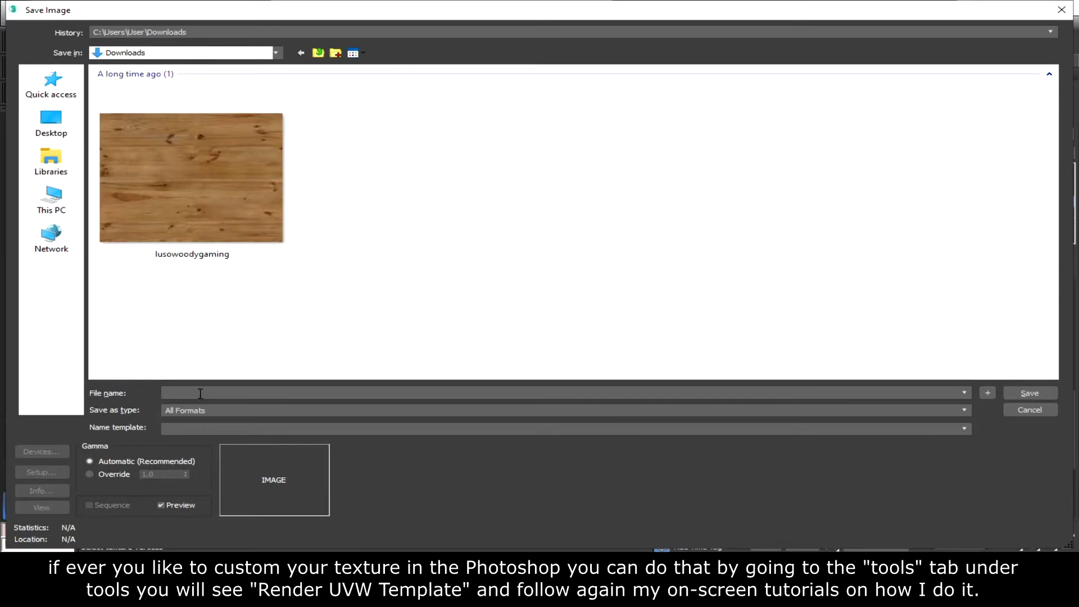
# Step: Save the UV template as JPEG 'jzzzs' in Downloads at quality 100 and close the render window
pyautogui.press('BackSpace')
pyautogui.press('BackSpace')
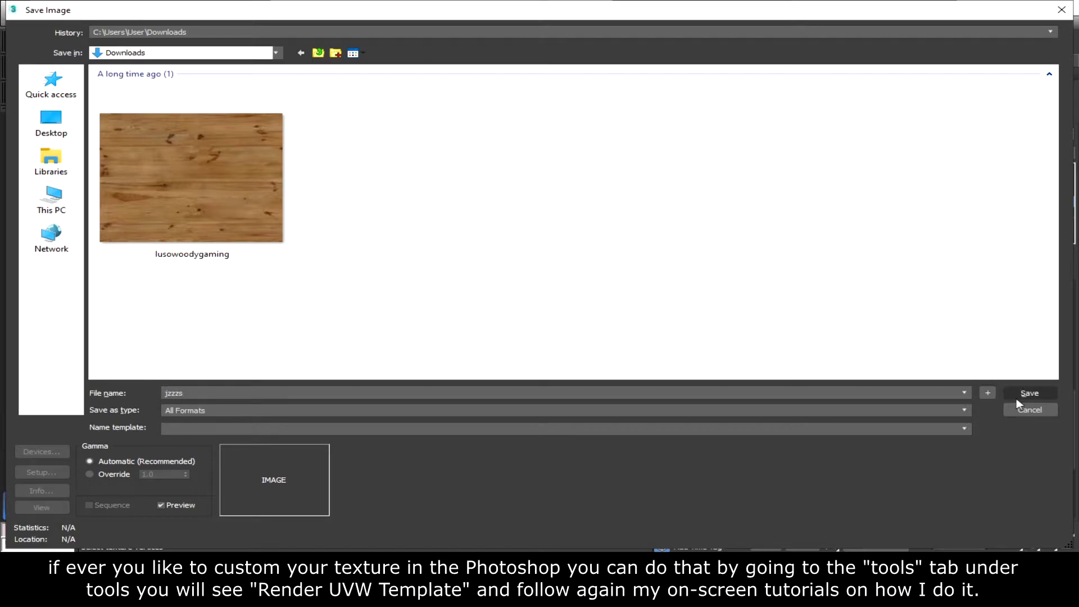
pyautogui.click(965, 410)
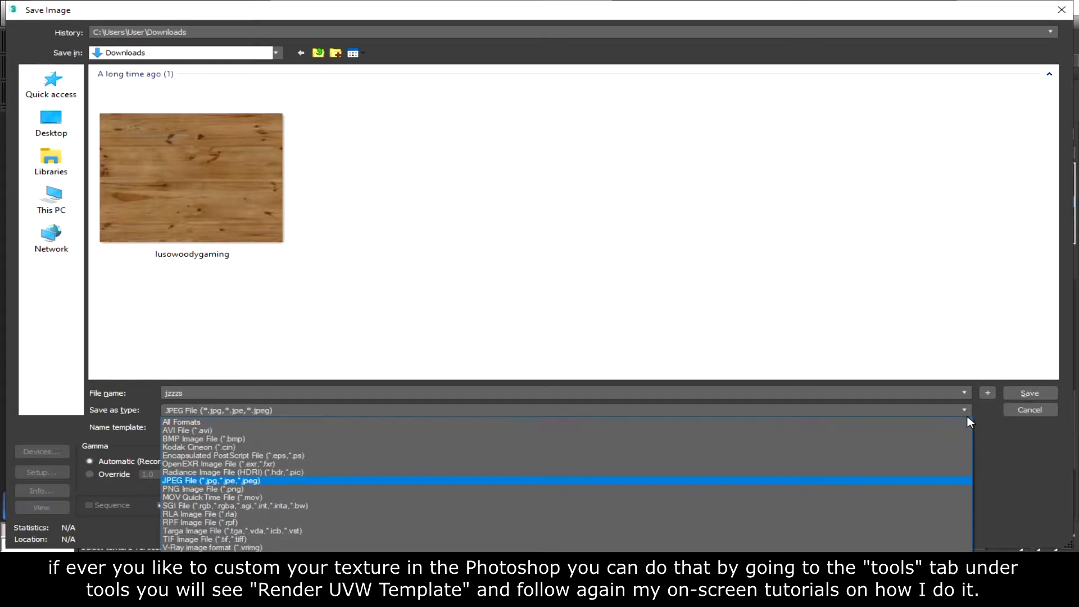
pyautogui.click(225, 479)
pyautogui.click(1030, 393)
pyautogui.click(484, 353)
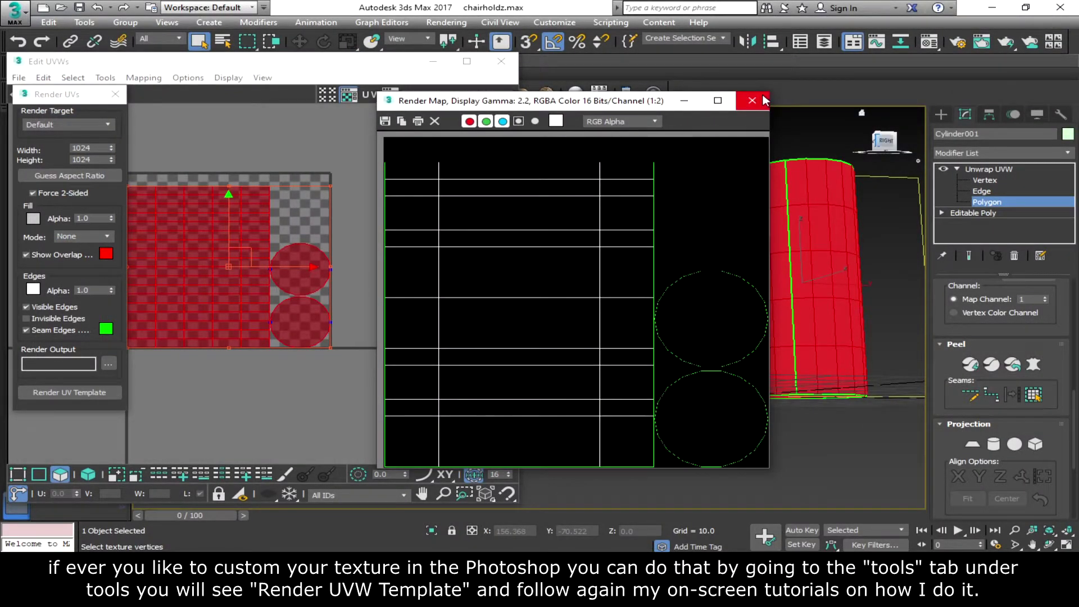
pyautogui.click(753, 101)
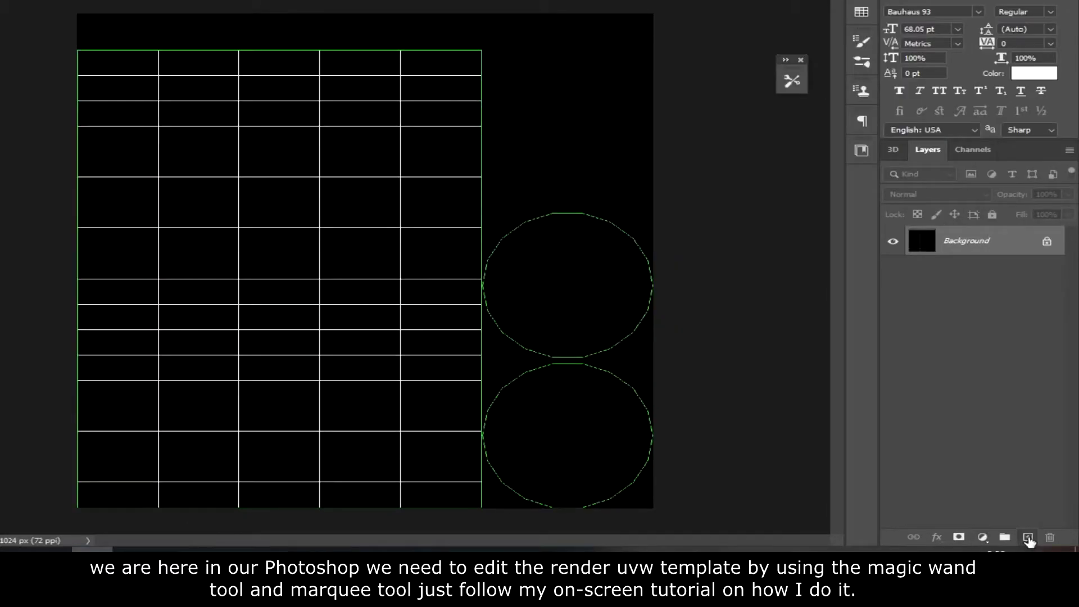
# Step: Add an empty Layer 1, then Magic Wand-select the four corner grid cells on the Background
pyautogui.click(1033, 545)
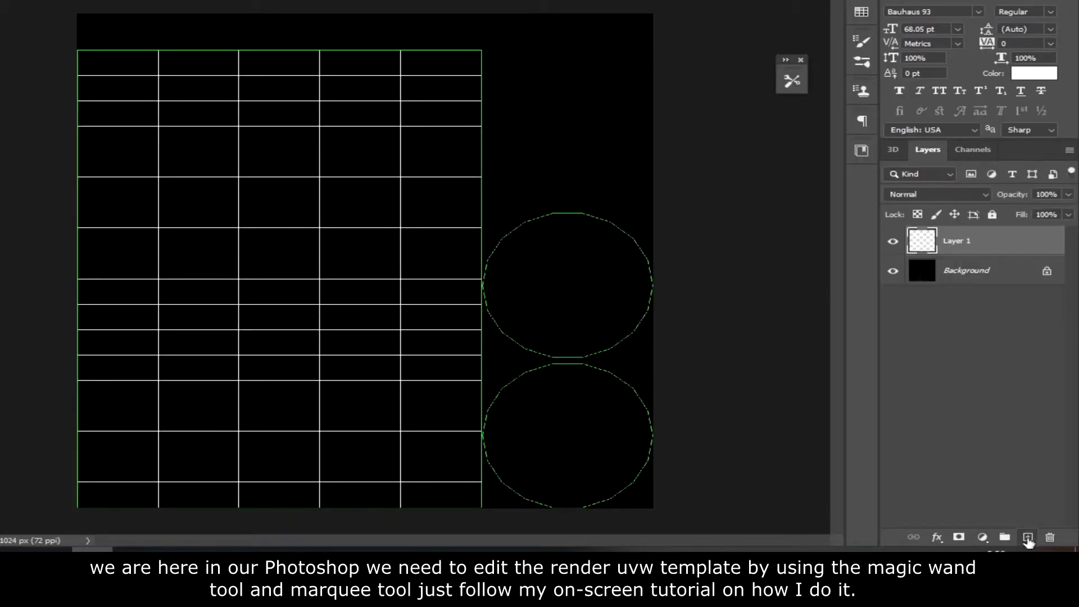
pyautogui.click(981, 316)
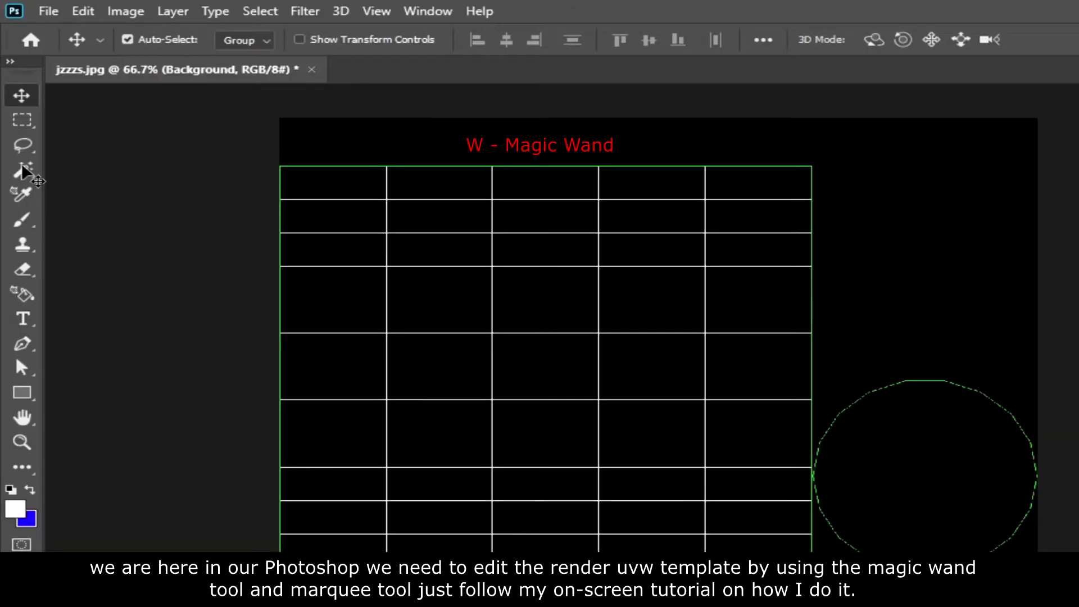
pyautogui.click(22, 169)
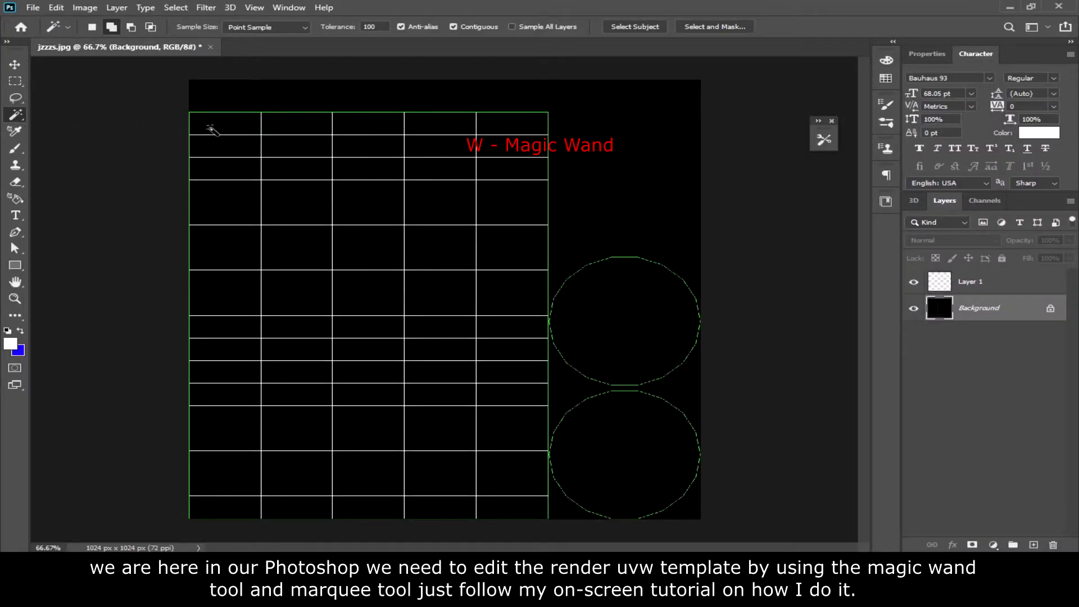
pyautogui.click(212, 131)
pyautogui.click(530, 133)
pyautogui.click(111, 29)
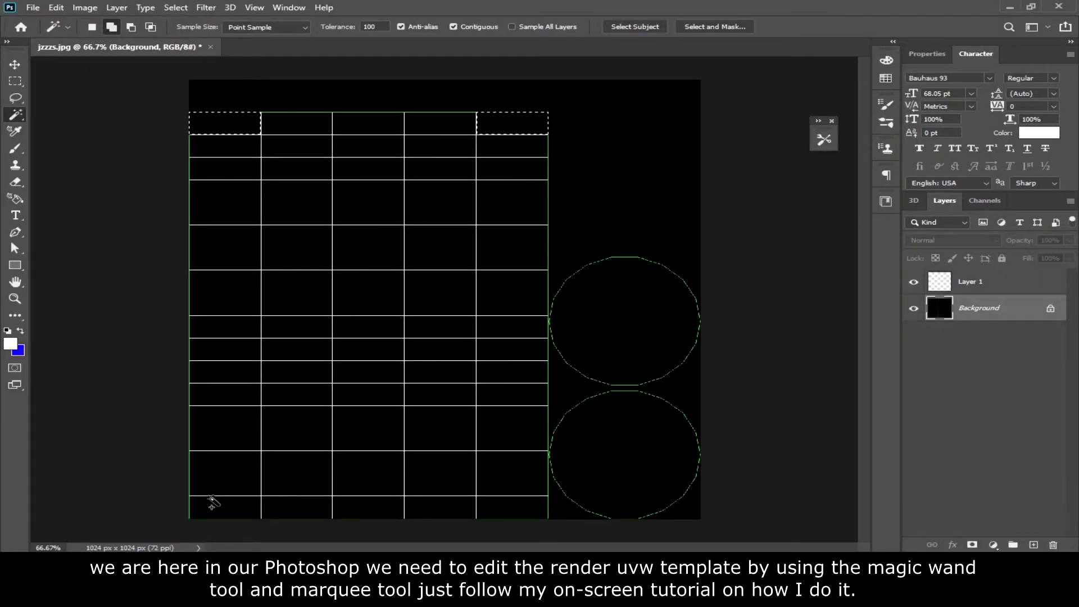
pyautogui.click(214, 506)
pyautogui.click(488, 507)
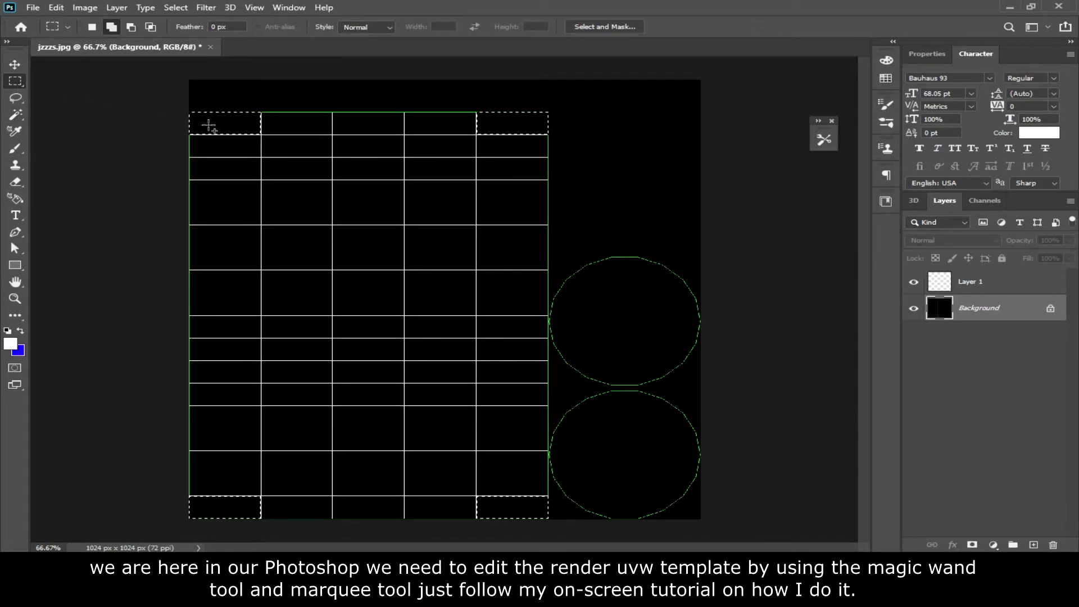
# Step: Add a rectangle over the grid interior to the selection and zoom in on its left edge
pyautogui.moveTo(207, 124); pyautogui.dragTo(538, 509)
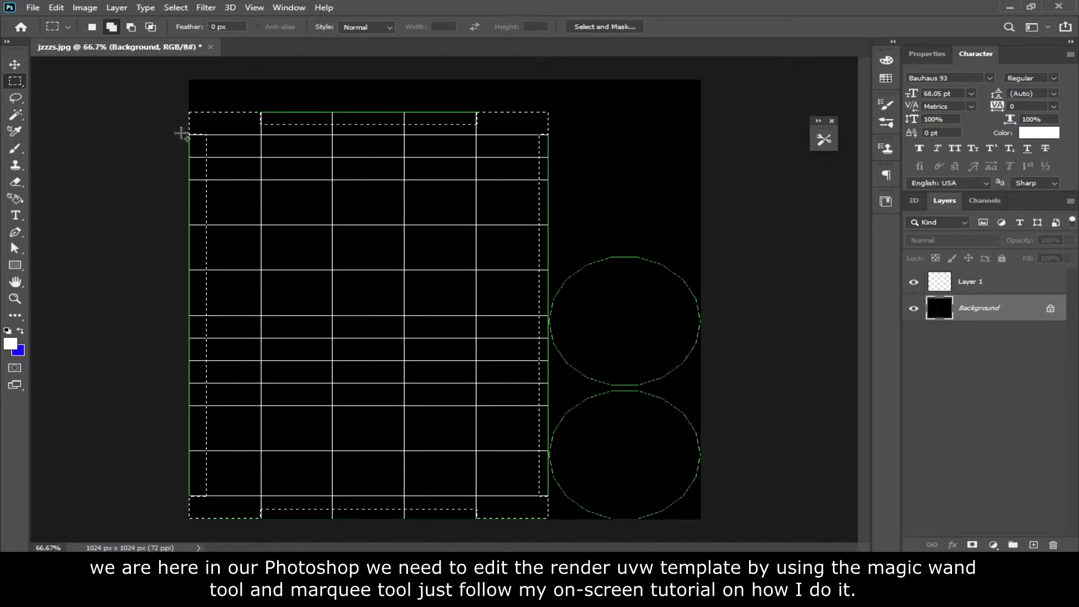
pyautogui.click(15, 115)
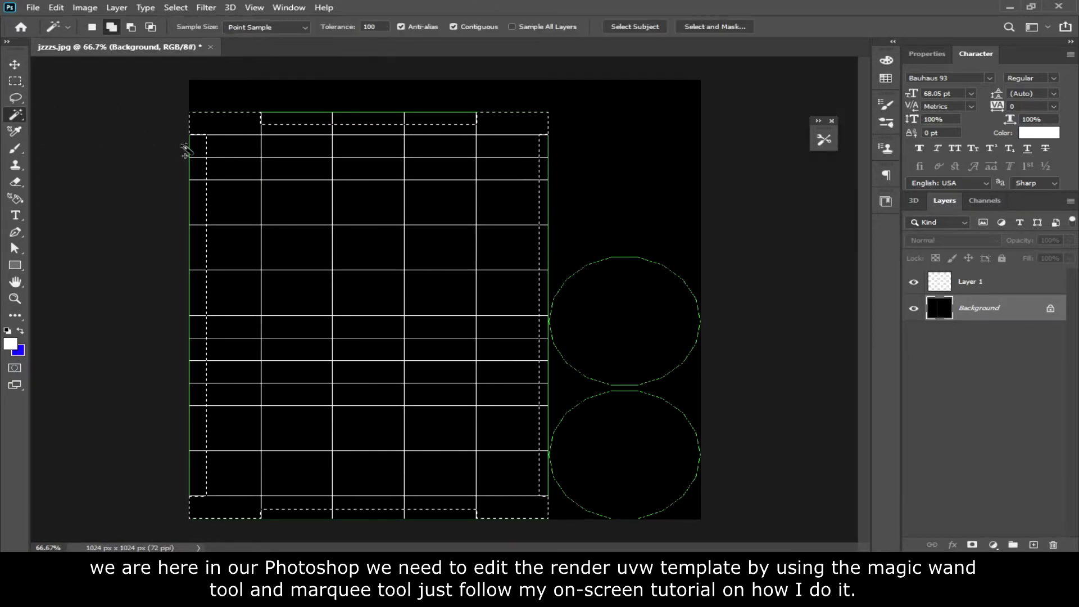
pyautogui.hotkey('ctrl', '+')
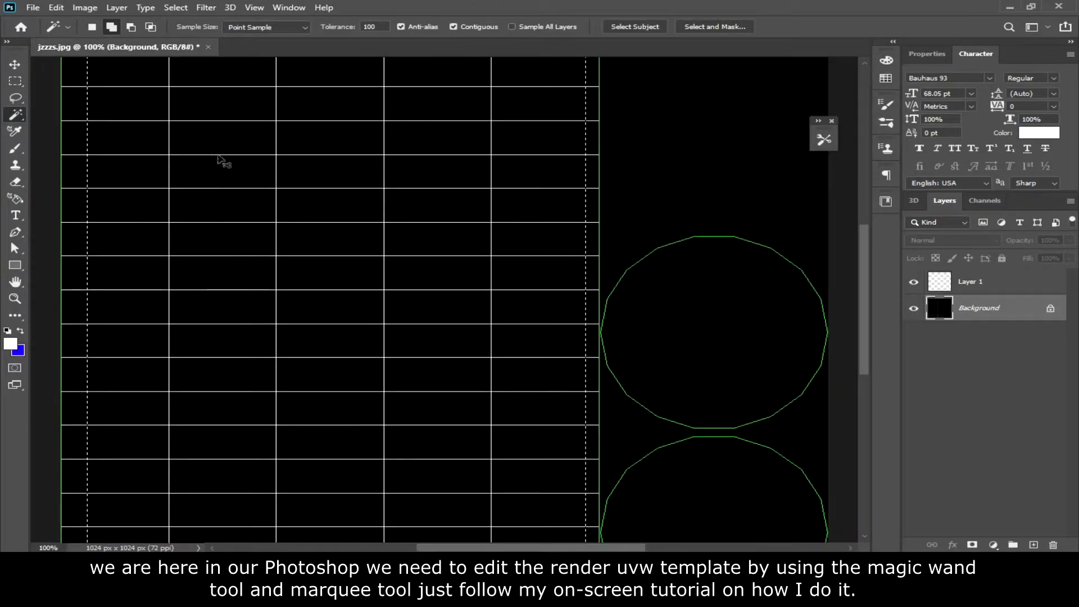
pyautogui.hotkey('ctrl', '+')
pyautogui.hotkey('ctrl', '+')
pyautogui.scroll(1, 482, 272)
pyautogui.keyDown('ctrl'); pyautogui.hscroll(-1, 294, 197); pyautogui.keyUp('ctrl')
pyautogui.moveTo(294, 197)
pyautogui.mouseDown()
pyautogui.moveTo(374, 290)
pyautogui.moveTo(384, 272)
pyautogui.mouseUp()
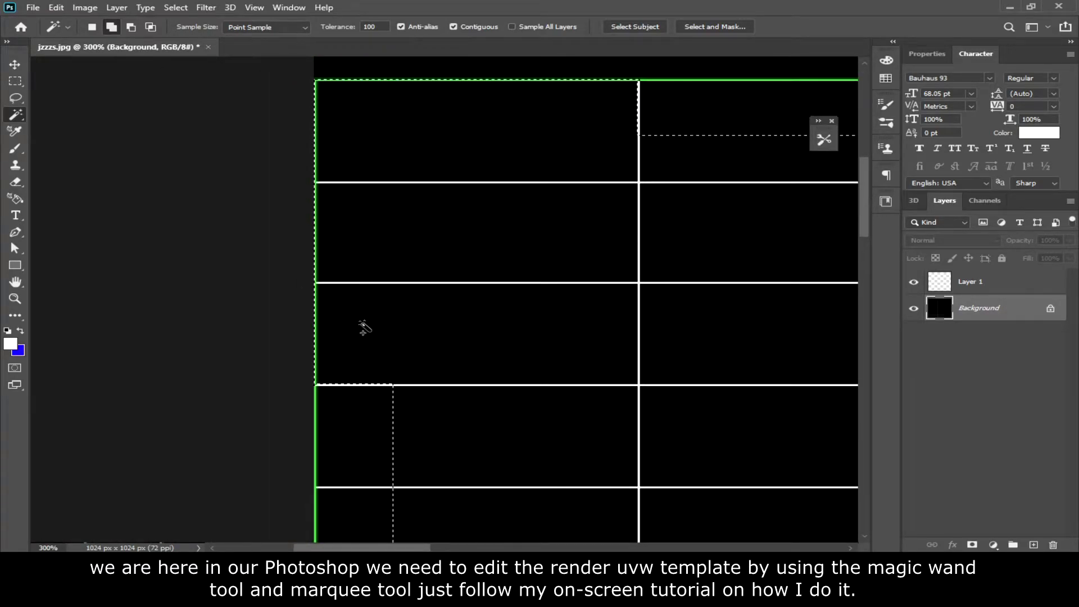
pyautogui.keyDown('ctrl'); pyautogui.hscroll(1, 367, 267); pyautogui.keyUp('ctrl')
pyautogui.scroll(2, 325, 355)
pyautogui.scroll(-1, 380, 239)
pyautogui.scroll(-1, 381, 239)
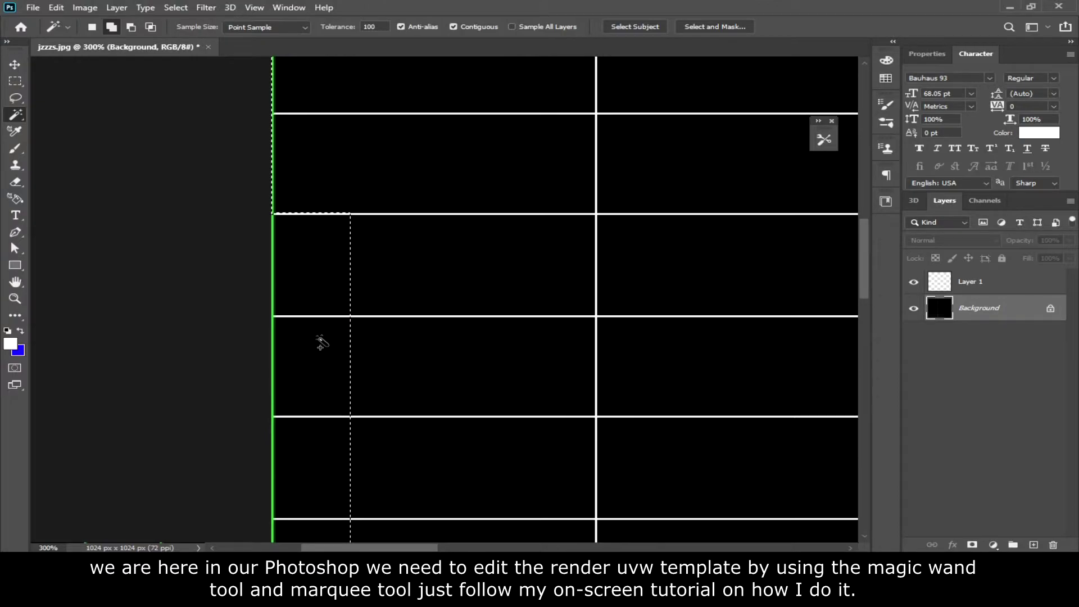
pyautogui.scroll(-3, 359, 415)
# Step: Pan down the grid's left edge and across the bottom to check the selection
pyautogui.moveTo(380, 446); pyautogui.dragTo(412, 210)
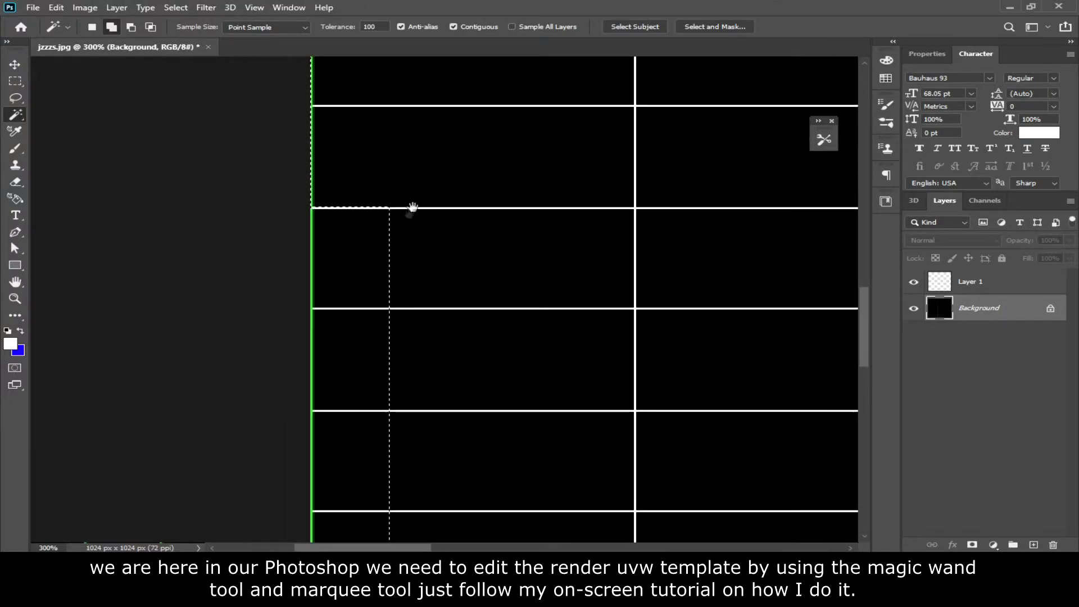
pyautogui.moveTo(357, 361); pyautogui.dragTo(462, 186)
pyautogui.scroll(-1, 463, 186)
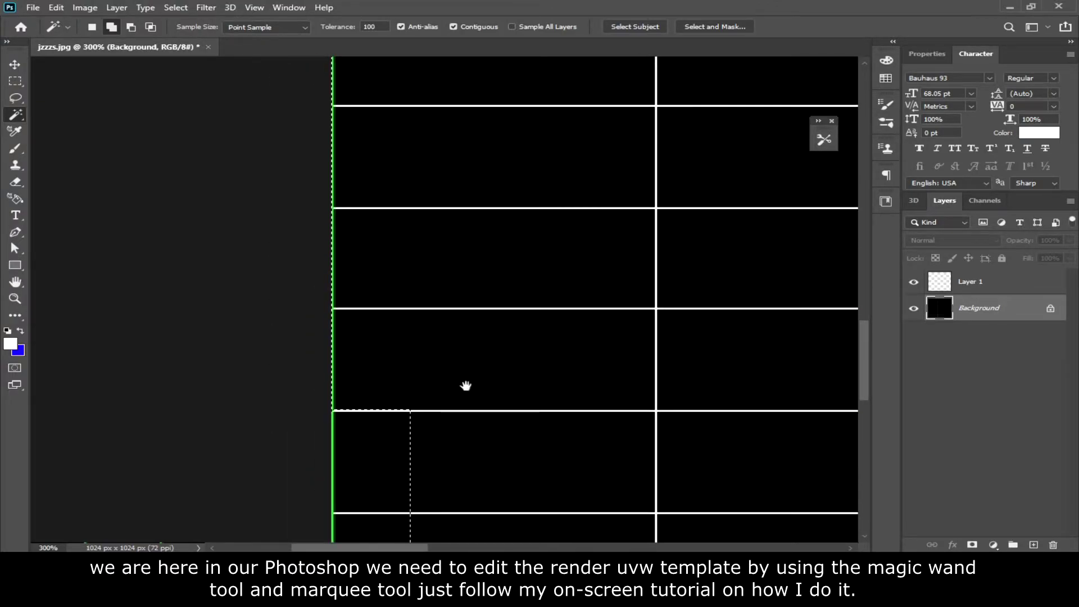
pyautogui.scroll(-1, 454, 188)
pyautogui.scroll(1, 523, 179)
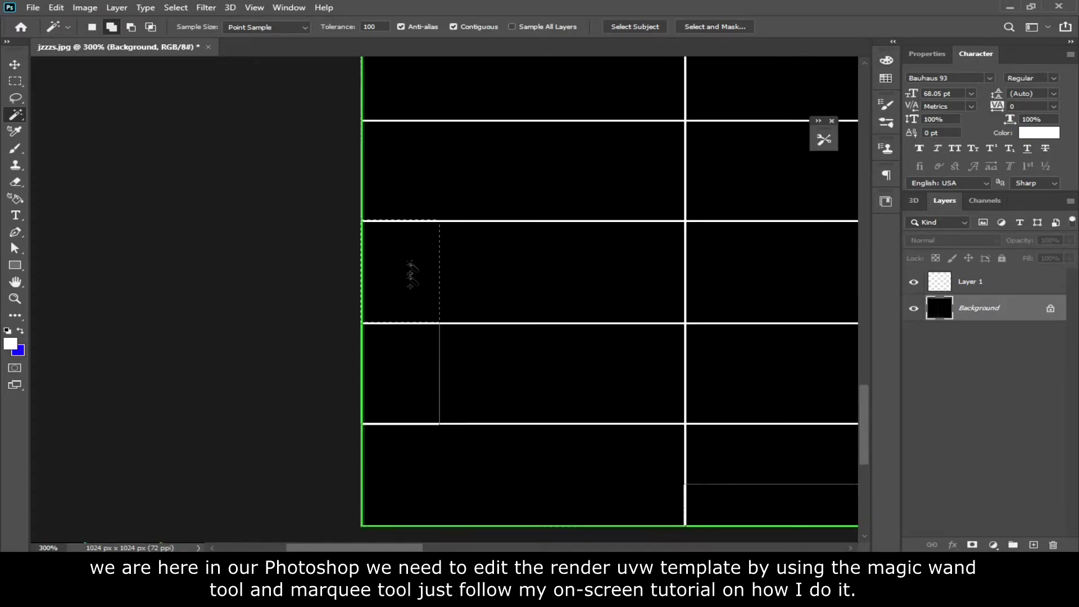
pyautogui.scroll(-2, 478, 326)
pyautogui.hscroll(5, 478, 326)
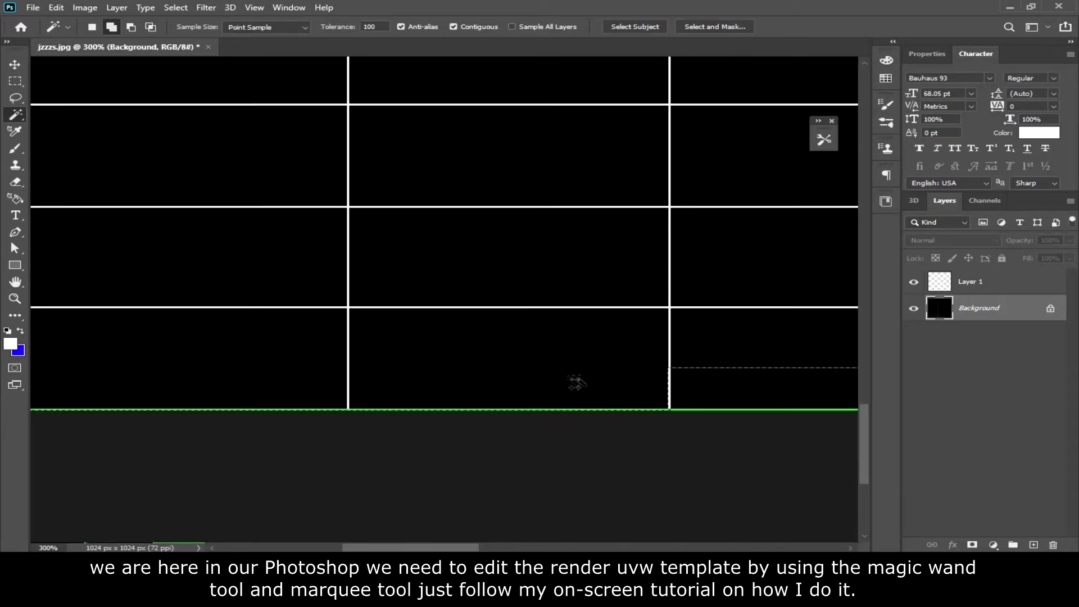
pyautogui.scroll(-1, 543, 360)
pyautogui.hscroll(3, 543, 360)
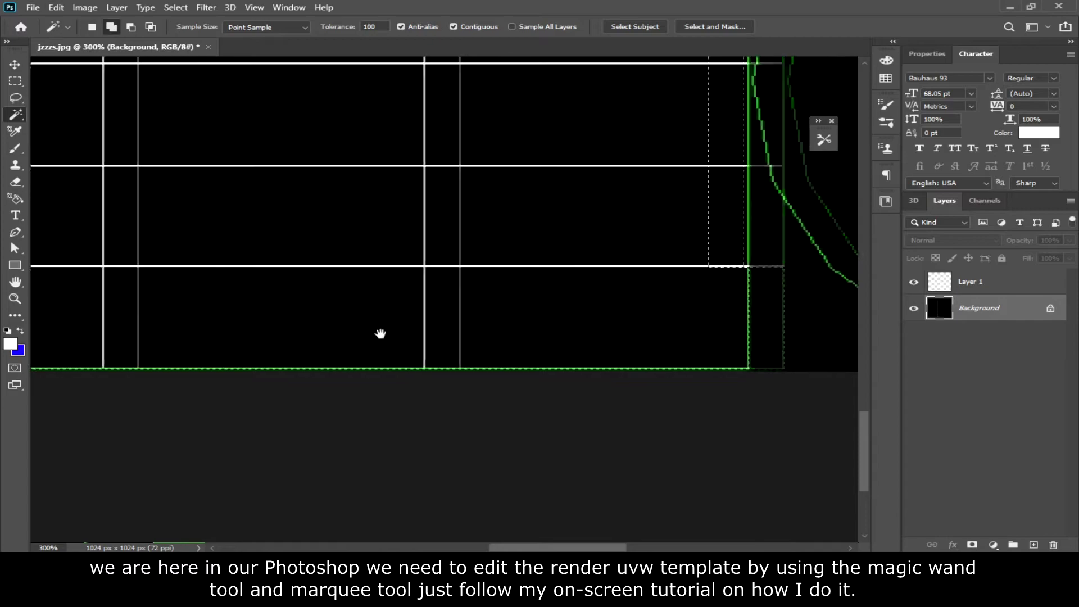
pyautogui.scroll(2, 379, 332)
pyautogui.hscroll(2, 506, 376)
# Step: Inspect the grid's right and top edges, then zoom out to view the whole template
pyautogui.moveTo(648, 183); pyautogui.dragTo(600, 420)
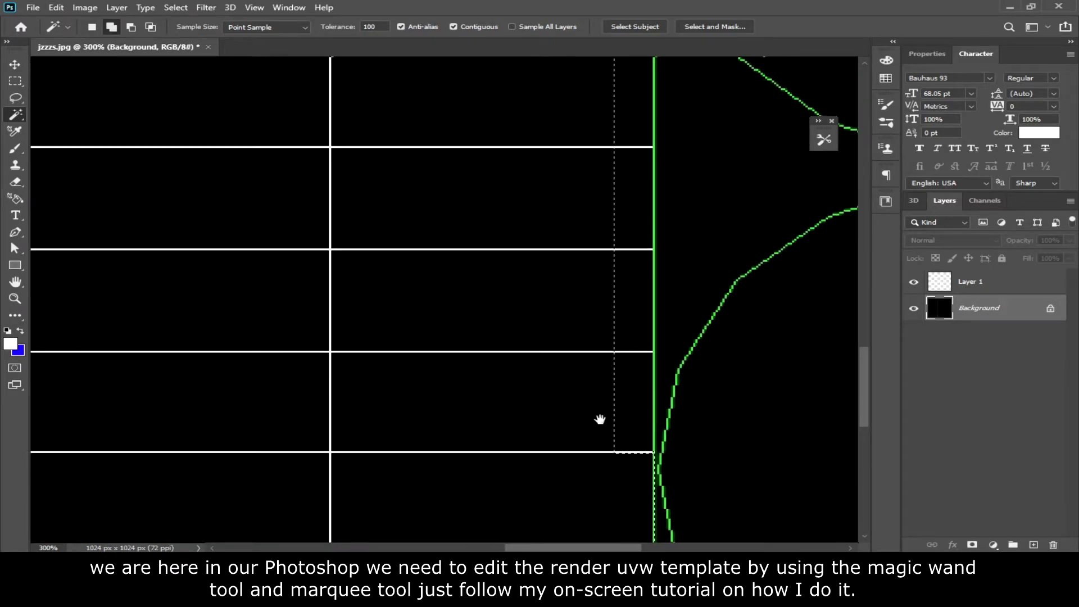
pyautogui.moveTo(594, 216); pyautogui.dragTo(590, 360)
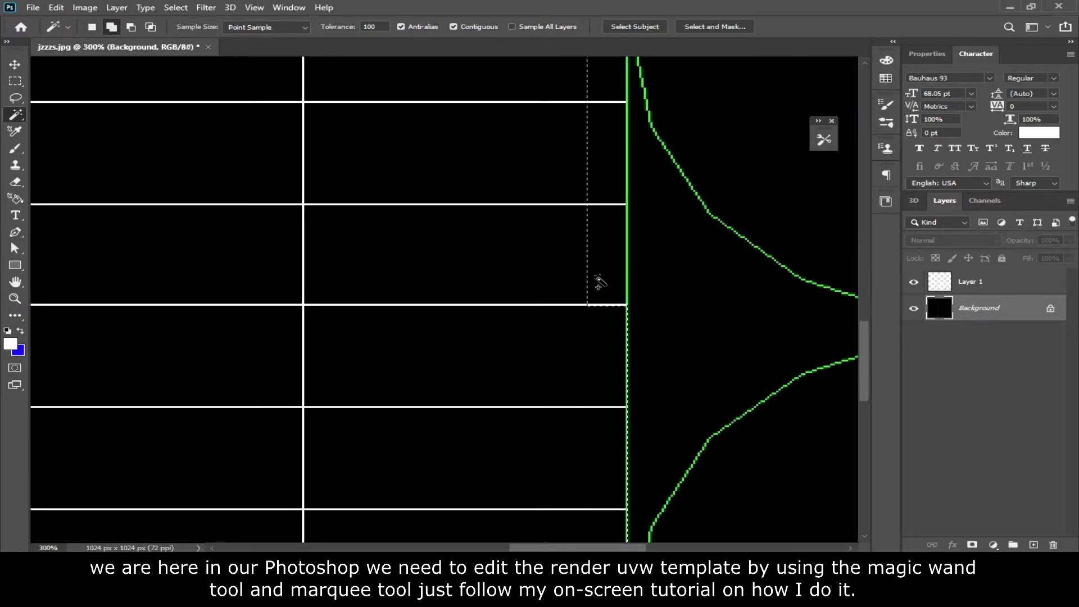
pyautogui.scroll(3, 588, 253)
pyautogui.scroll(1, 590, 337)
pyautogui.scroll(1, 587, 382)
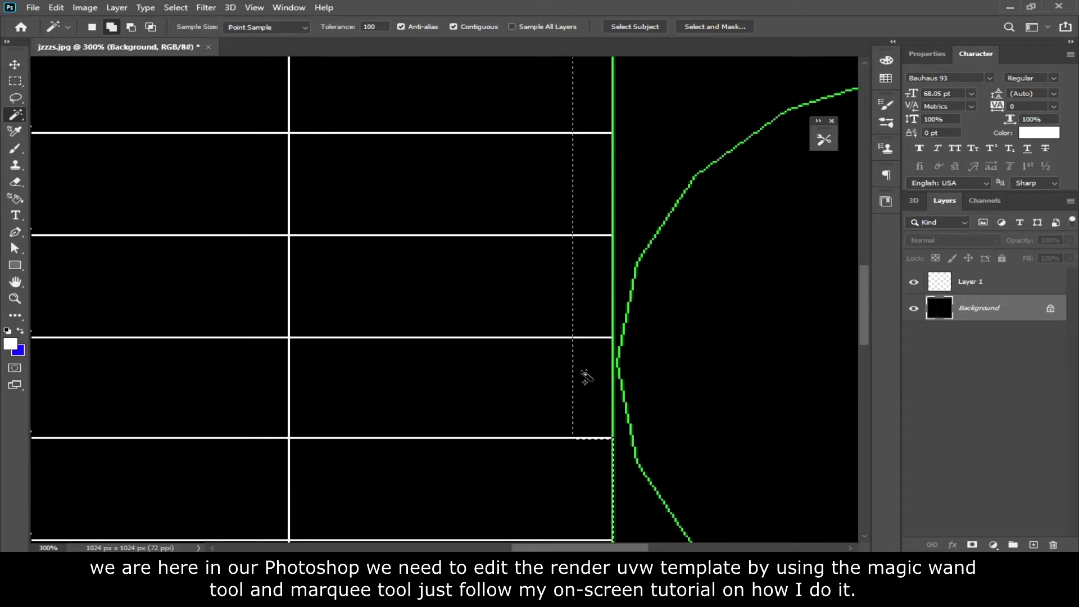
pyautogui.scroll(2, 582, 281)
pyautogui.scroll(2, 569, 319)
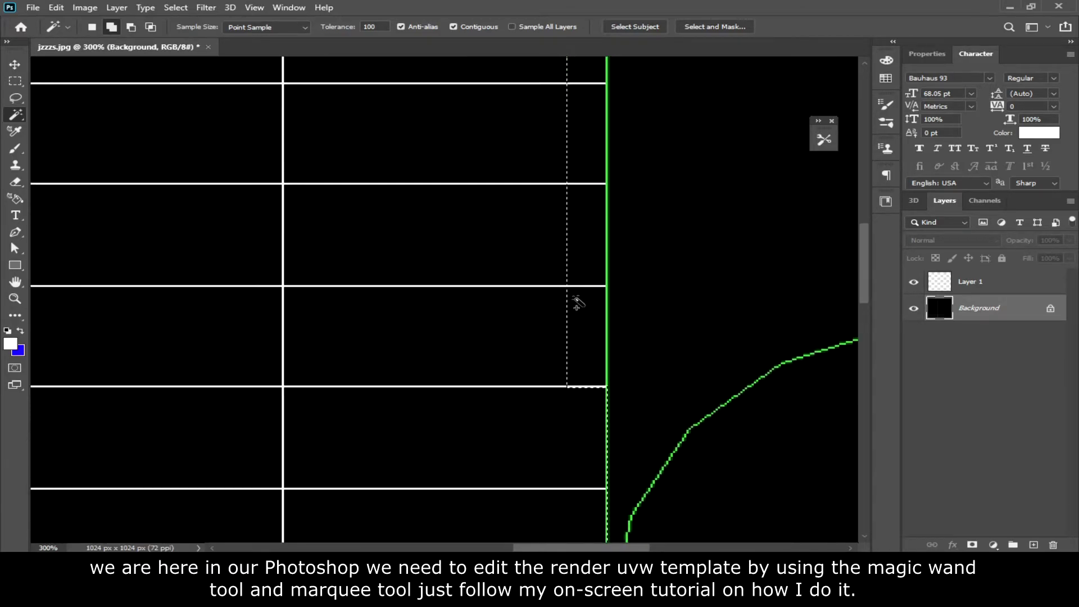
pyautogui.moveTo(578, 157); pyautogui.dragTo(571, 386)
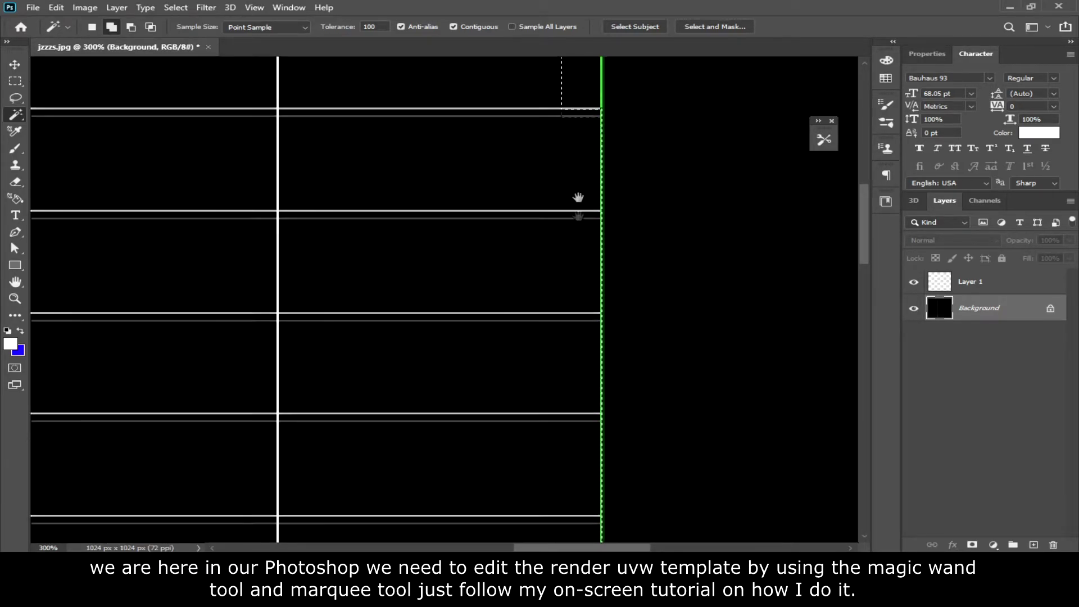
pyautogui.moveTo(579, 176); pyautogui.dragTo(568, 370)
pyautogui.moveTo(253, 269); pyautogui.dragTo(583, 271)
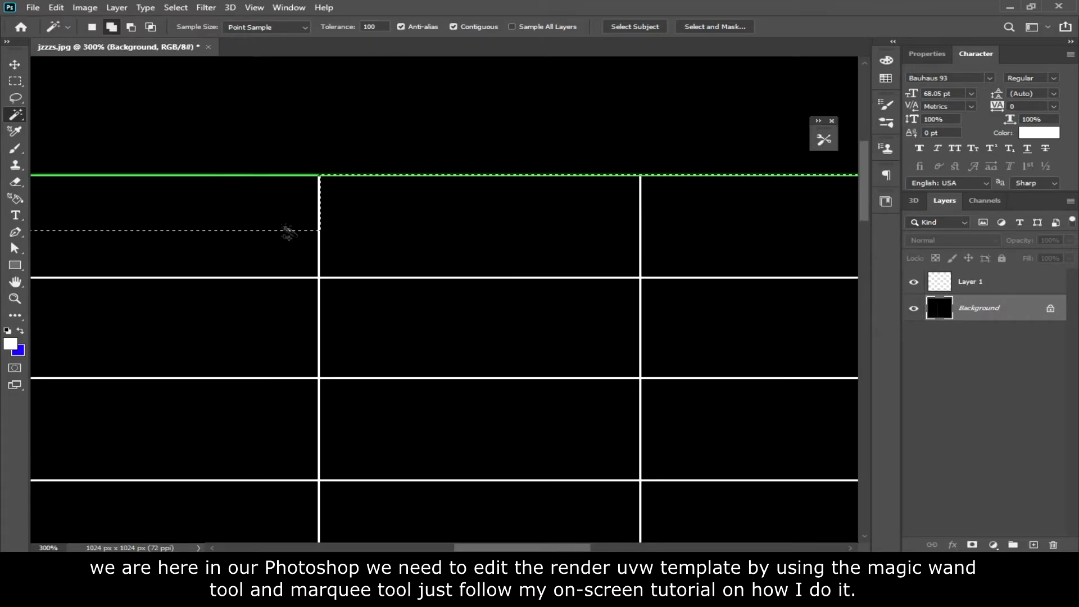
pyautogui.moveTo(326, 260); pyautogui.dragTo(394, 256)
pyautogui.moveTo(210, 249); pyautogui.dragTo(571, 273)
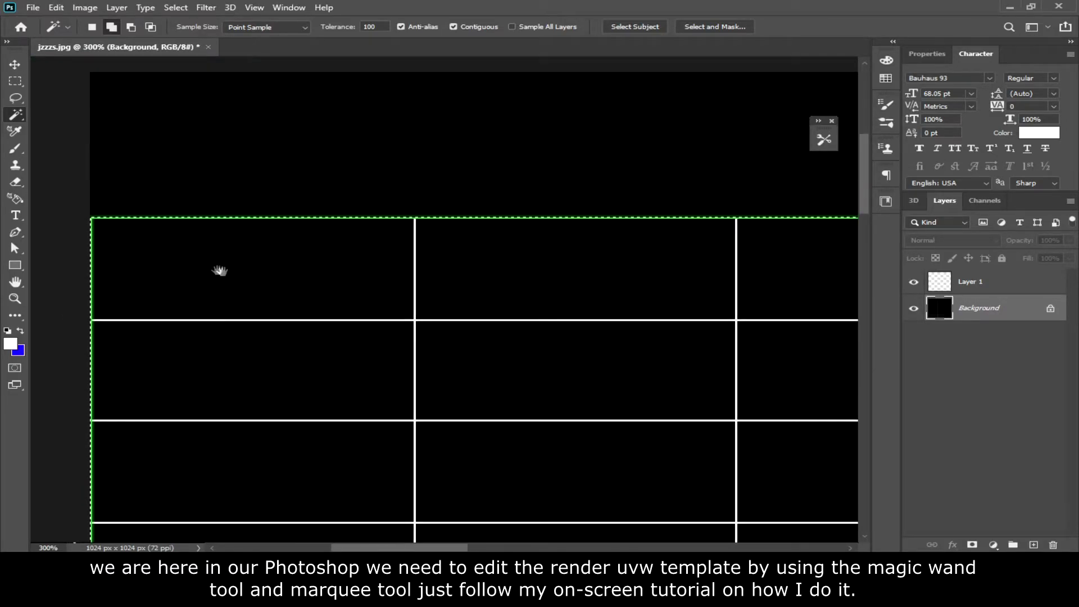
pyautogui.moveTo(217, 272); pyautogui.dragTo(211, 219)
pyautogui.hotkey('ctrl', '-')
pyautogui.hotkey('ctrl', '-')
pyautogui.hotkey('ctrl', '-')
pyautogui.hotkey('ctrl', '-')
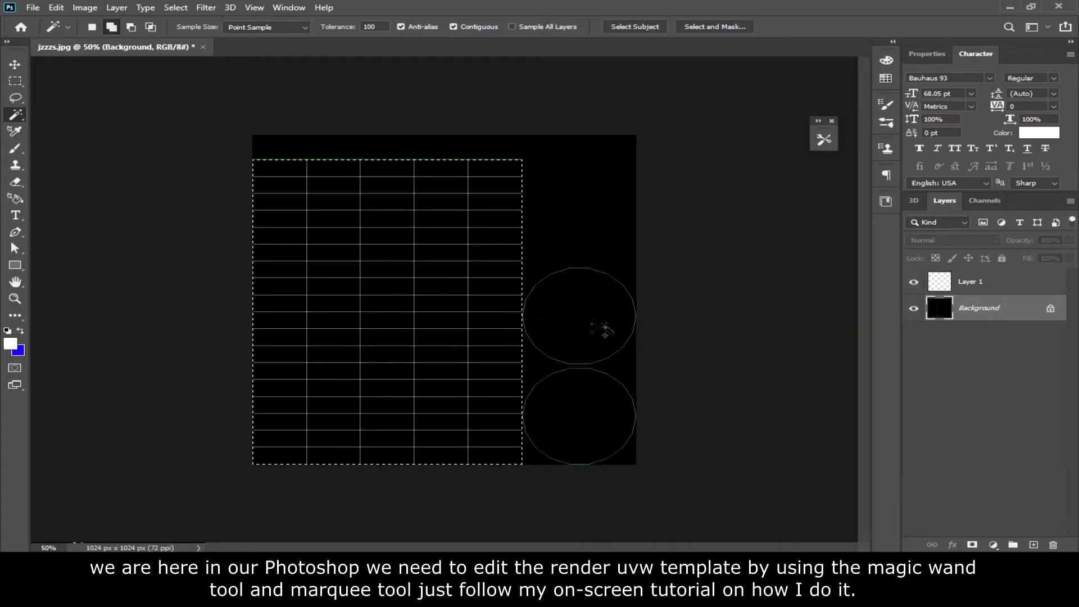
# Step: Fill the selected grid rectangle with magenta on Layer 1
pyautogui.click(985, 284)
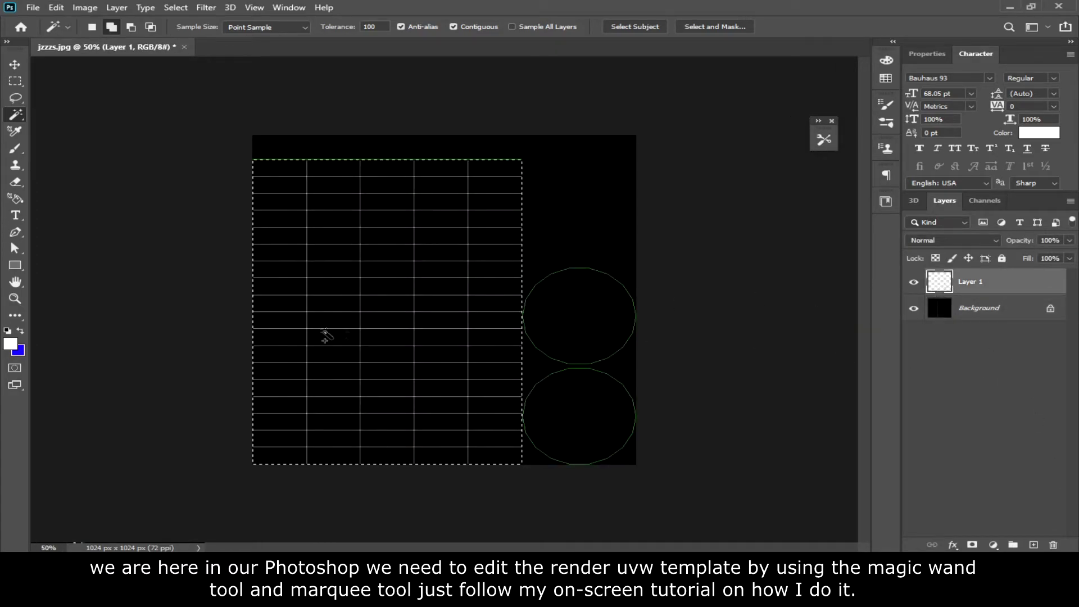
pyautogui.press('g')
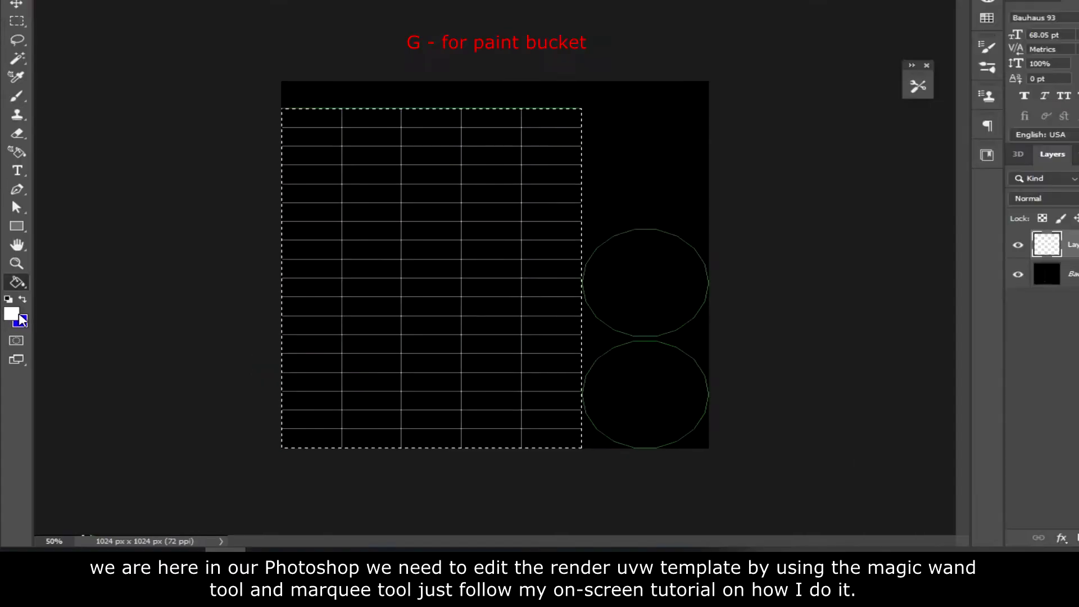
pyautogui.click(10, 343)
pyautogui.click(676, 332)
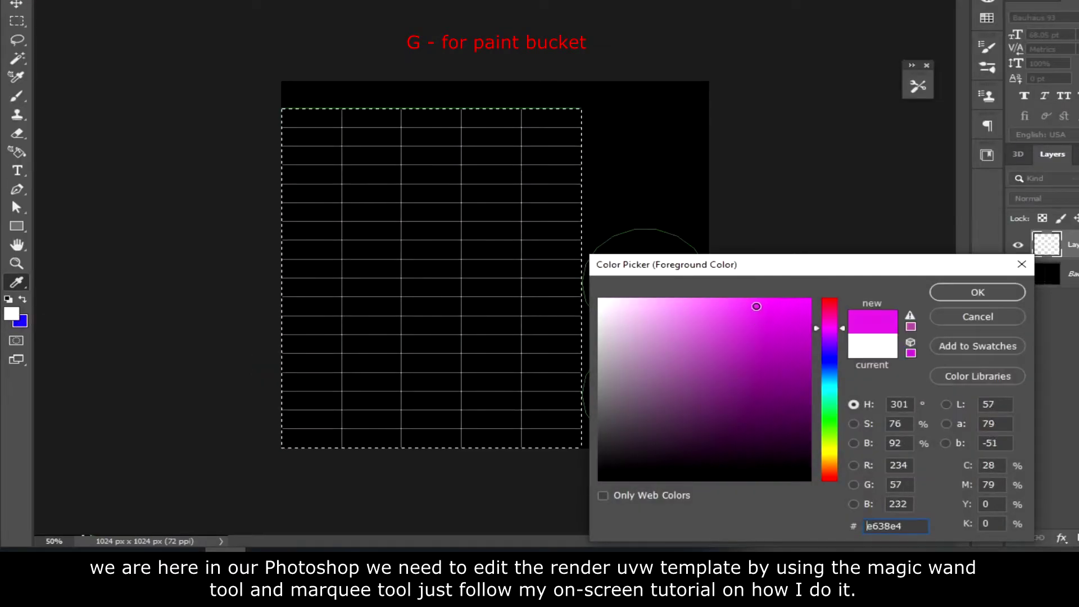
pyautogui.click(978, 292)
pyautogui.click(504, 241)
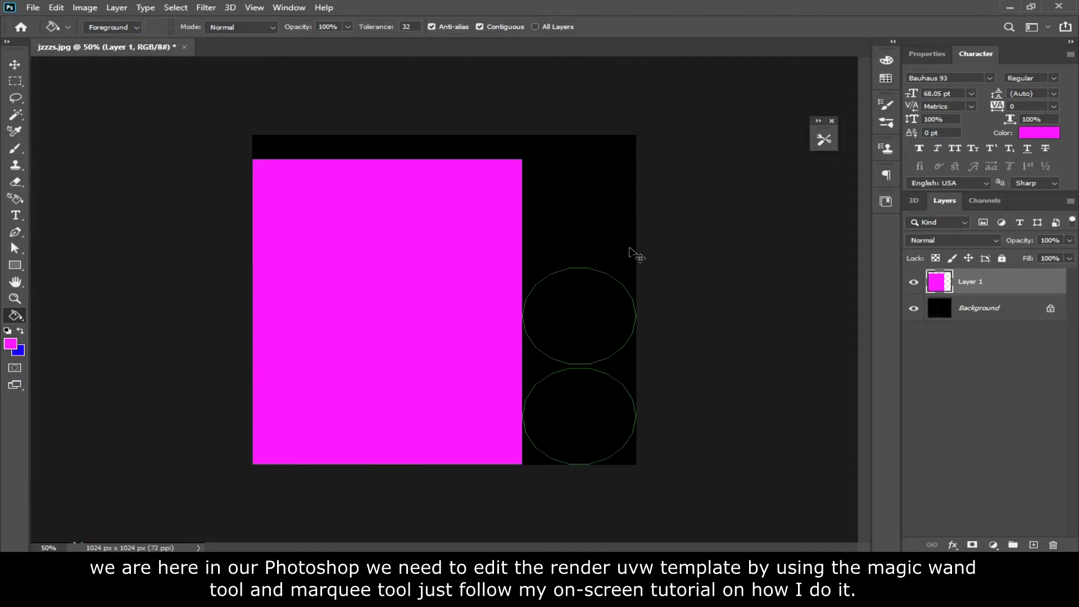
# Step: Fill the upper circle with magenta on a new Layer 2
pyautogui.click(975, 311)
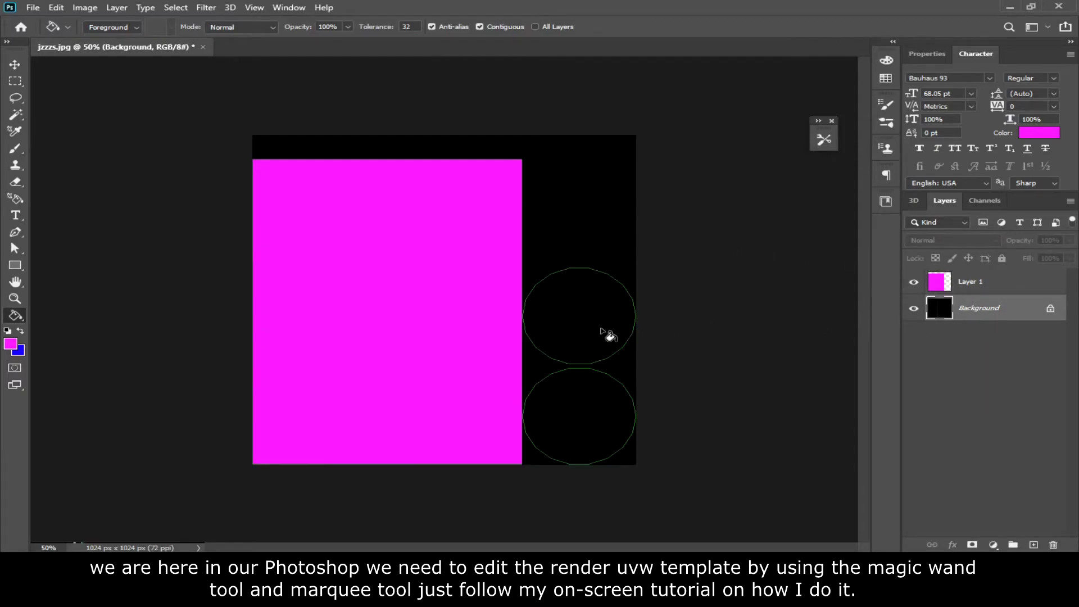
pyautogui.press('w')
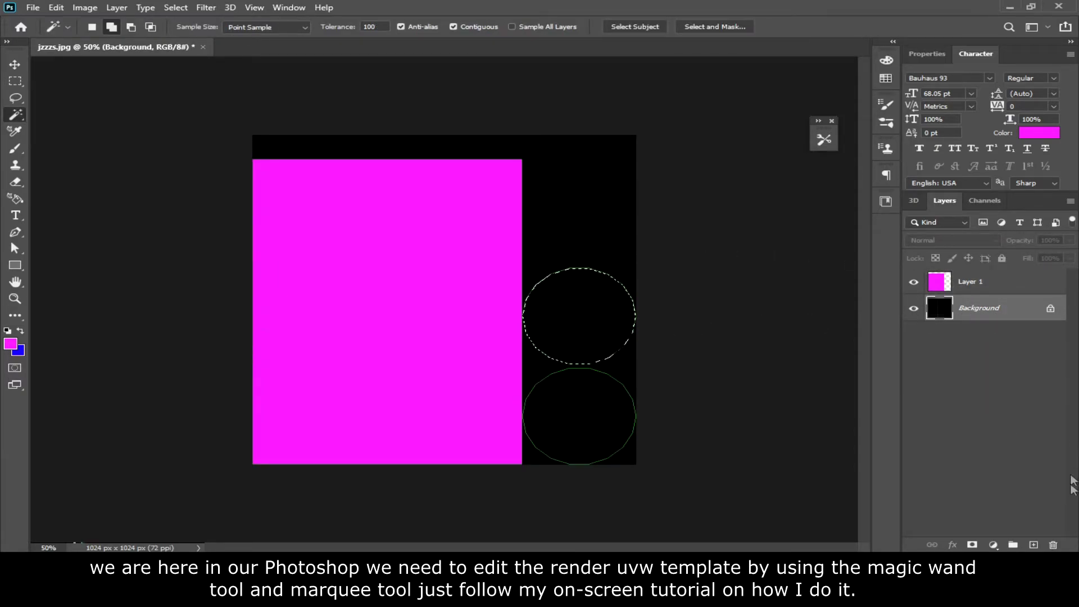
pyautogui.click(1034, 544)
pyautogui.press('g')
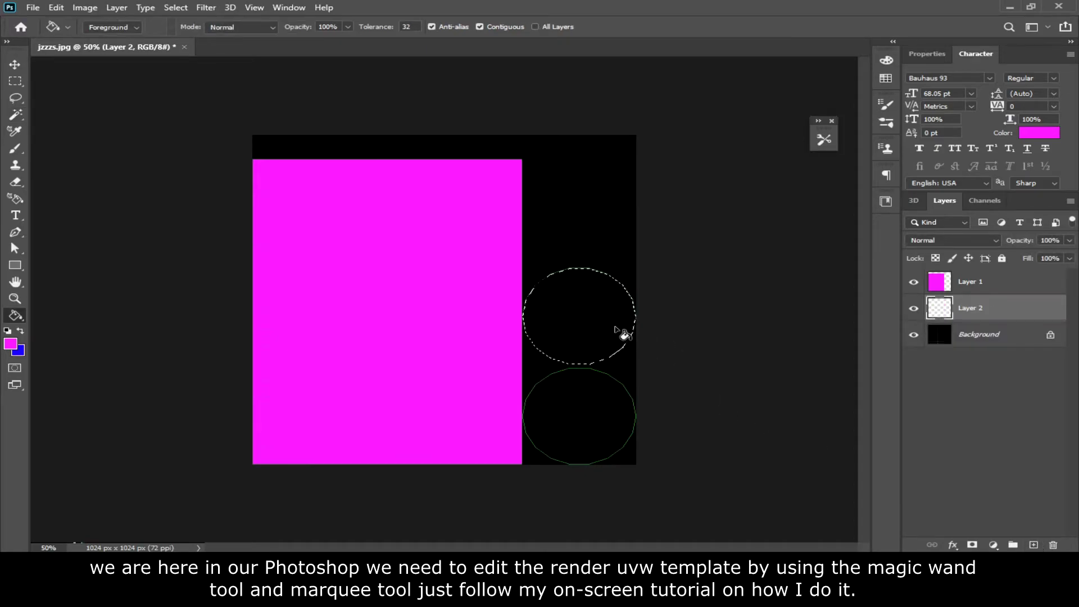
pyautogui.click(616, 330)
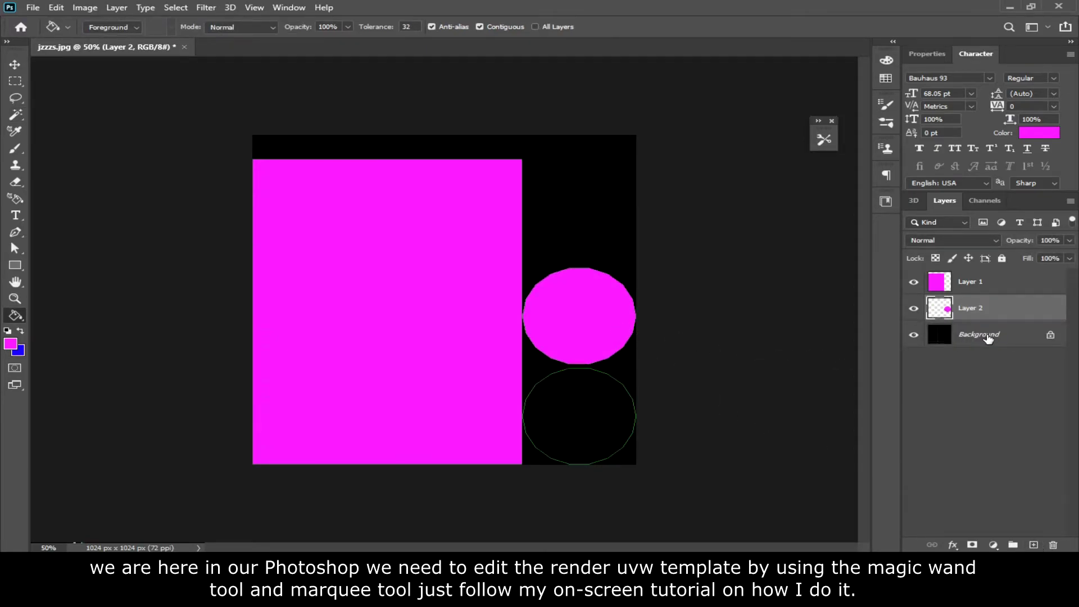
# Step: Select the lower circle and fill it with magenta on a new Layer 3
pyautogui.click(988, 336)
pyautogui.click(1033, 544)
pyautogui.press('w')
pyautogui.click(604, 416)
pyautogui.click(978, 360)
pyautogui.hotkey('ctrl', 'd')
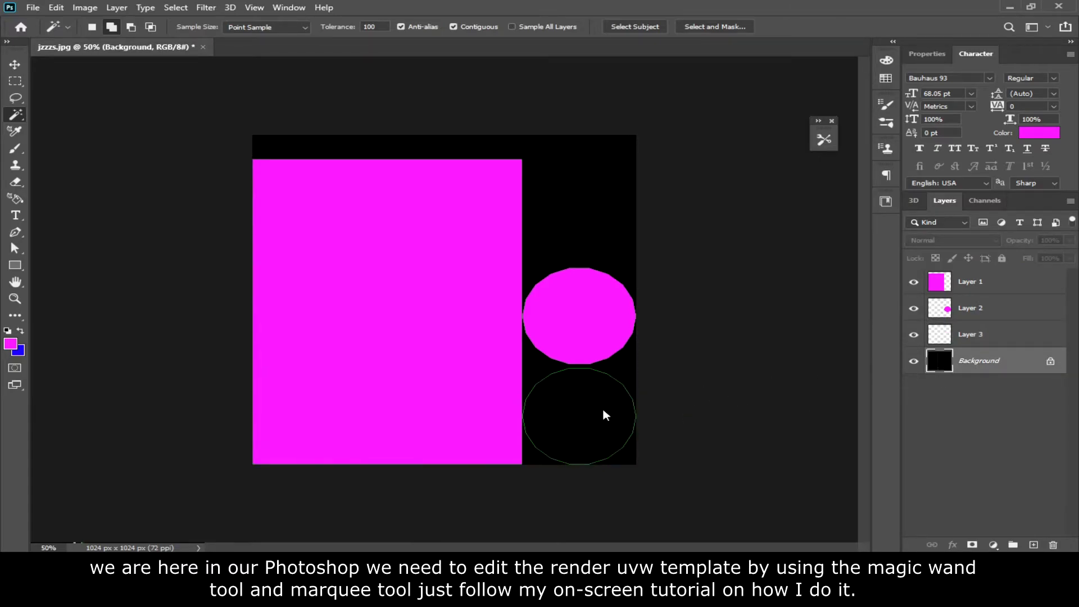
pyautogui.click(971, 335)
pyautogui.press('g')
pyautogui.click(603, 414)
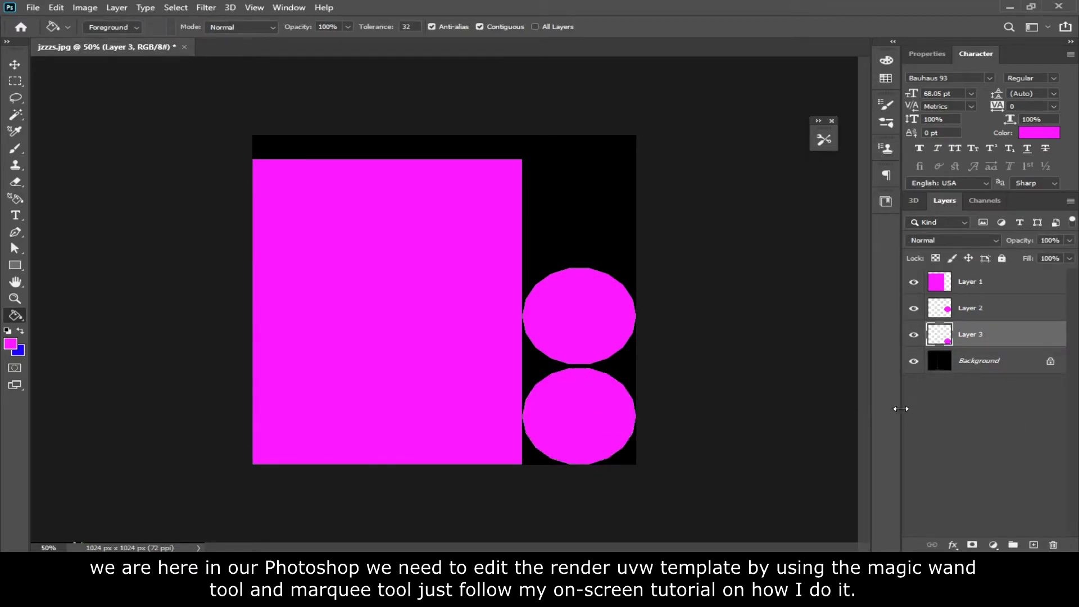
pyautogui.click(32, 8)
# Step: Open lusowoodygaming.jpg and drag its wood texture into jzzzs.jpg as a new layer
pyautogui.click(51, 33)
pyautogui.click(236, 353)
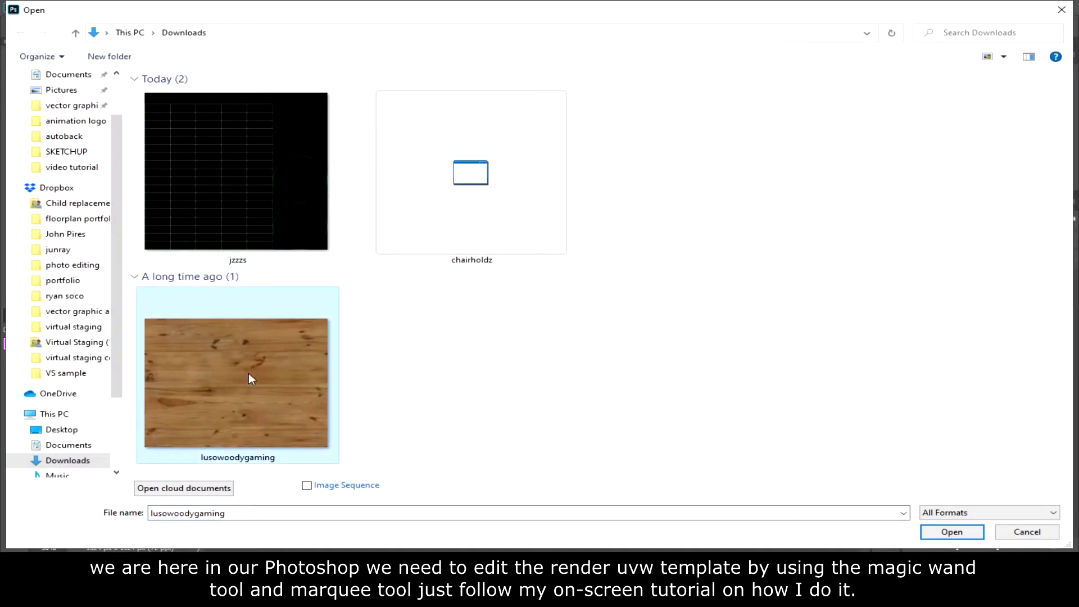
pyautogui.click(954, 532)
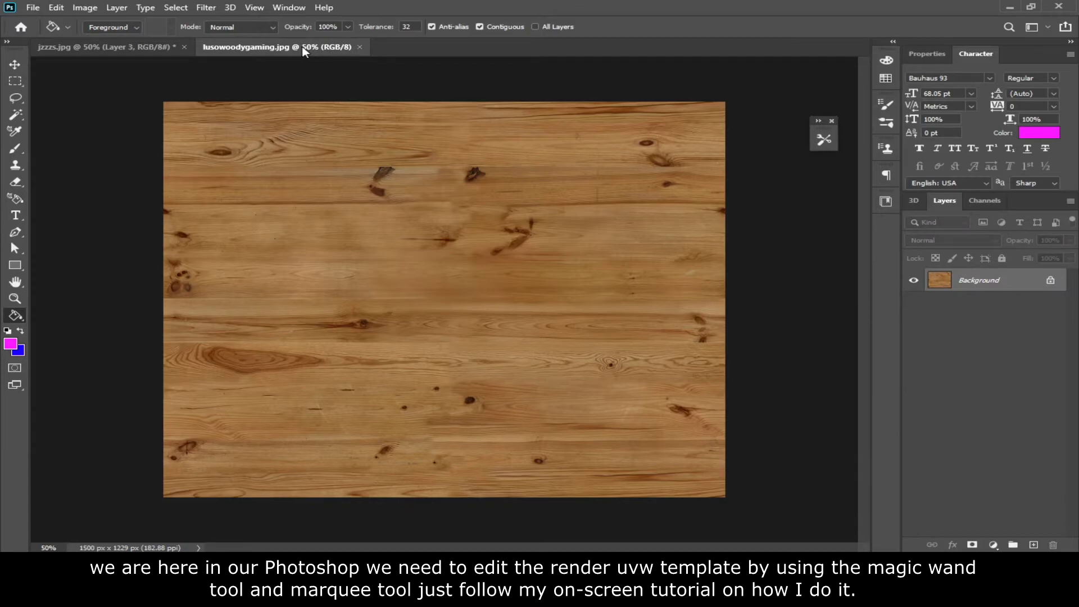
pyautogui.moveTo(304, 52); pyautogui.dragTo(624, 155)
pyautogui.press('v')
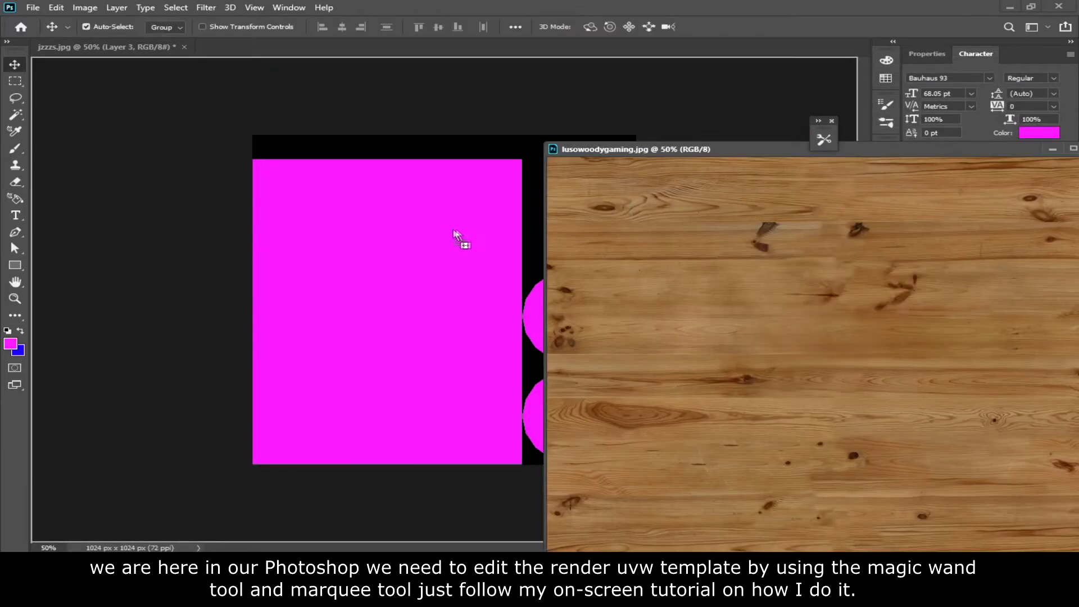
pyautogui.moveTo(456, 232); pyautogui.dragTo(457, 233)
pyautogui.moveTo(652, 155); pyautogui.dragTo(472, 263)
pyautogui.click(571, 259)
# Step: Move wood Layer 4 to the top, shift it up to cover the canvas, and duplicate it
pyautogui.moveTo(981, 340); pyautogui.dragTo(976, 292)
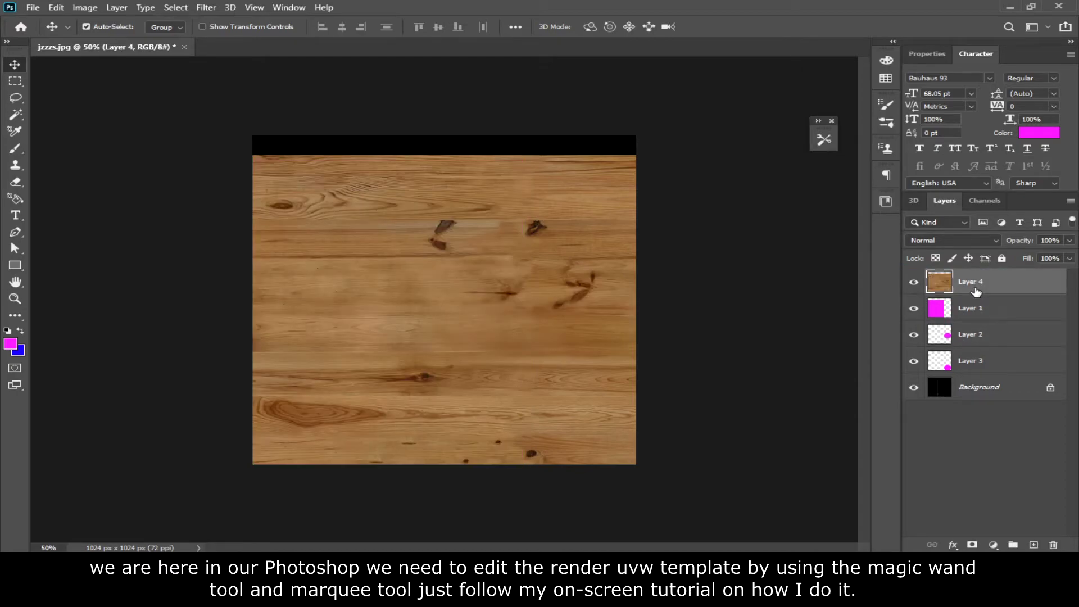
pyautogui.moveTo(621, 294); pyautogui.dragTo(612, 275)
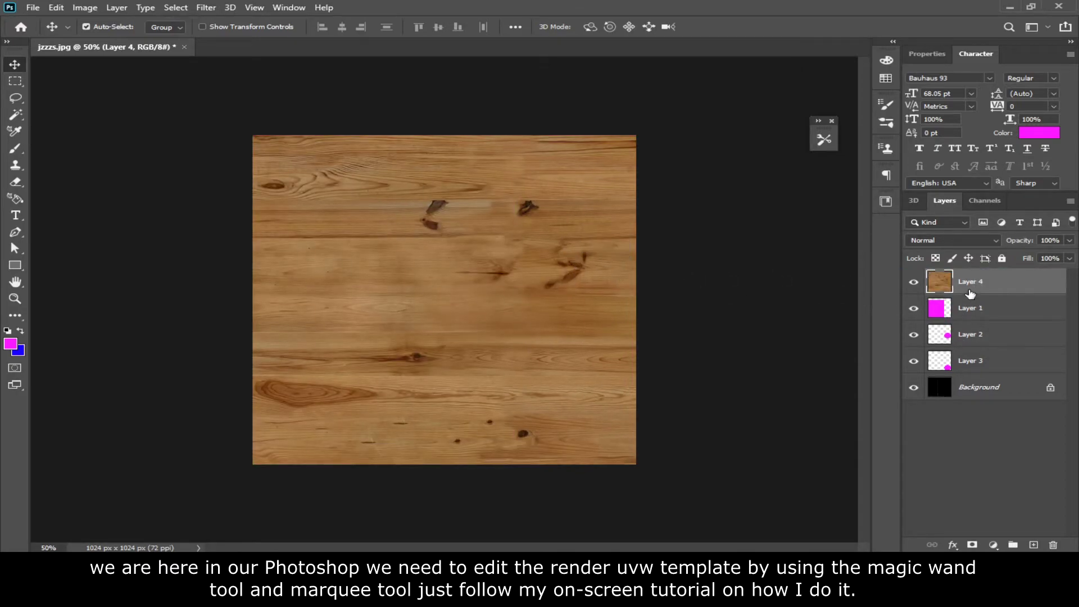
pyautogui.hotkey('ctrl', 'j')
pyautogui.hotkey('ctrl', 'j')
# Step: Clip Layer 4 copy 2 to the grid rectangle rotated −90°, and move Layer 4 copy above the circle layer
pyautogui.click(914, 308)
pyautogui.click(914, 283)
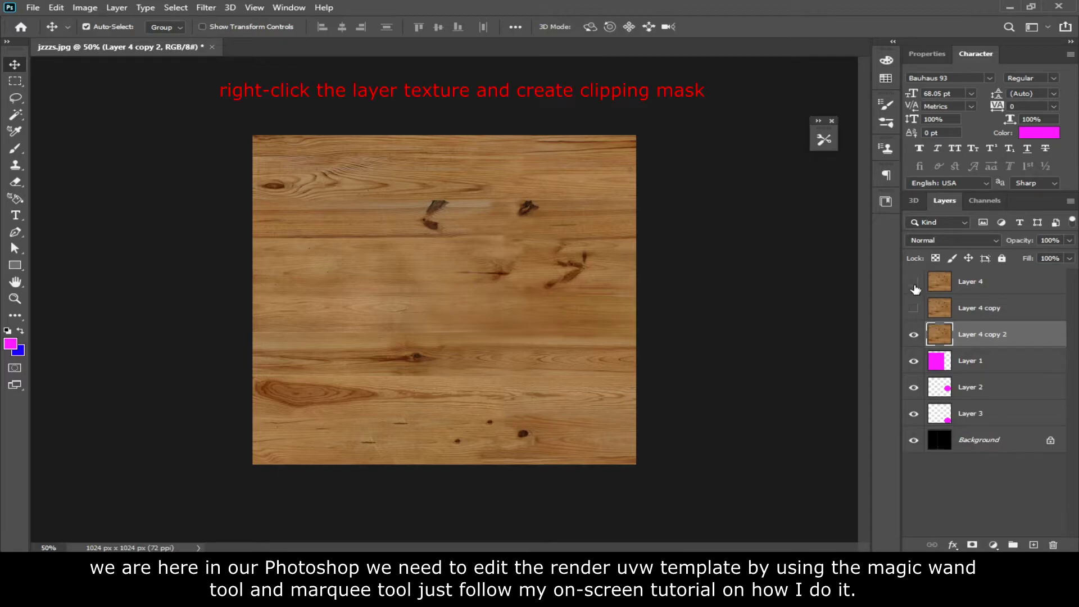
pyautogui.rightClick(963, 335)
pyautogui.click(825, 263)
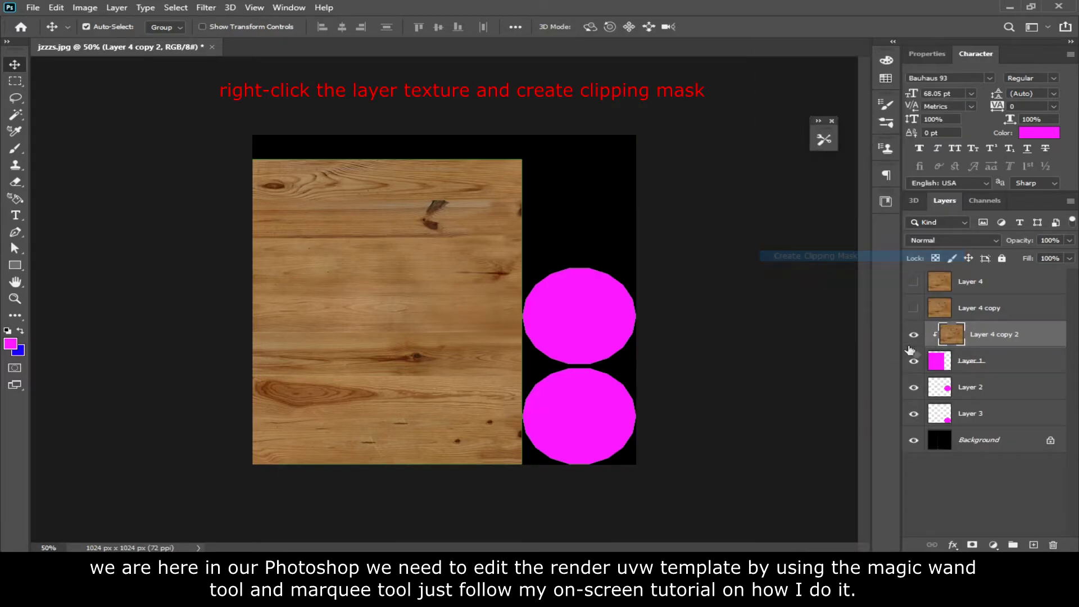
pyautogui.hotkey('ctrl', 't')
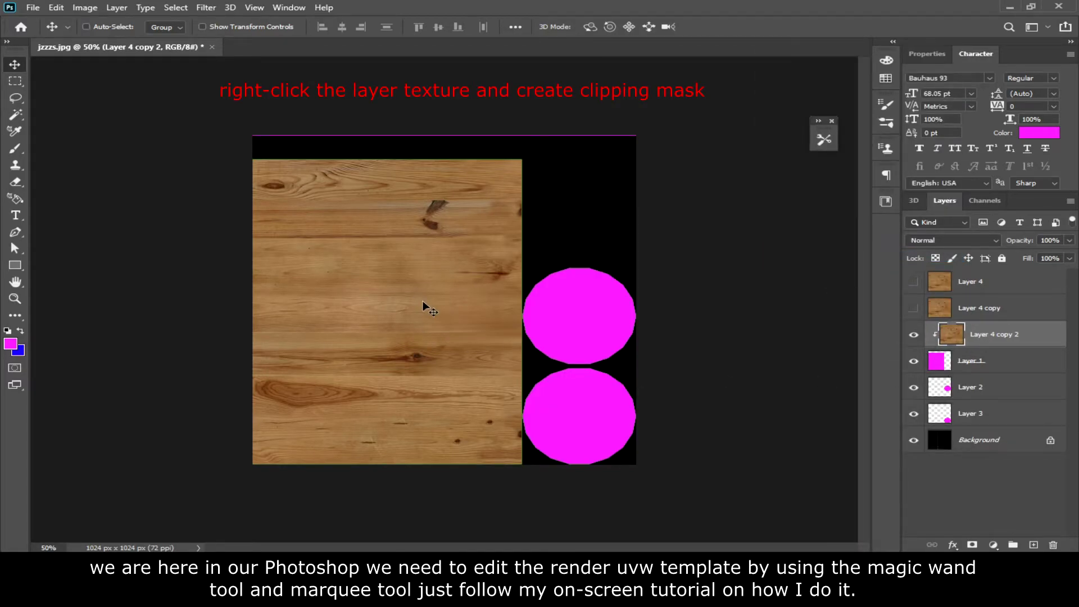
pyautogui.keyDown('shift'); pyautogui.moveTo(799, 161); pyautogui.dragTo(364, 131); pyautogui.keyUp('shift')
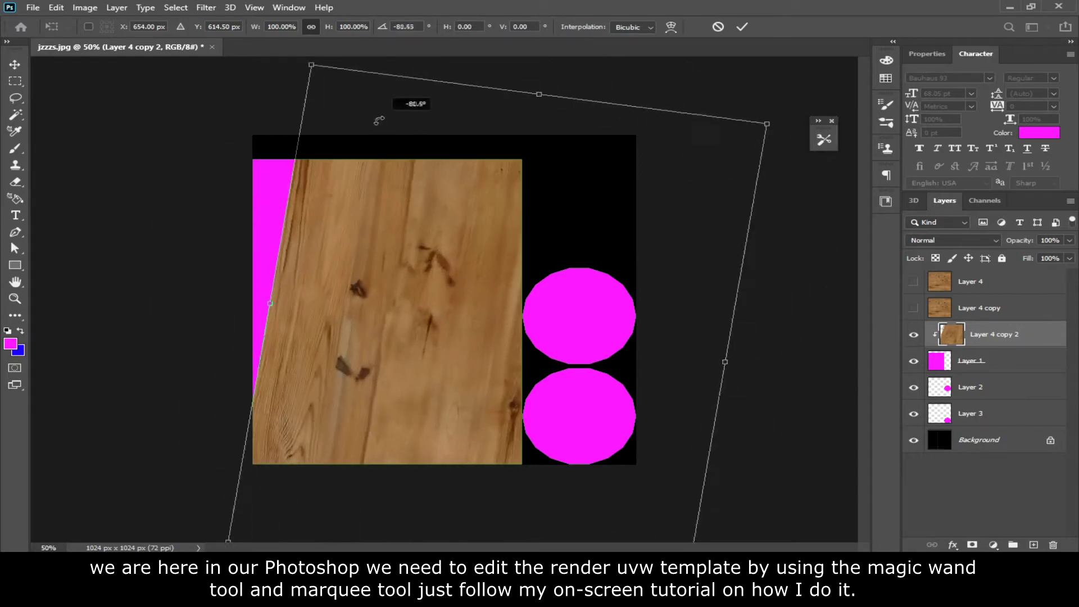
pyautogui.moveTo(392, 281); pyautogui.dragTo(321, 281)
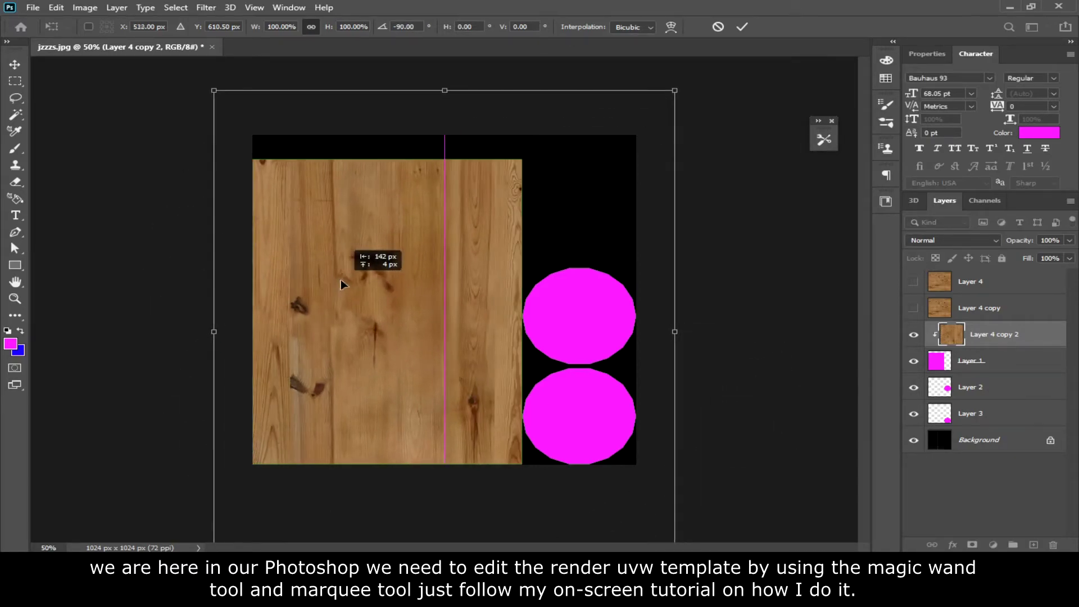
pyautogui.press('Return')
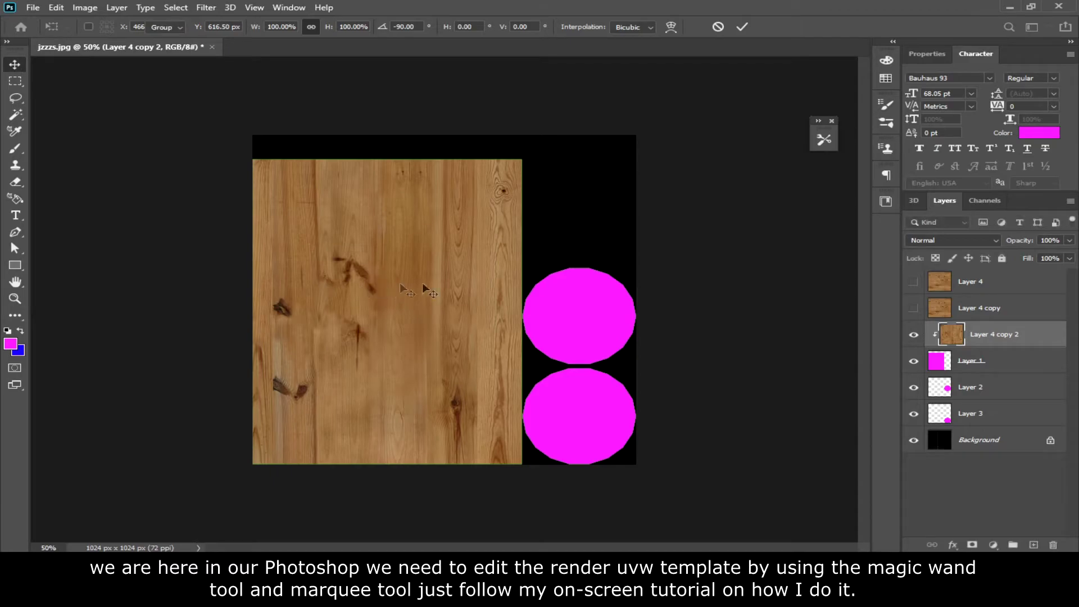
pyautogui.click(987, 311)
pyautogui.moveTo(1022, 327); pyautogui.dragTo(981, 379)
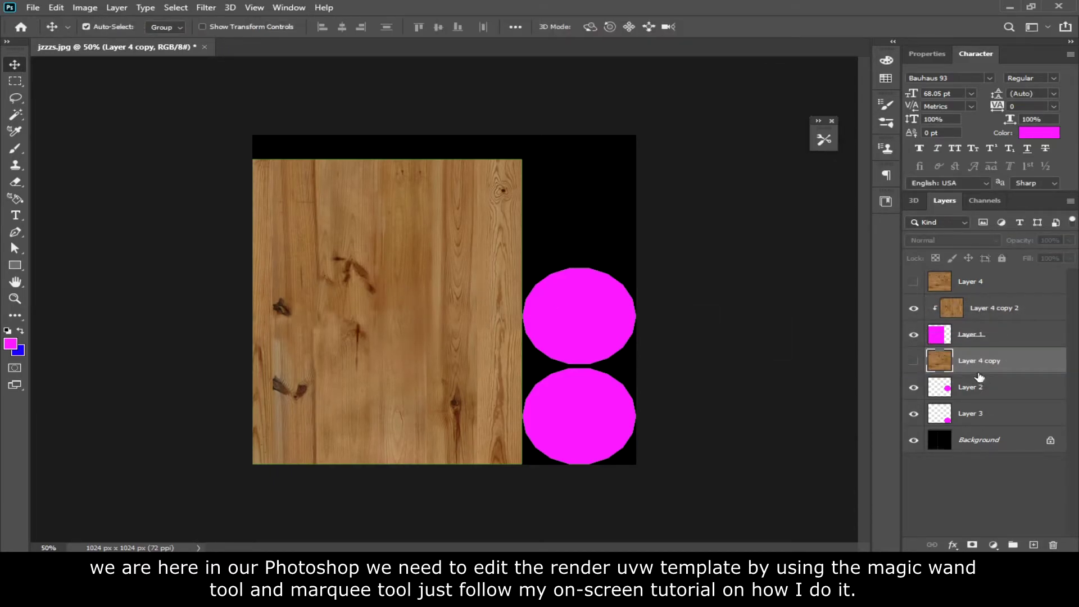
# Step: Clip Layer 4 copy to the top circle and rotate its wood about −13°
pyautogui.click(914, 361)
pyautogui.rightClick(985, 361)
pyautogui.click(863, 262)
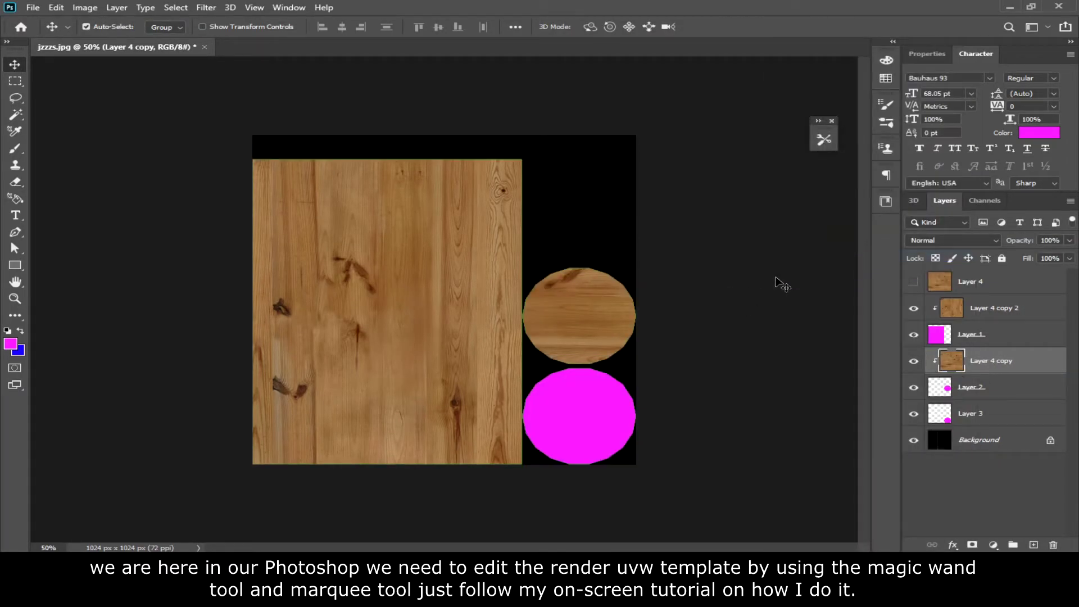
pyautogui.hotkey('ctrl', 't')
pyautogui.moveTo(816, 258); pyautogui.dragTo(790, 189)
pyautogui.moveTo(609, 370)
pyautogui.mouseDown()
pyautogui.moveTo(635, 414)
pyautogui.moveTo(608, 403)
pyautogui.mouseUp()
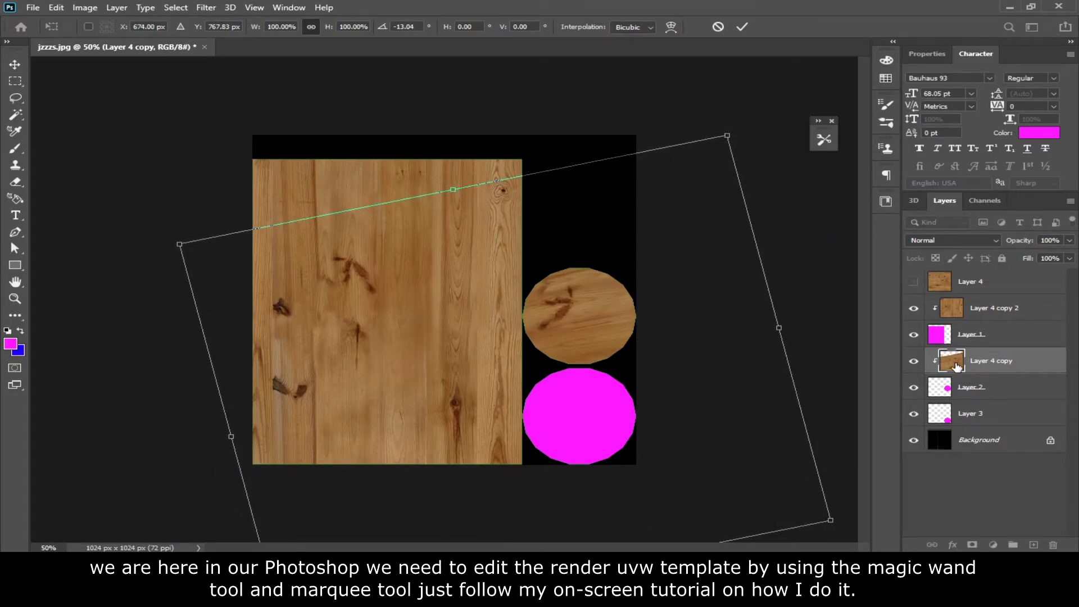
pyautogui.press('Return')
# Step: Move Layer 4 above Layer 3, clip it to the bottom circle, and zoom in to inspect both circles
pyautogui.moveTo(981, 281); pyautogui.dragTo(979, 392)
pyautogui.rightClick(979, 392)
pyautogui.click(1043, 389)
pyautogui.click(914, 392)
pyautogui.rightClick(975, 388)
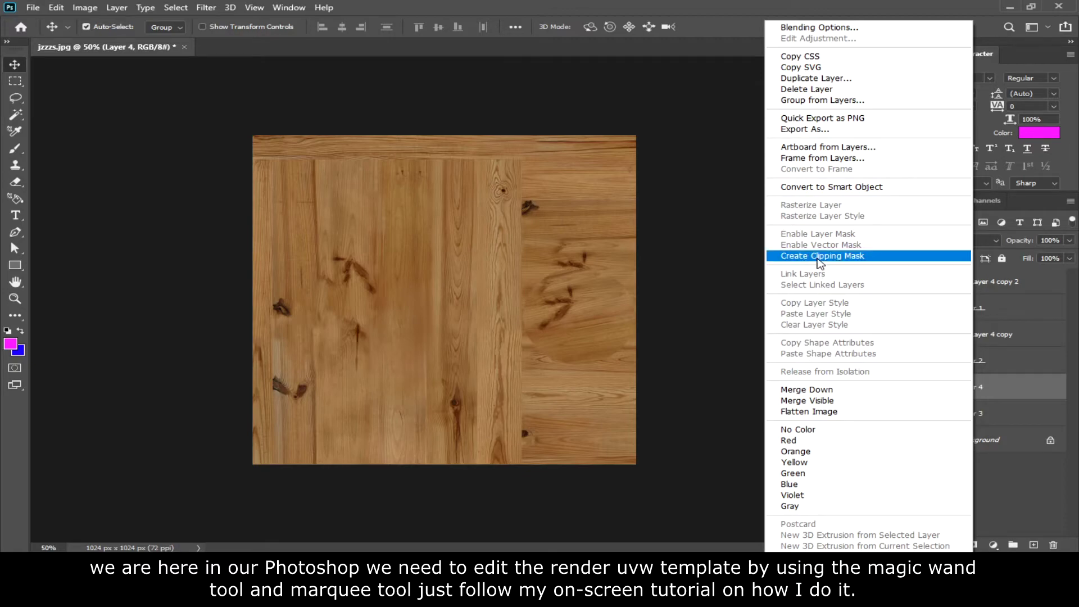
pyautogui.click(823, 256)
pyautogui.hotkey('ctrl', 't')
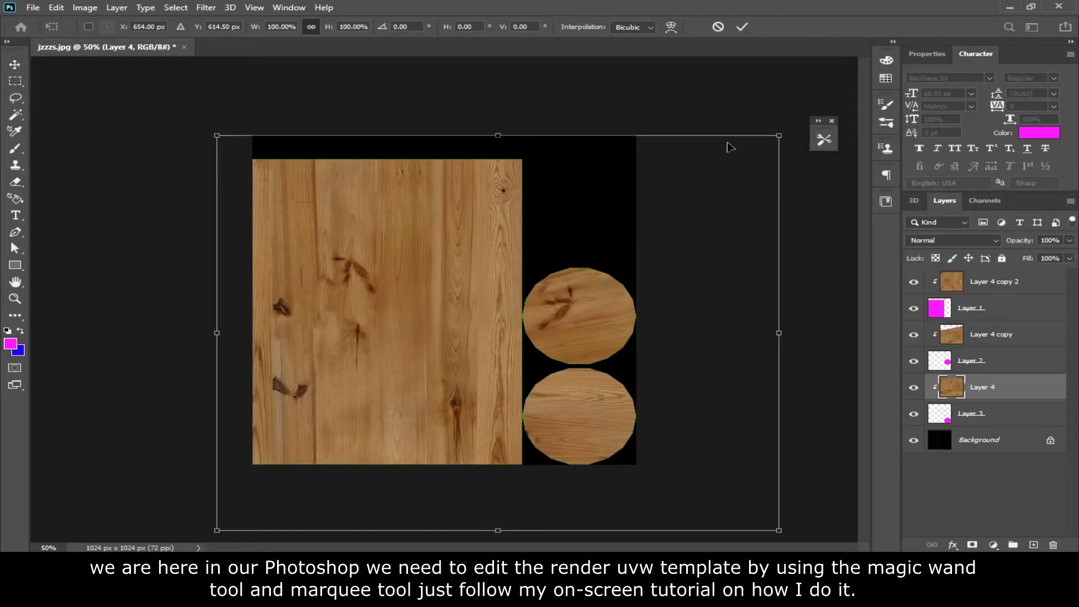
pyautogui.moveTo(815, 175); pyautogui.dragTo(682, 355)
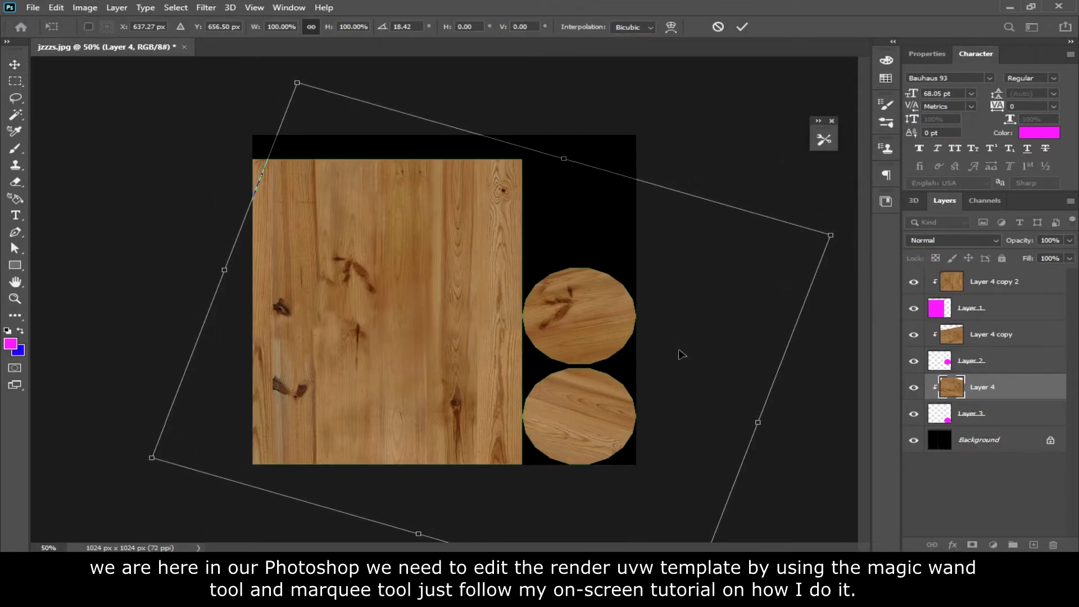
pyautogui.press('Escape')
pyautogui.hotkey('ctrl', '+')
pyautogui.hotkey('ctrl', '+')
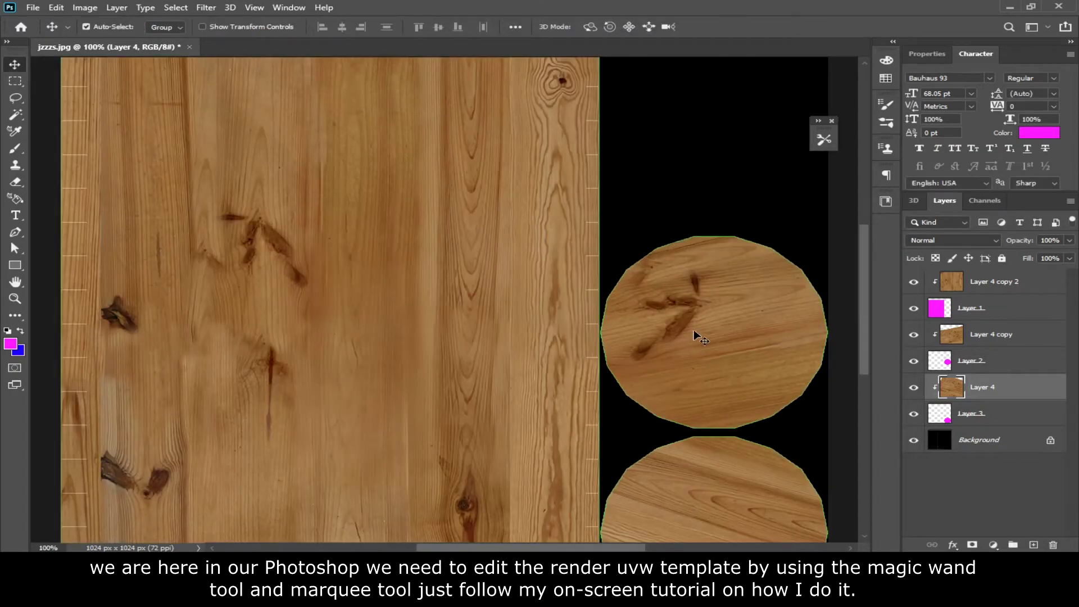
pyautogui.moveTo(694, 329); pyautogui.dragTo(663, 299)
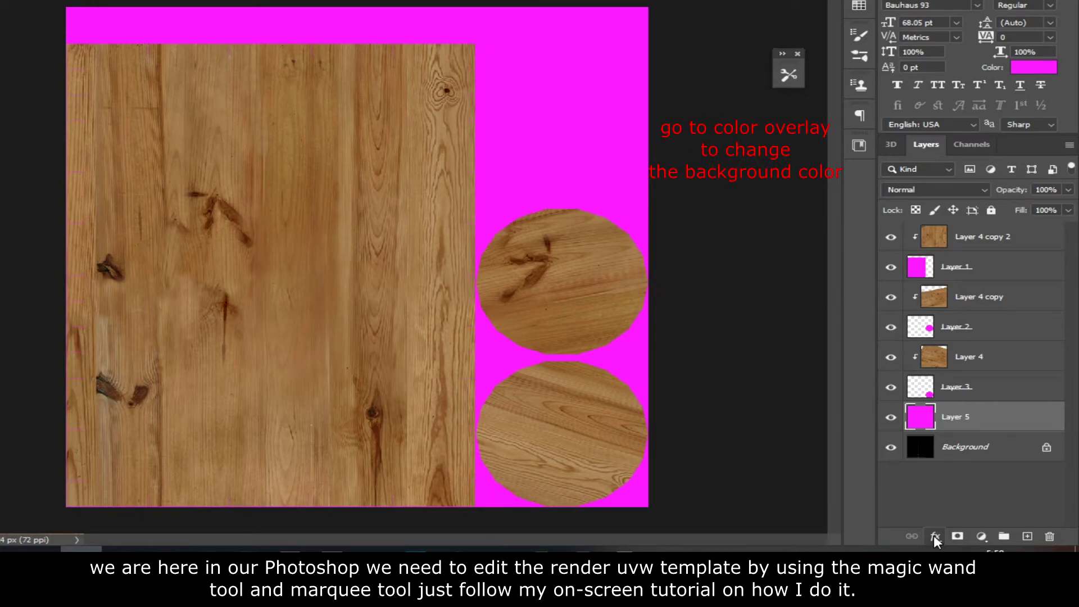
pyautogui.click(935, 537)
# Step: Add a Color Overlay to Layer 5 using brown #92693a sampled from the wood
pyautogui.click(961, 475)
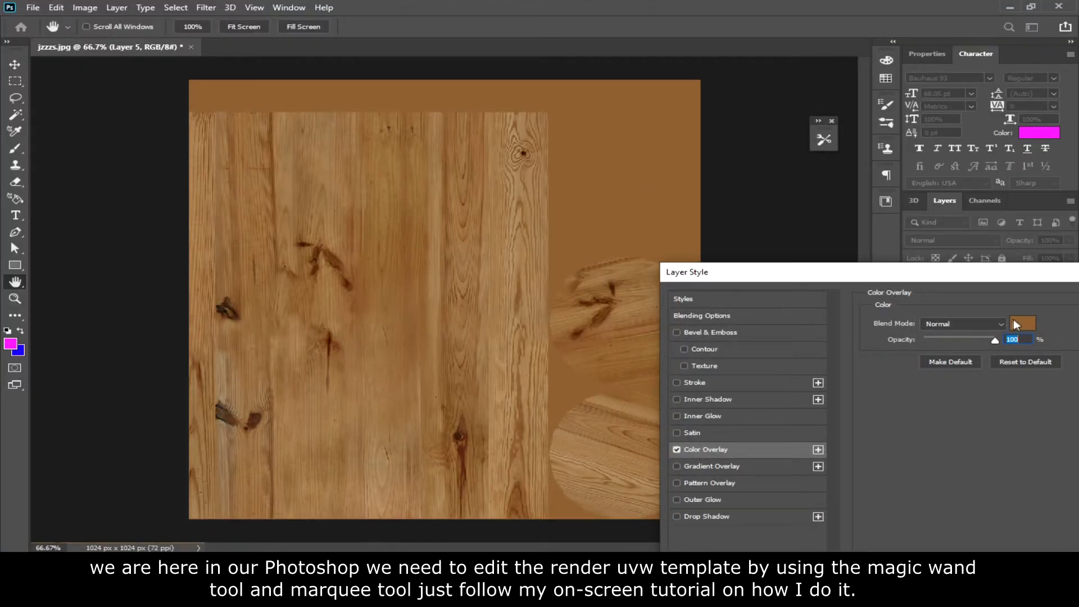
pyautogui.click(1022, 323)
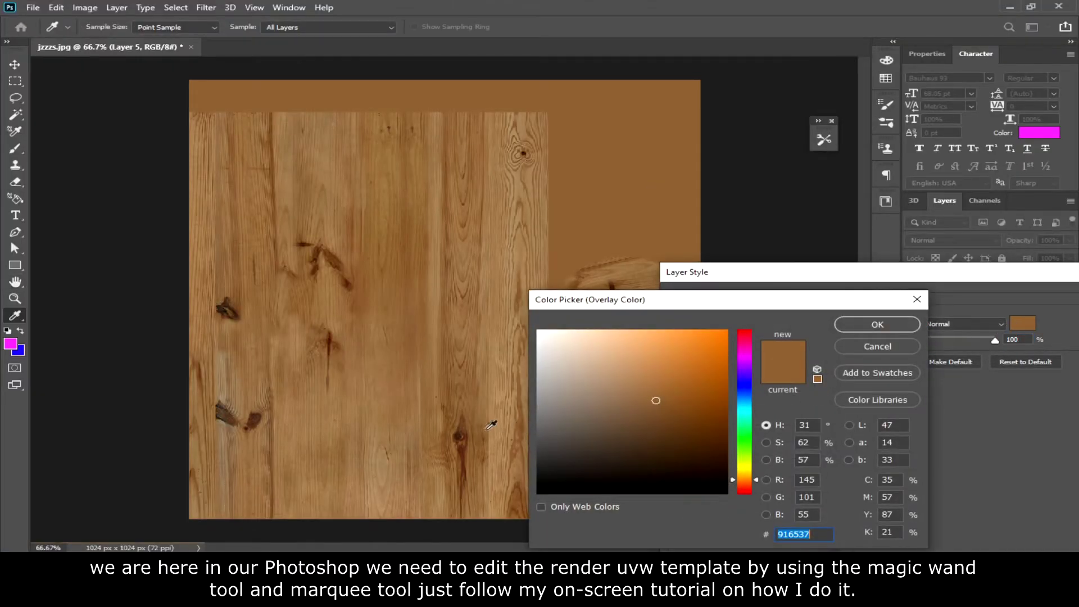
pyautogui.click(464, 432)
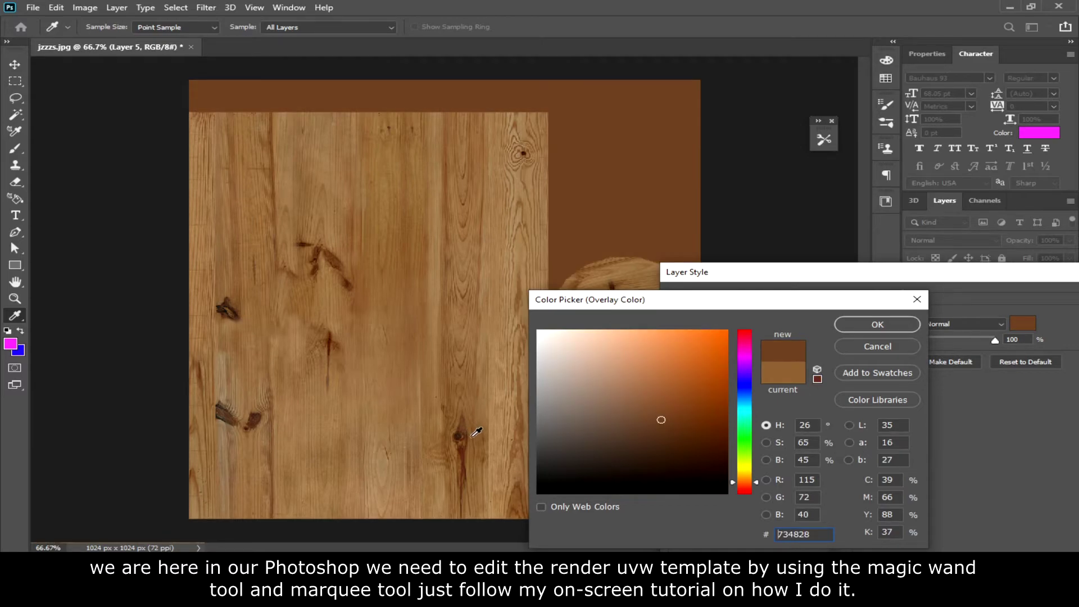
pyautogui.click(546, 230)
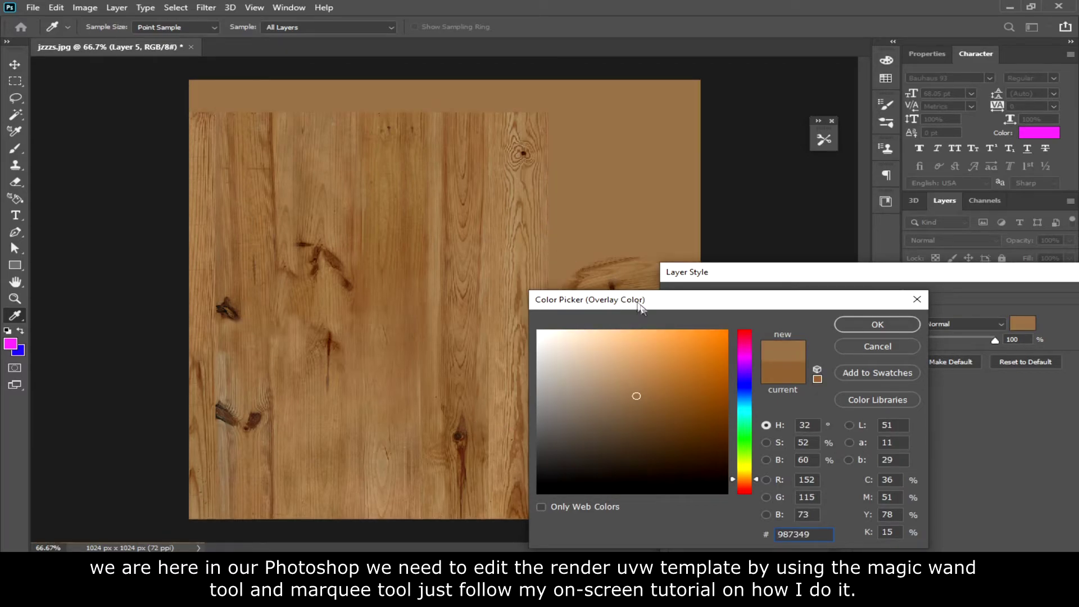
pyautogui.click(652, 400)
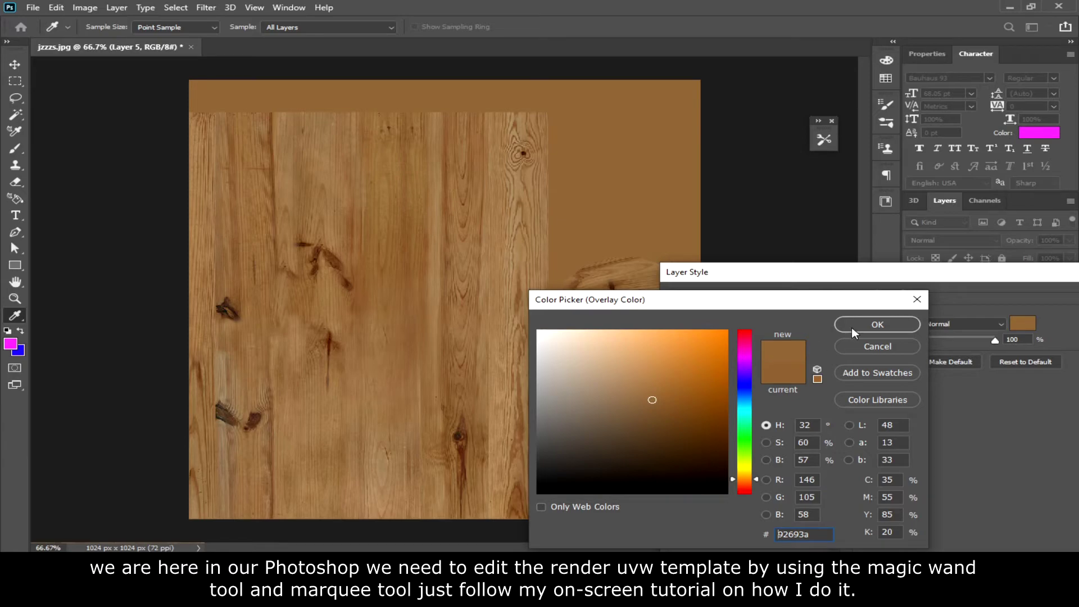
pyautogui.click(851, 327)
pyautogui.press('g')
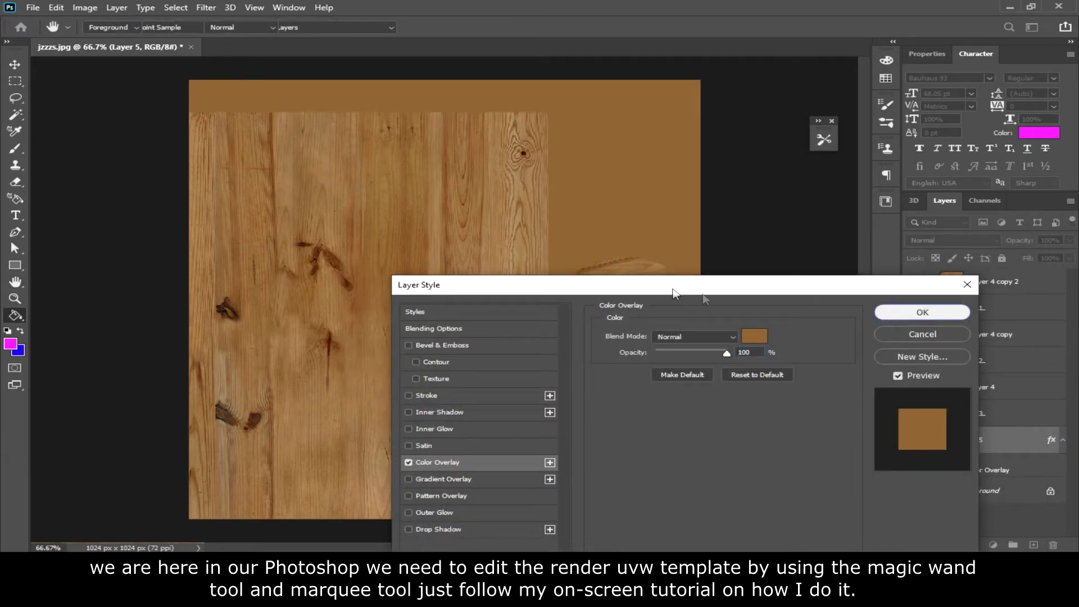
pyautogui.click(903, 311)
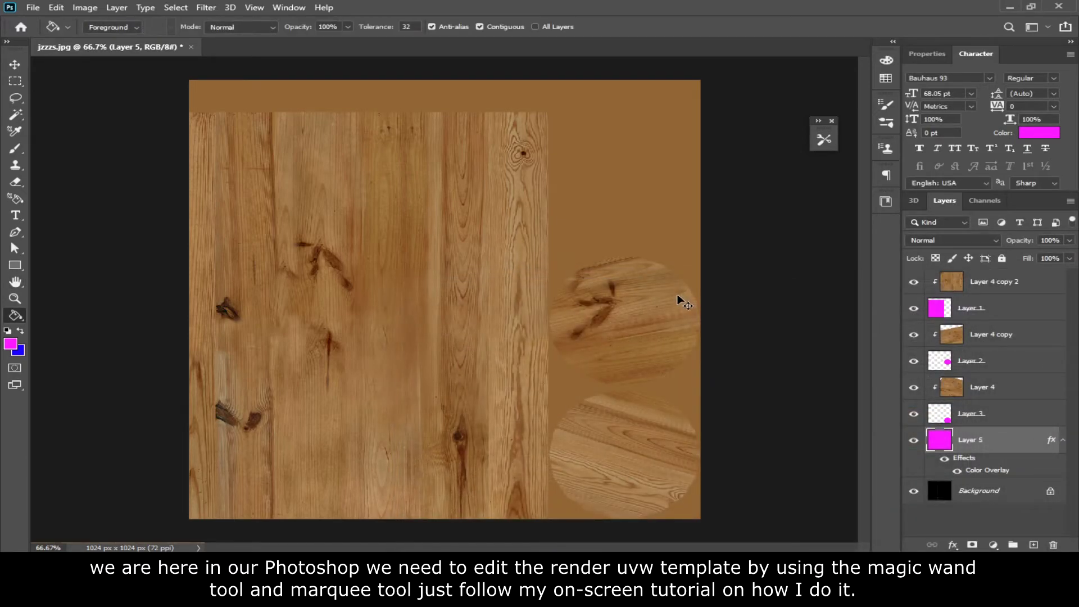
# Step: Save the textured template as JPEG 'newwood2' in Downloads
pyautogui.hotkey('ctrl', 'shift', 's')
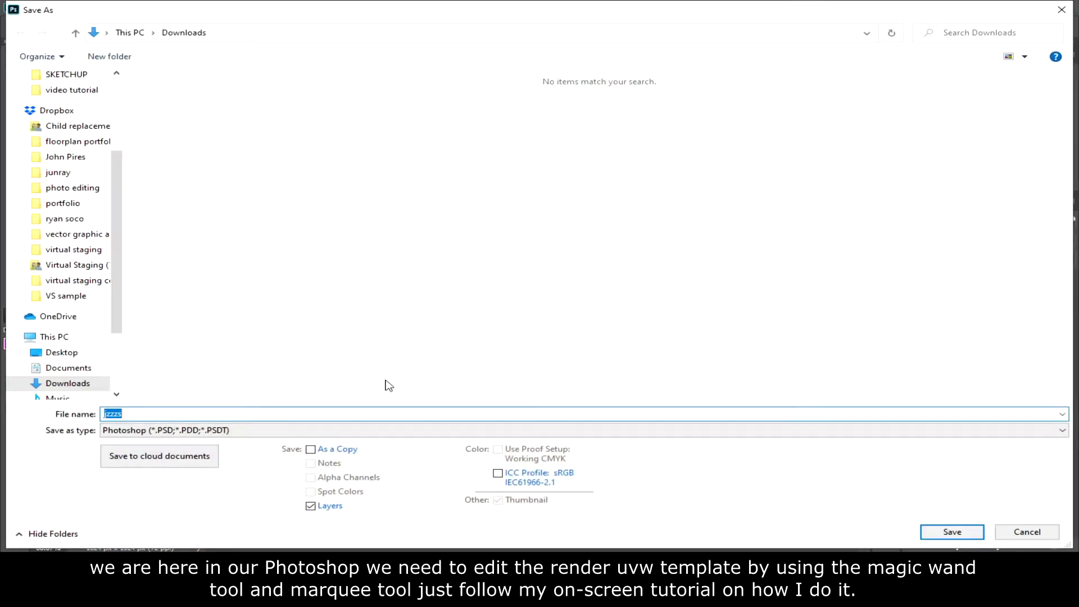
pyautogui.click(241, 431)
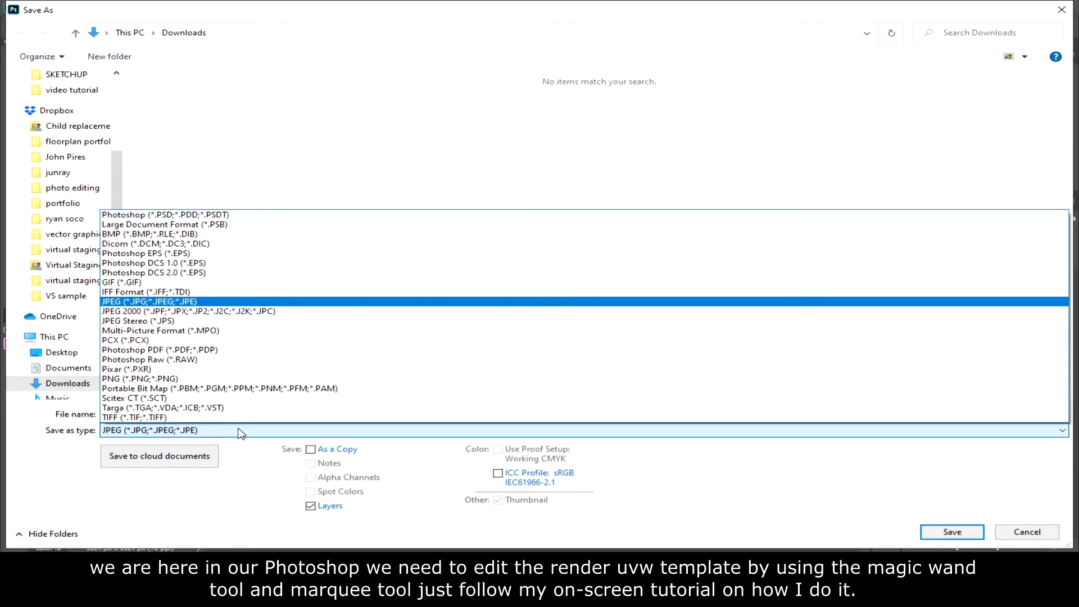
pyautogui.click(149, 302)
pyautogui.doubleClick(159, 419)
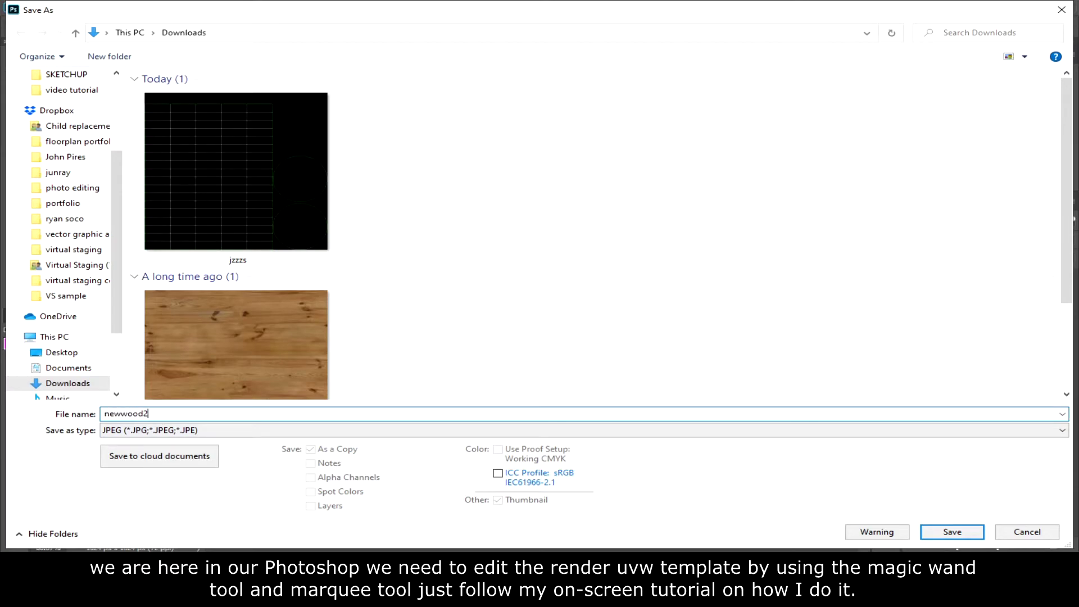
pyautogui.press('Return')
pyautogui.press('Return')
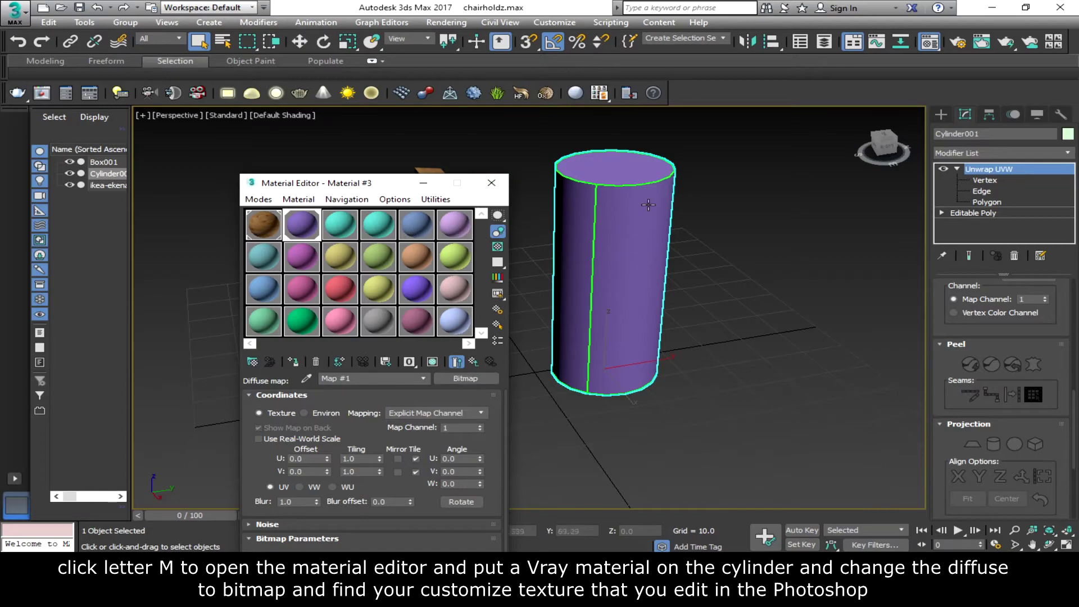
# Step: Assign an empty VRay material to the cylinder with newwood2.jpg as its diffuse bitmap, shown in the viewport
pyautogui.click(339, 225)
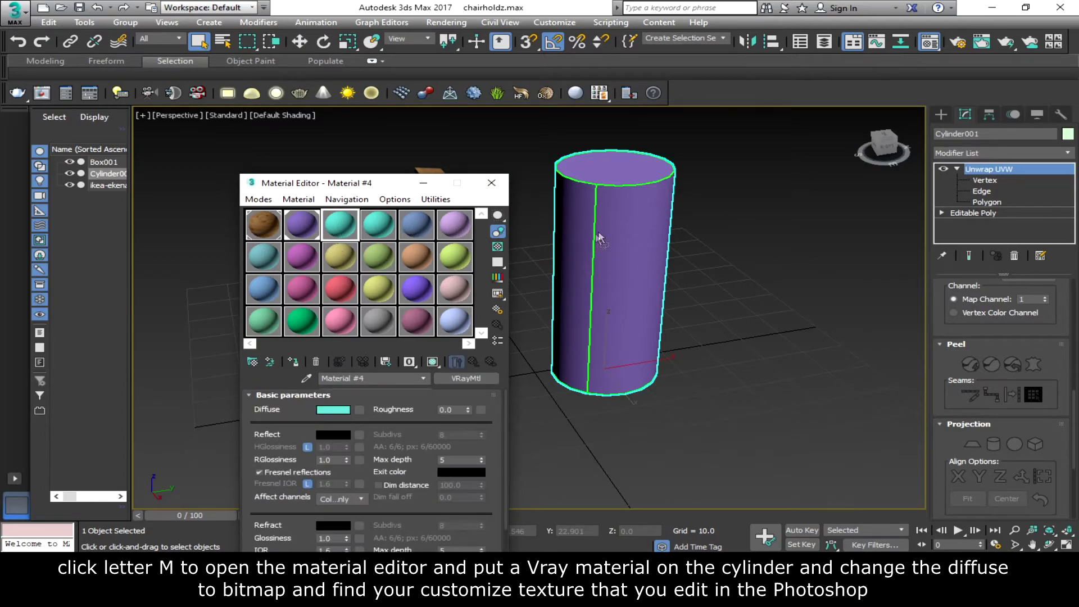
pyautogui.moveTo(339, 224); pyautogui.dragTo(612, 231)
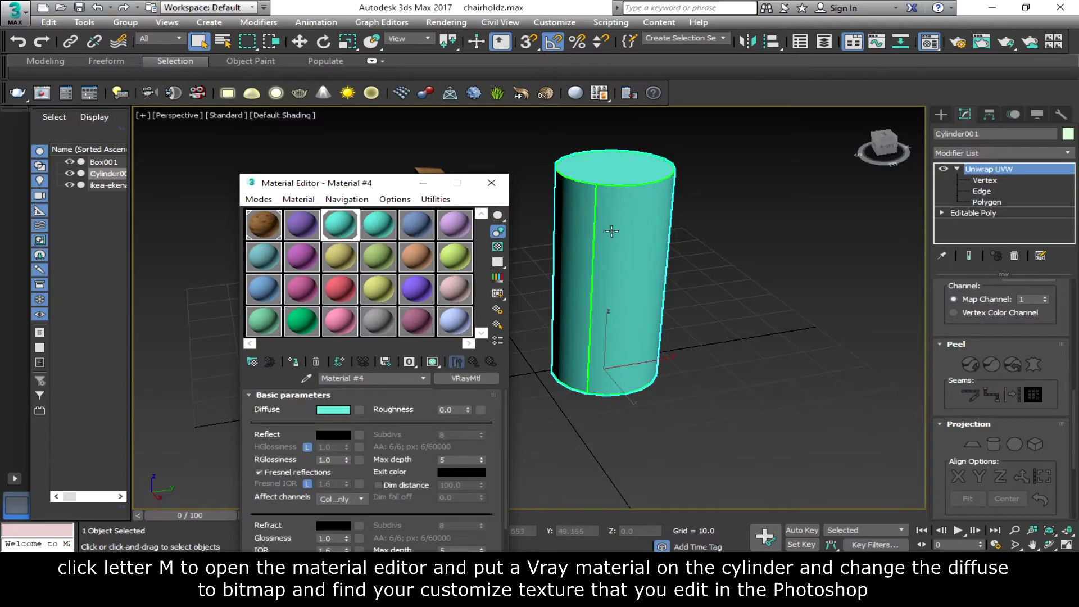
pyautogui.click(359, 412)
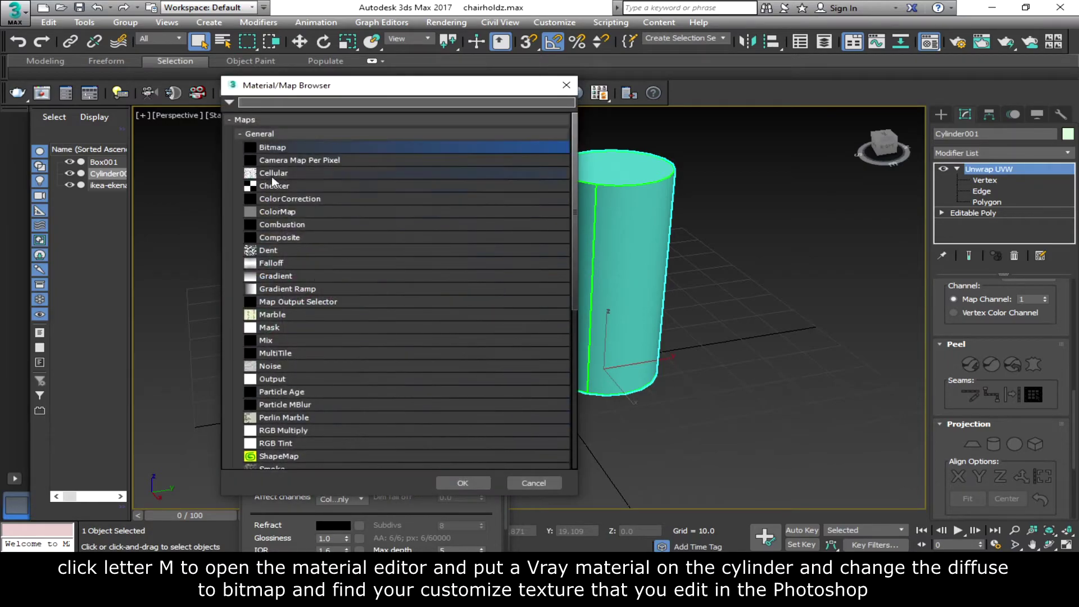
pyautogui.click(463, 482)
pyautogui.scroll(-2, 335, 297)
pyautogui.scroll(2, 335, 297)
pyautogui.click(221, 193)
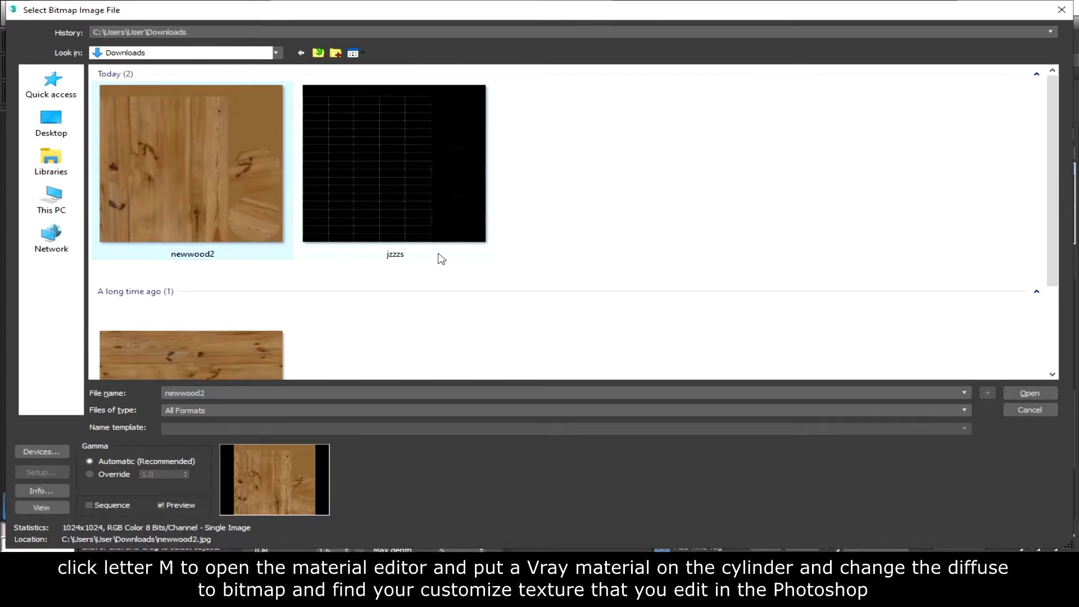
pyautogui.click(1030, 393)
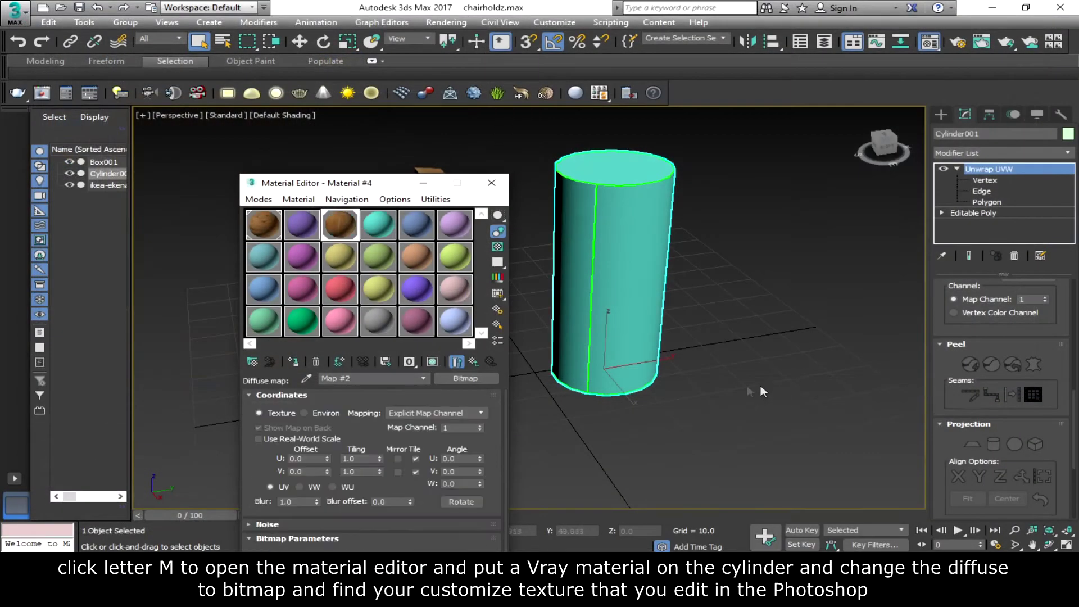
pyautogui.click(432, 362)
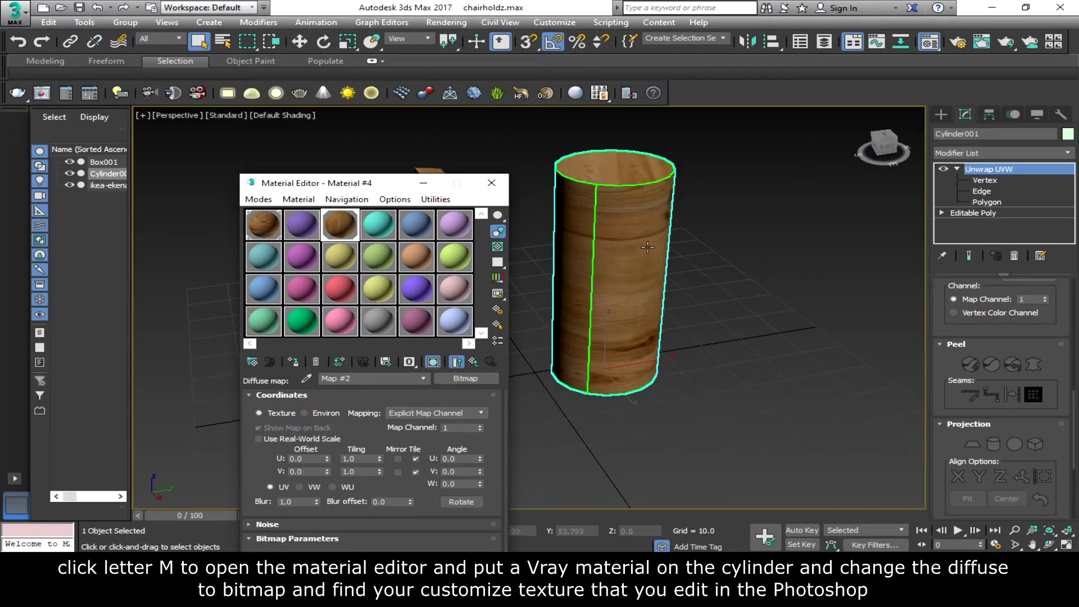
pyautogui.moveTo(647, 247)
pyautogui.keyDown('alt'); pyautogui.mouseDown(button='middle')
pyautogui.moveTo(632, 195)
pyautogui.moveTo(660, 264)
pyautogui.moveTo(664, 221)
pyautogui.mouseUp(button='middle'); pyautogui.keyUp('alt')
pyautogui.scroll(3, 633, 195)
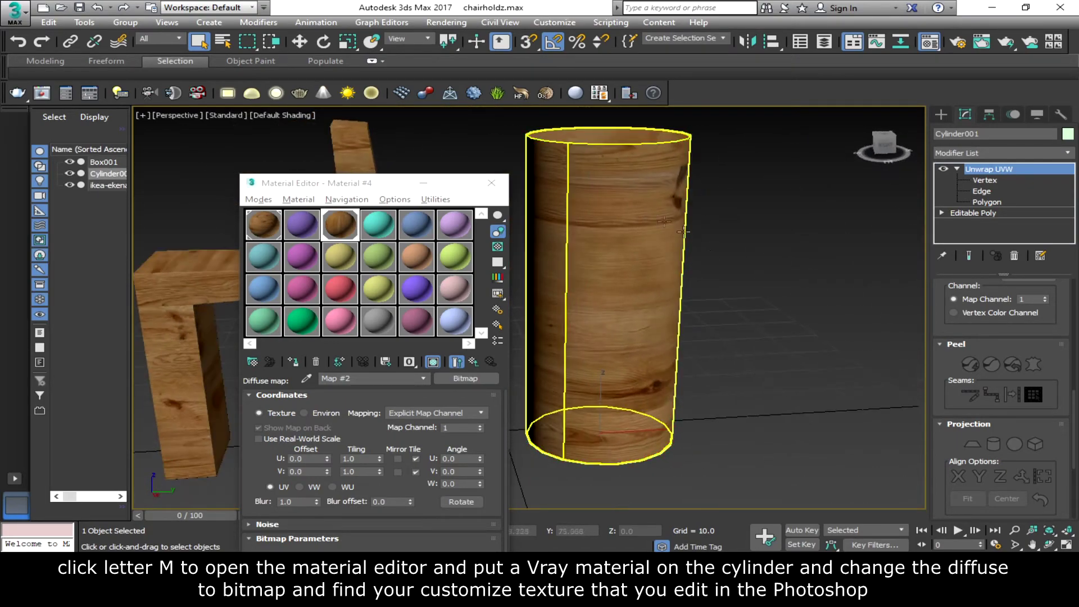
pyautogui.moveTo(771, 244)
pyautogui.keyDown('alt'); pyautogui.mouseDown(button='middle')
pyautogui.moveTo(658, 267)
pyautogui.moveTo(490, 258)
pyautogui.moveTo(540, 270)
pyautogui.mouseUp(button='middle'); pyautogui.keyUp('alt')
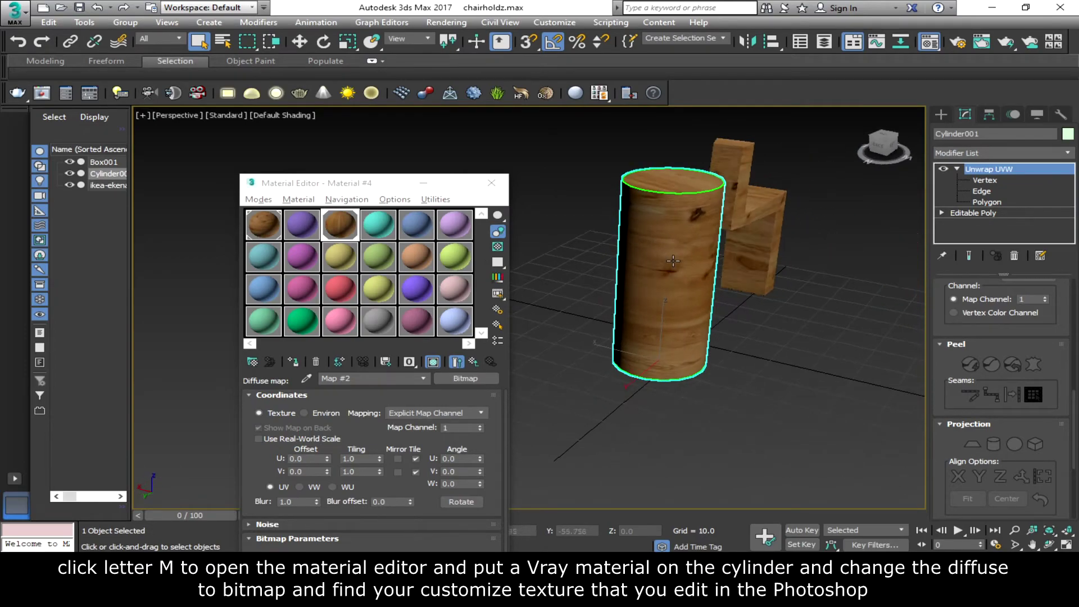
pyautogui.scroll(3, 540, 269)
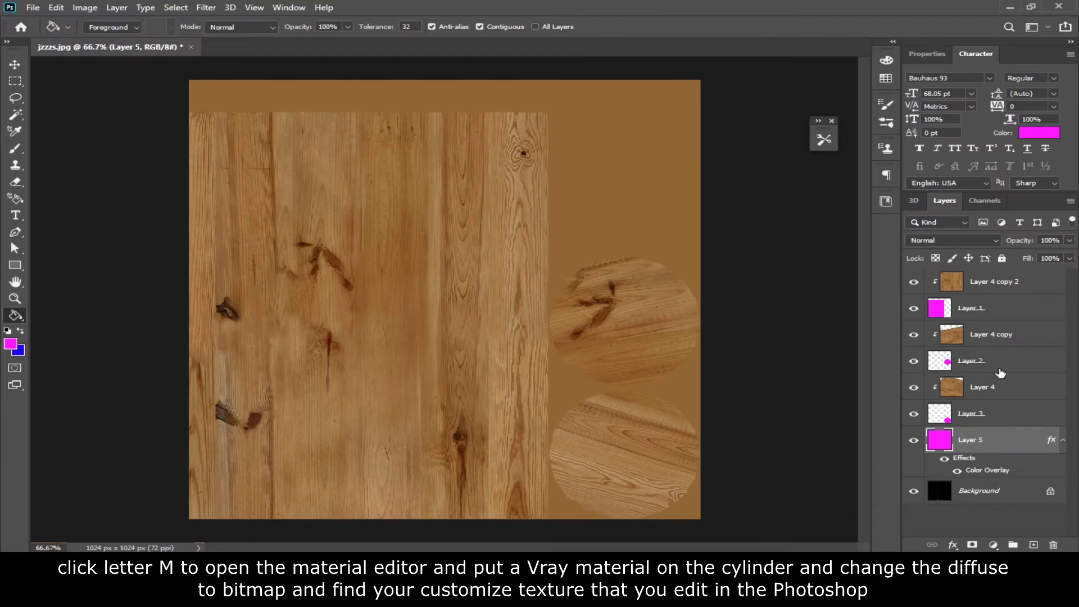
# Step: Rotate the Layer 4 copy 2 wood layer 90° so the grain runs horizontally
pyautogui.click(981, 284)
pyautogui.hotkey('ctrl', 't')
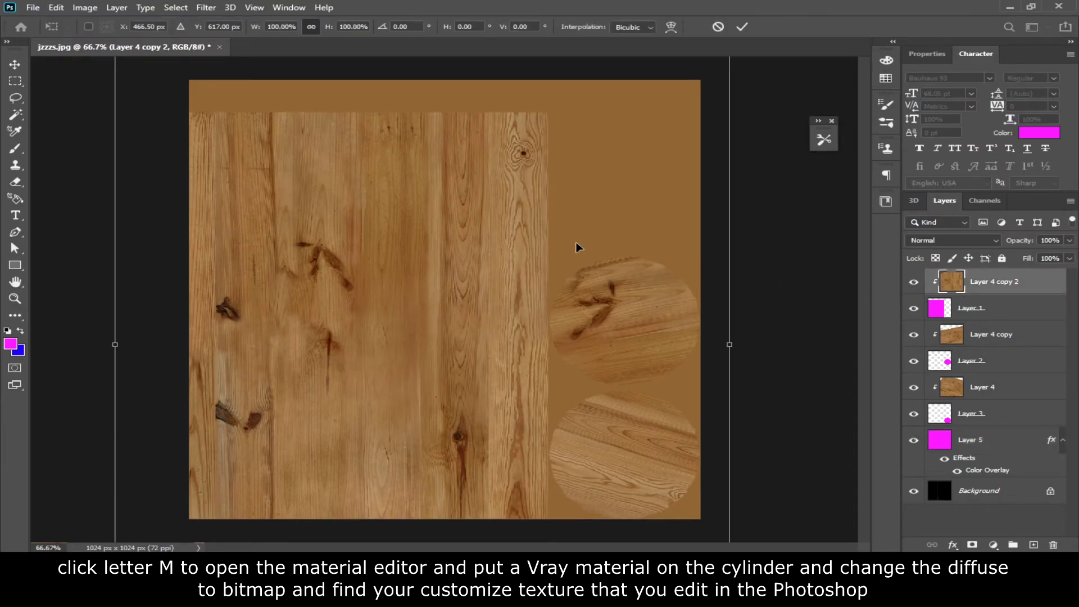
pyautogui.hotkey('ctrl', '-')
pyautogui.keyDown('shift'); pyautogui.moveTo(682, 223); pyautogui.dragTo(550, 466); pyautogui.keyUp('shift')
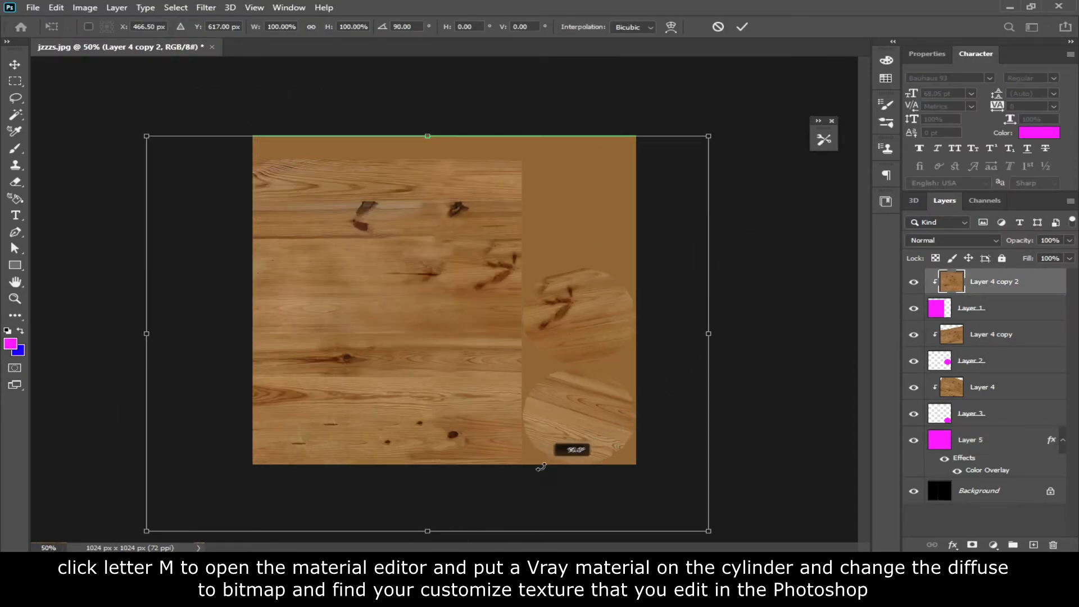
pyautogui.press('Return')
pyautogui.press('g')
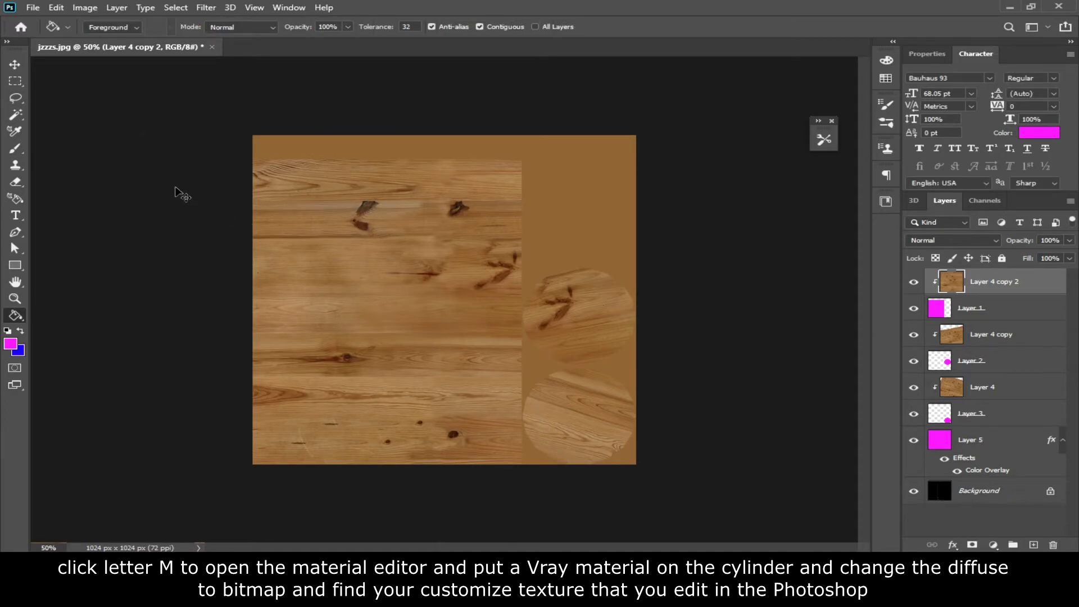
# Step: Save the texture as JPEG over the existing newwood2 file, accepting the JPEG options
pyautogui.hotkey('ctrl', 'shift', 's')
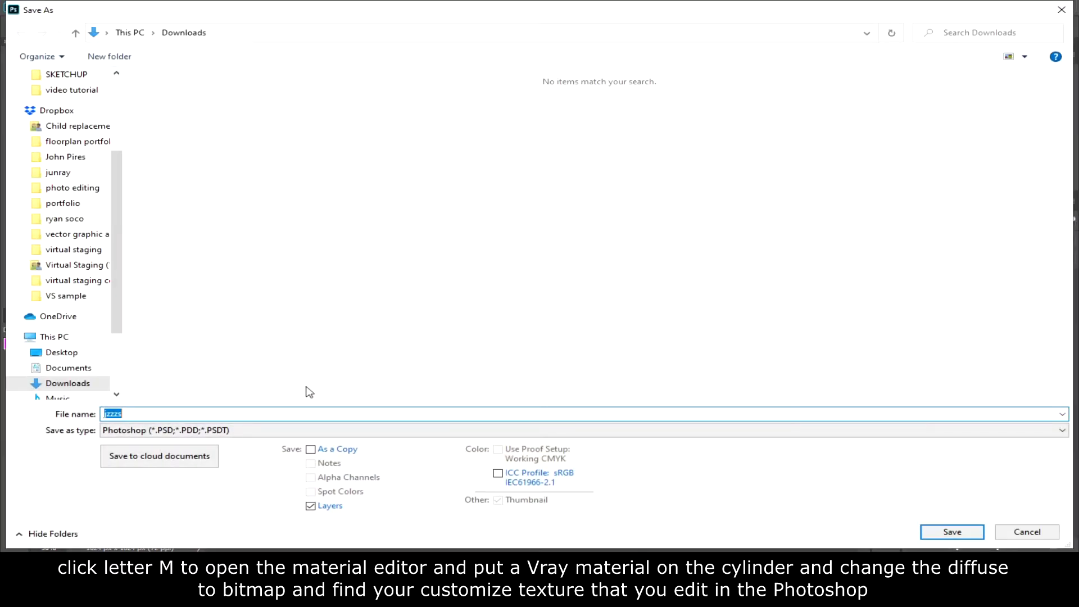
pyautogui.click(272, 431)
pyautogui.press('j')
pyautogui.press('Return')
pyautogui.click(259, 191)
pyautogui.click(944, 531)
pyautogui.click(574, 282)
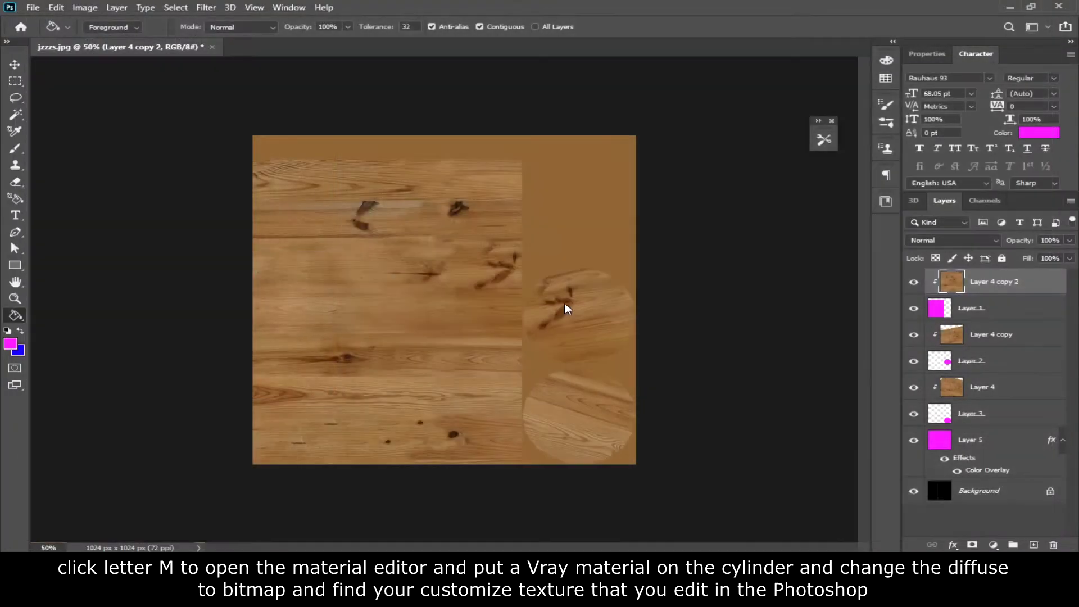
pyautogui.click(617, 135)
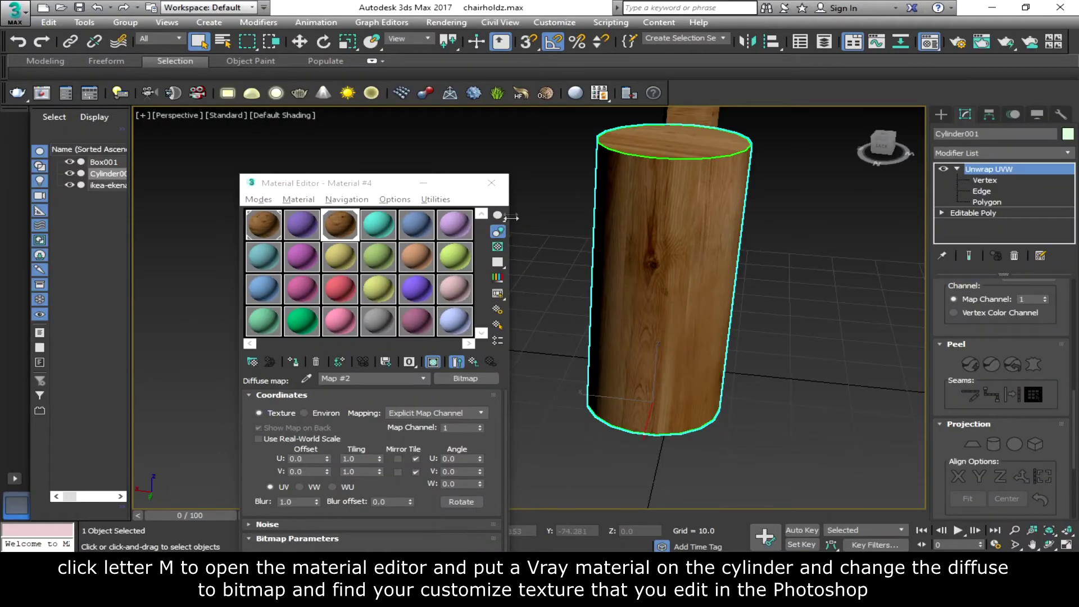
pyautogui.scroll(-3, 742, 338)
pyautogui.moveTo(616, 295)
pyautogui.keyDown('alt'); pyautogui.mouseDown(button='middle')
pyautogui.moveTo(836, 272)
pyautogui.moveTo(680, 360)
pyautogui.moveTo(696, 228)
pyautogui.moveTo(693, 268)
pyautogui.moveTo(725, 349)
pyautogui.moveTo(663, 337)
pyautogui.moveTo(660, 349)
pyautogui.mouseUp(button='middle'); pyautogui.keyUp('alt')
pyautogui.scroll(4, 765, 274)
pyautogui.click(894, 227)
pyautogui.scroll(-4, 686, 337)
pyautogui.scroll(-3, 692, 314)
pyautogui.scroll(-2, 734, 356)
pyautogui.click(658, 332)
pyautogui.press('w')
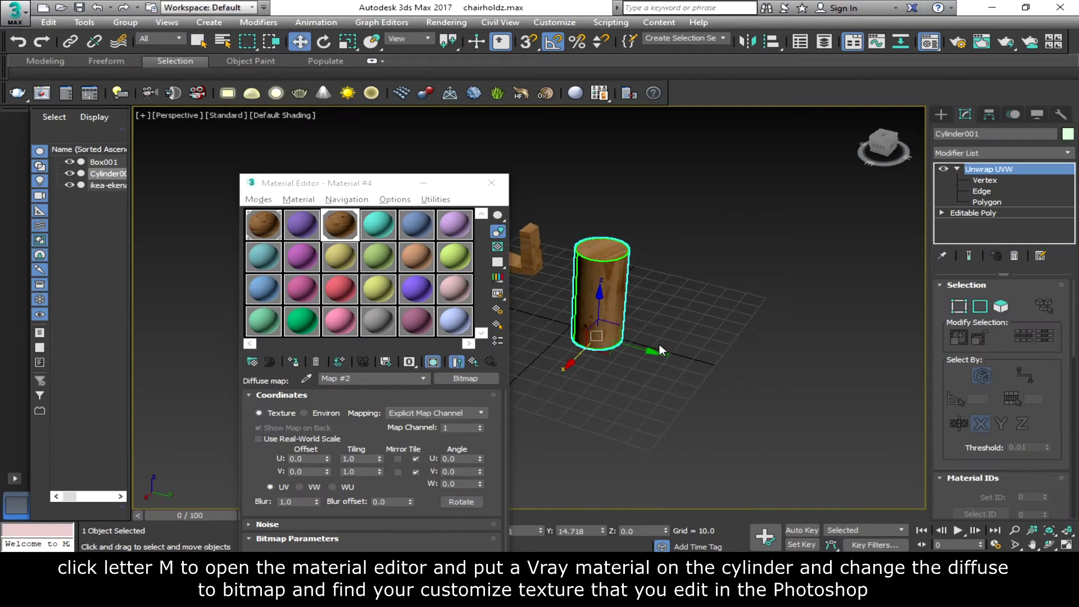
pyautogui.click(719, 334)
pyautogui.click(942, 114)
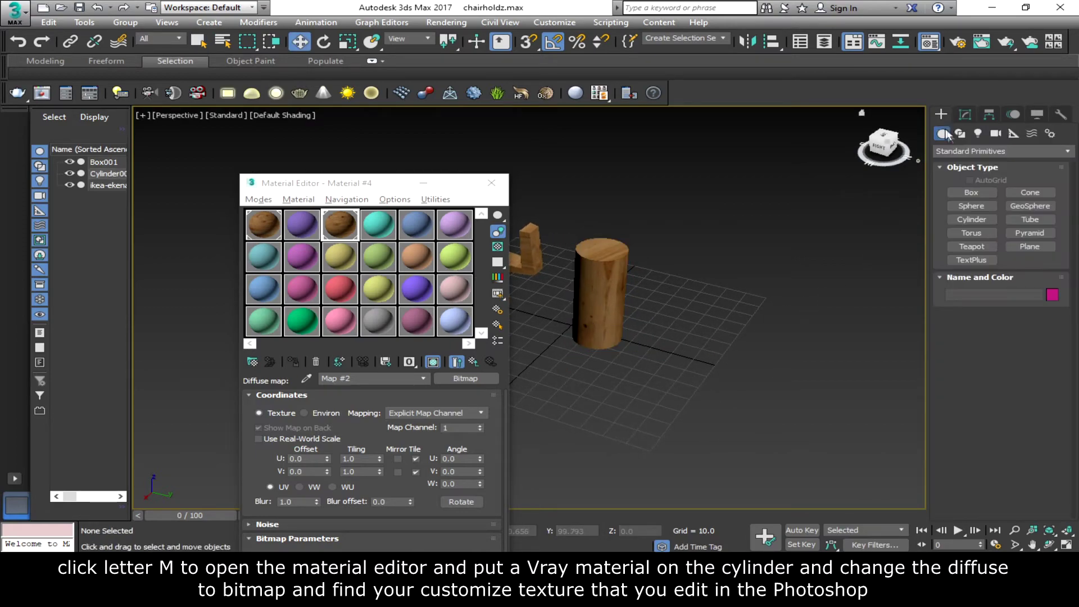
# Step: Draw a second cylinder, Cylinder002, beside the wooden one
pyautogui.click(975, 224)
pyautogui.moveTo(656, 347); pyautogui.dragTo(669, 354)
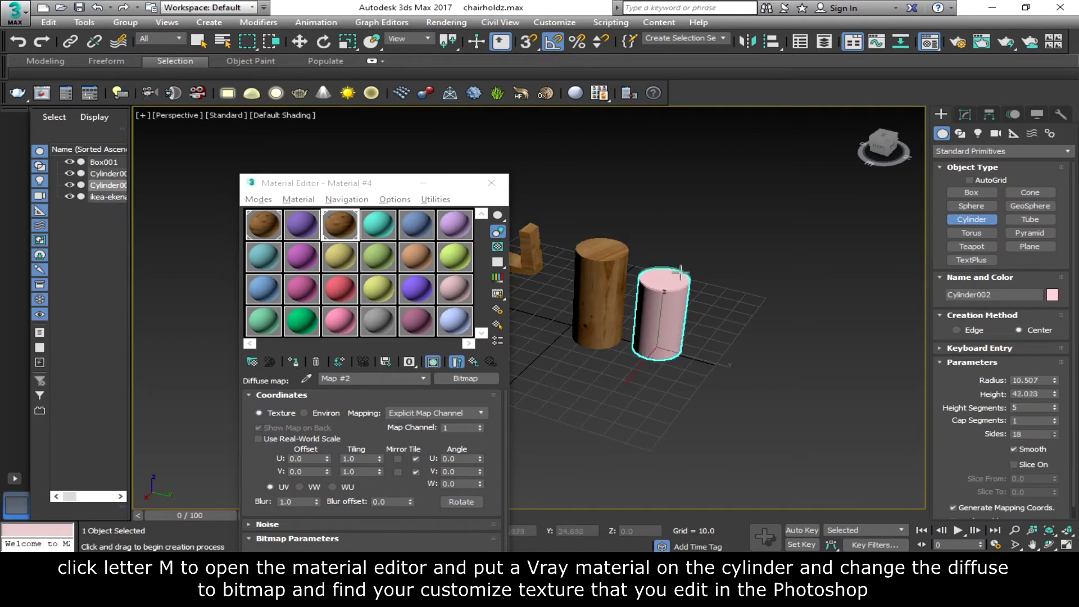
pyautogui.scroll(2, 680, 270)
pyautogui.scroll(3, 678, 293)
pyautogui.scroll(4, 674, 320)
# Step: Add a UVW Map modifier with Cylindrical mapping to Cylinder002, then pick an empty material slot
pyautogui.click(967, 113)
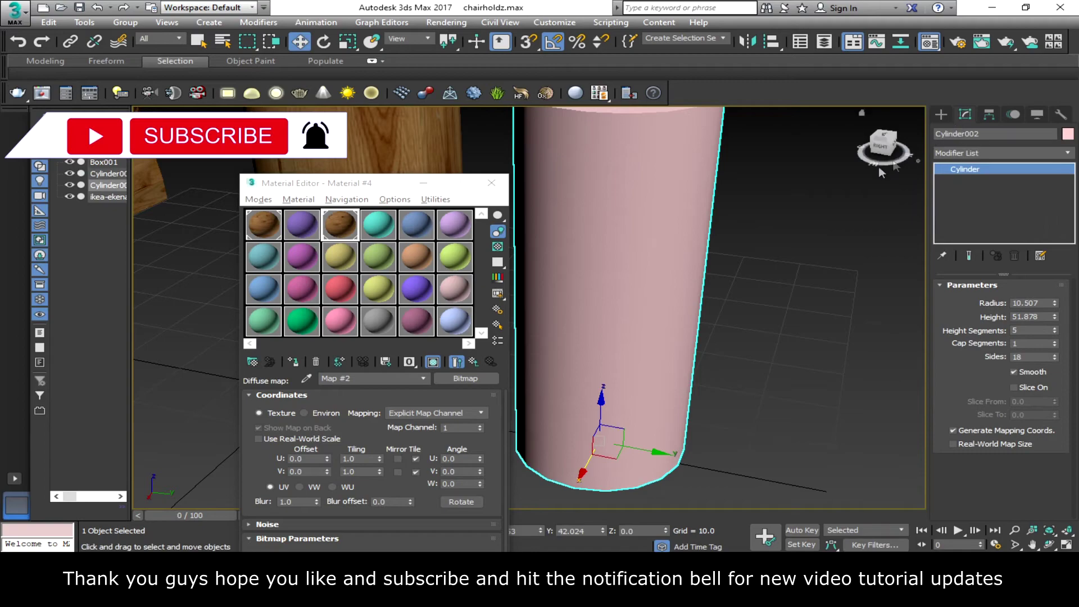
pyautogui.scroll(-5, 821, 194)
pyautogui.press('w')
pyautogui.click(1024, 147)
pyautogui.press('u')
pyautogui.press('v')
pyautogui.press('Return')
pyautogui.click(1010, 324)
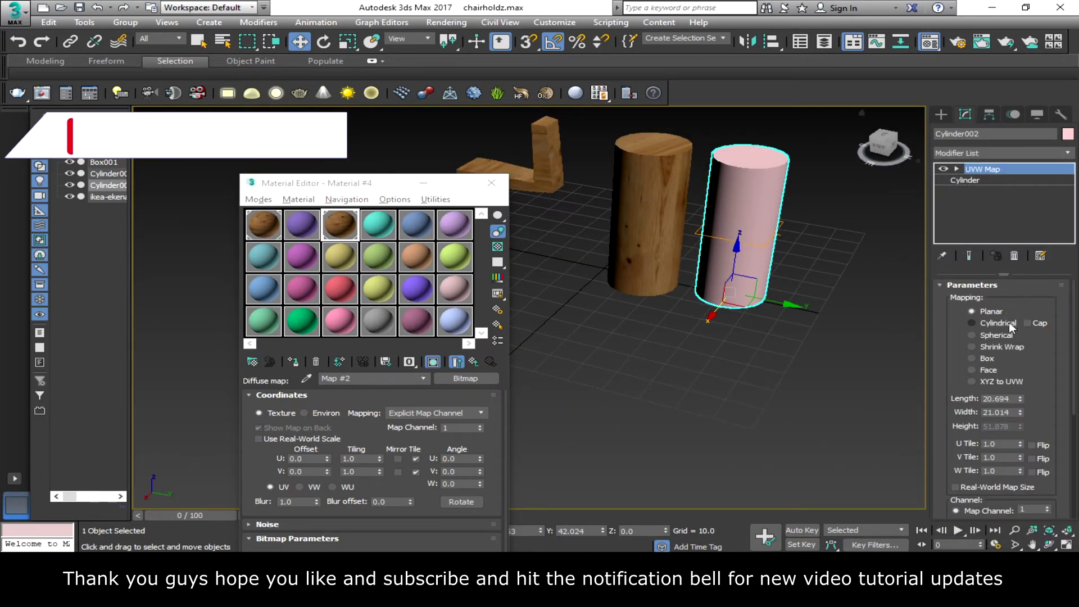
pyautogui.moveTo(872, 304); pyautogui.dragTo(500, 356, button='middle')
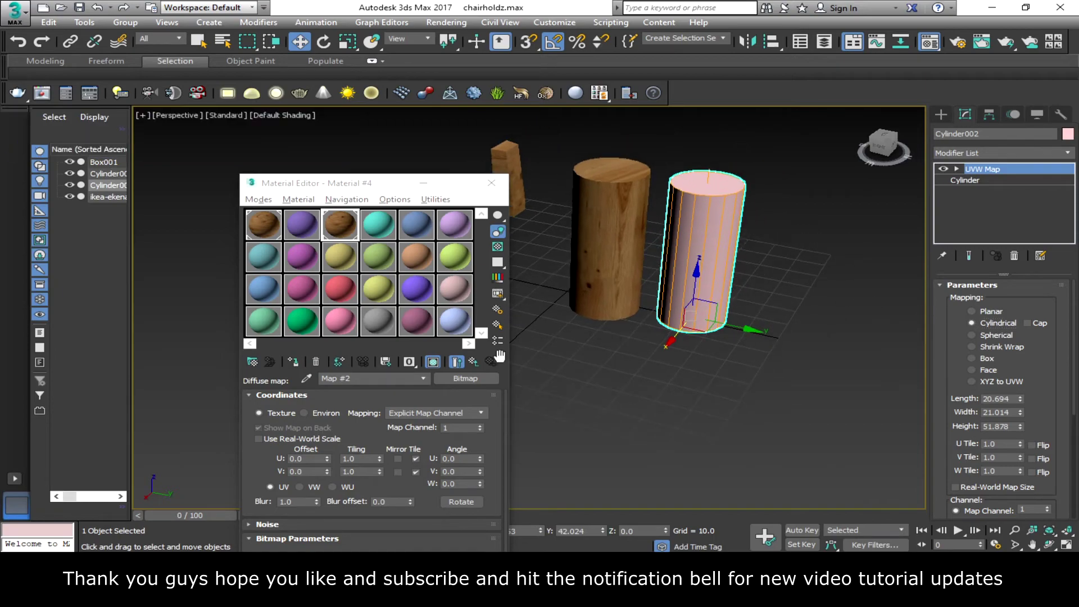
pyautogui.click(416, 264)
# Step: Give Cylinder002 Material #11 with the lusowoodygaming image as diffuse bitmap, shaded in the viewport
pyautogui.click(359, 410)
pyautogui.click(463, 483)
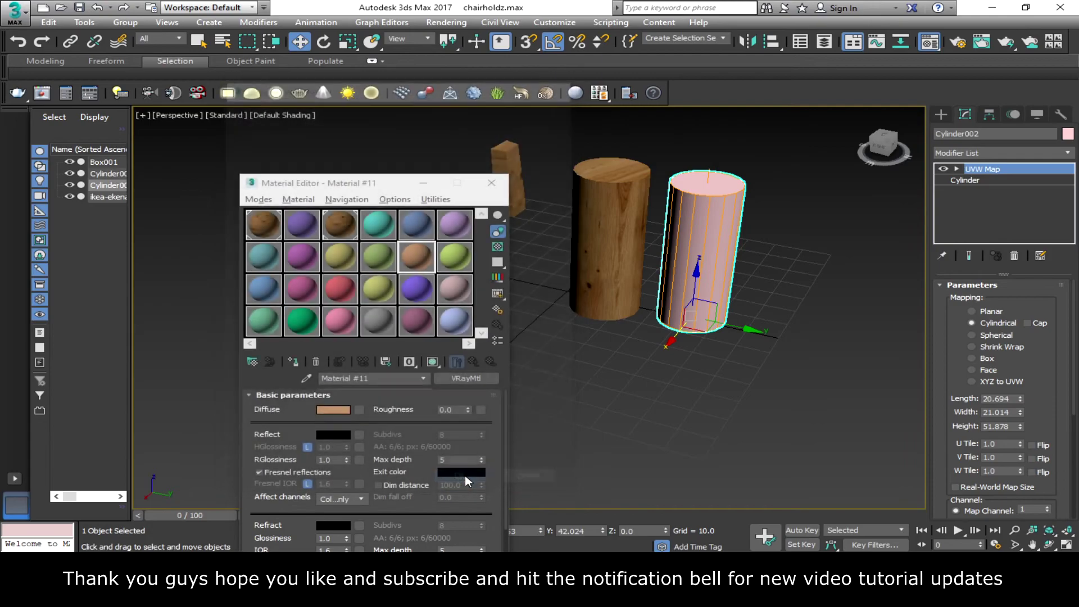
pyautogui.click(201, 334)
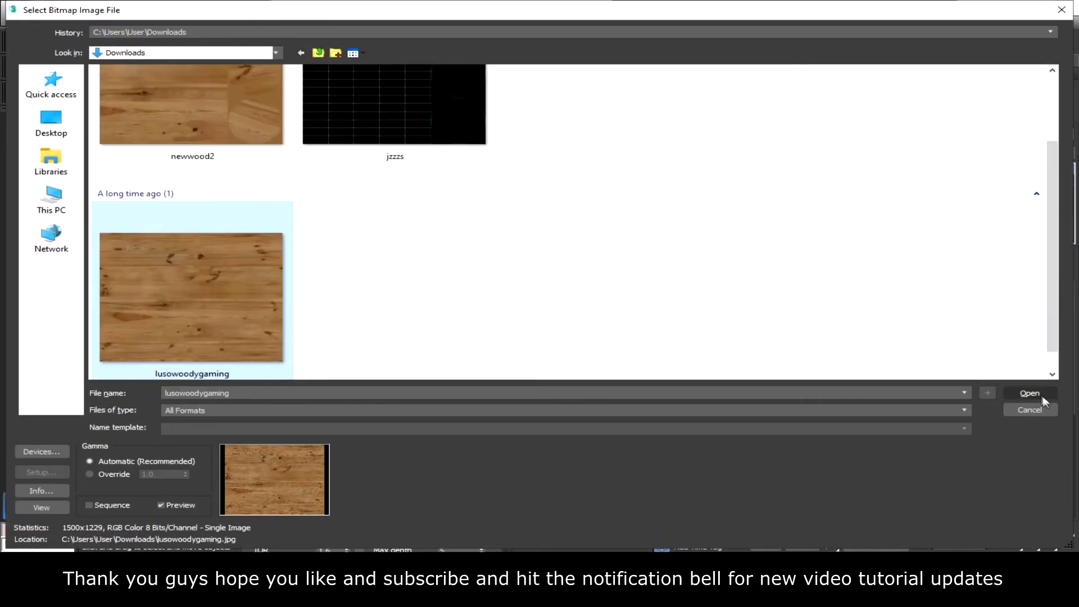
pyautogui.click(1029, 393)
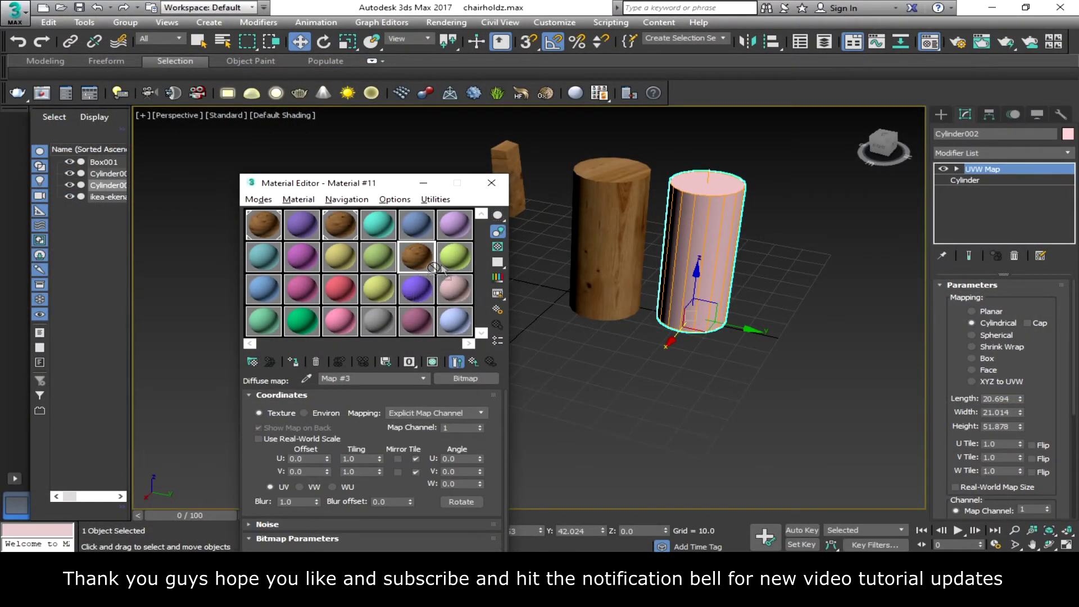
pyautogui.moveTo(712, 251); pyautogui.dragTo(712, 247)
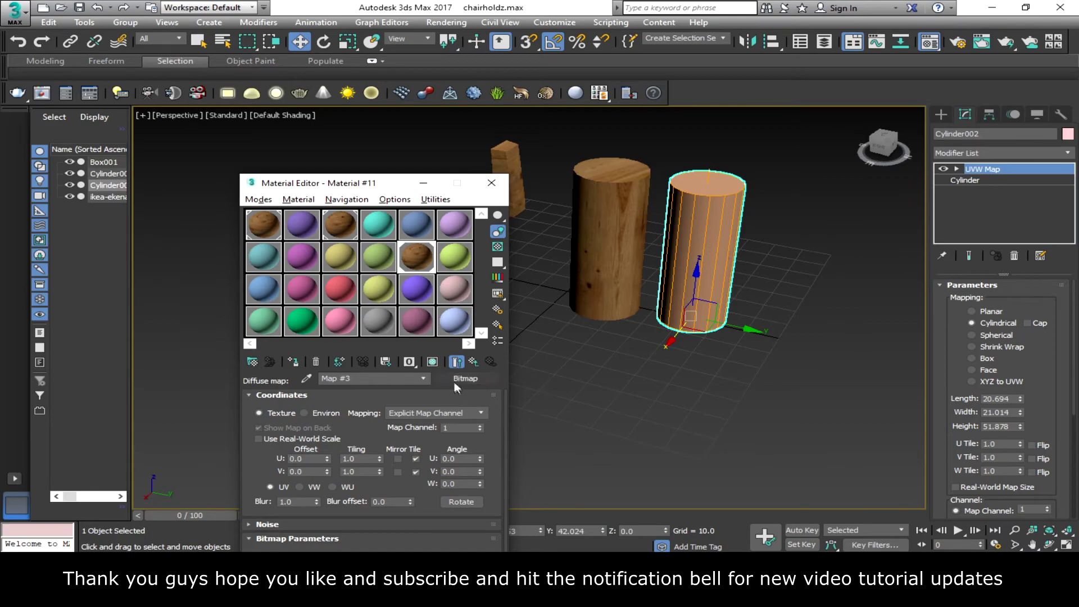
pyautogui.click(437, 365)
pyautogui.click(780, 259)
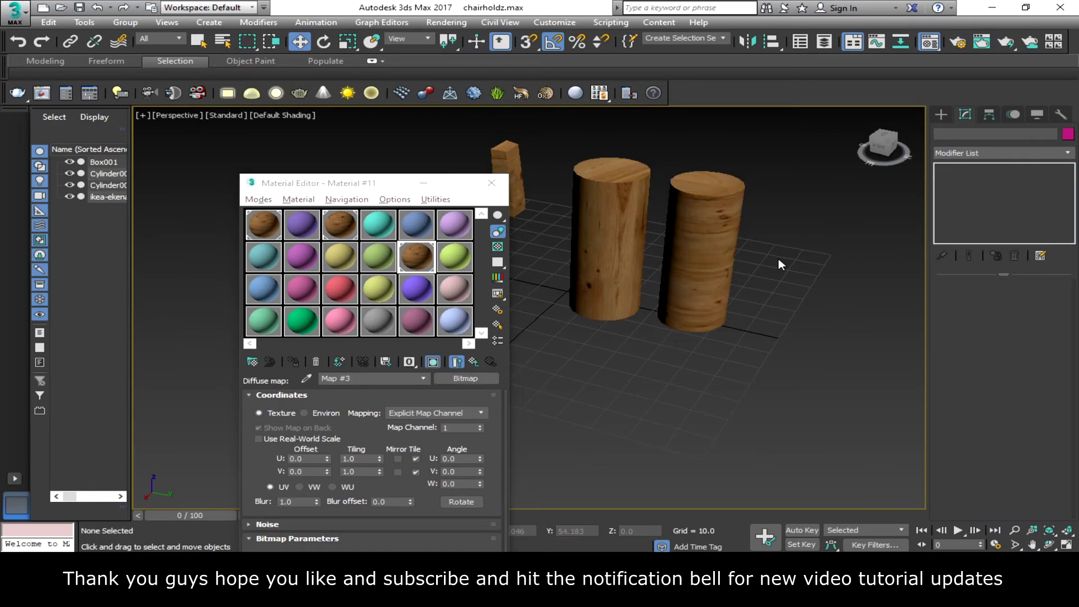
# Step: Close the Material Editor and switch Cylinder002's UVW mapping to Box
pyautogui.click(491, 183)
pyautogui.scroll(5, 780, 237)
pyautogui.keyDown('alt'); pyautogui.moveTo(719, 278); pyautogui.dragTo(727, 292, button='middle'); pyautogui.keyUp('alt')
pyautogui.click(671, 290)
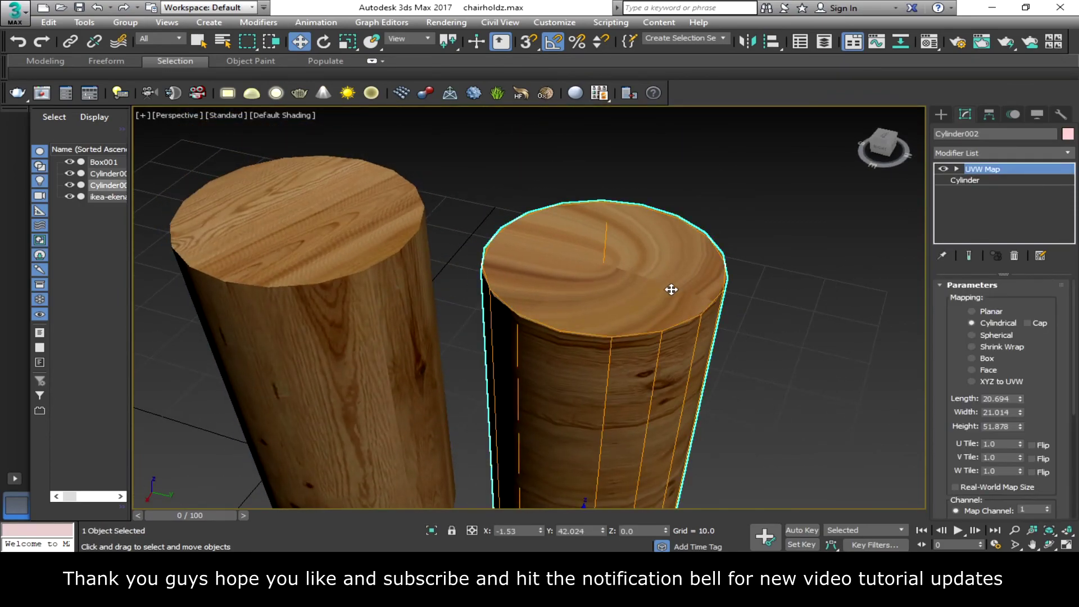
pyautogui.scroll(-3, 679, 270)
pyautogui.moveTo(636, 320)
pyautogui.keyDown('alt'); pyautogui.mouseDown(button='middle')
pyautogui.moveTo(650, 337)
pyautogui.moveTo(651, 270)
pyautogui.moveTo(631, 310)
pyautogui.moveTo(641, 326)
pyautogui.moveTo(636, 433)
pyautogui.mouseUp(button='middle'); pyautogui.keyUp('alt')
pyautogui.click(983, 360)
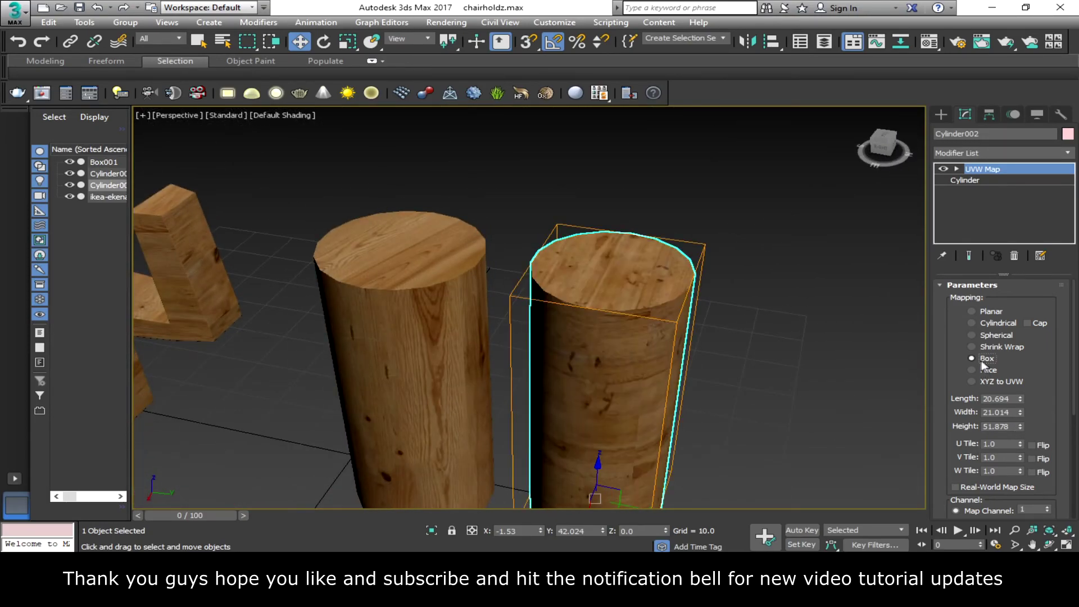
# Step: Compare the box-mapped cylinder from the side, then delete Cylinder002
pyautogui.moveTo(647, 387)
pyautogui.keyDown('alt'); pyautogui.mouseDown(button='middle')
pyautogui.moveTo(585, 354)
pyautogui.moveTo(545, 313)
pyautogui.moveTo(607, 378)
pyautogui.moveTo(602, 441)
pyautogui.moveTo(666, 422)
pyautogui.moveTo(615, 426)
pyautogui.moveTo(631, 393)
pyautogui.moveTo(621, 393)
pyautogui.moveTo(783, 429)
pyautogui.moveTo(619, 364)
pyautogui.moveTo(450, 368)
pyautogui.moveTo(586, 379)
pyautogui.mouseUp(button='middle'); pyautogui.keyUp('alt')
pyautogui.scroll(-3, 534, 366)
pyautogui.scroll(-2, 451, 369)
pyautogui.press('Delete')
pyautogui.moveTo(729, 372)
pyautogui.keyDown('alt'); pyautogui.mouseDown(button='middle')
pyautogui.moveTo(607, 366)
pyautogui.moveTo(658, 381)
pyautogui.moveTo(377, 366)
pyautogui.moveTo(557, 362)
pyautogui.mouseUp(button='middle'); pyautogui.keyUp('alt')
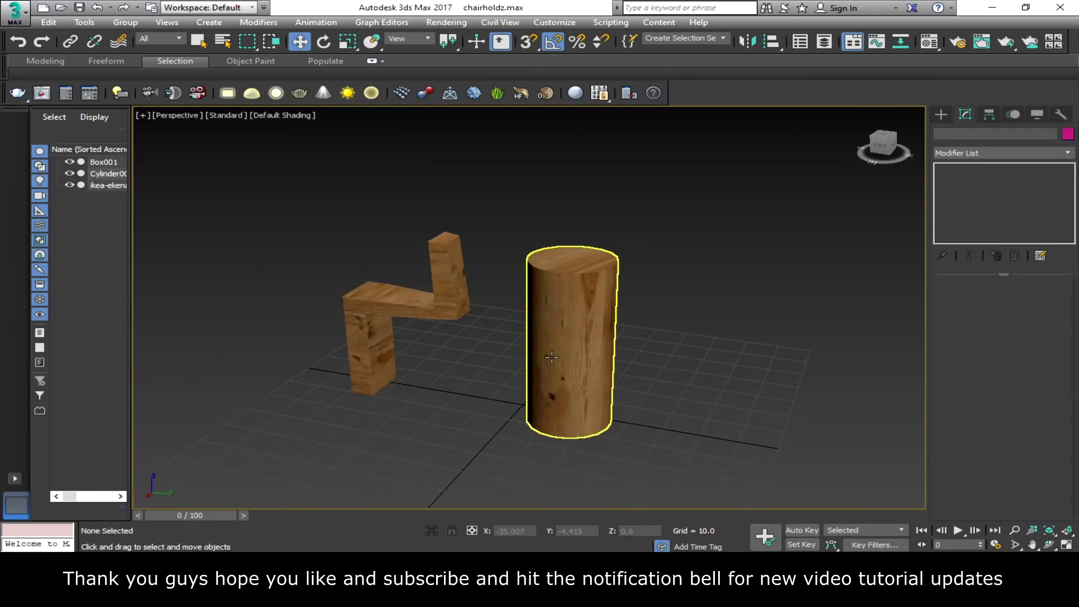
pyautogui.scroll(3, 624, 356)
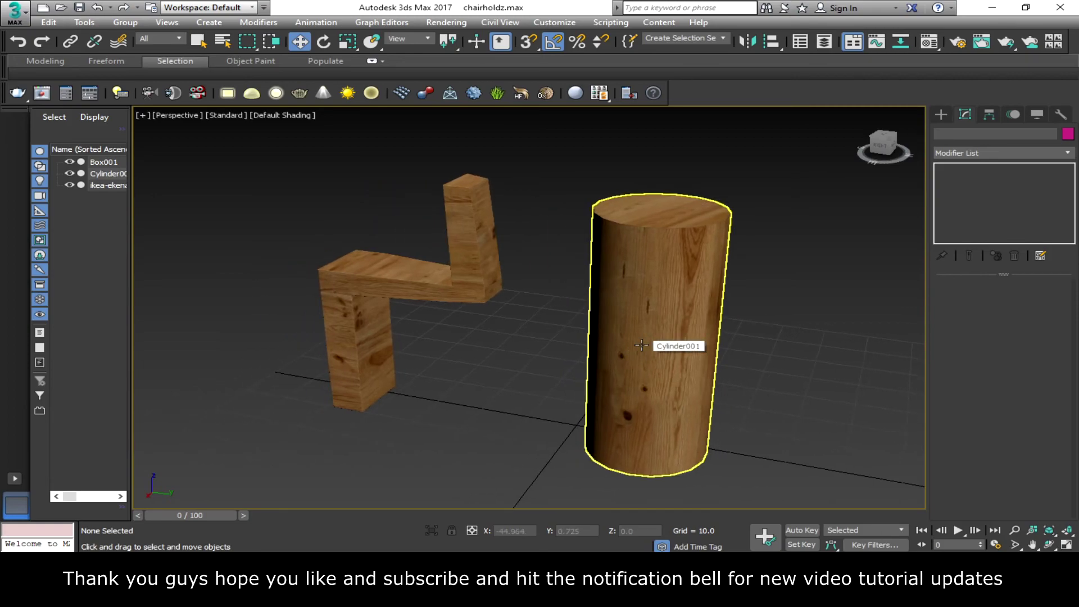